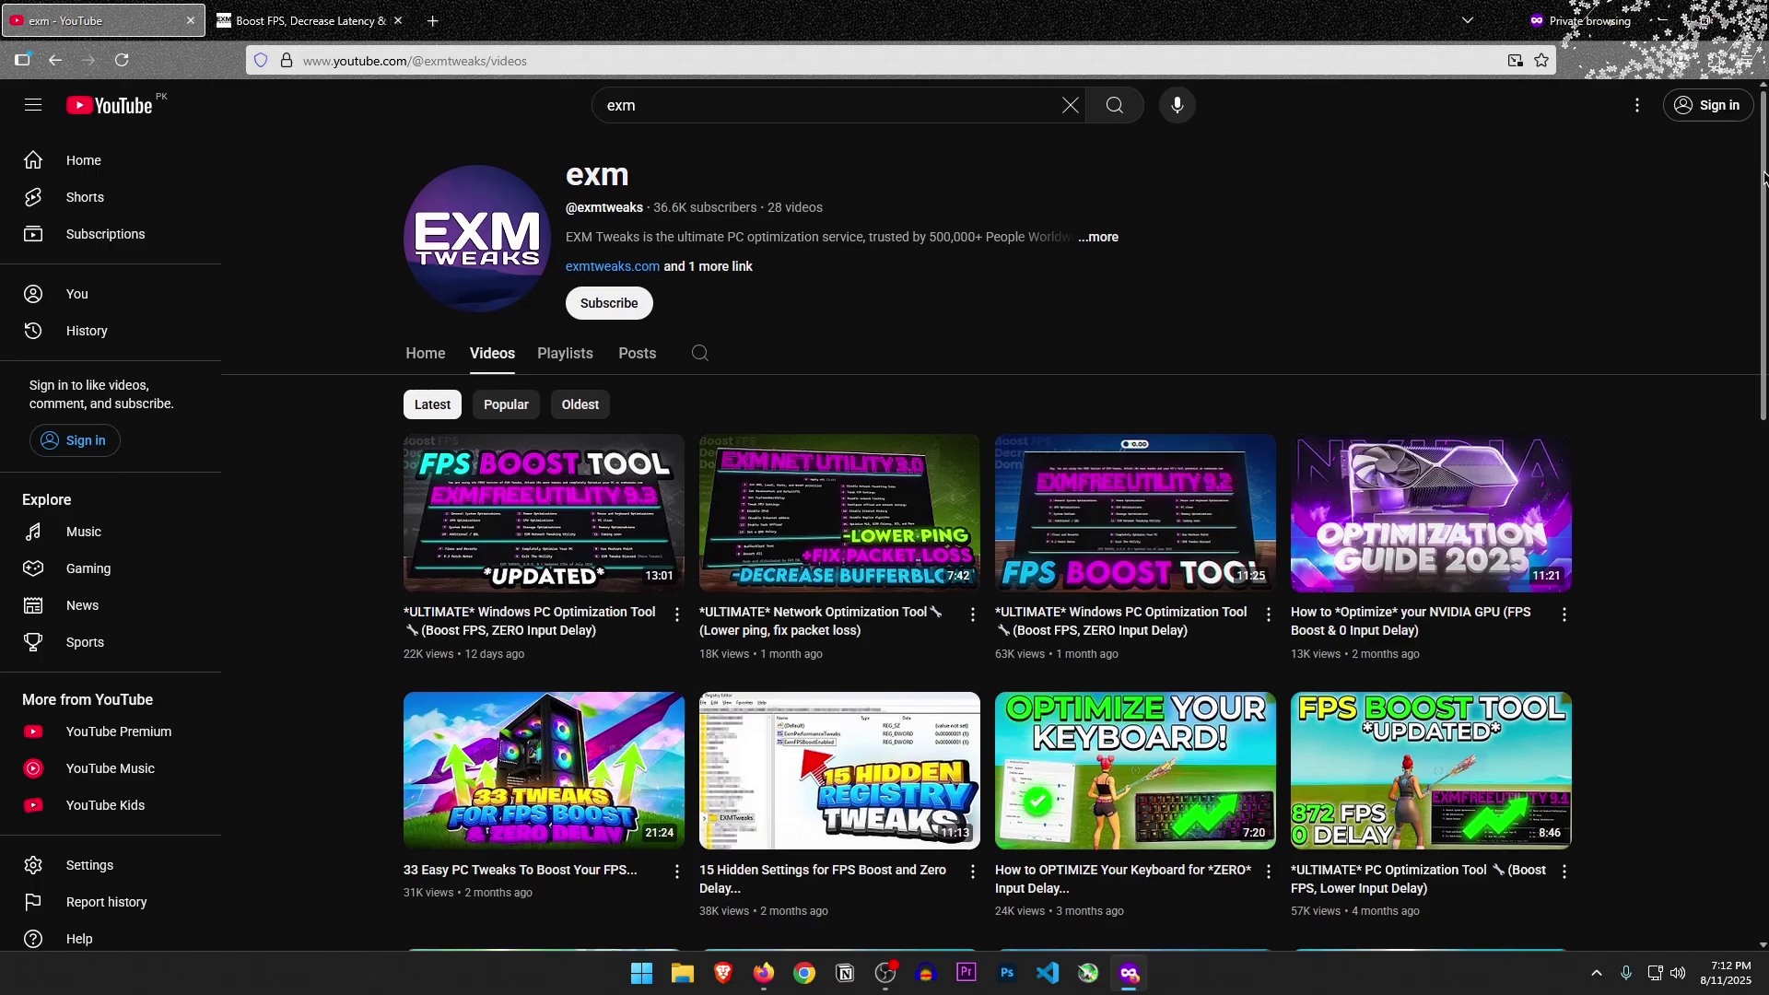
# Scroll down the exm channel's YouTube Videos list
pyautogui.moveTo(1764, 175); pyautogui.dragTo(1758, 508)
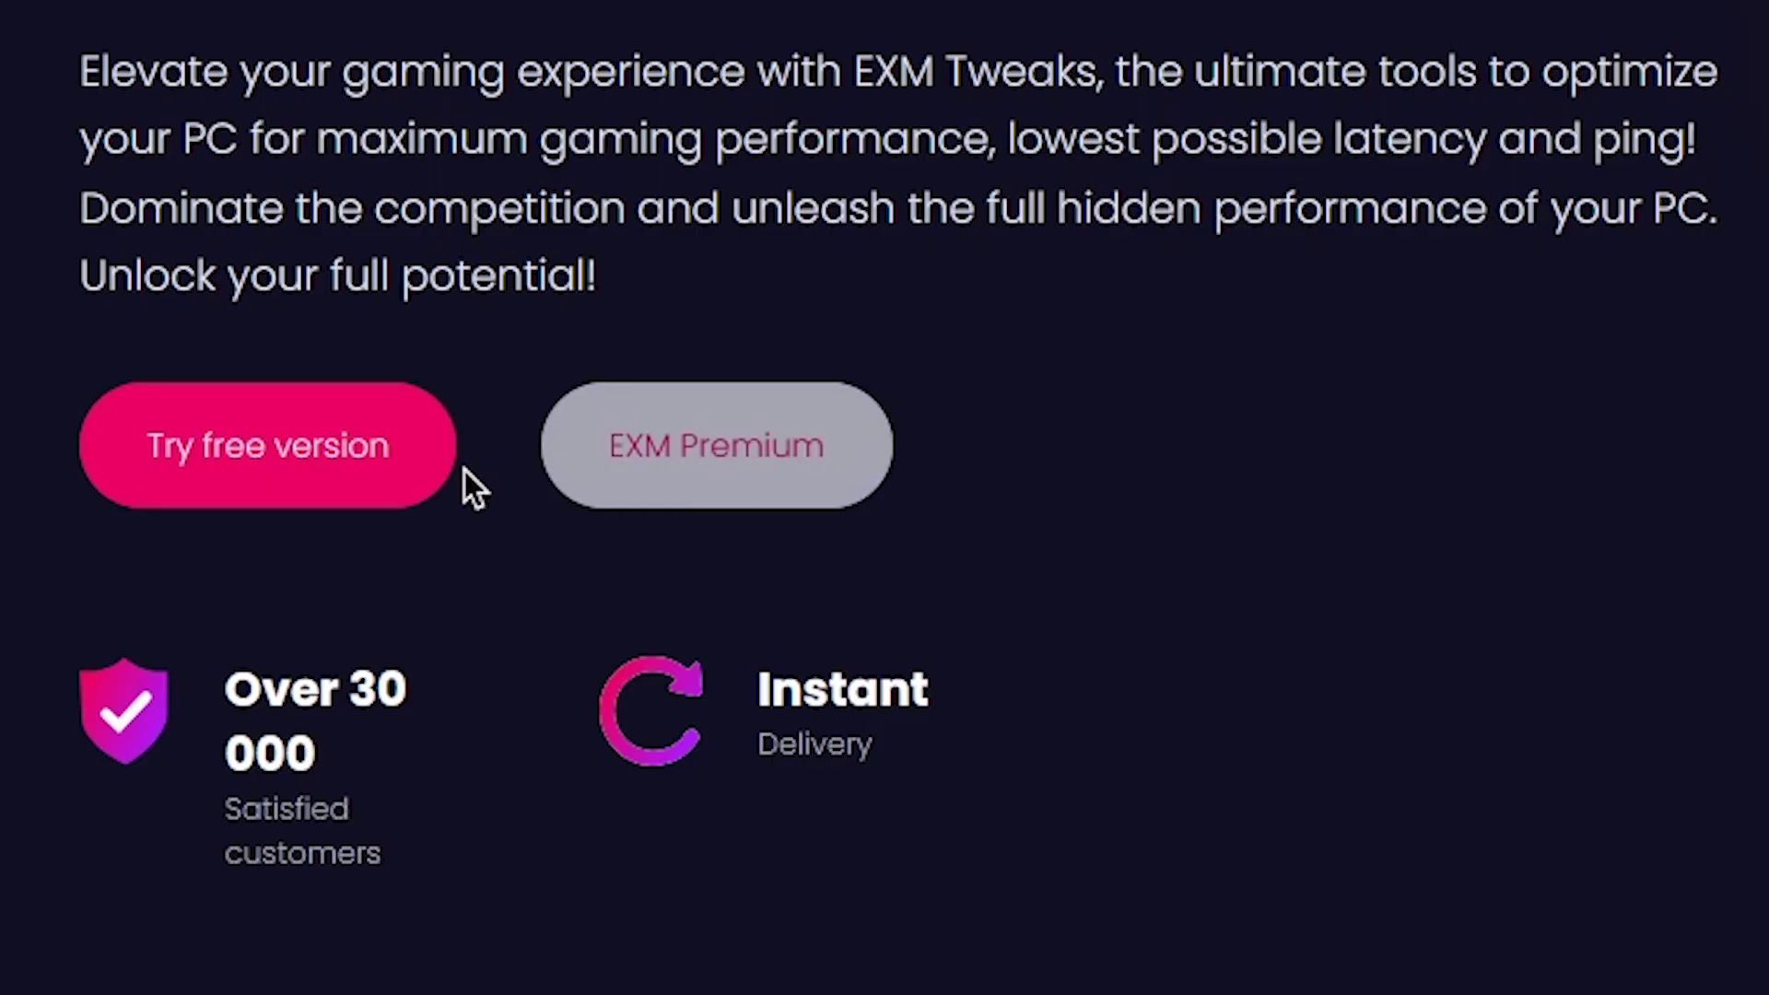
# Request the free utility's Windows download, signing in with an e-mail address
pyautogui.click(287, 468)
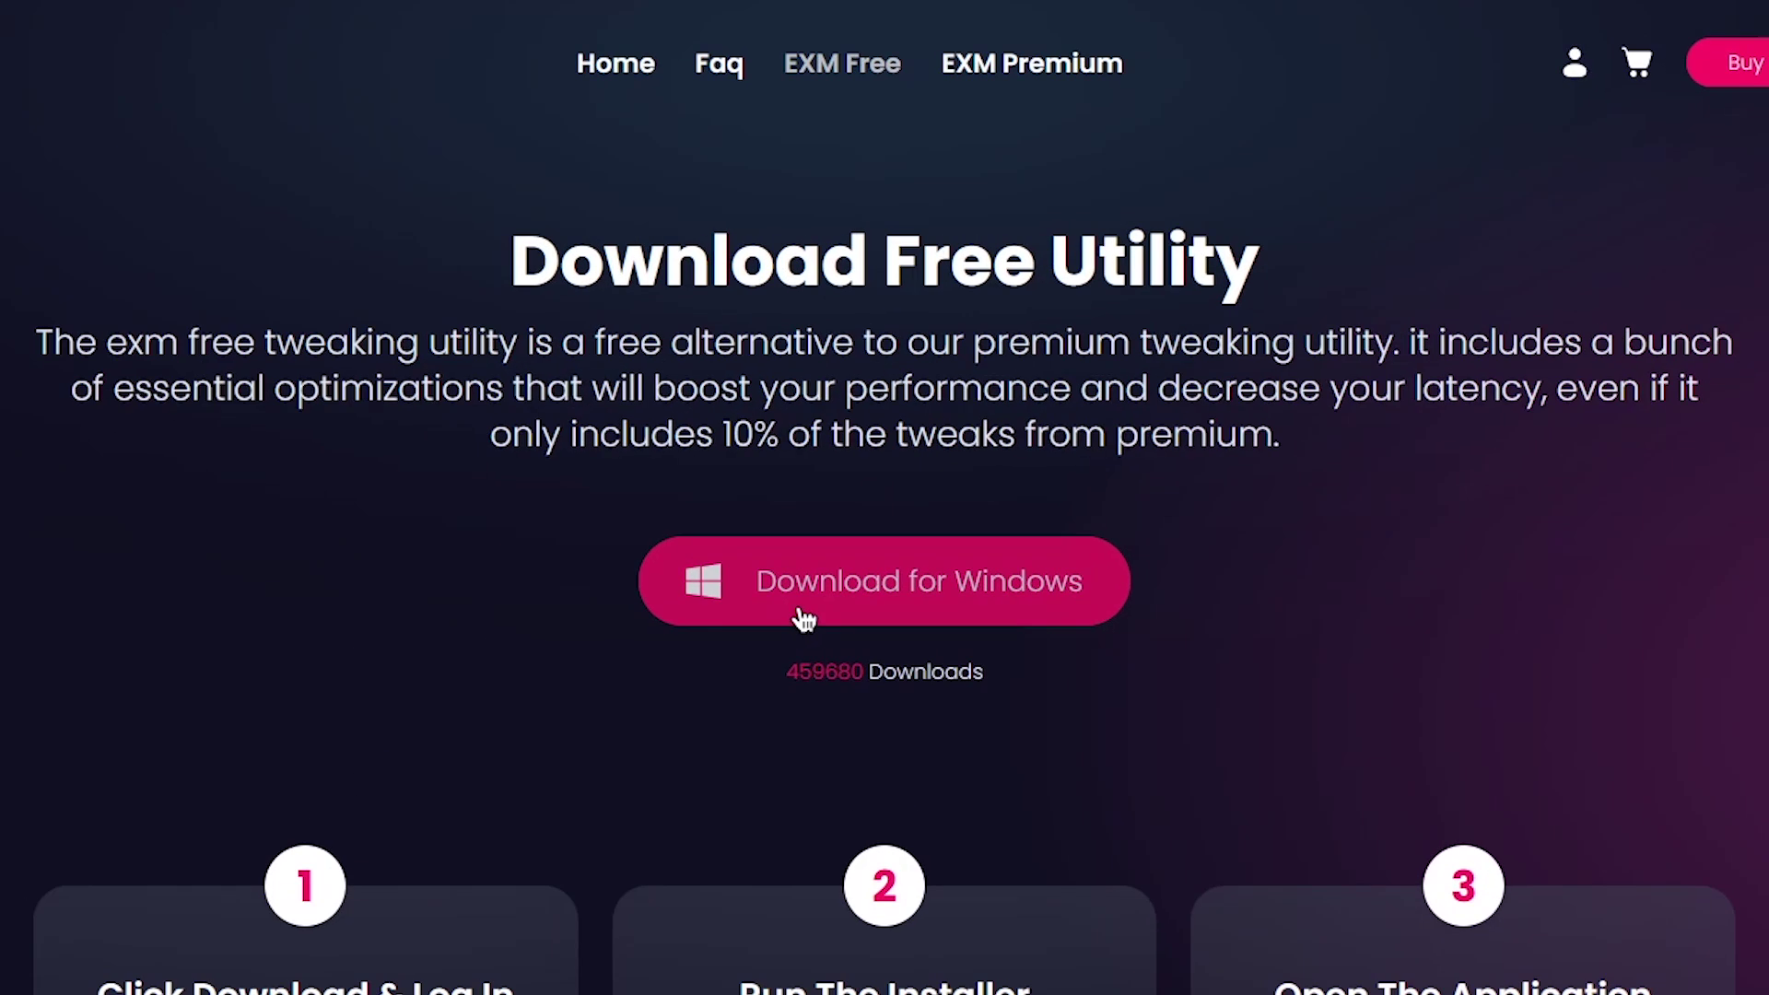
pyautogui.click(1046, 610)
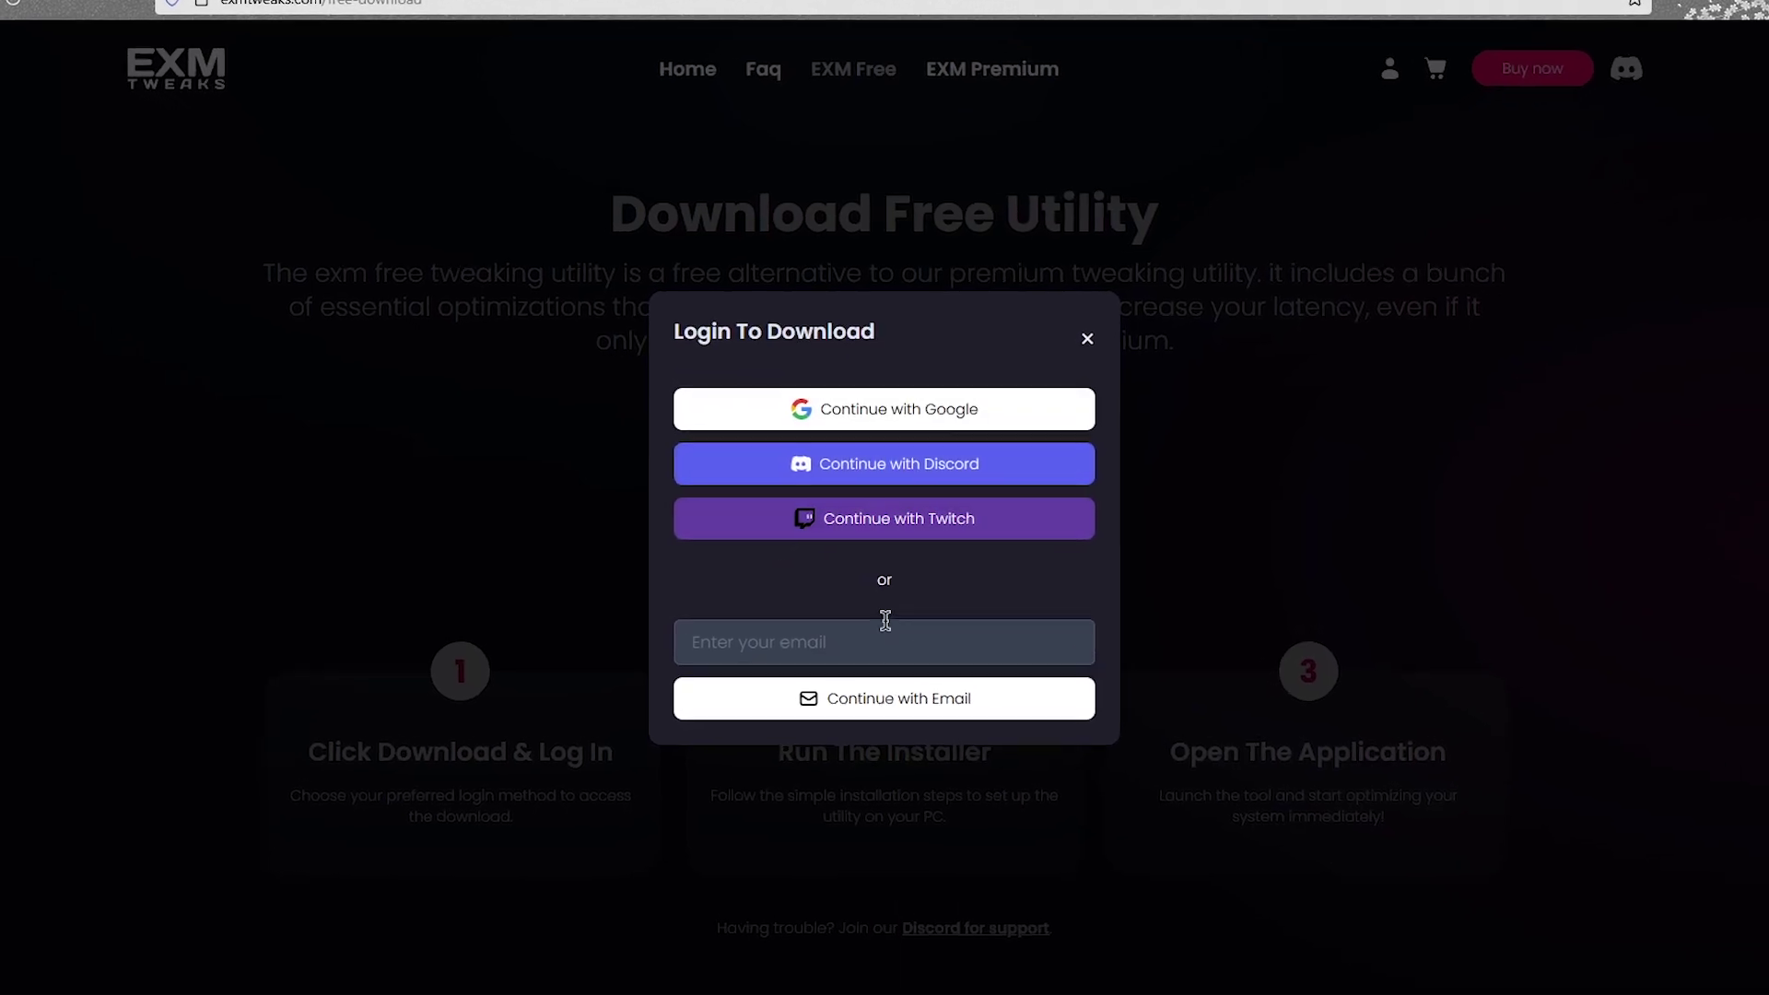
pyautogui.click(782, 665)
pyautogui.write('totallylegit')
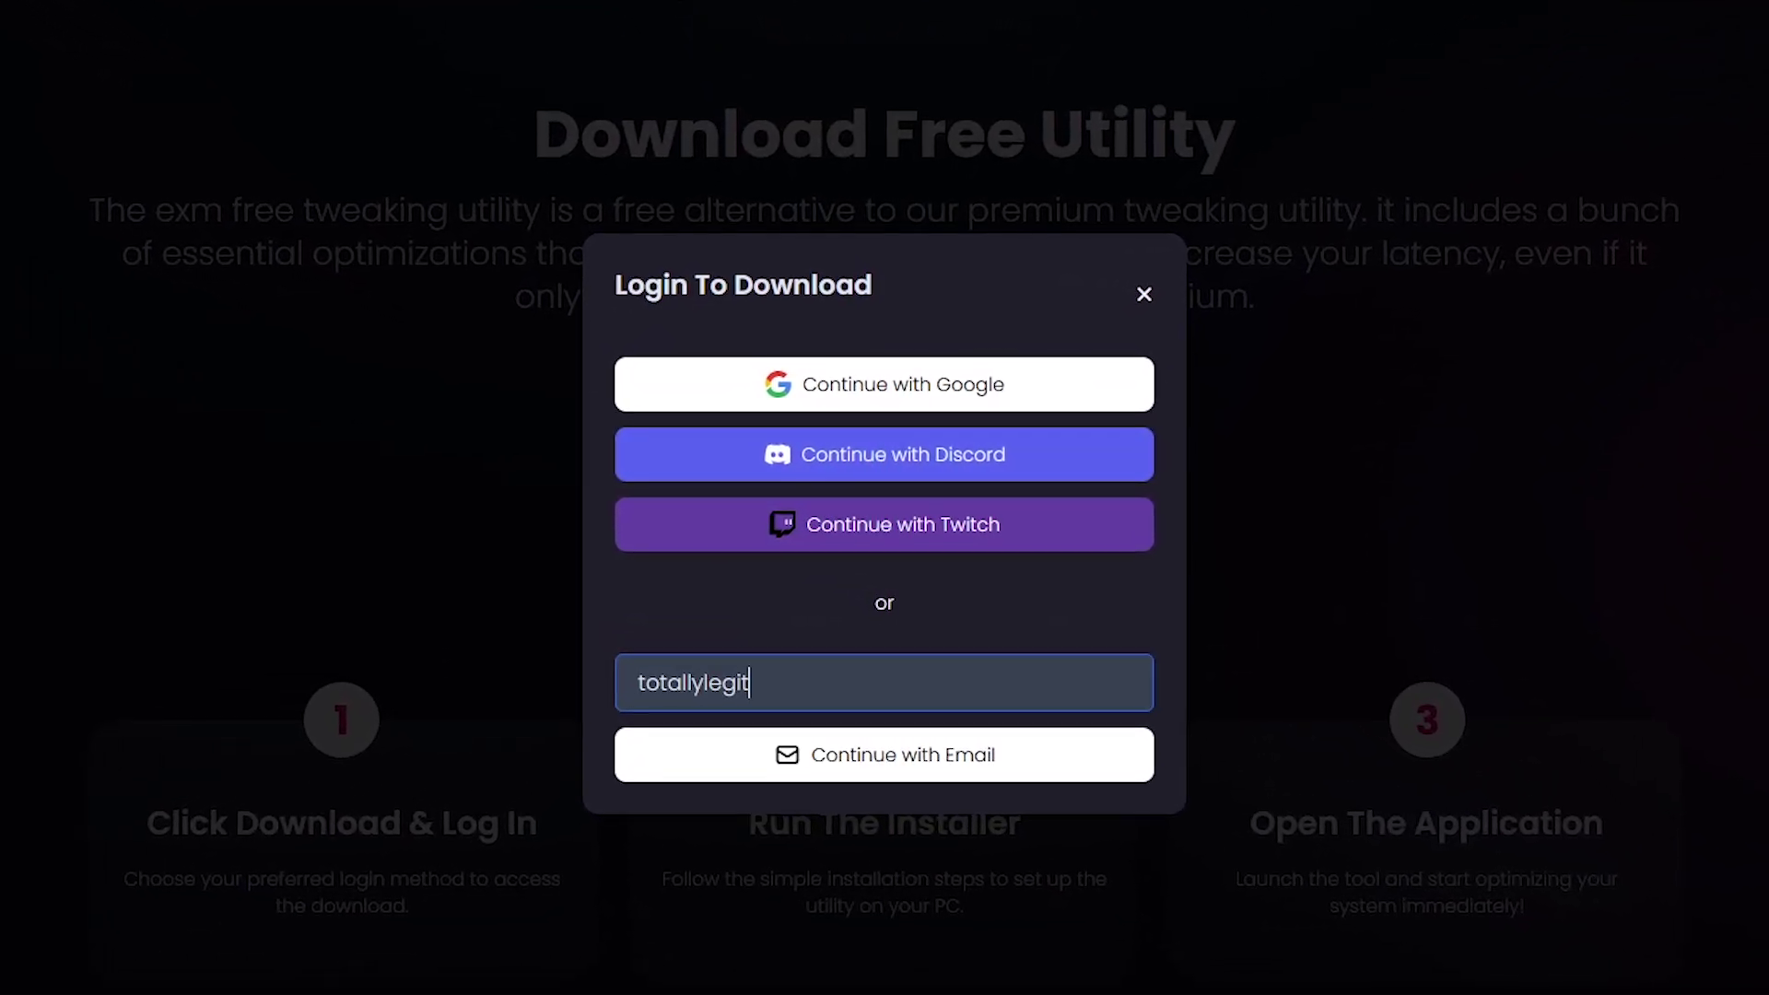
pyautogui.write('email@gmail.com')
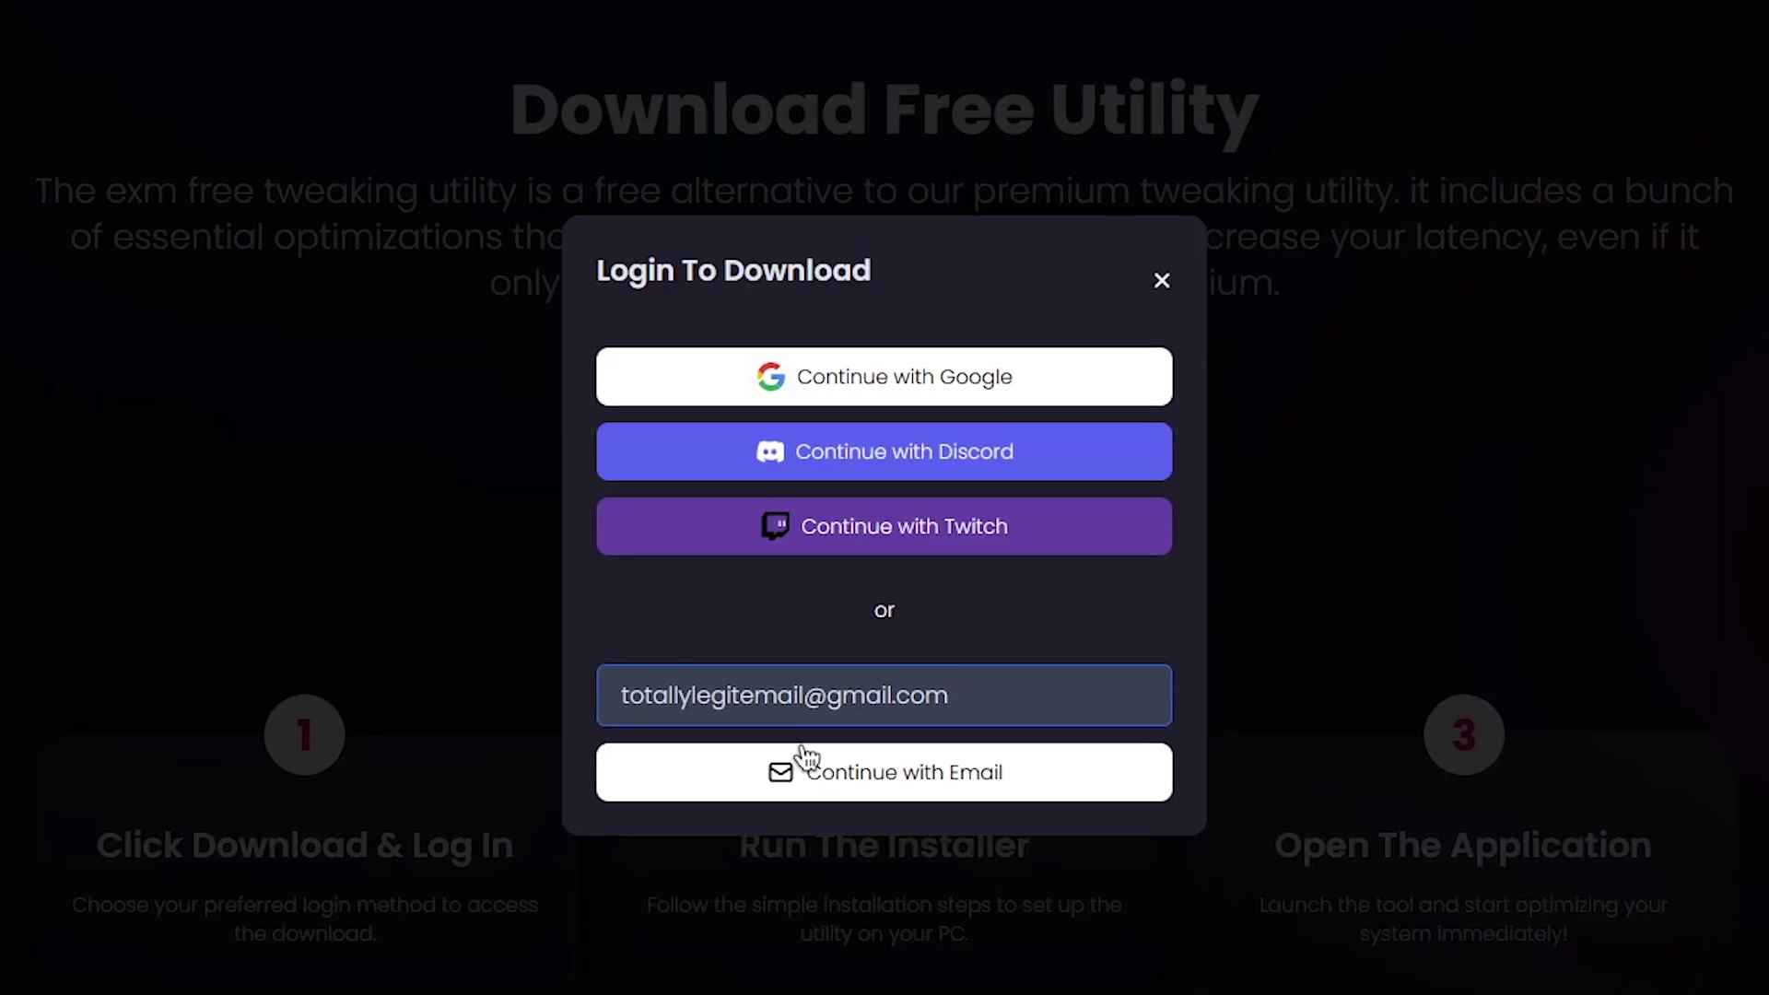
pyautogui.click(999, 789)
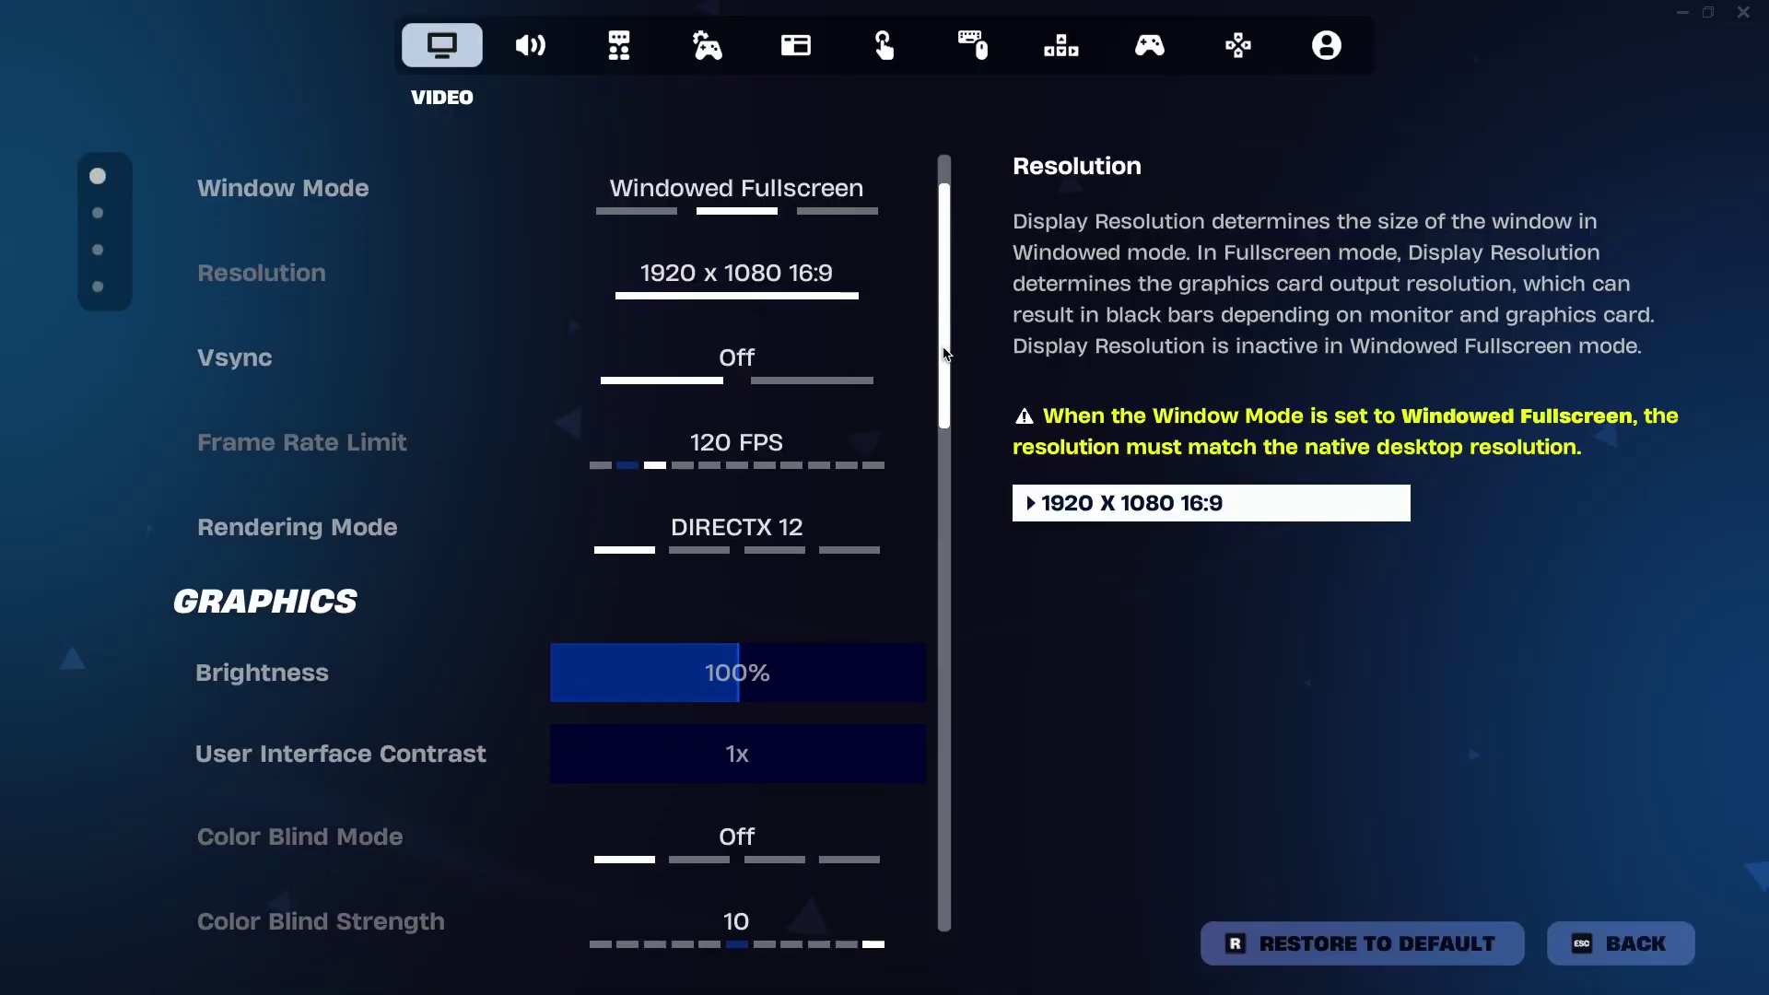
# Review Fortnite's video settings, then exit to record the 111.8 average FPS baseline
pyautogui.scroll(-3, 940, 403)
pyautogui.moveTo(939, 403); pyautogui.dragTo(941, 817)
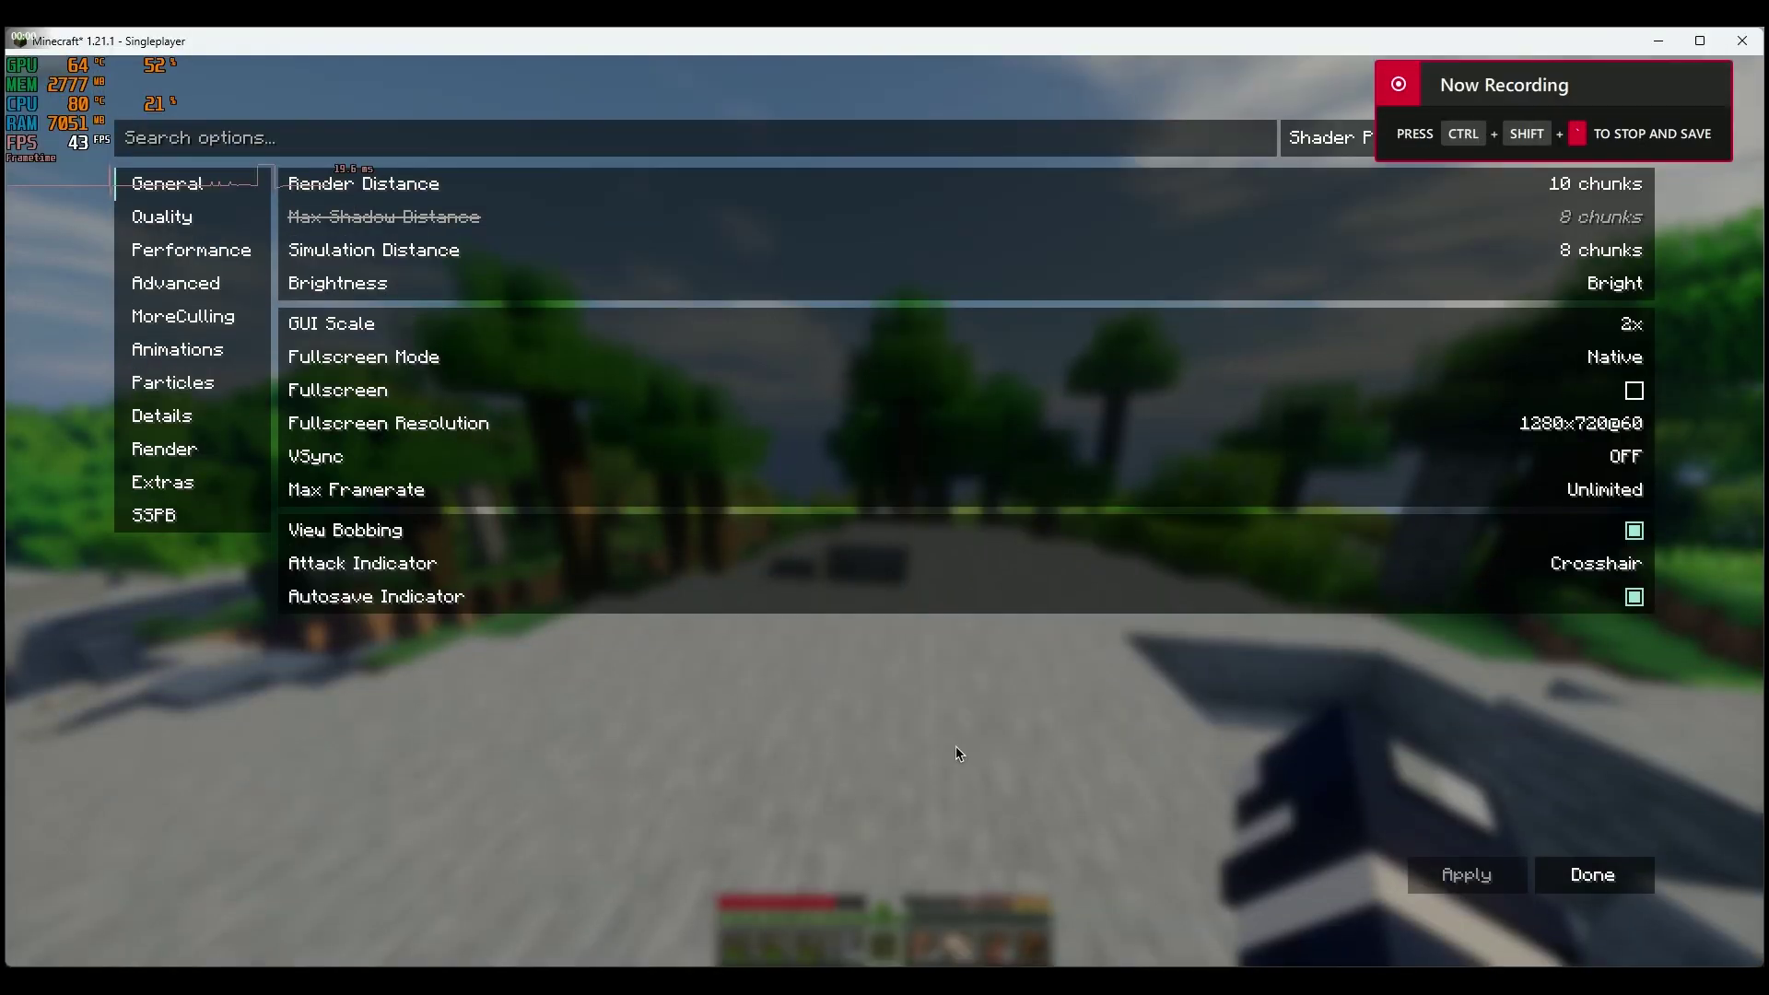
pyautogui.press('Escape')
pyautogui.press('Escape')
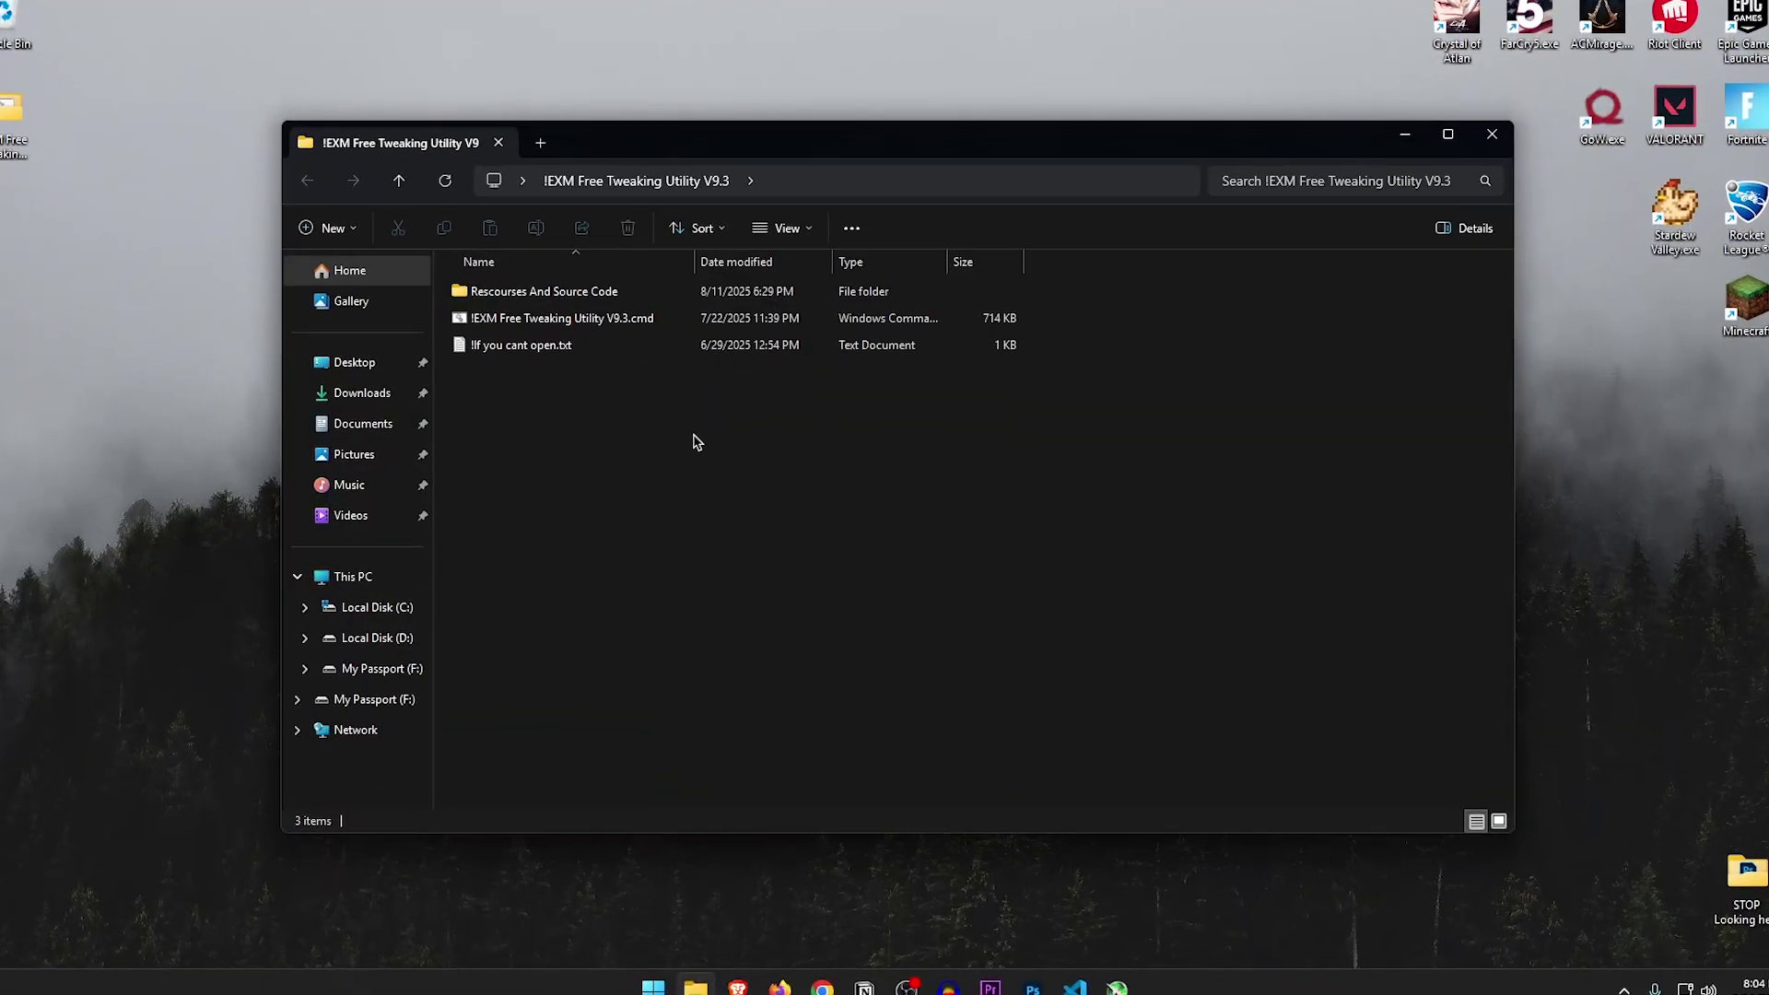
pyautogui.click(582, 320)
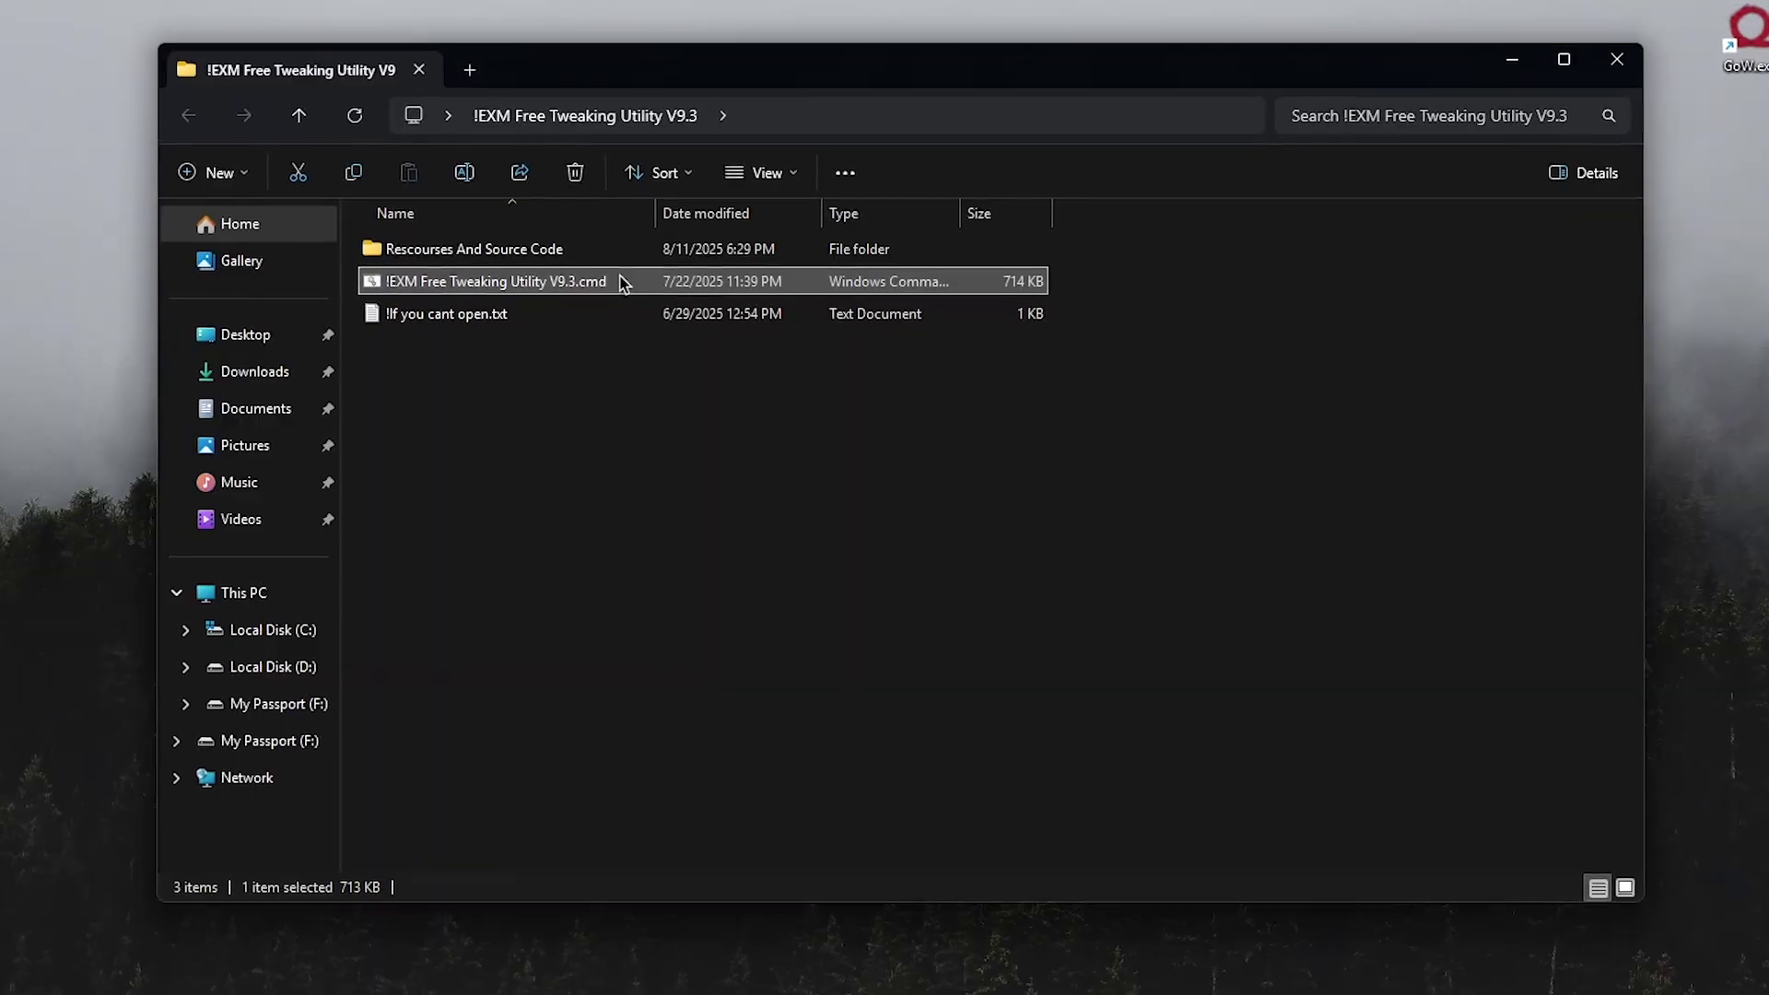
pyautogui.doubleClick(474, 313)
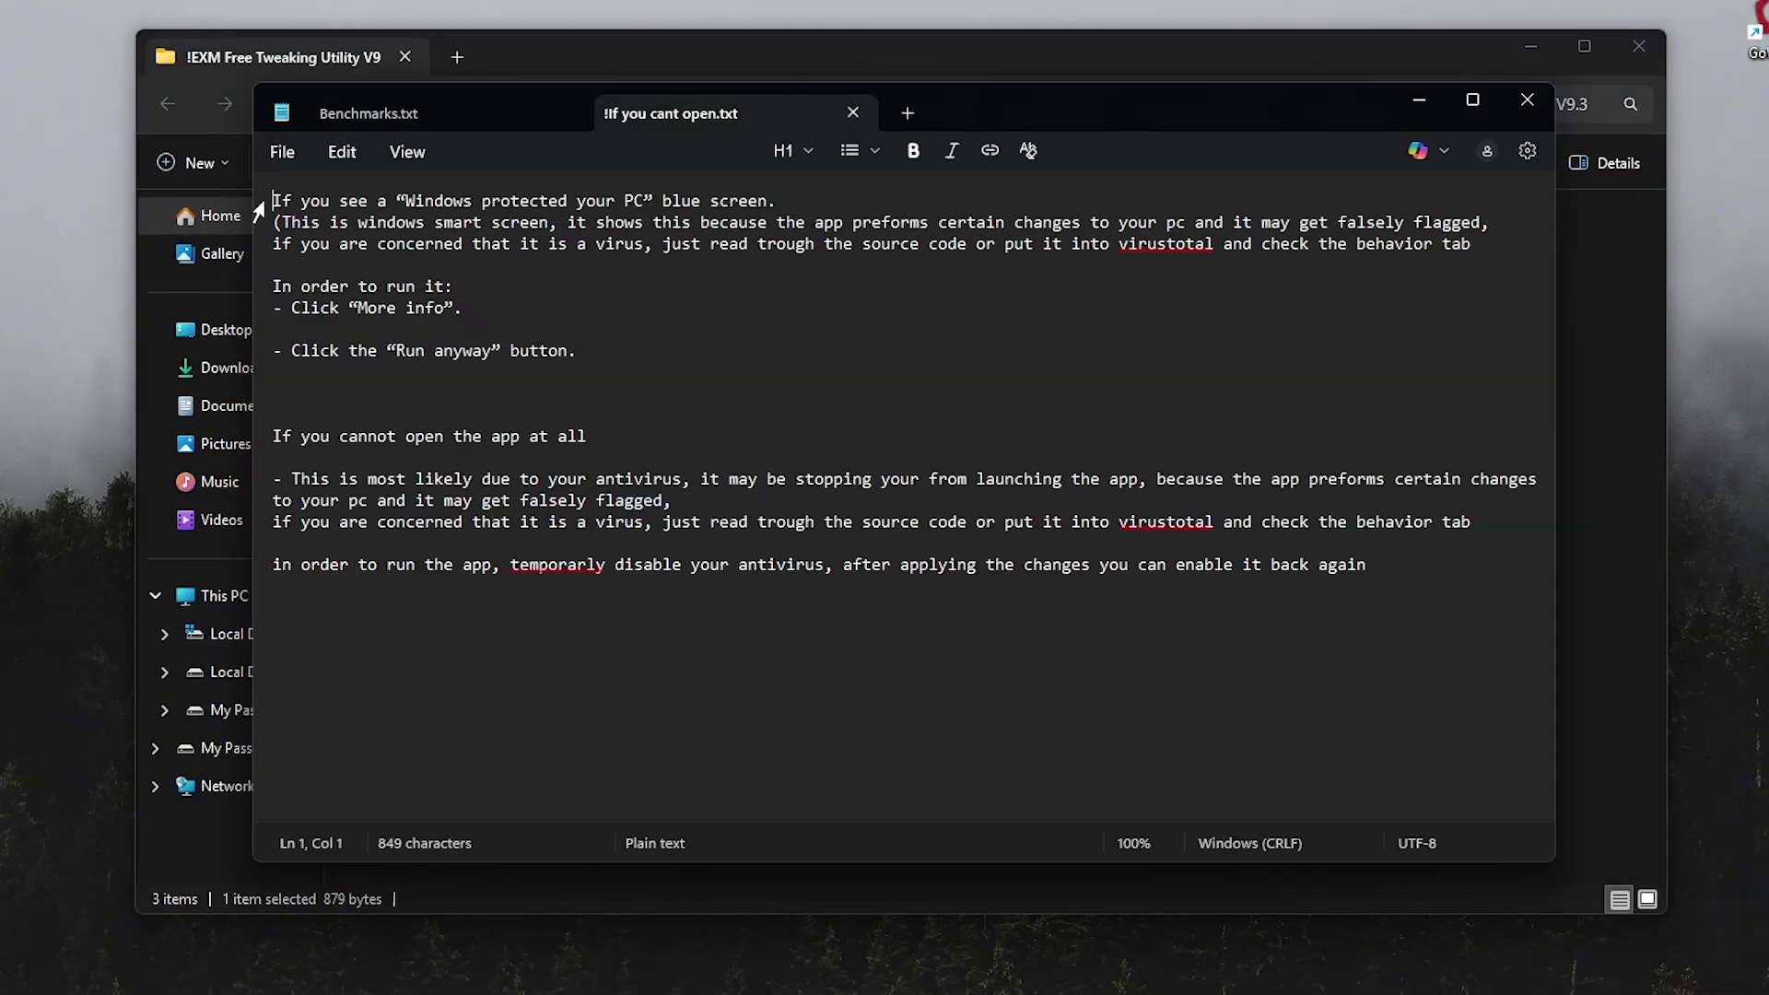
pyautogui.moveTo(273, 201); pyautogui.dragTo(372, 243)
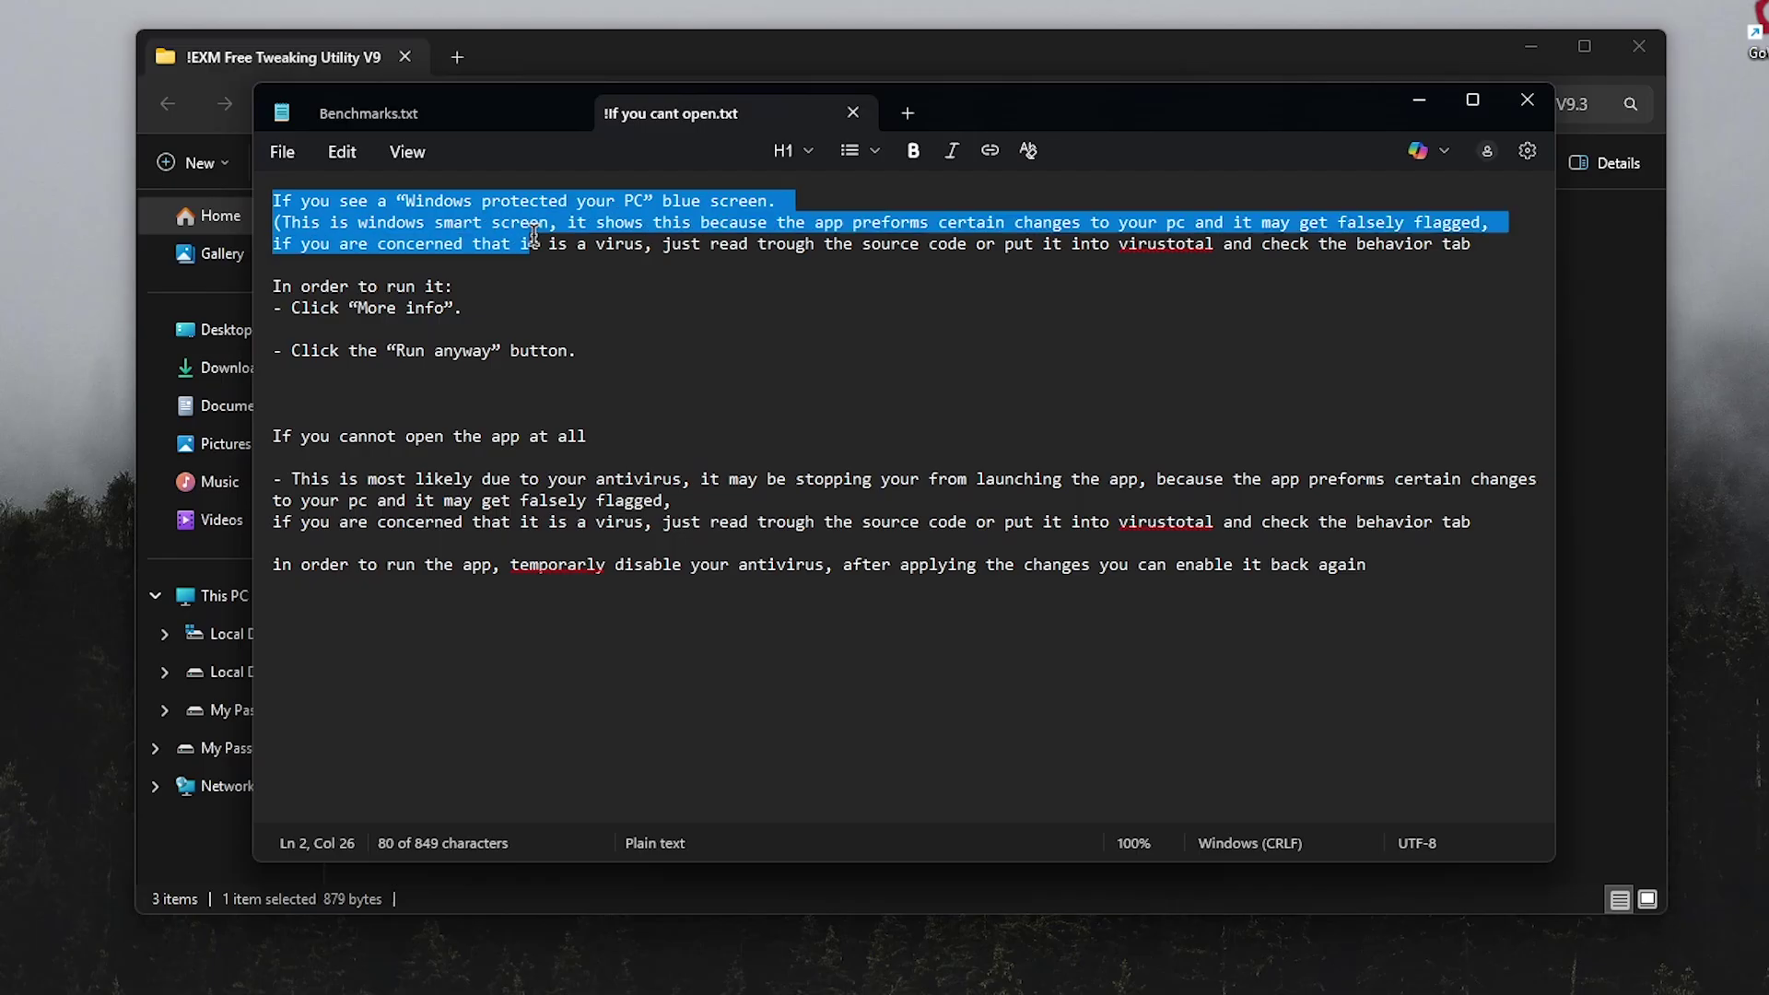
pyautogui.moveTo(755, 253); pyautogui.dragTo(1484, 247)
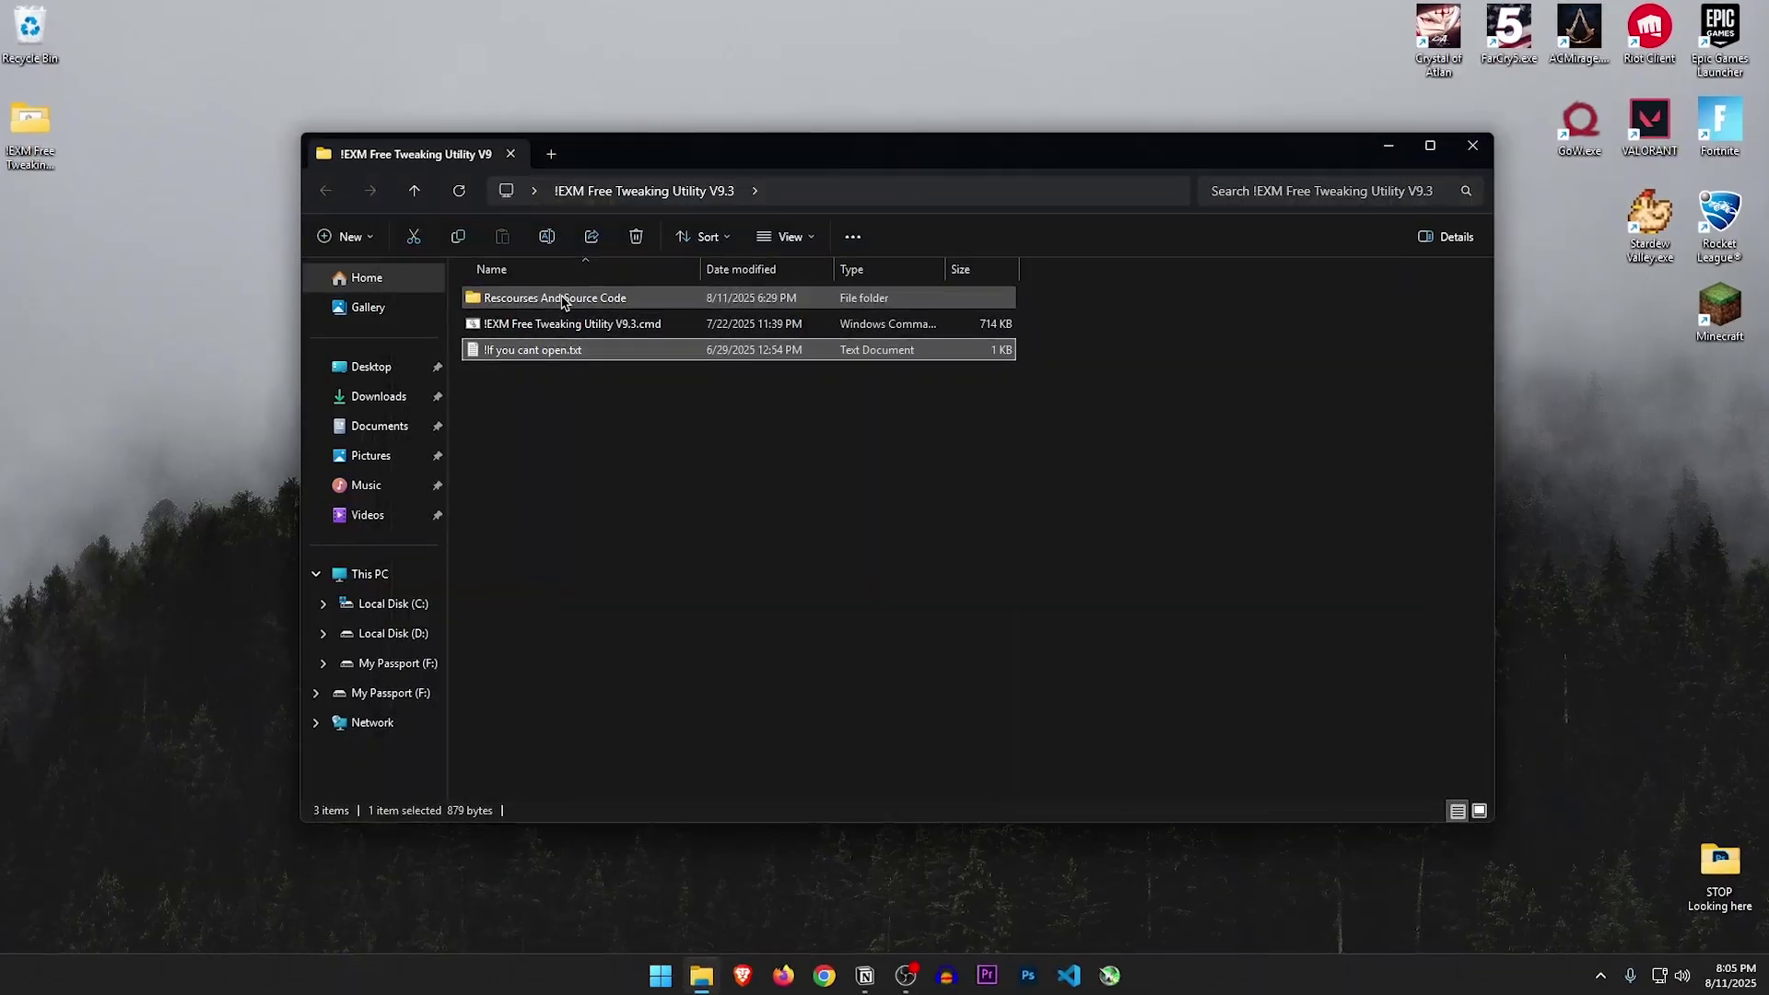
# Open Rescourses And Source Code and inspect Autoruns.exe, the NVPI profile, power plan and wallpaper
pyautogui.doubleClick(480, 249)
pyautogui.click(560, 297)
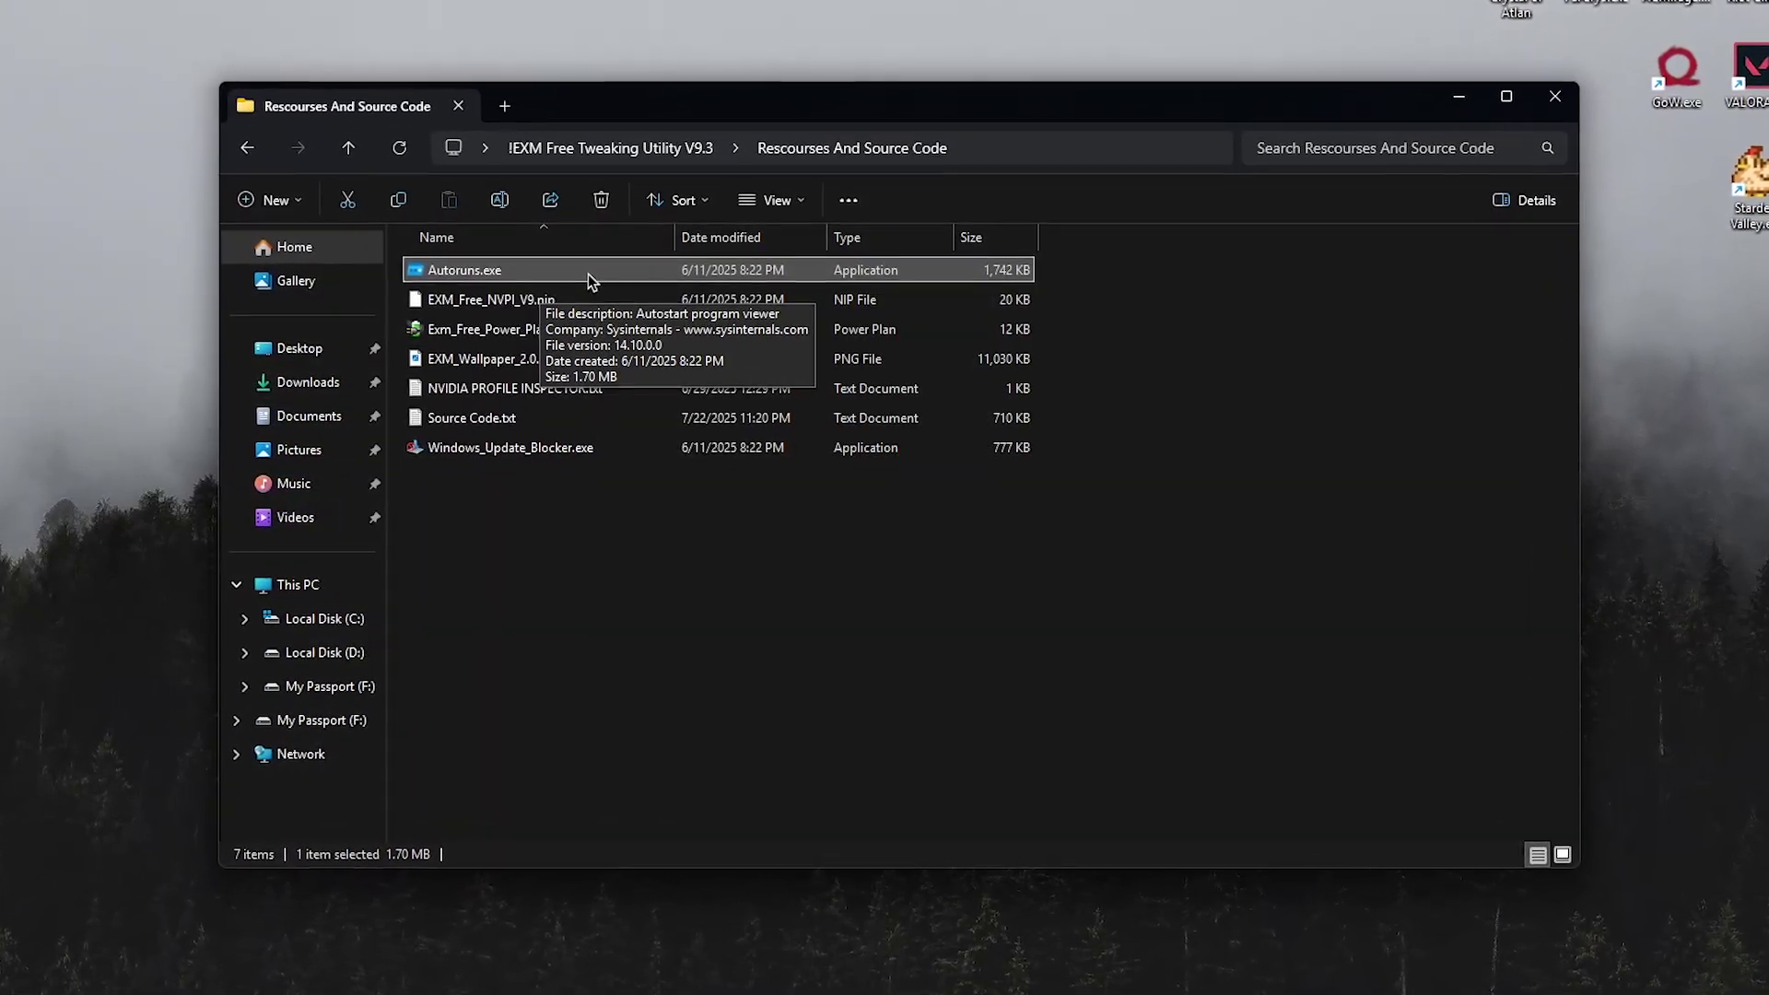
pyautogui.click(479, 302)
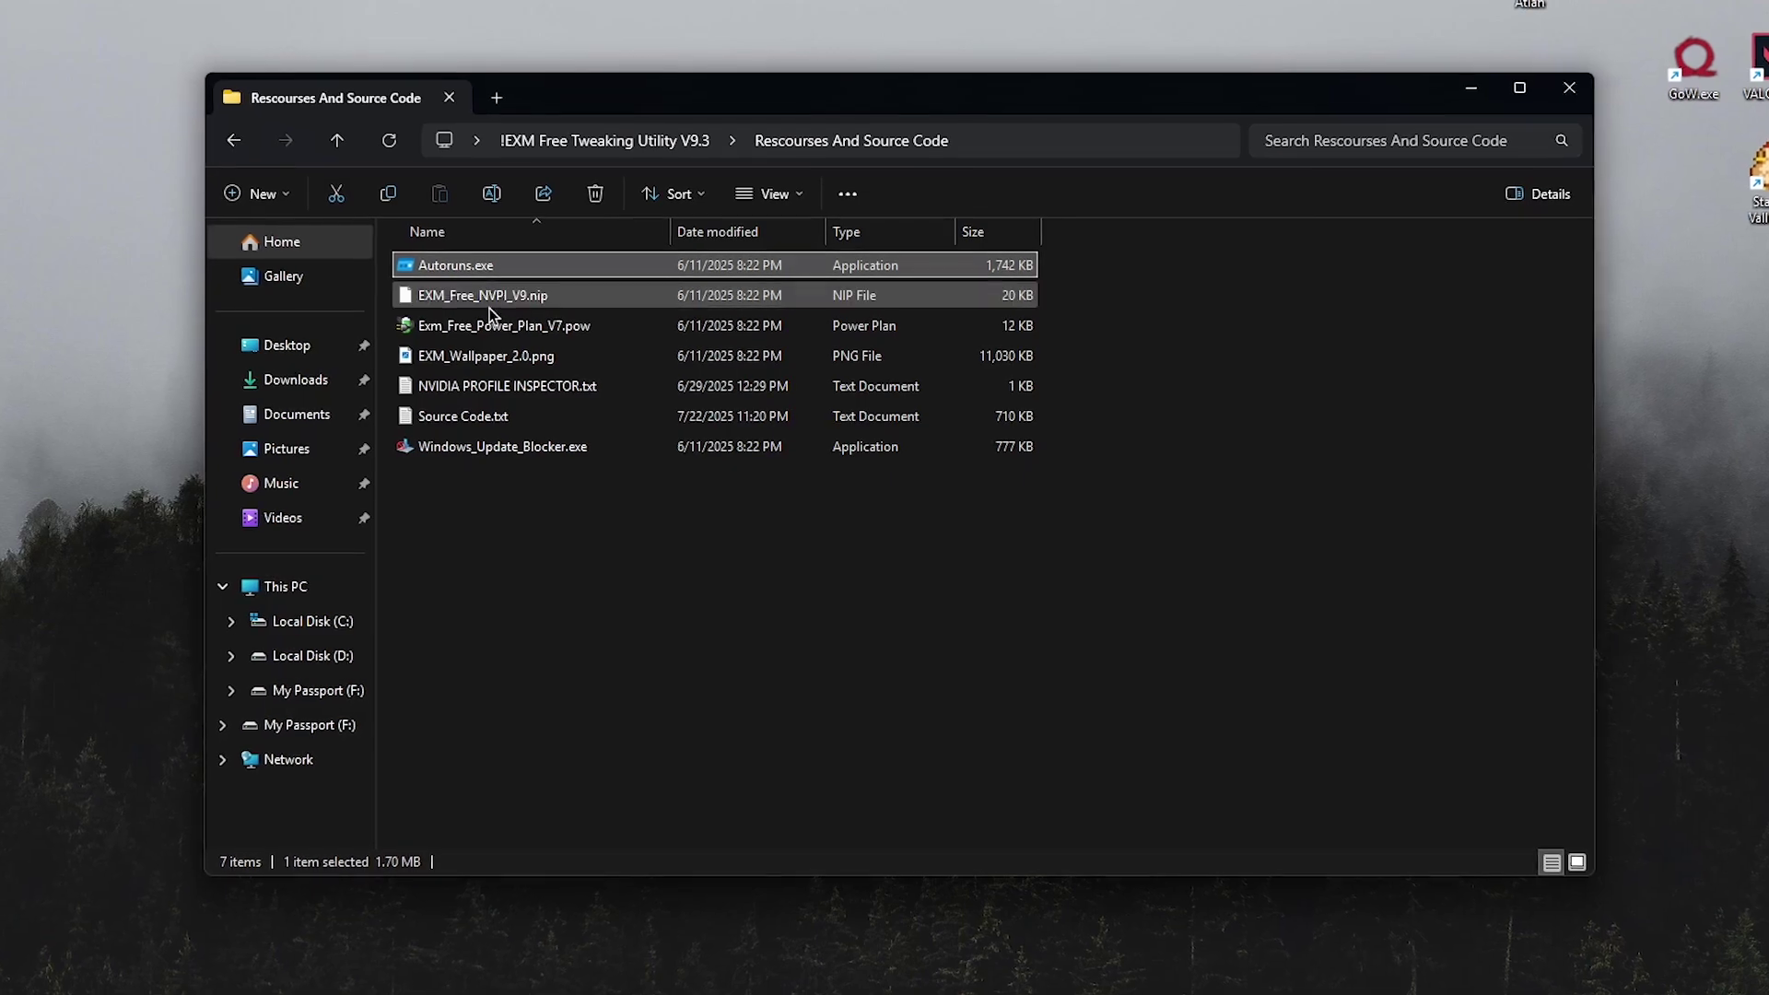
pyautogui.click(460, 327)
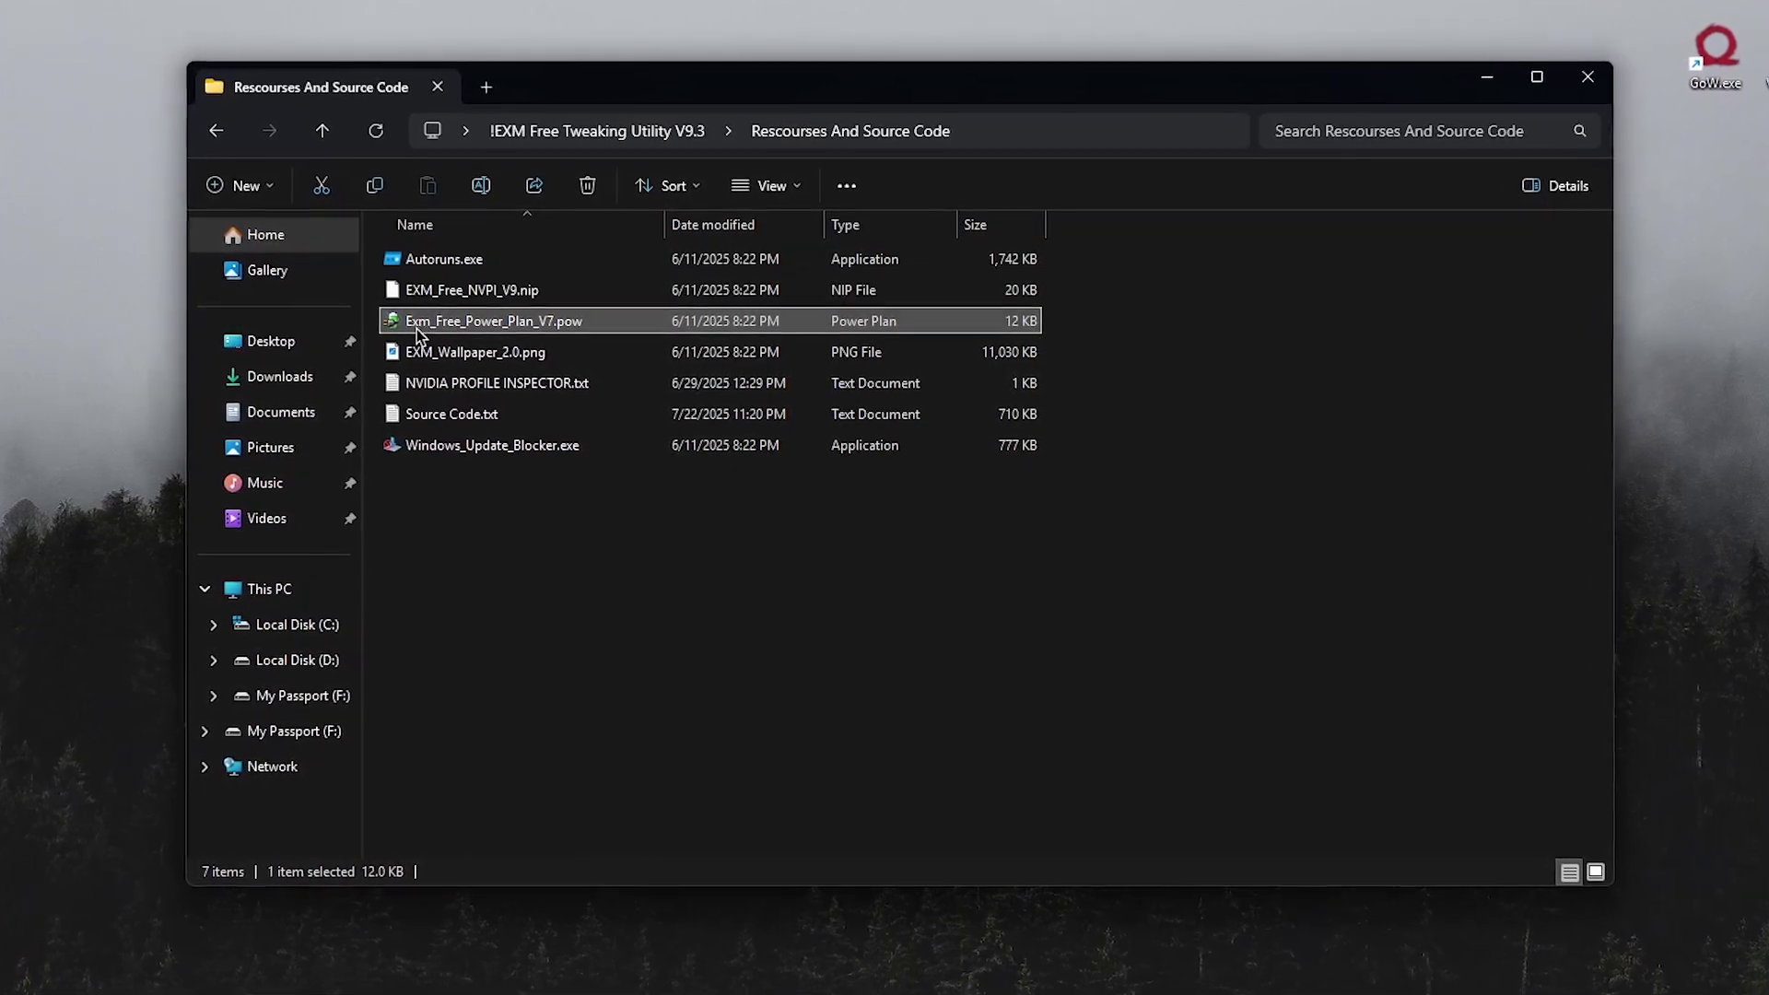
pyautogui.doubleClick(470, 351)
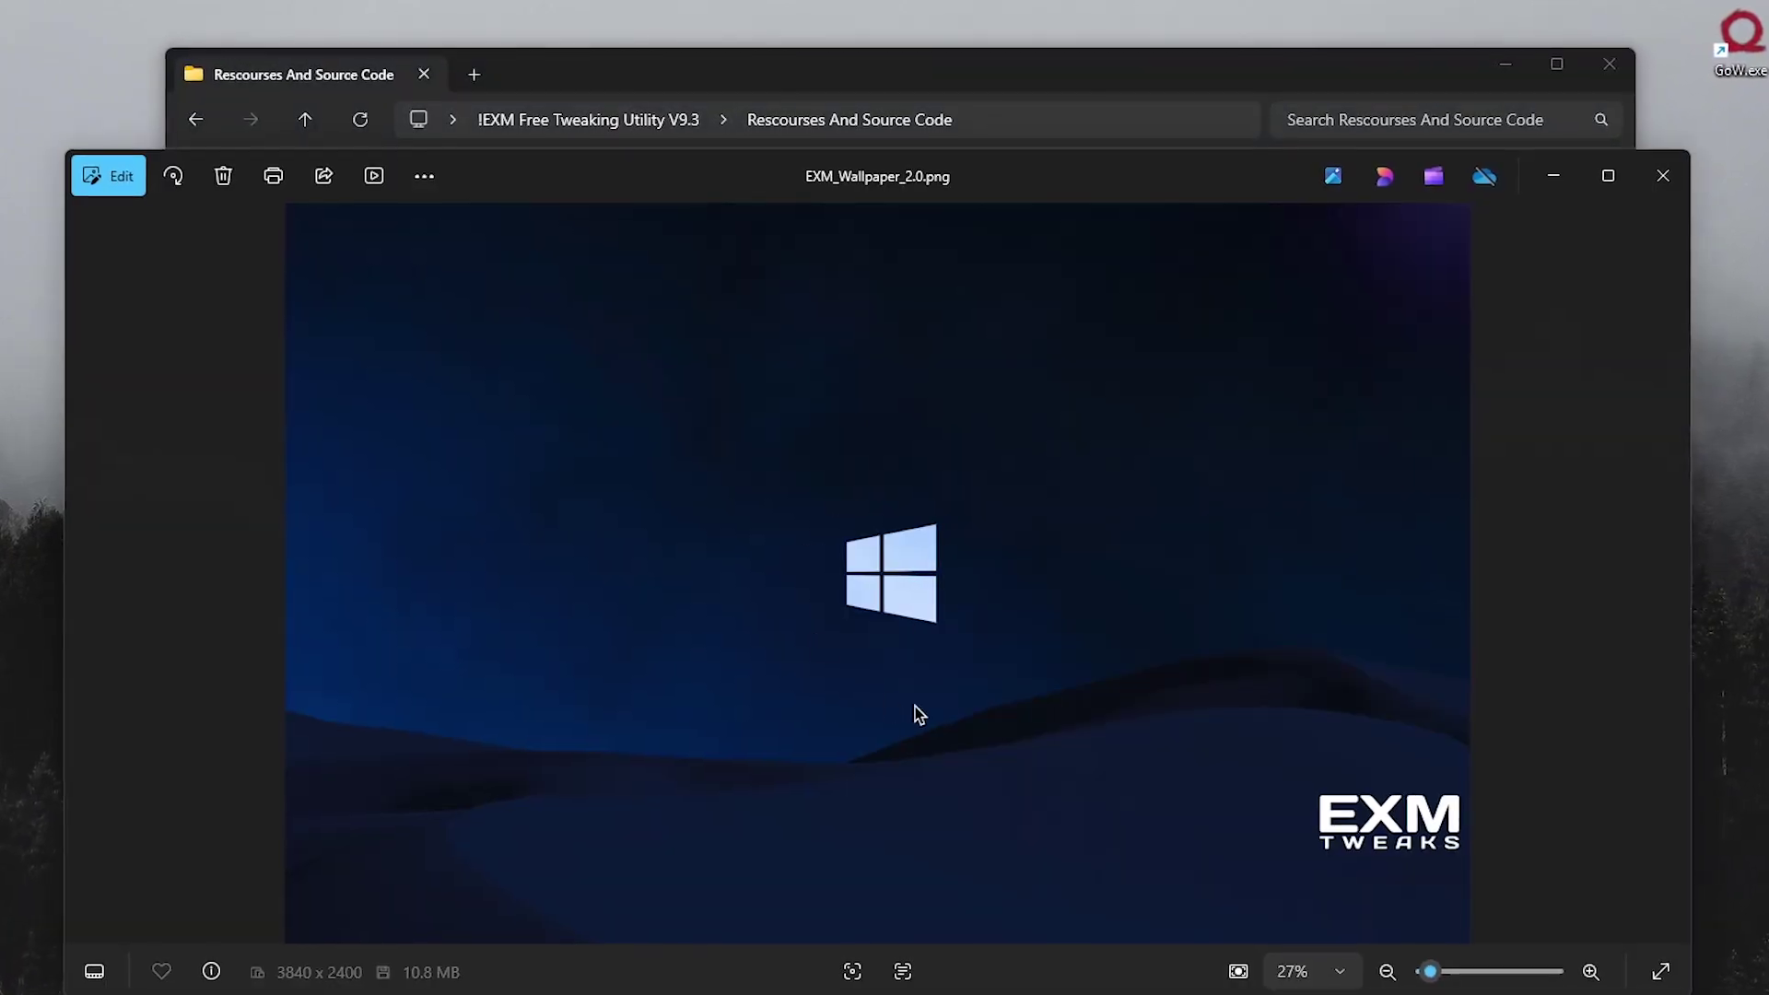
pyautogui.hotkey('alt', 'F4')
# Read the NVIDIA Profile Inspector notes and Source Code.txt, then select Windows_Update_Blocker.exe
pyautogui.click(522, 381)
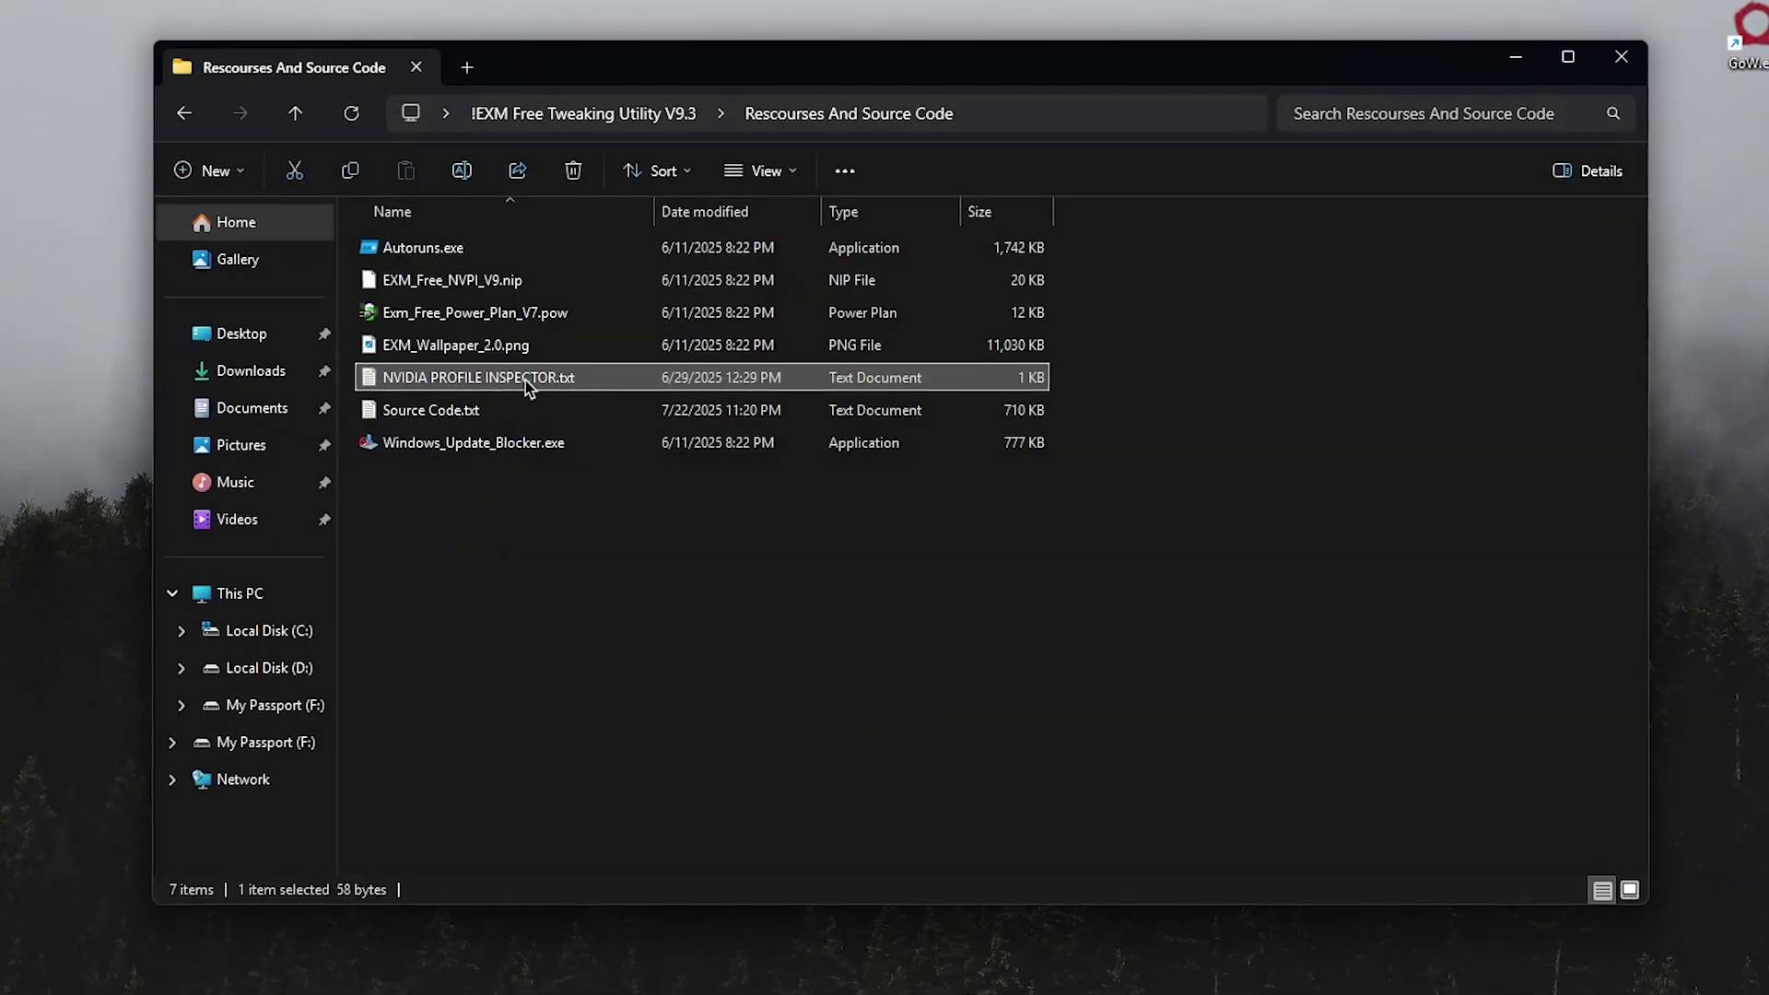
pyautogui.doubleClick(445, 409)
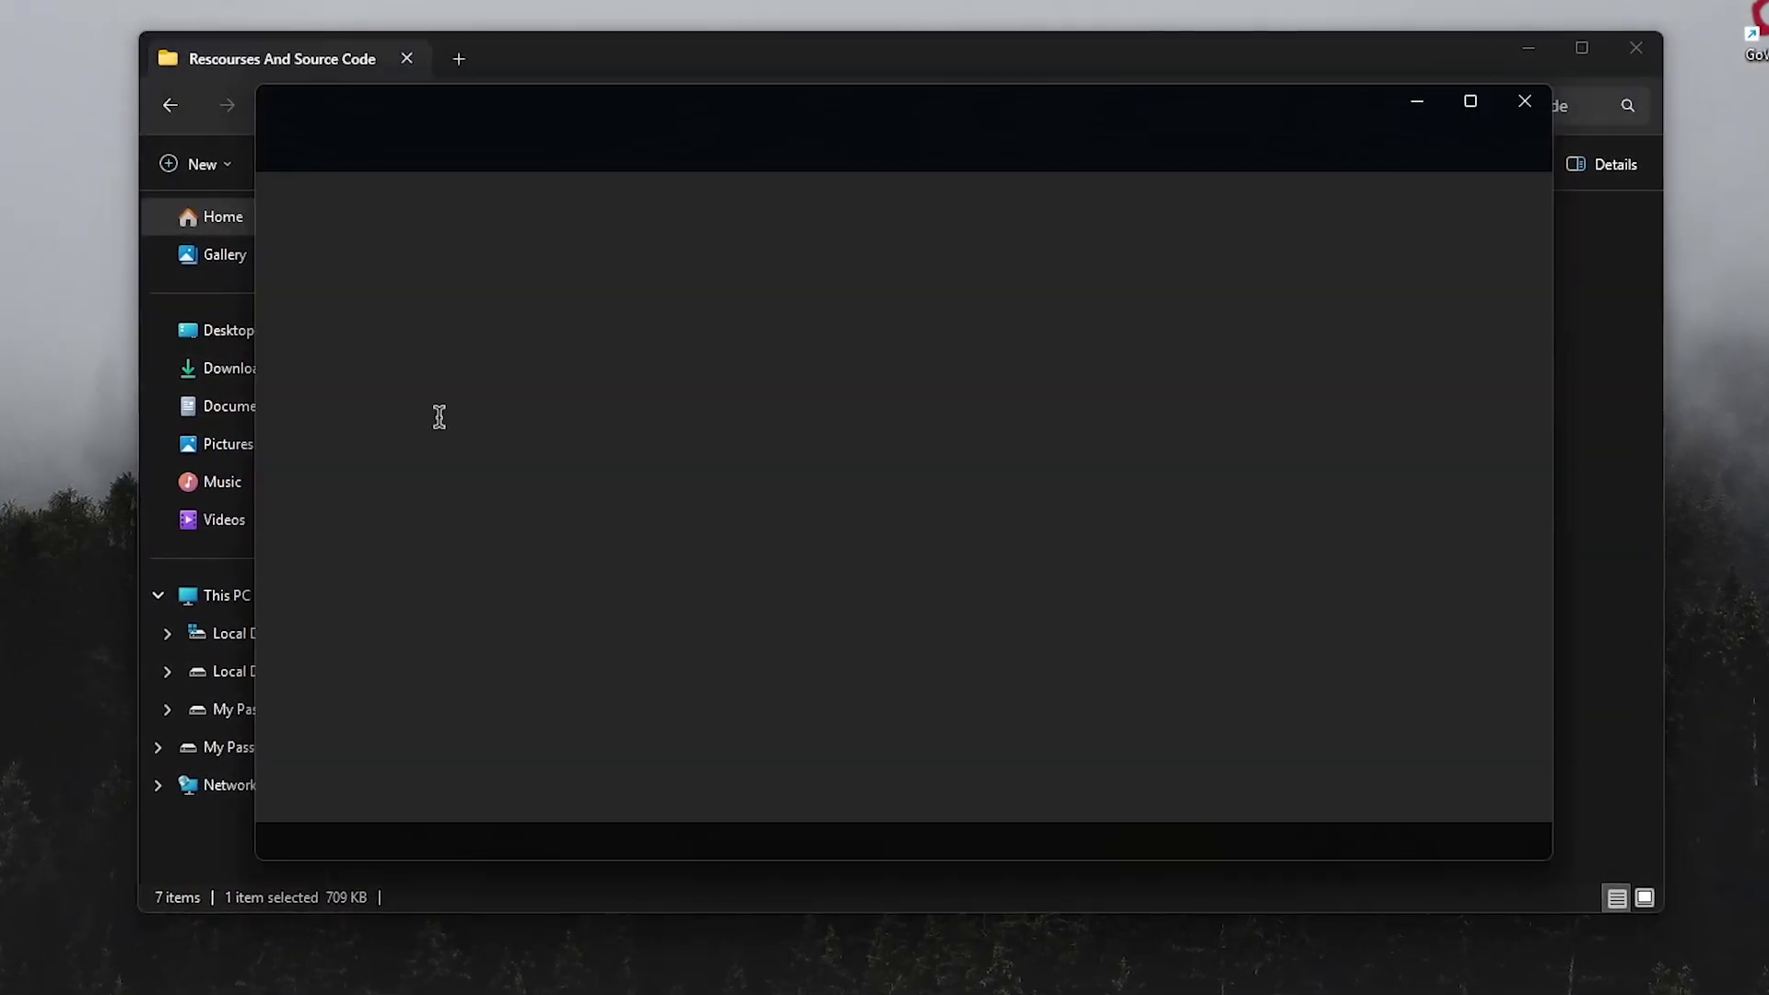
pyautogui.moveTo(1555, 184); pyautogui.dragTo(1572, 805)
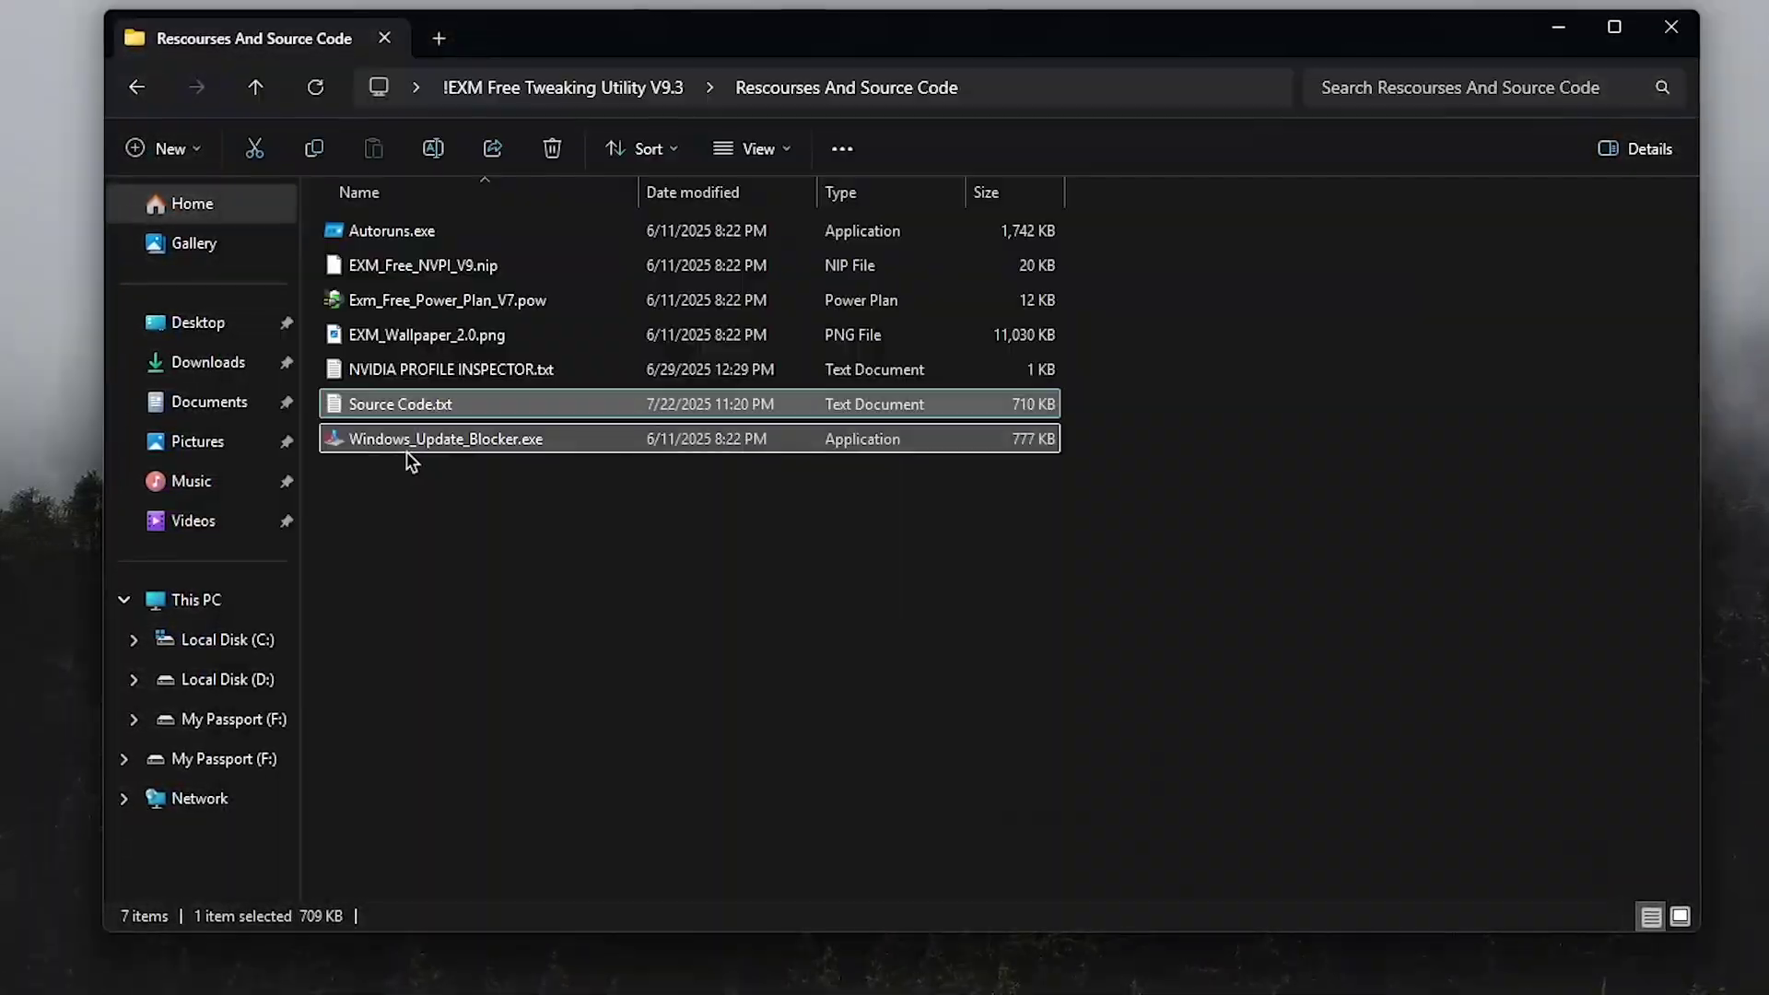
pyautogui.click(411, 444)
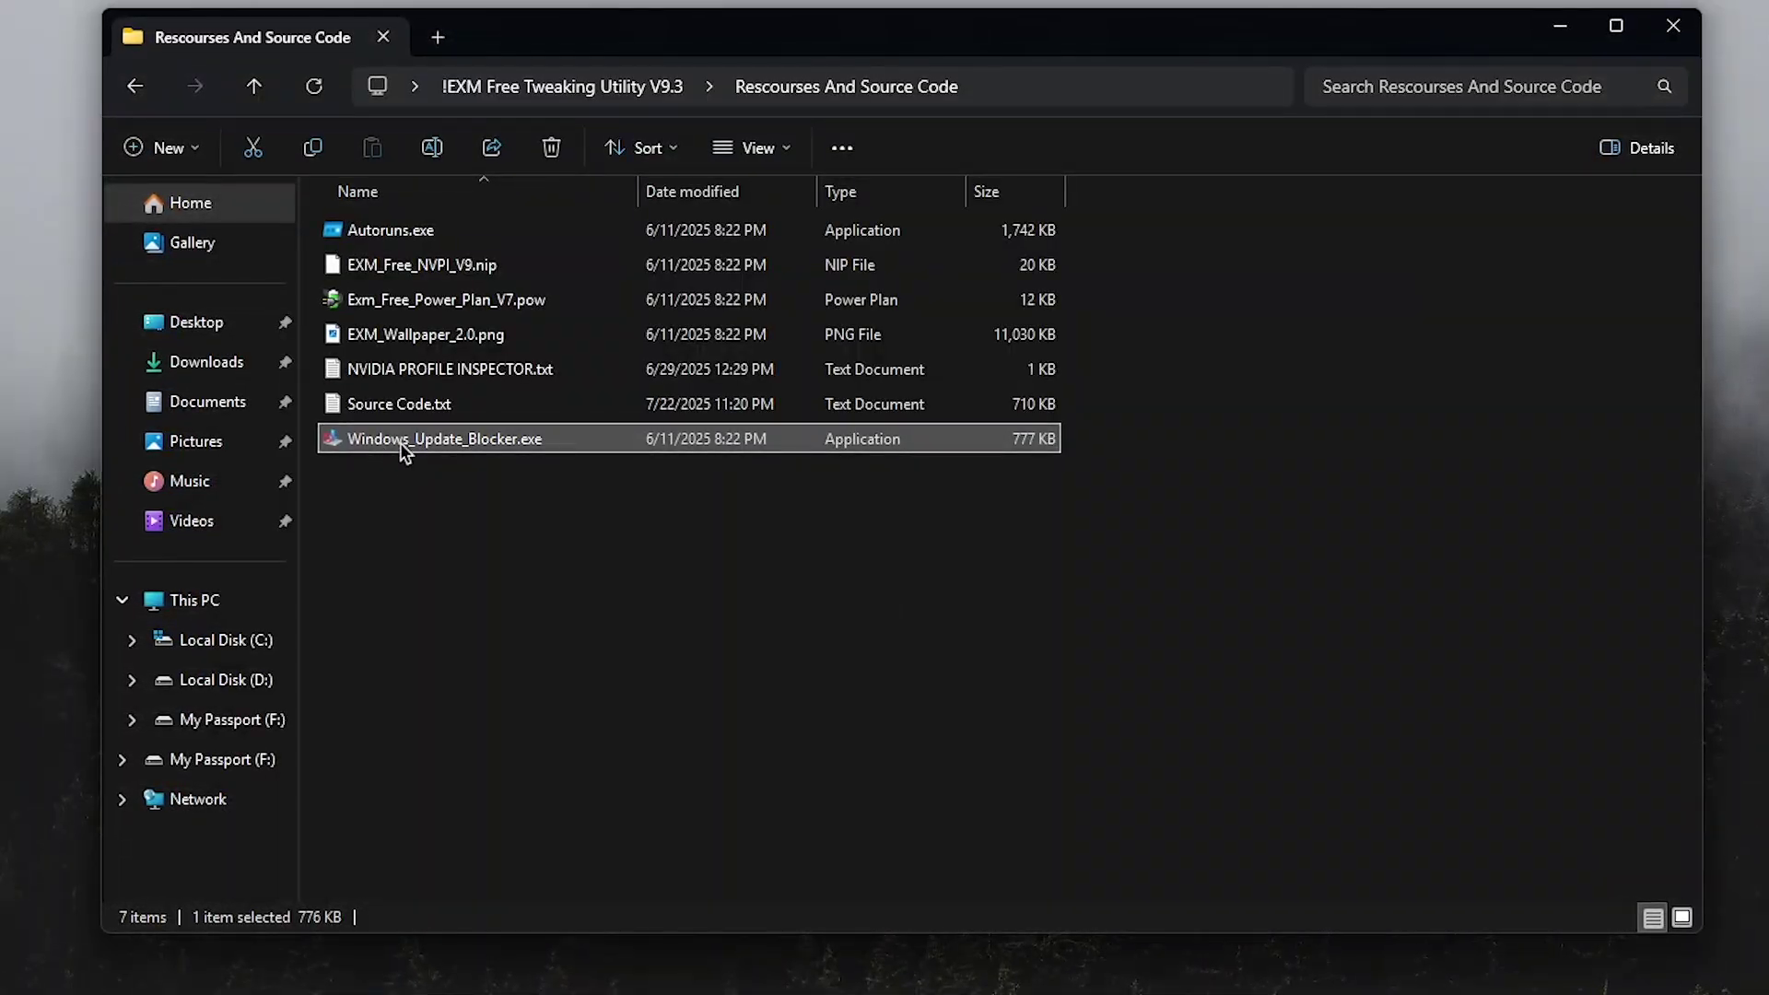
# Create a system restore point named 'before exm' from the Windows 'restore' search
pyautogui.press('super')
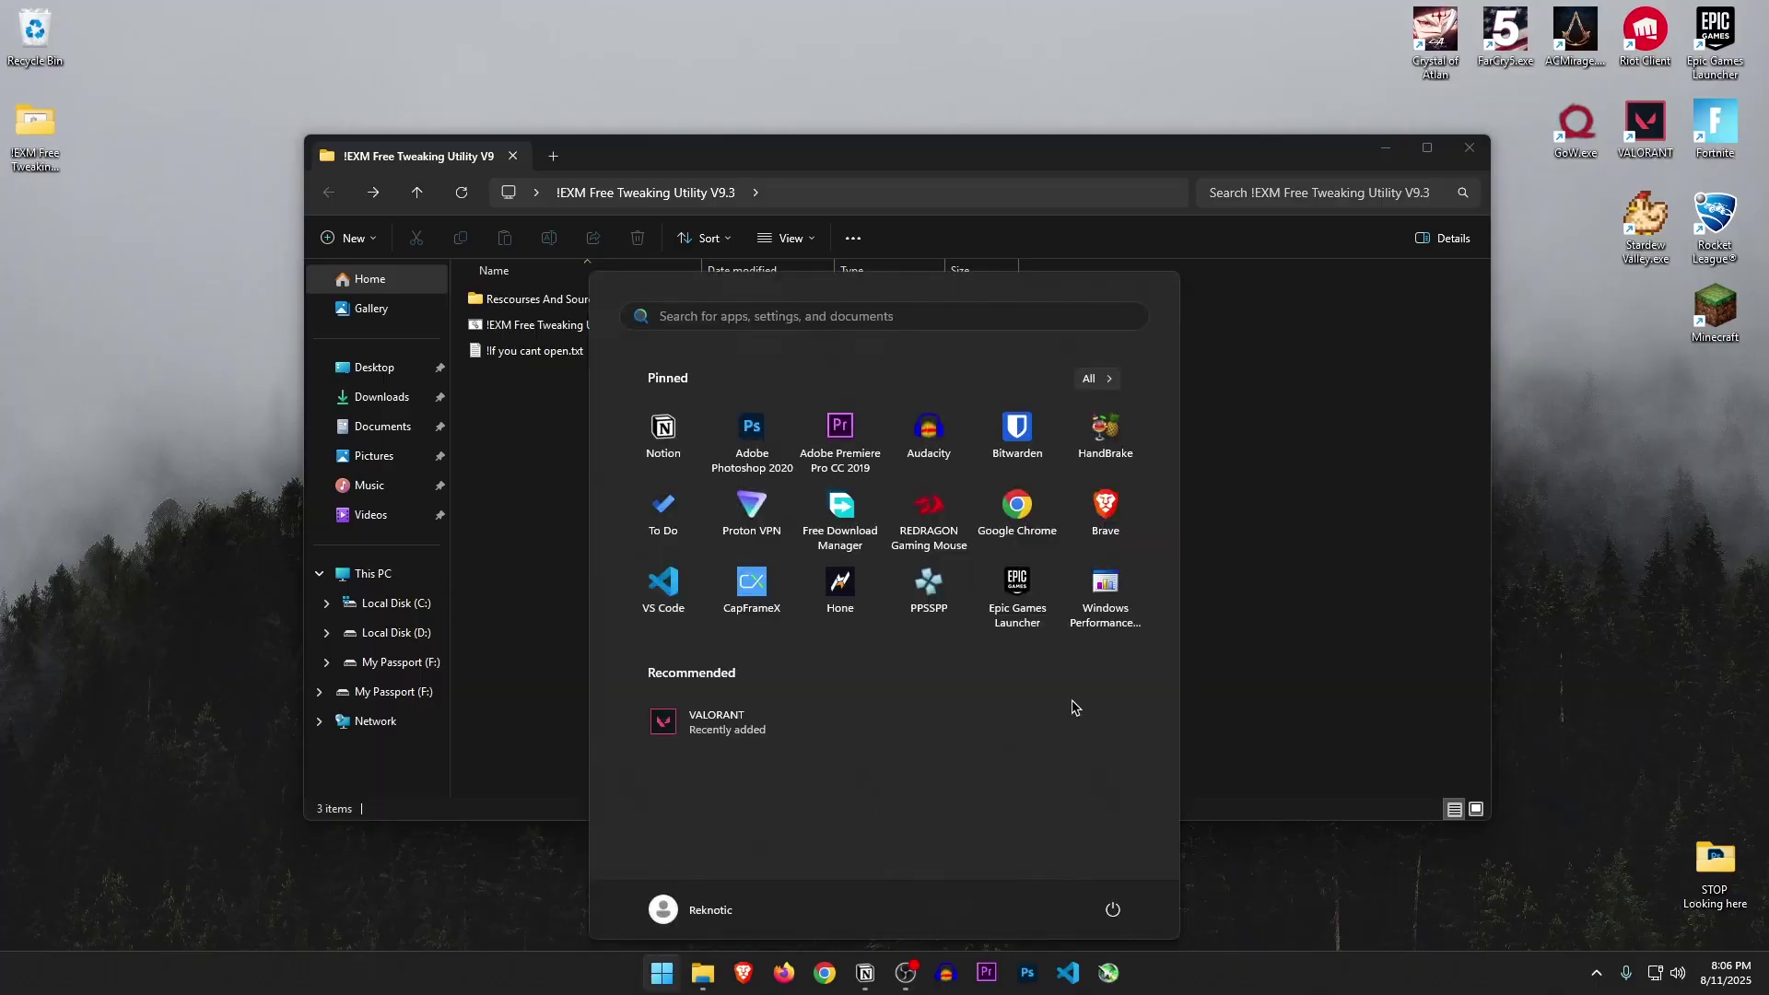
pyautogui.write('restore')
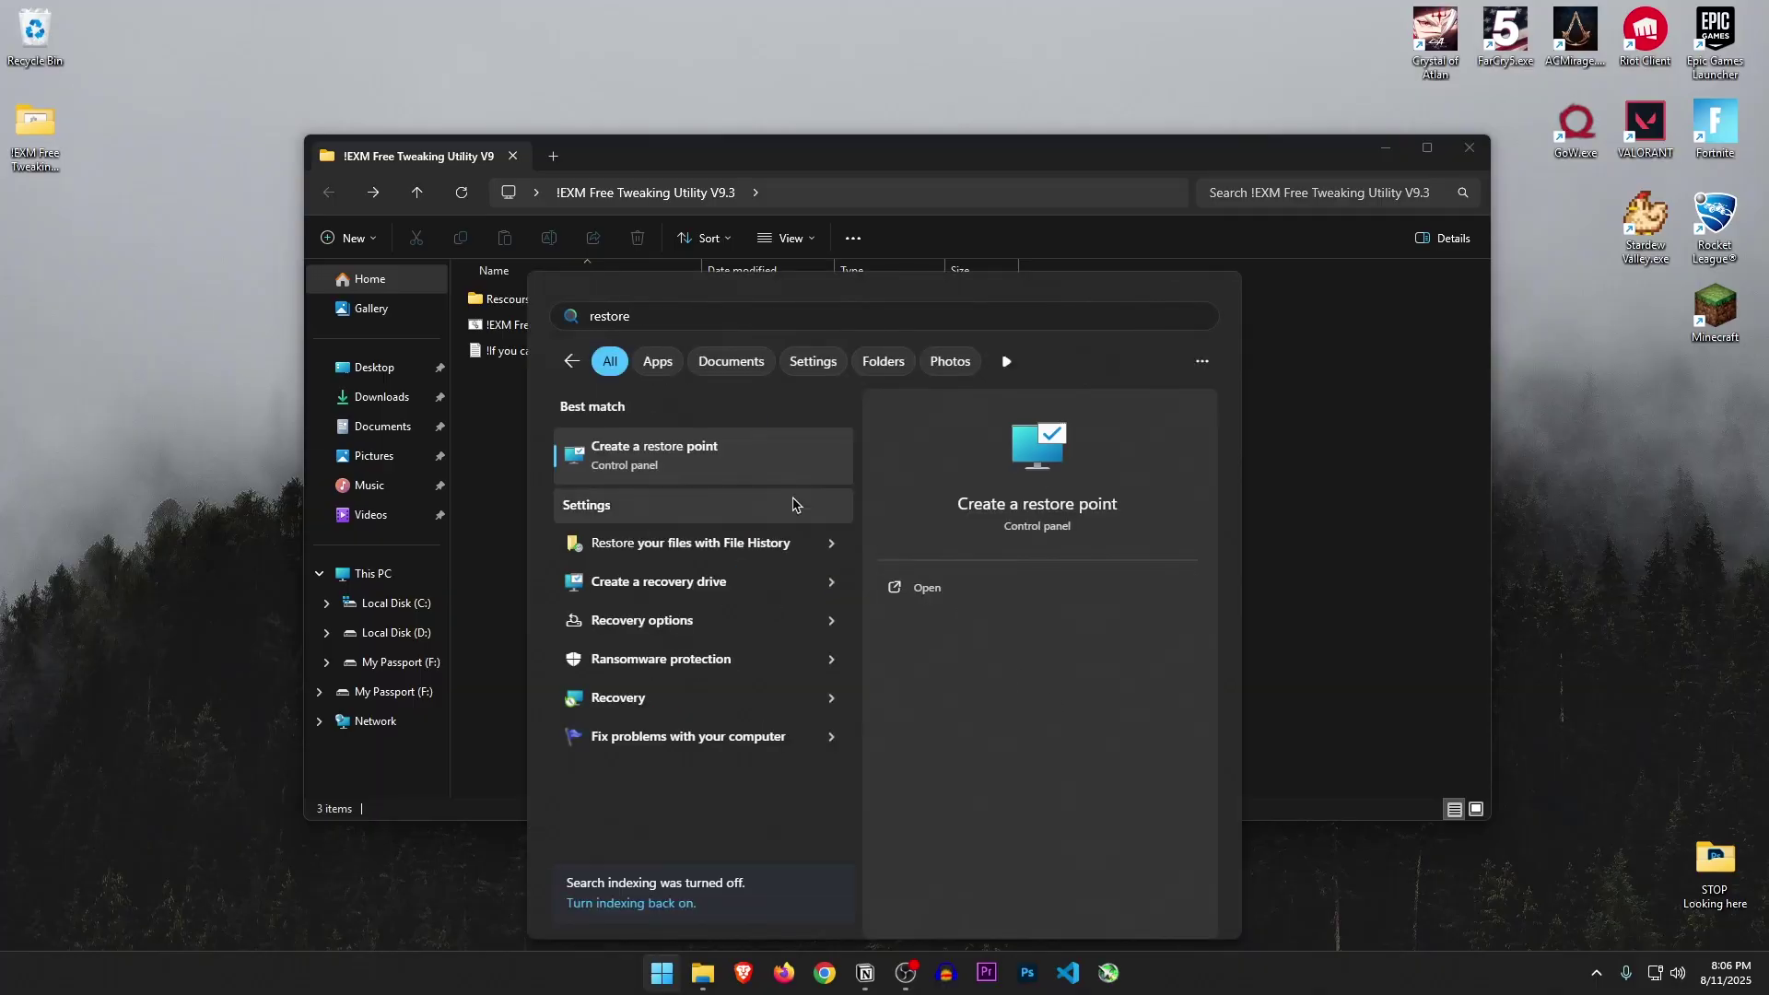
pyautogui.click(708, 455)
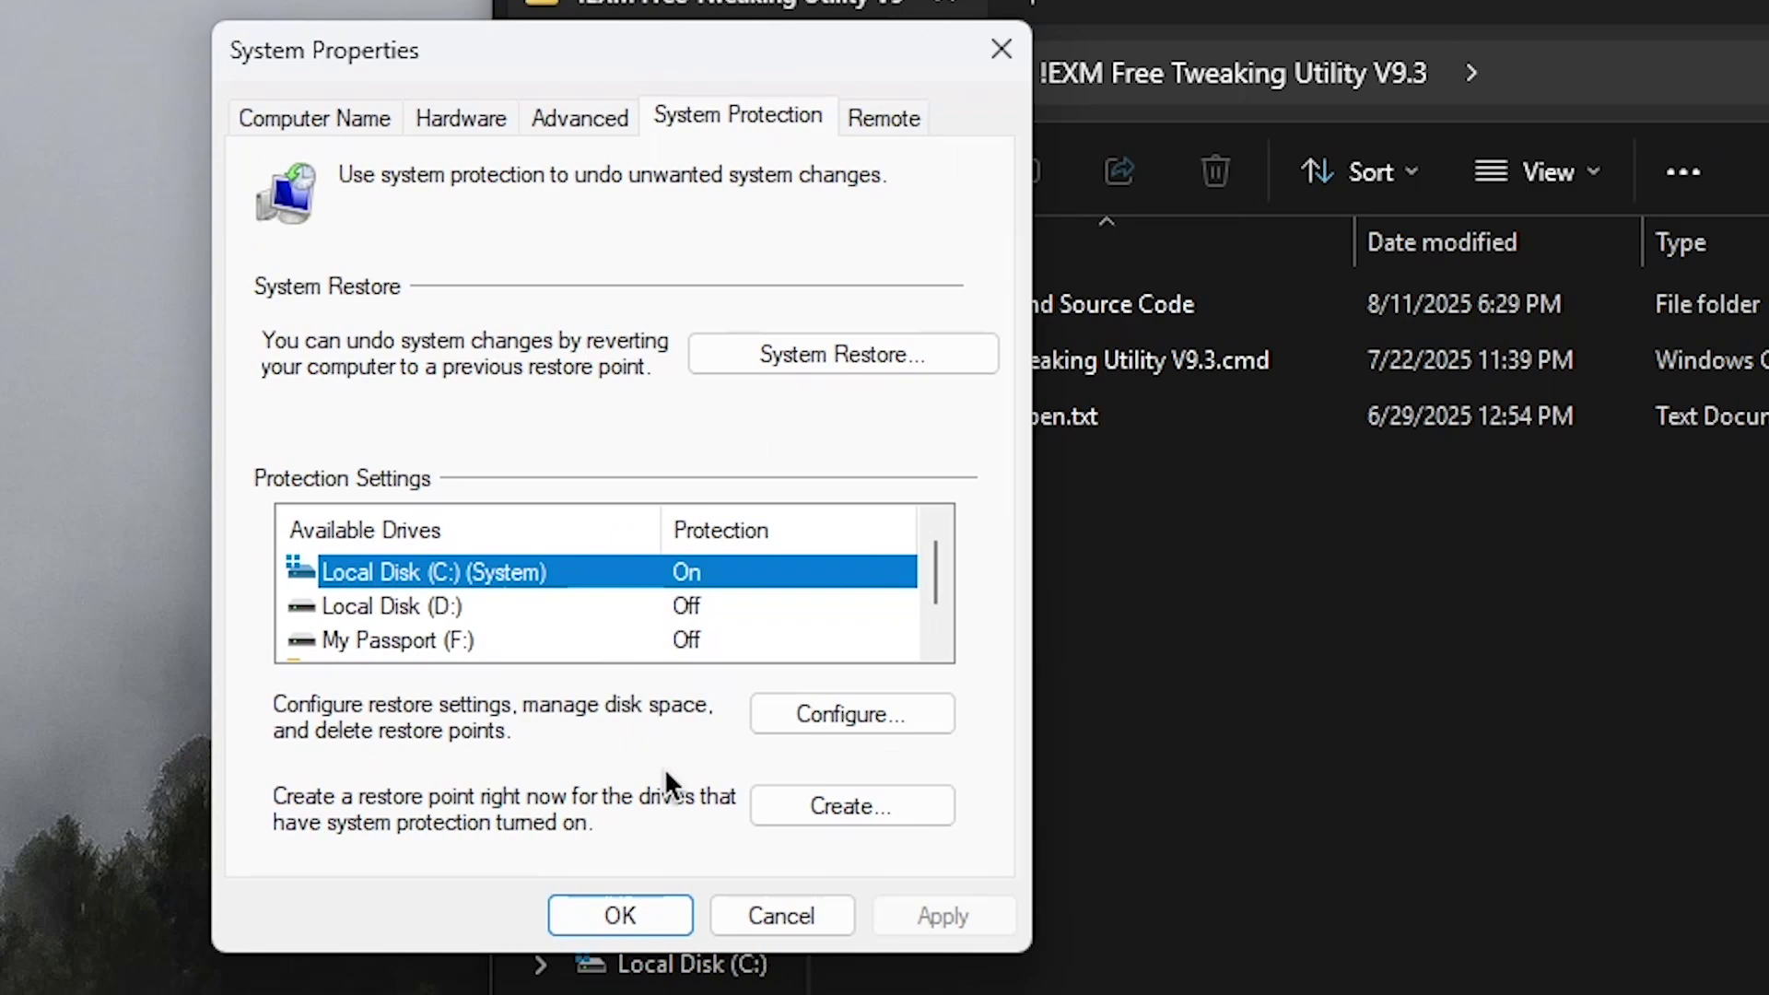
pyautogui.click(472, 534)
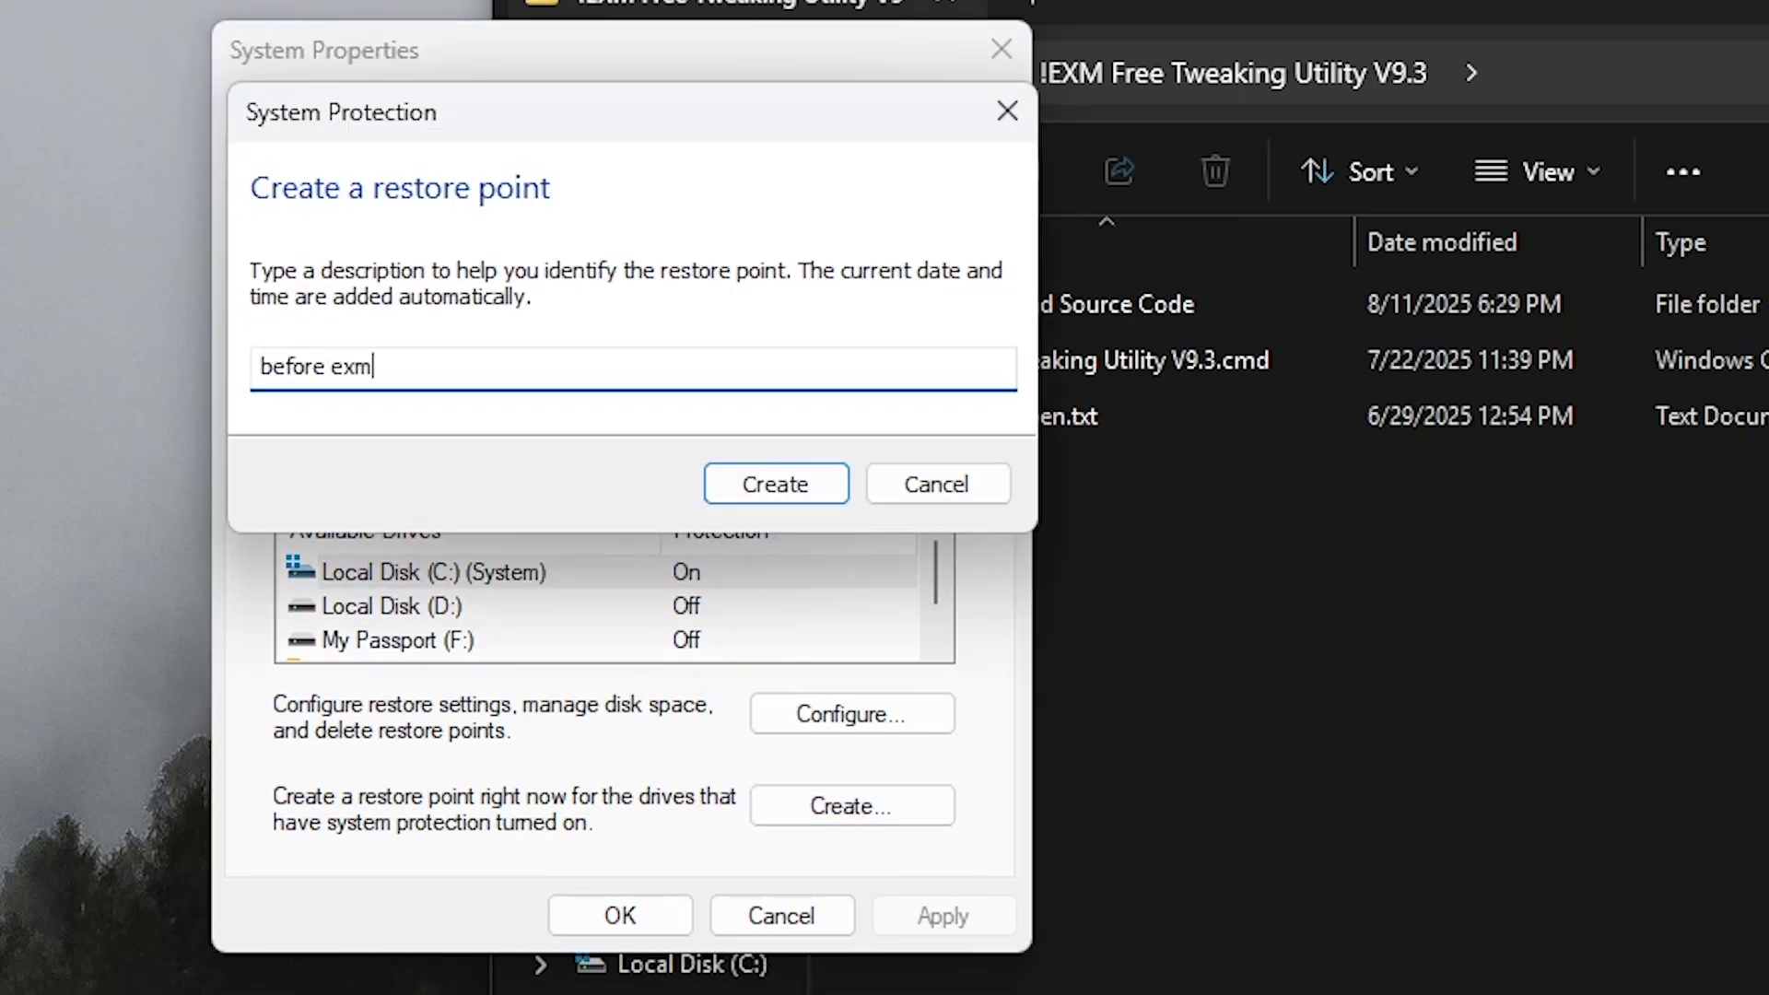
pyautogui.click(756, 498)
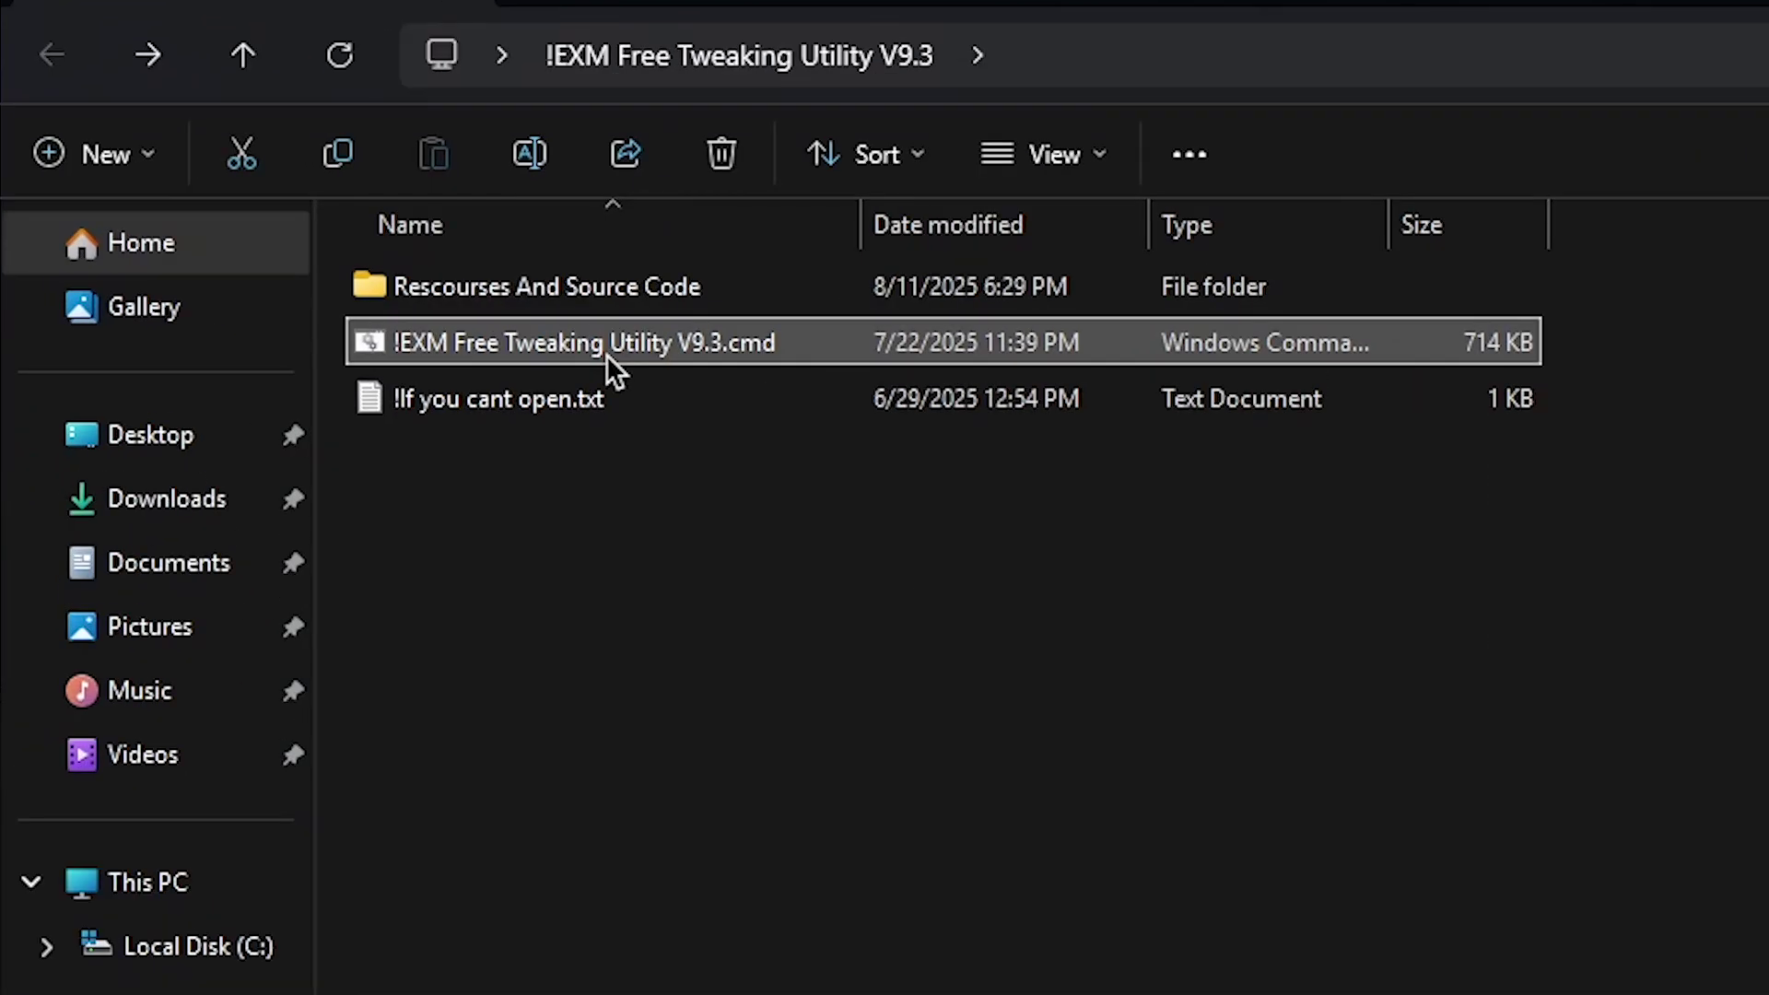
# Run the utility script as administrator and choose option 2 to skip its restore point
pyautogui.rightClick(585, 337)
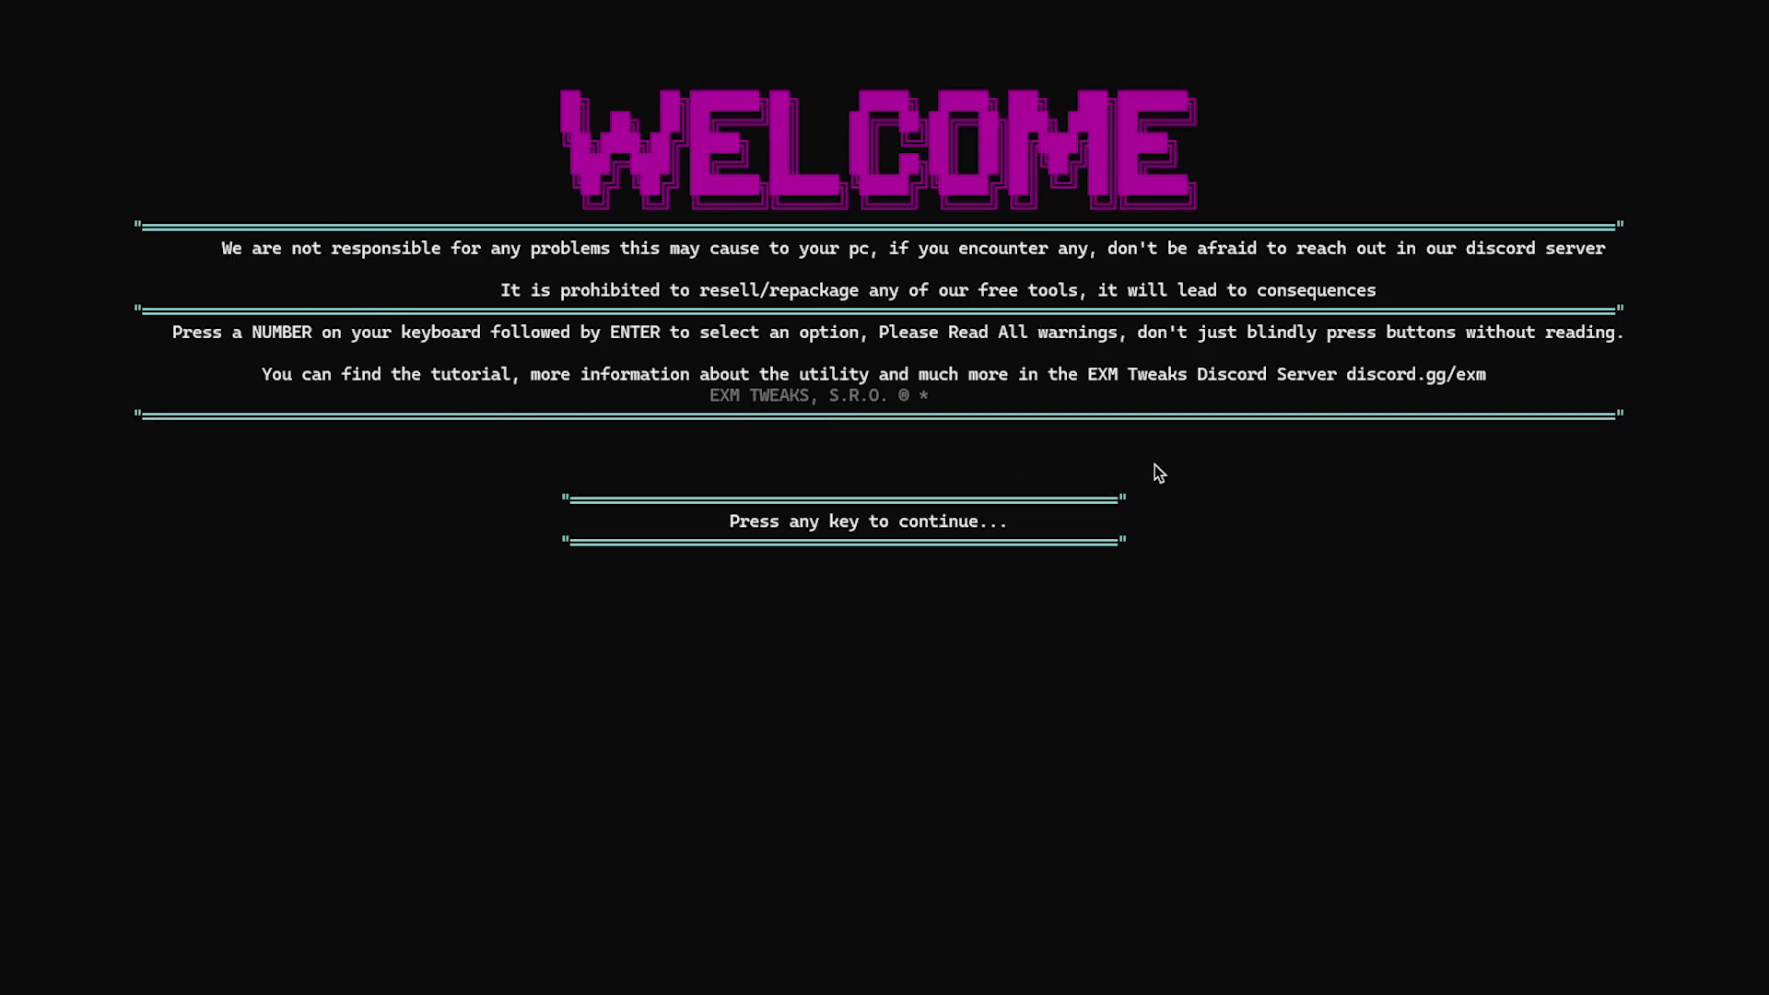
pyautogui.press('Return')
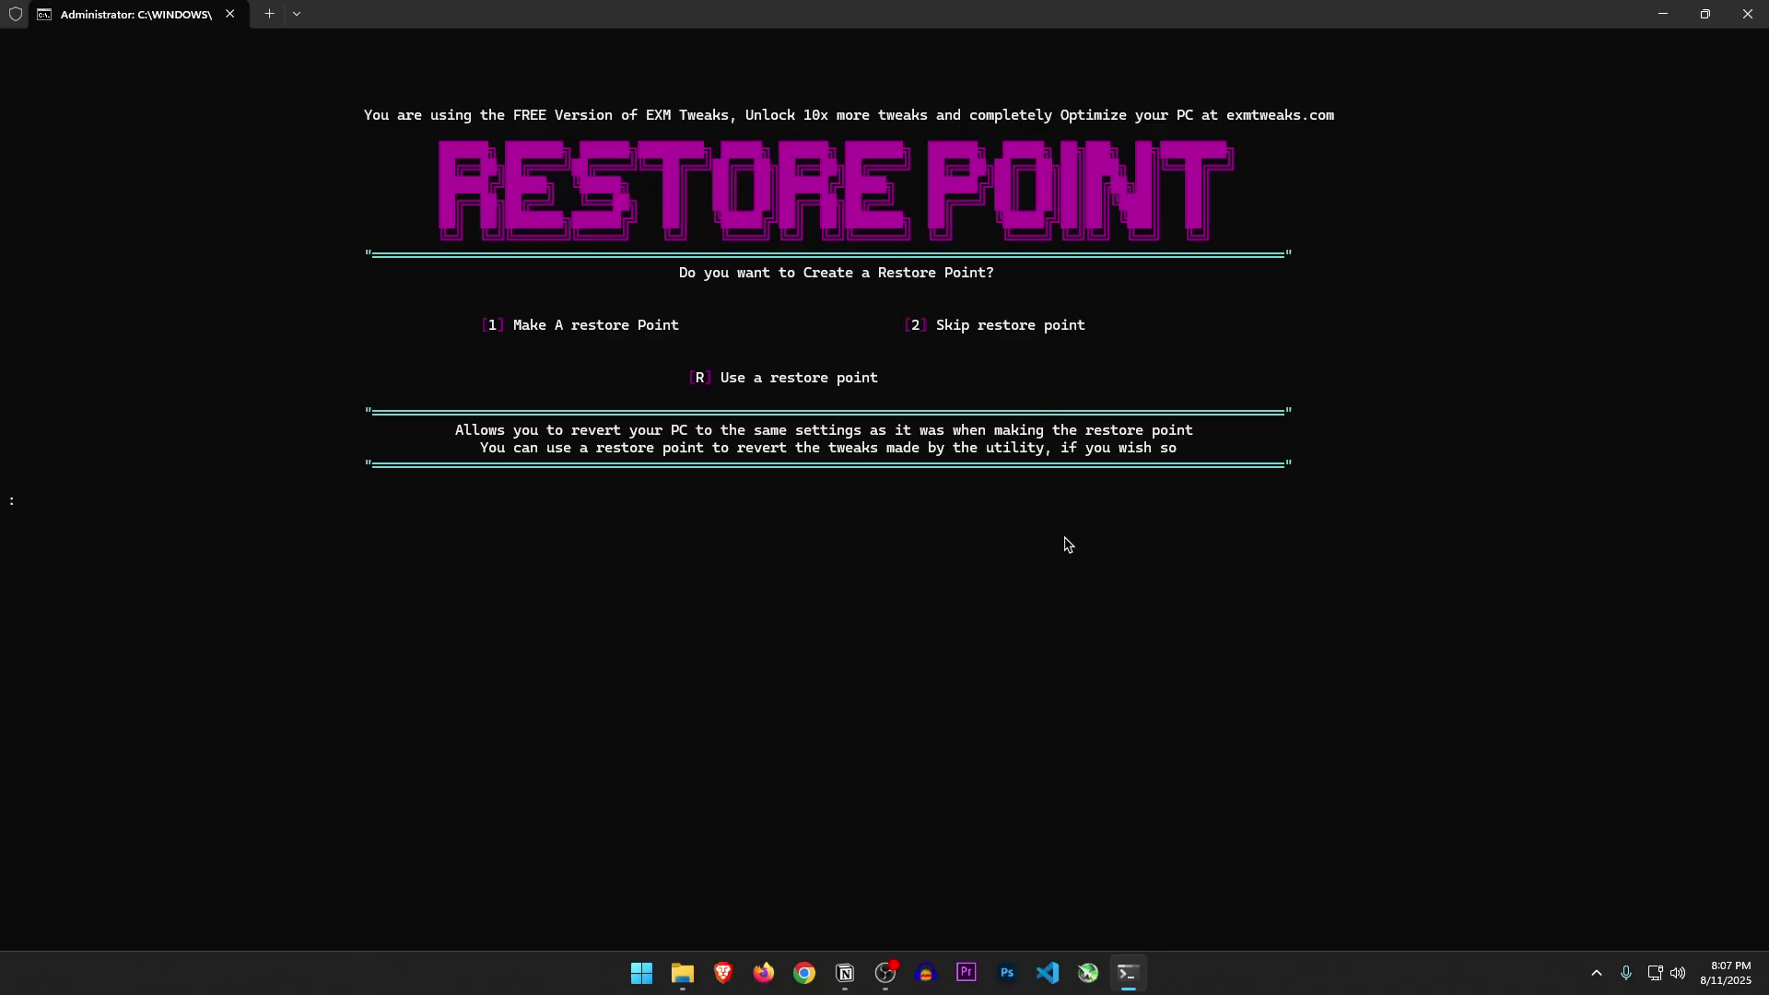
pyautogui.write('2')
pyautogui.press('Return')
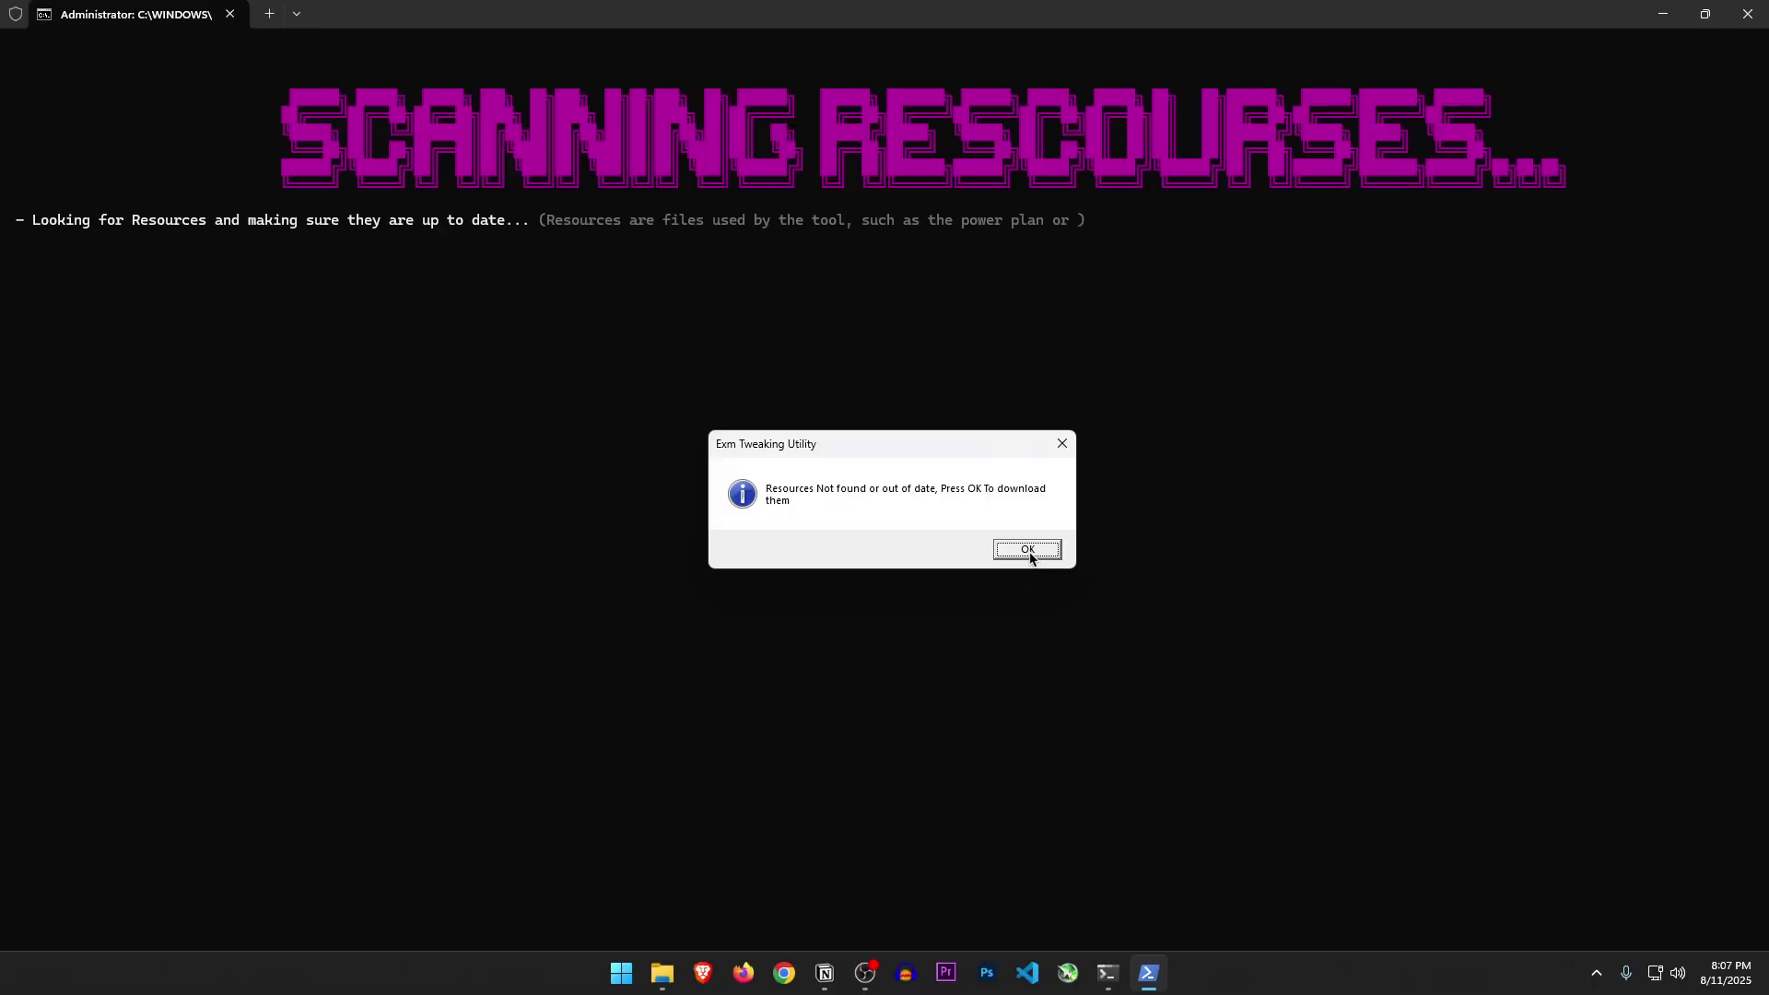
# Accept the missing-resources download and dismiss the success dialog to reach the 9.3 main menu
pyautogui.click(1027, 550)
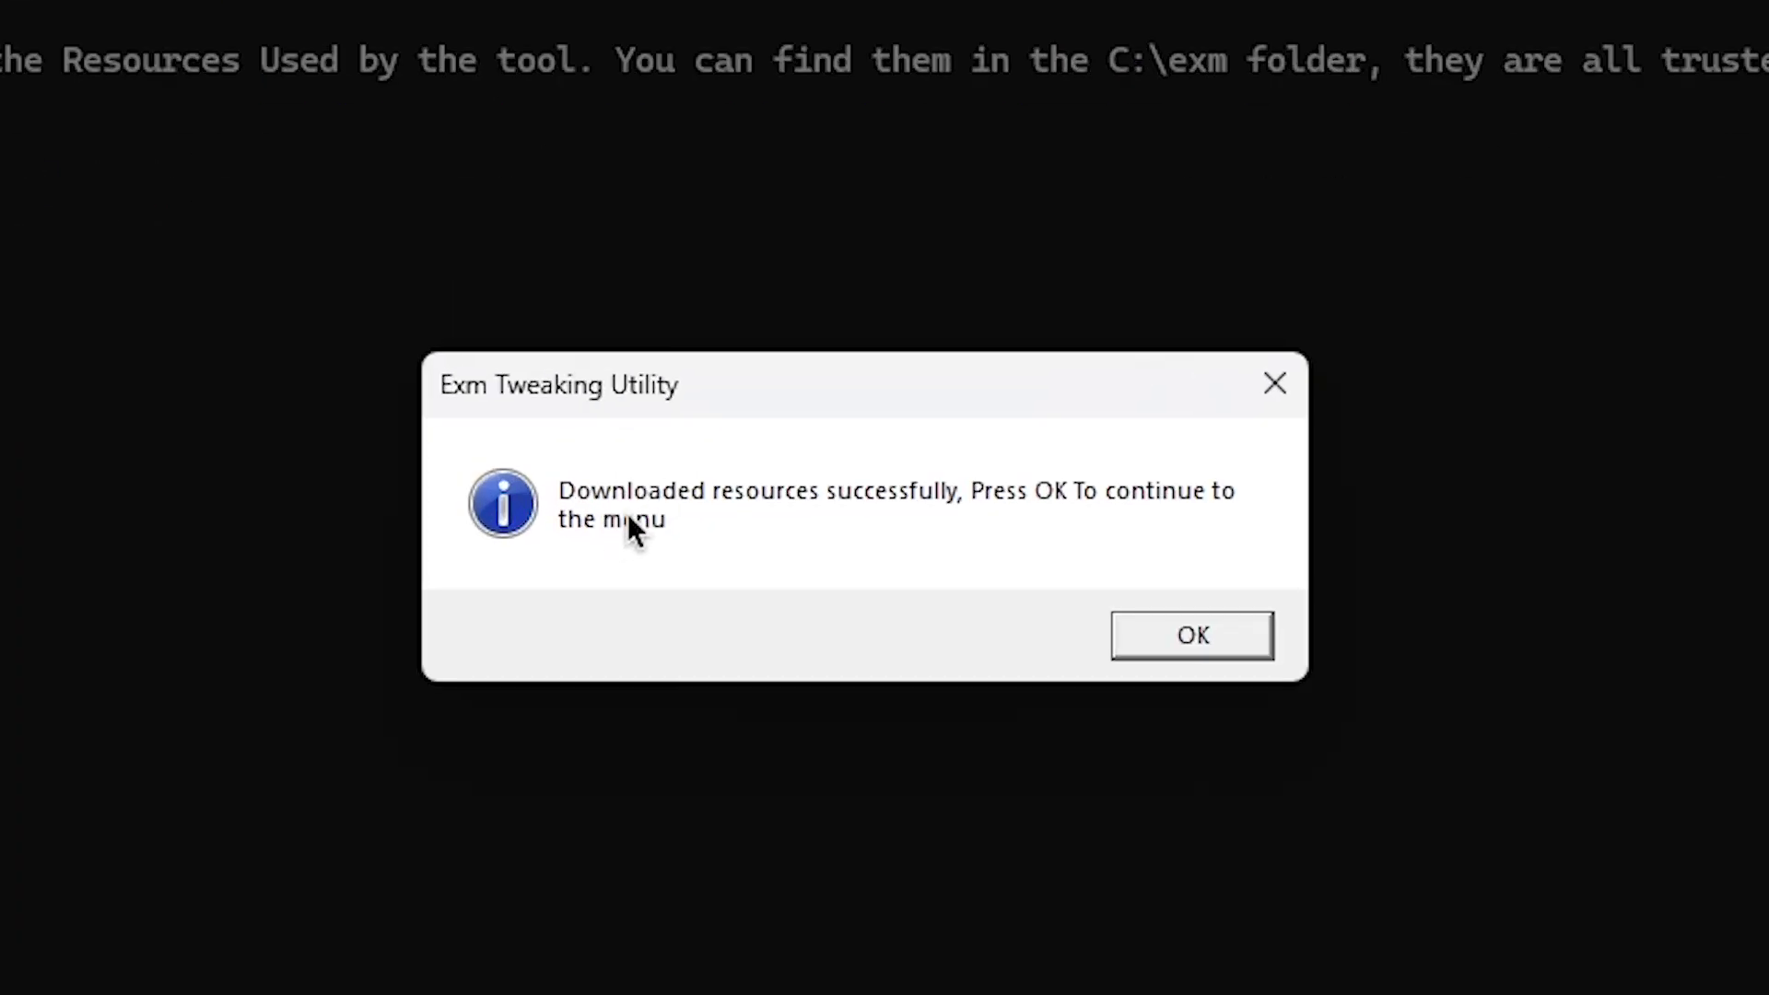
pyautogui.click(1199, 649)
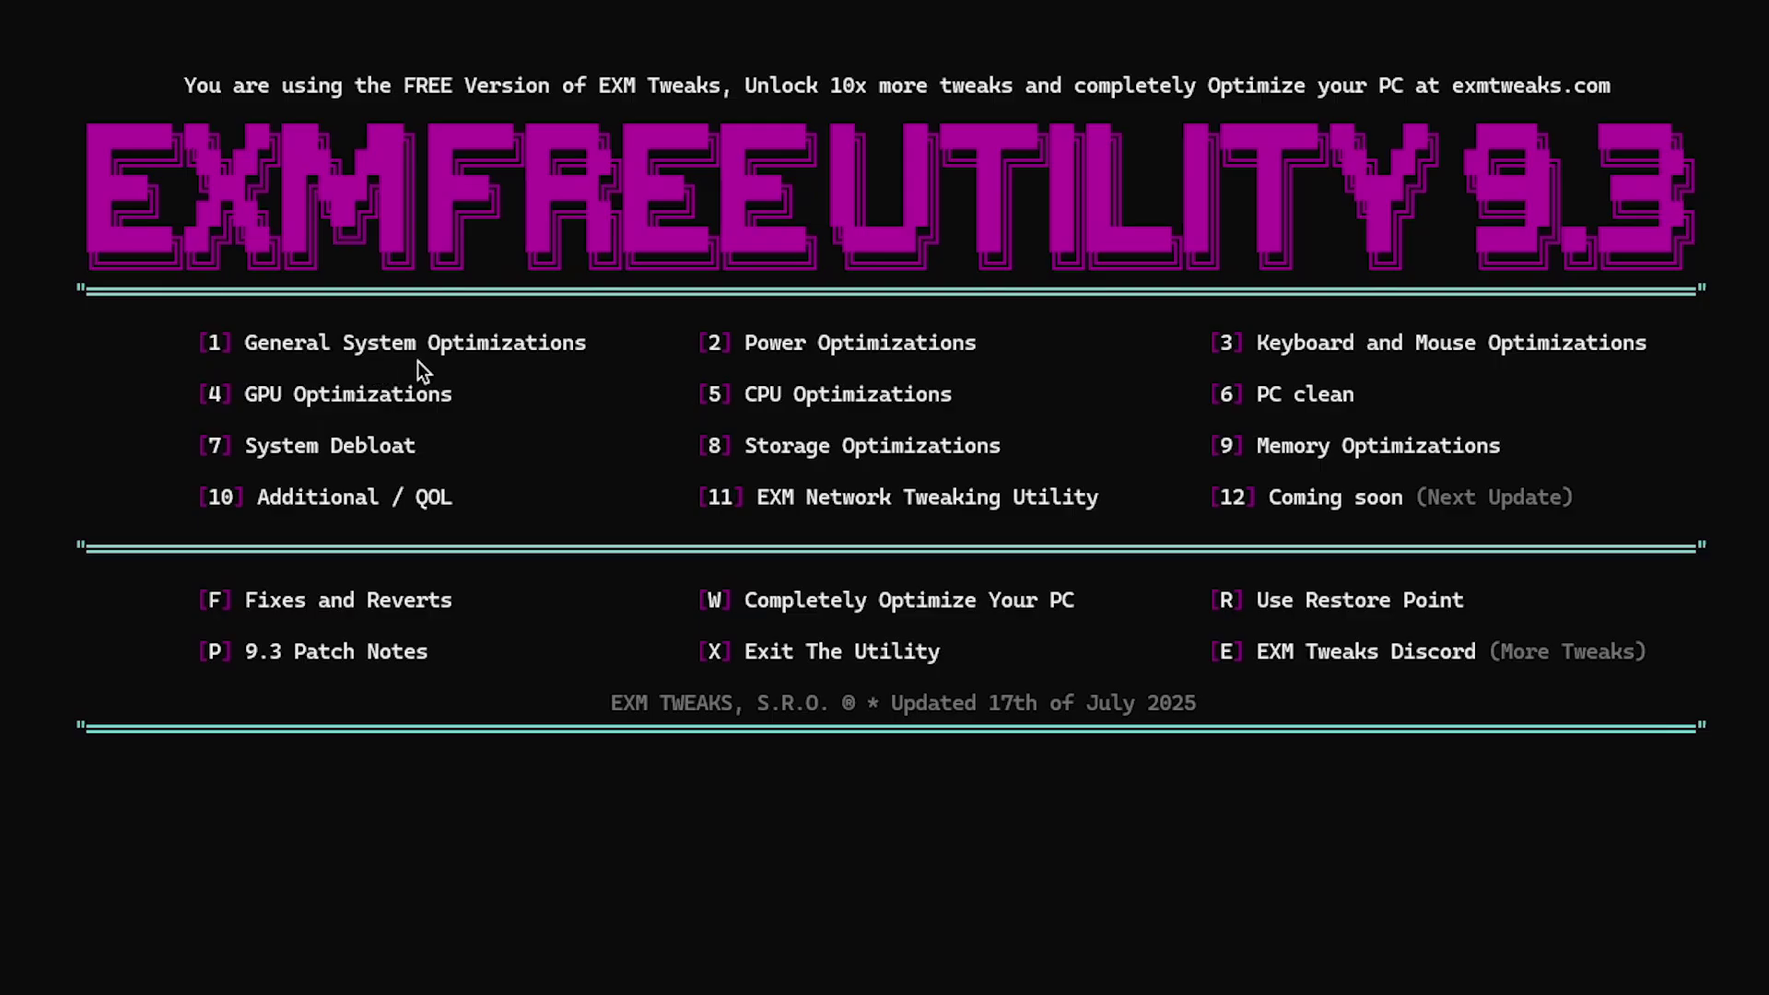
# Choose option 1, General System Optimizations, and apply its registry and Windows tweaks
pyautogui.write('1')
pyautogui.press('Return')
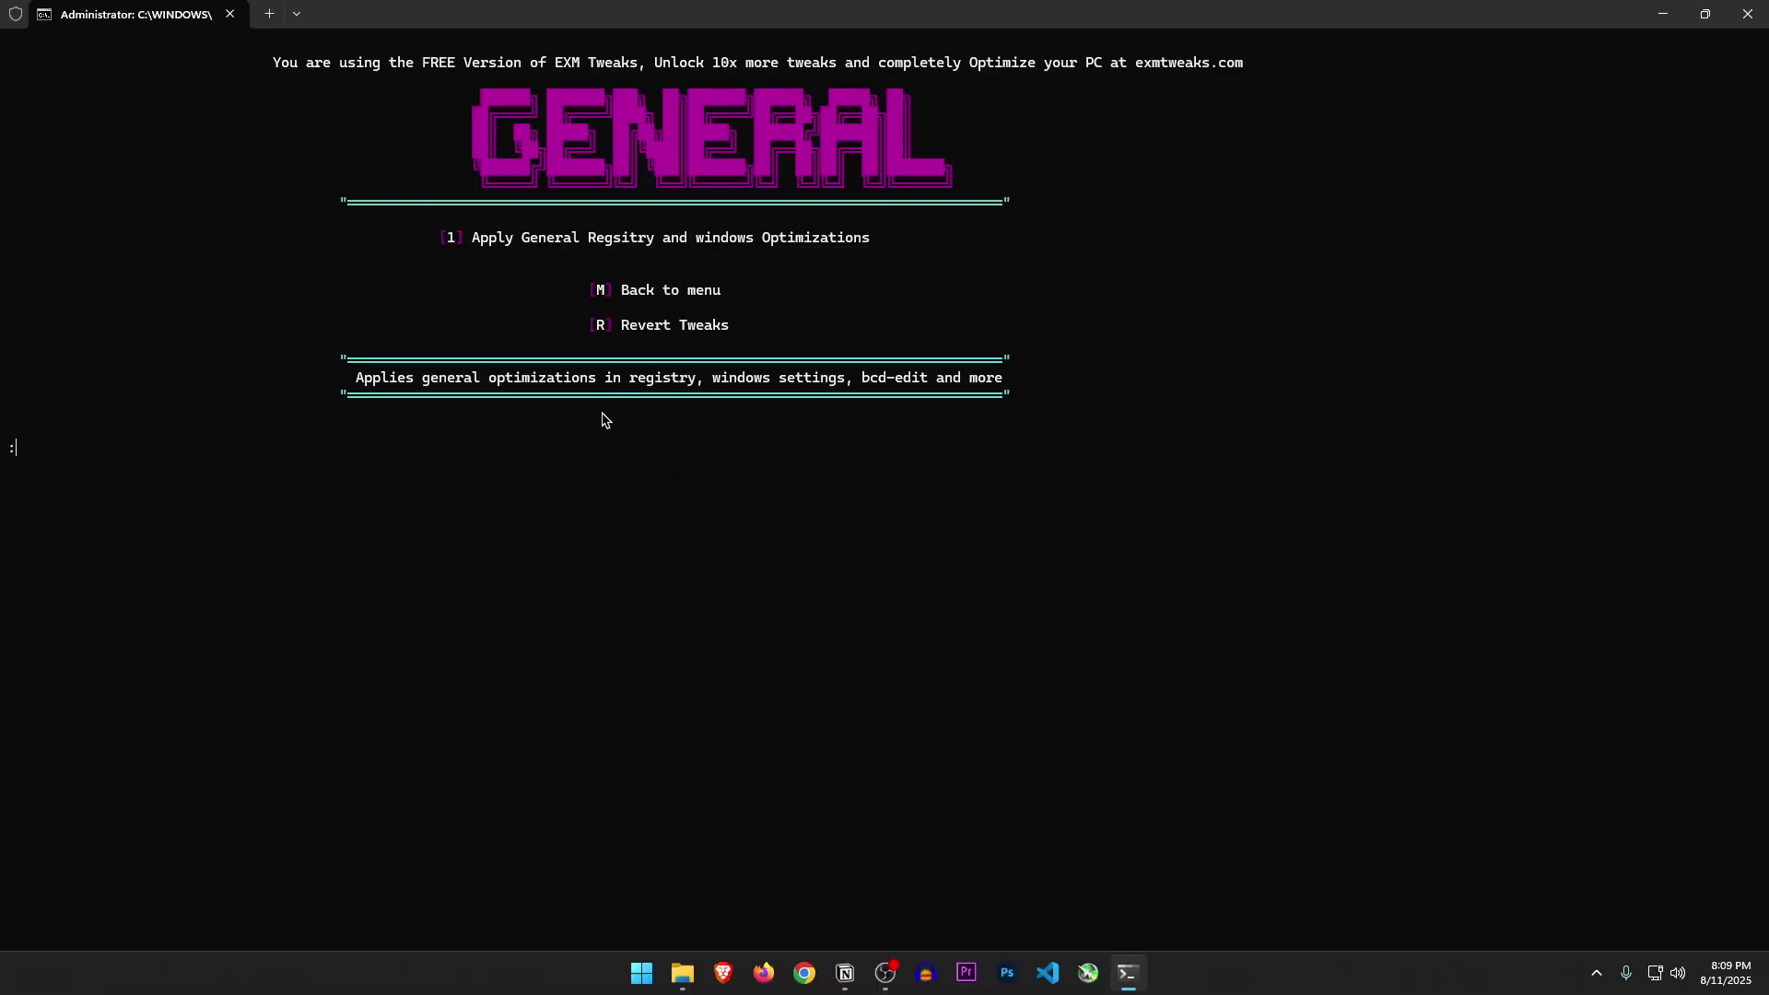
pyautogui.press('Return')
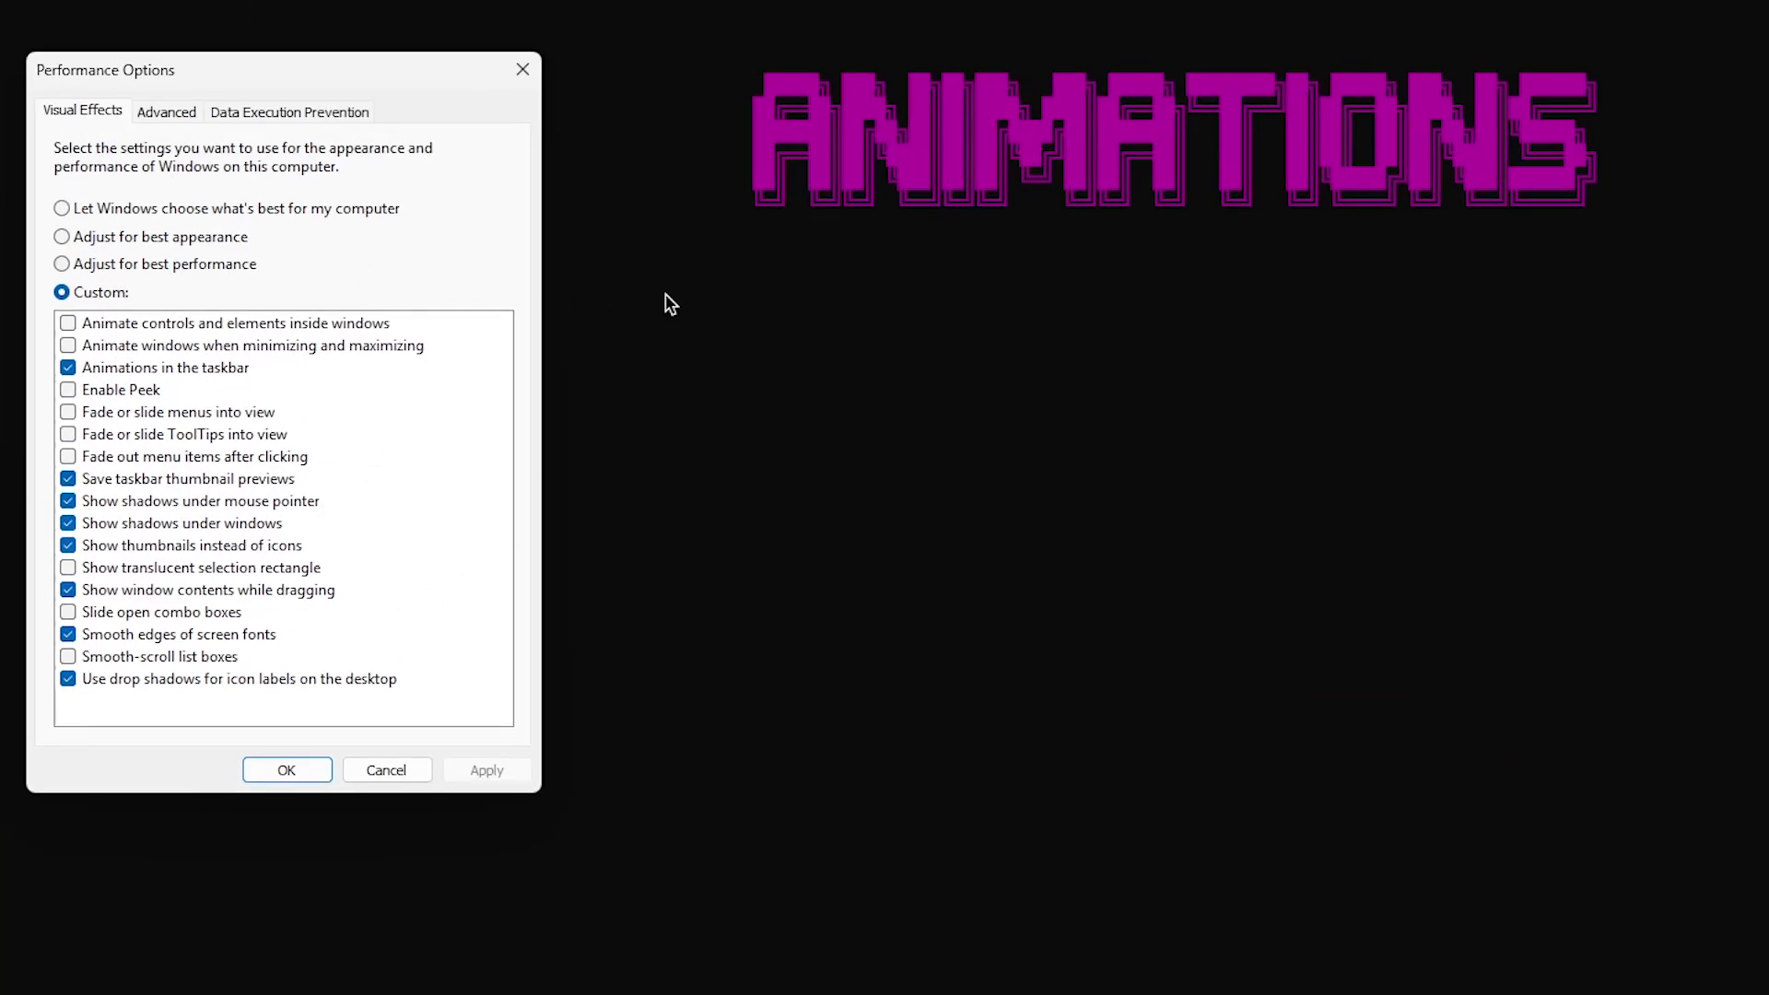
# Uncheck the shadow, taskbar animation and thumbnail-preview visual effects, then apply and confirm with OK
pyautogui.click(68, 368)
pyautogui.click(68, 478)
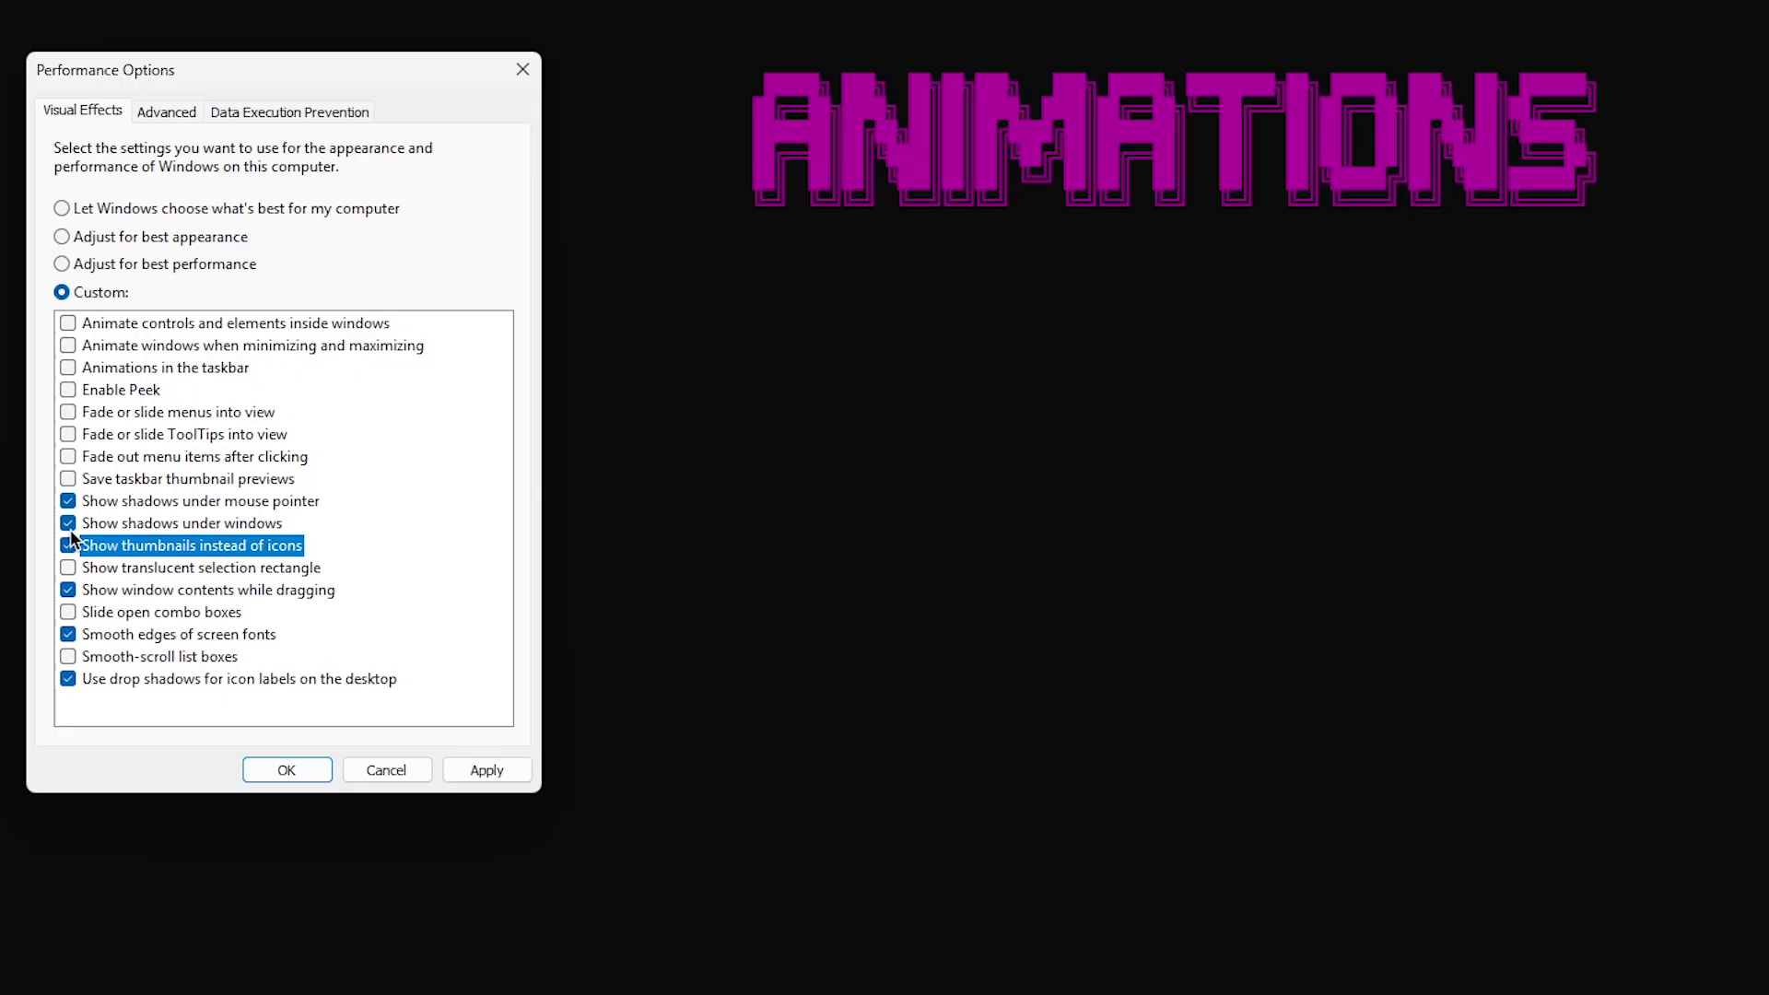
pyautogui.click(68, 522)
pyautogui.click(68, 500)
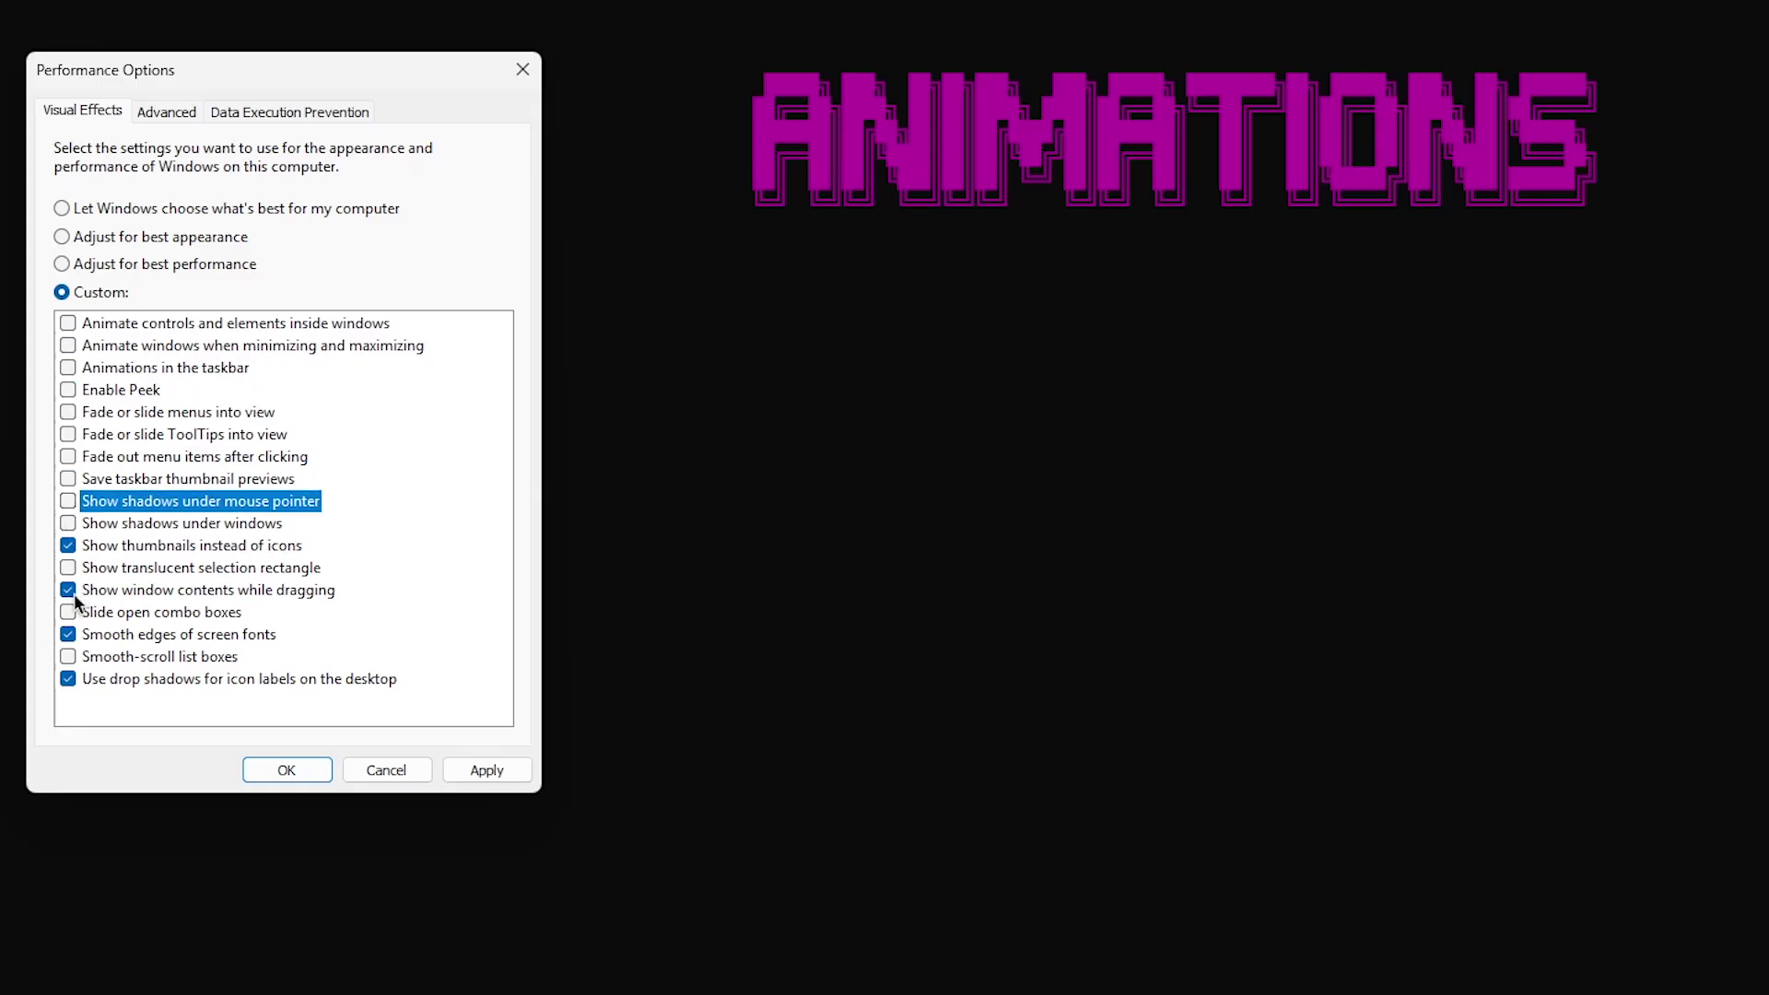
pyautogui.click(68, 678)
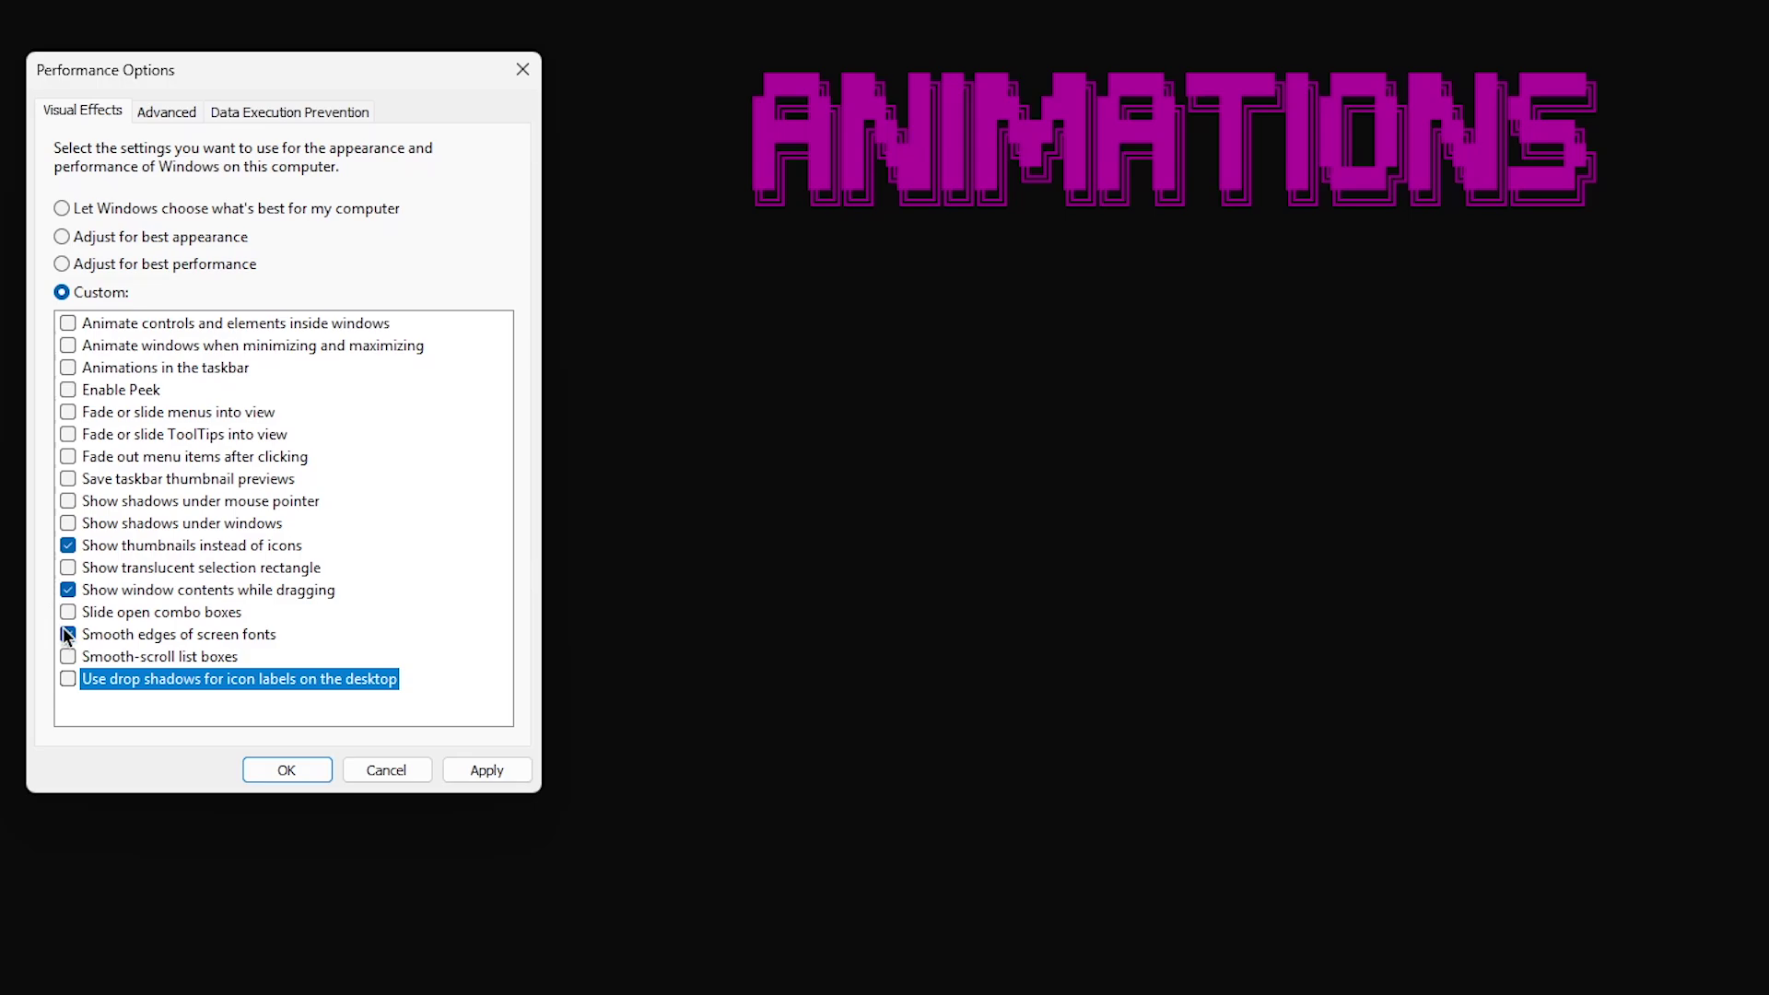
pyautogui.click(486, 769)
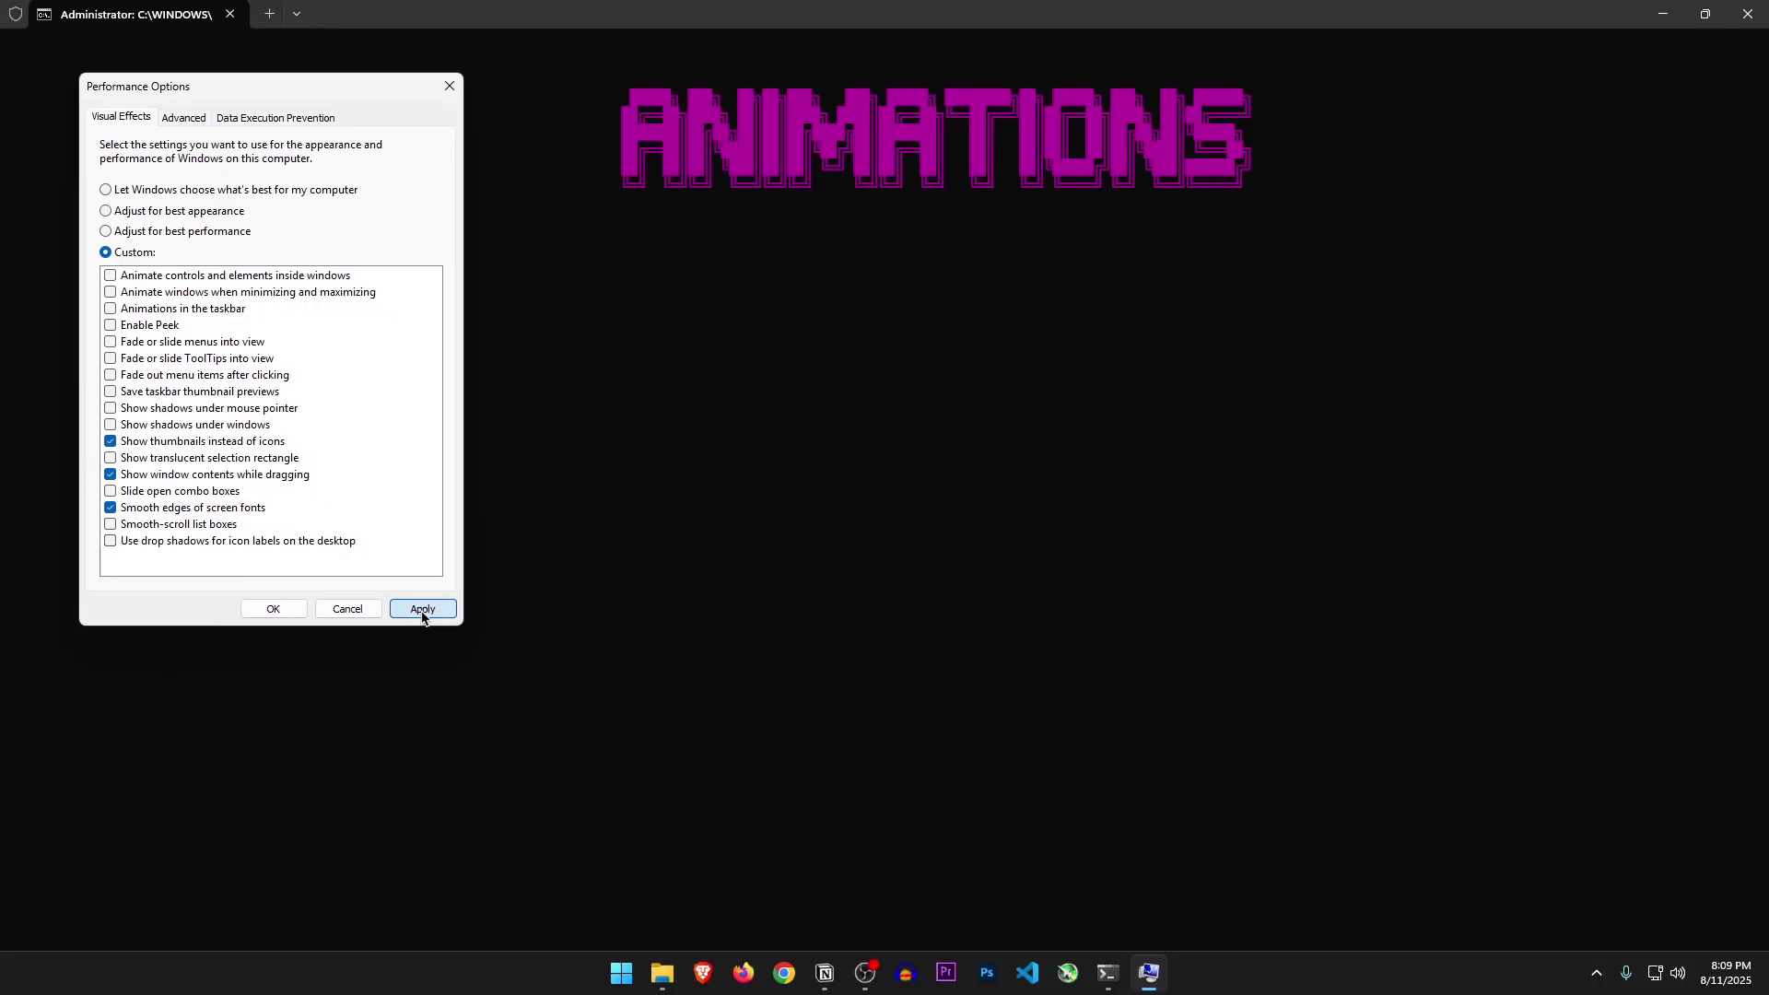
pyautogui.click(262, 626)
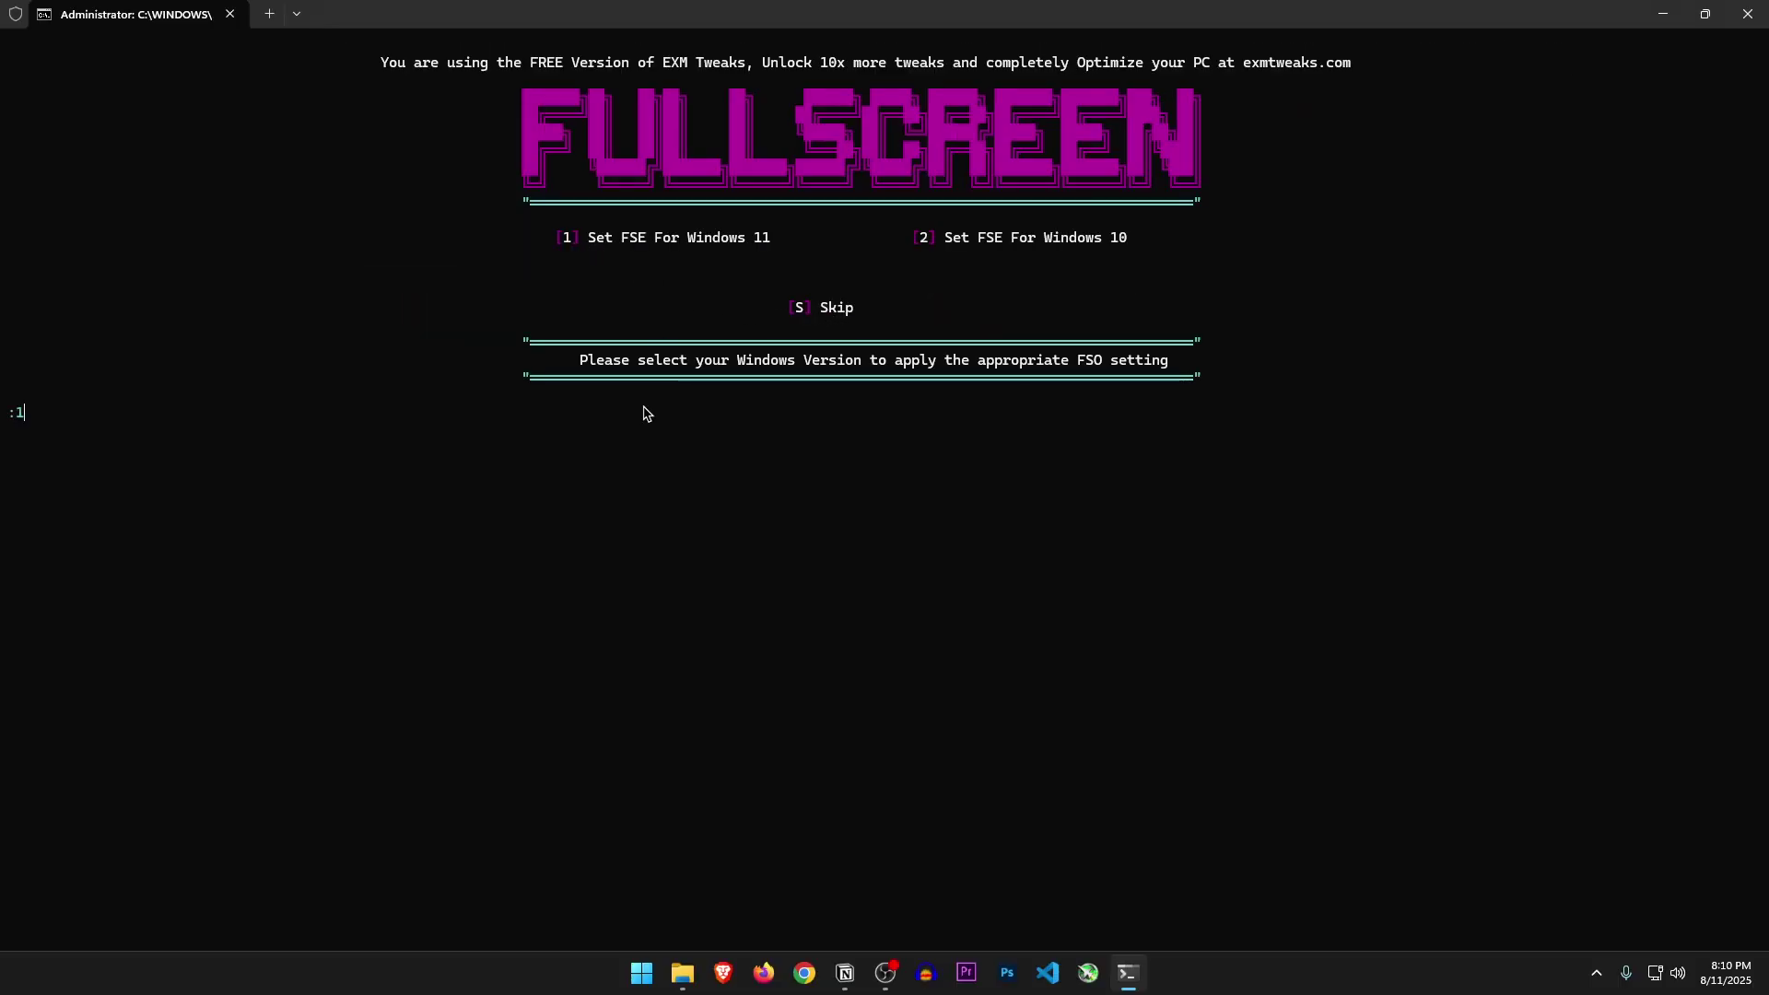
# Pick option 1 for Windows 11 fullscreen mode, Game Mode and Core Isolation
pyautogui.press('1')
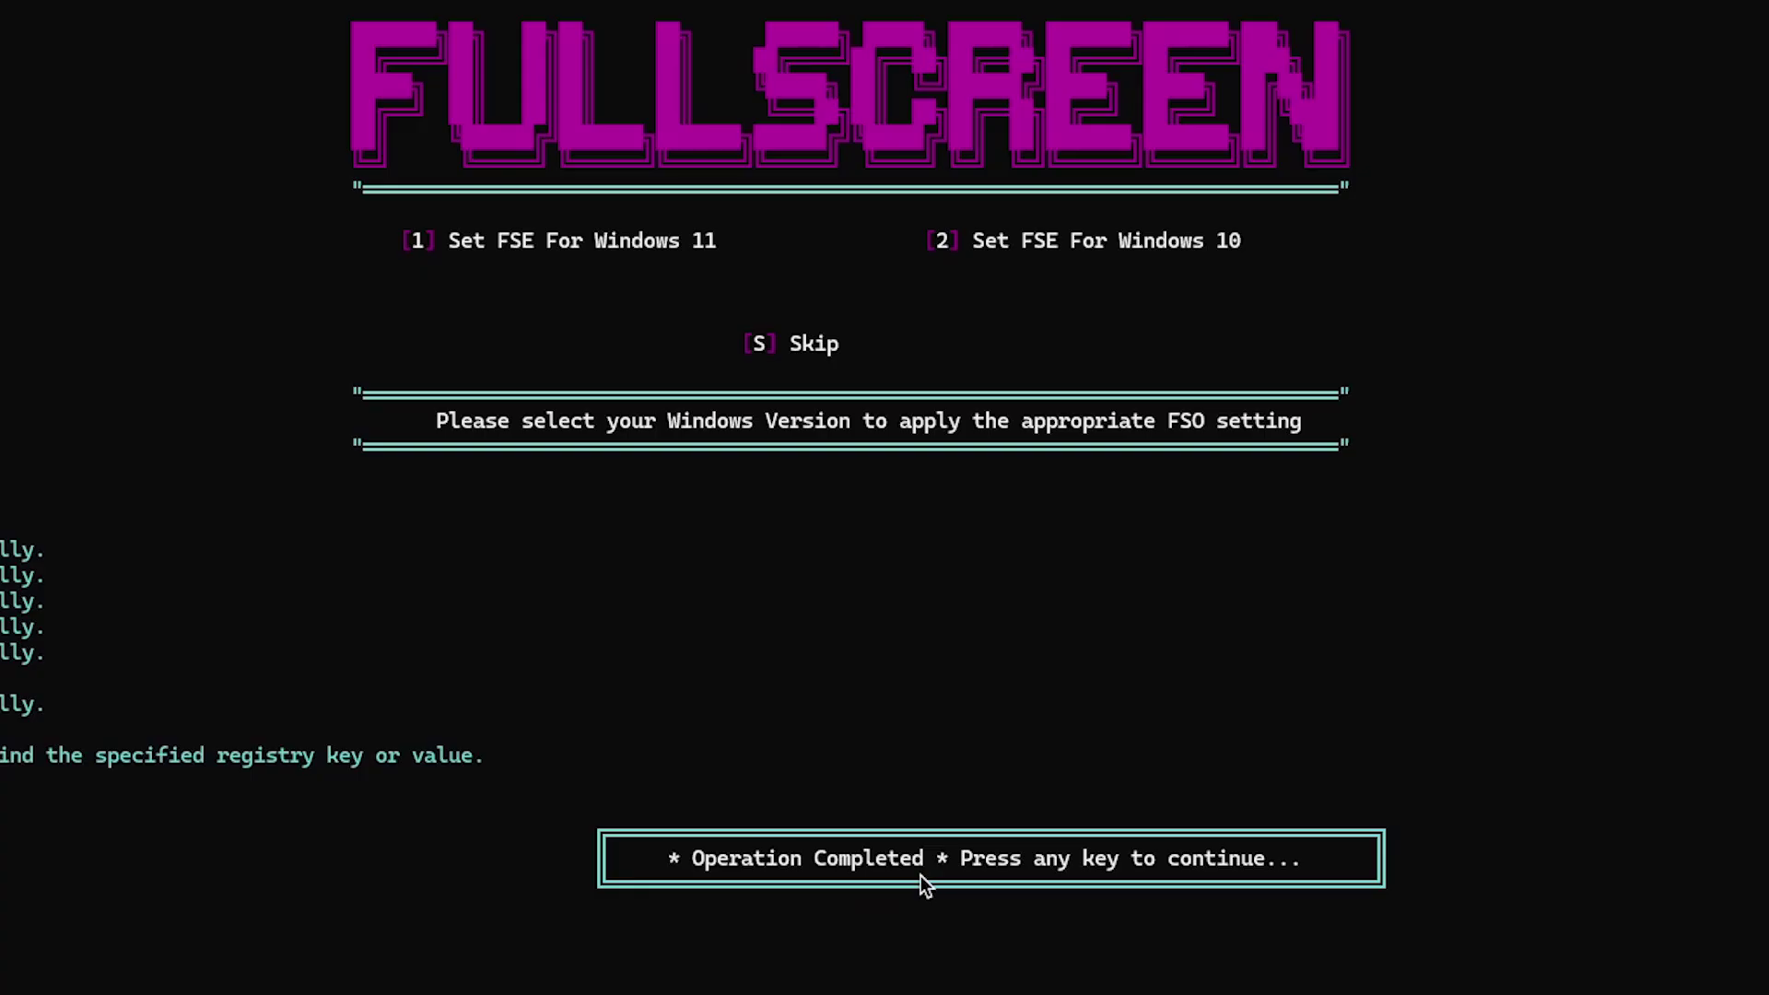
pyautogui.press('Return')
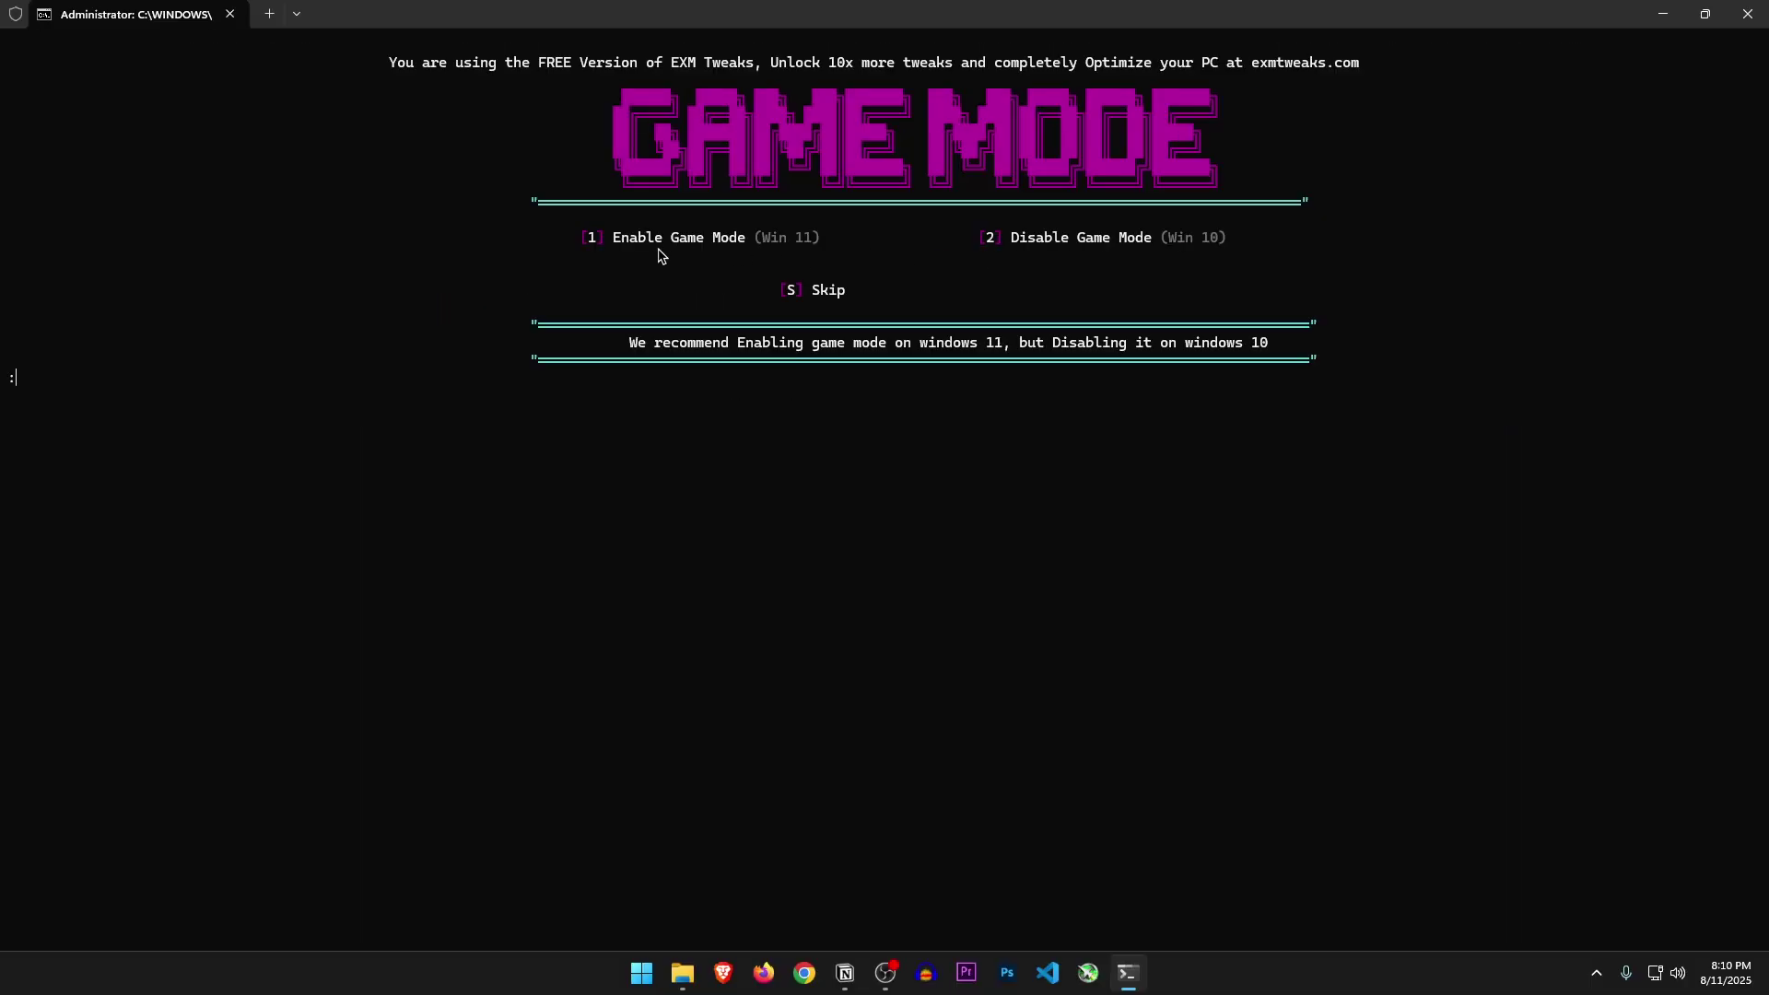
pyautogui.write('1')
pyautogui.press('Return')
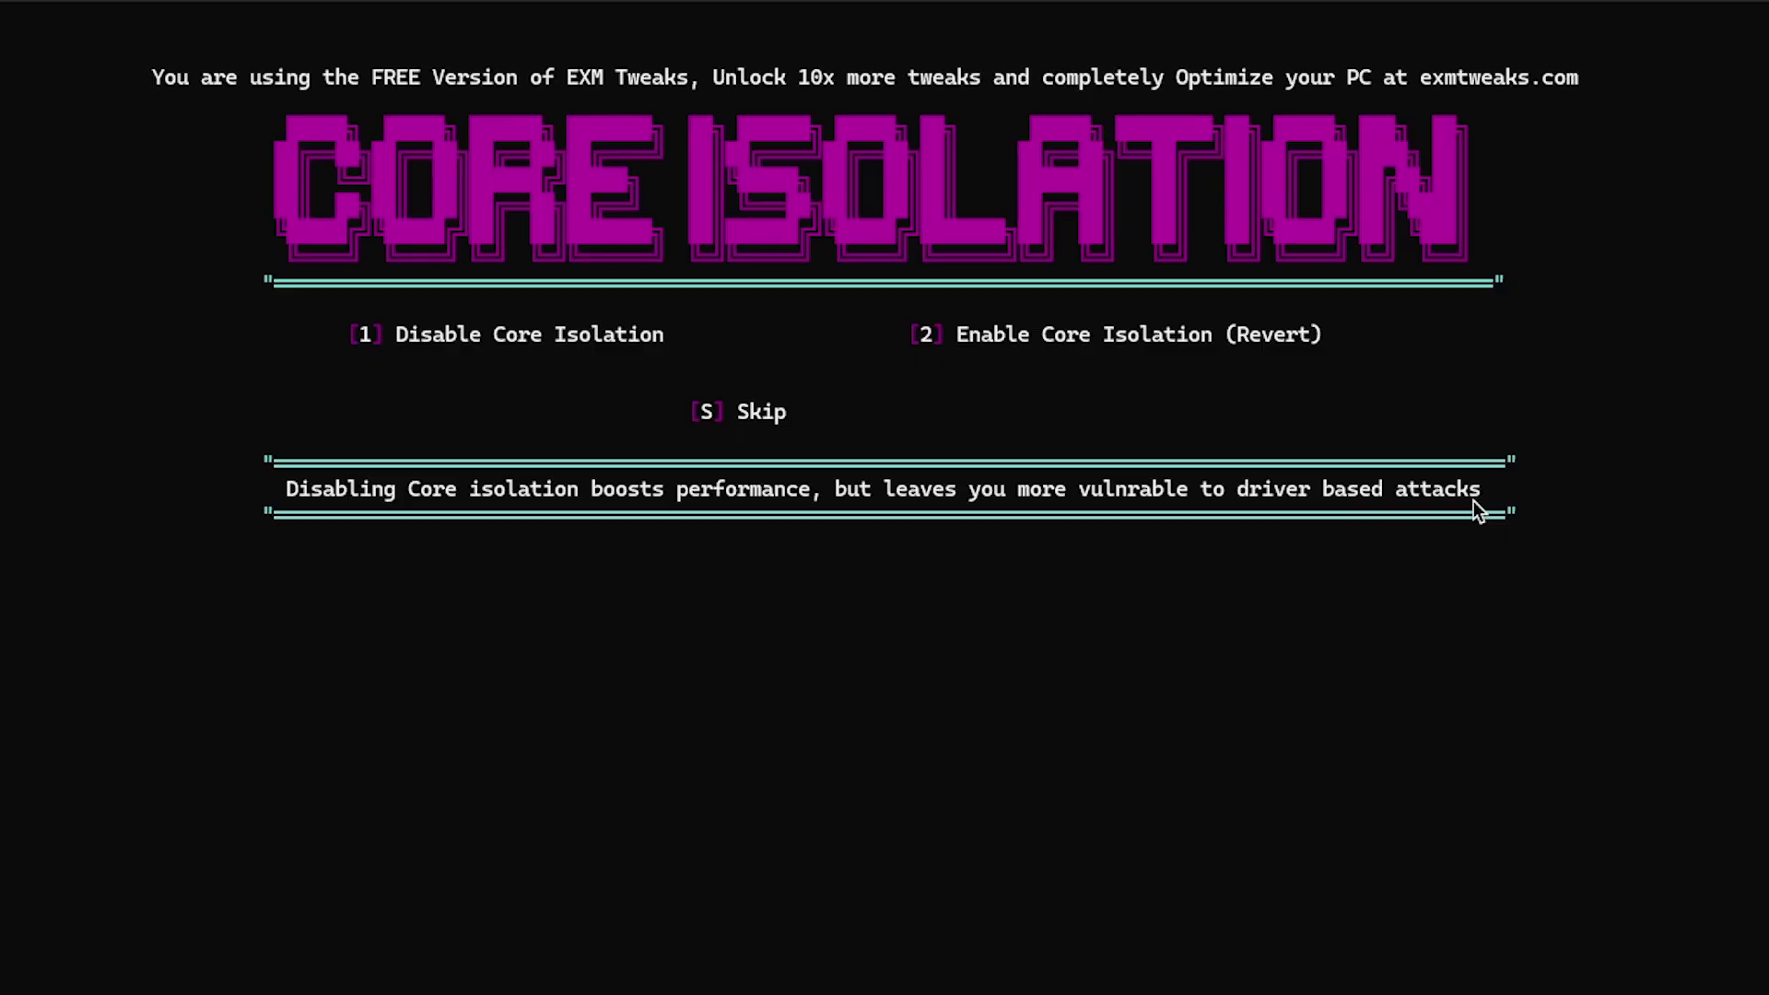
pyautogui.press('1')
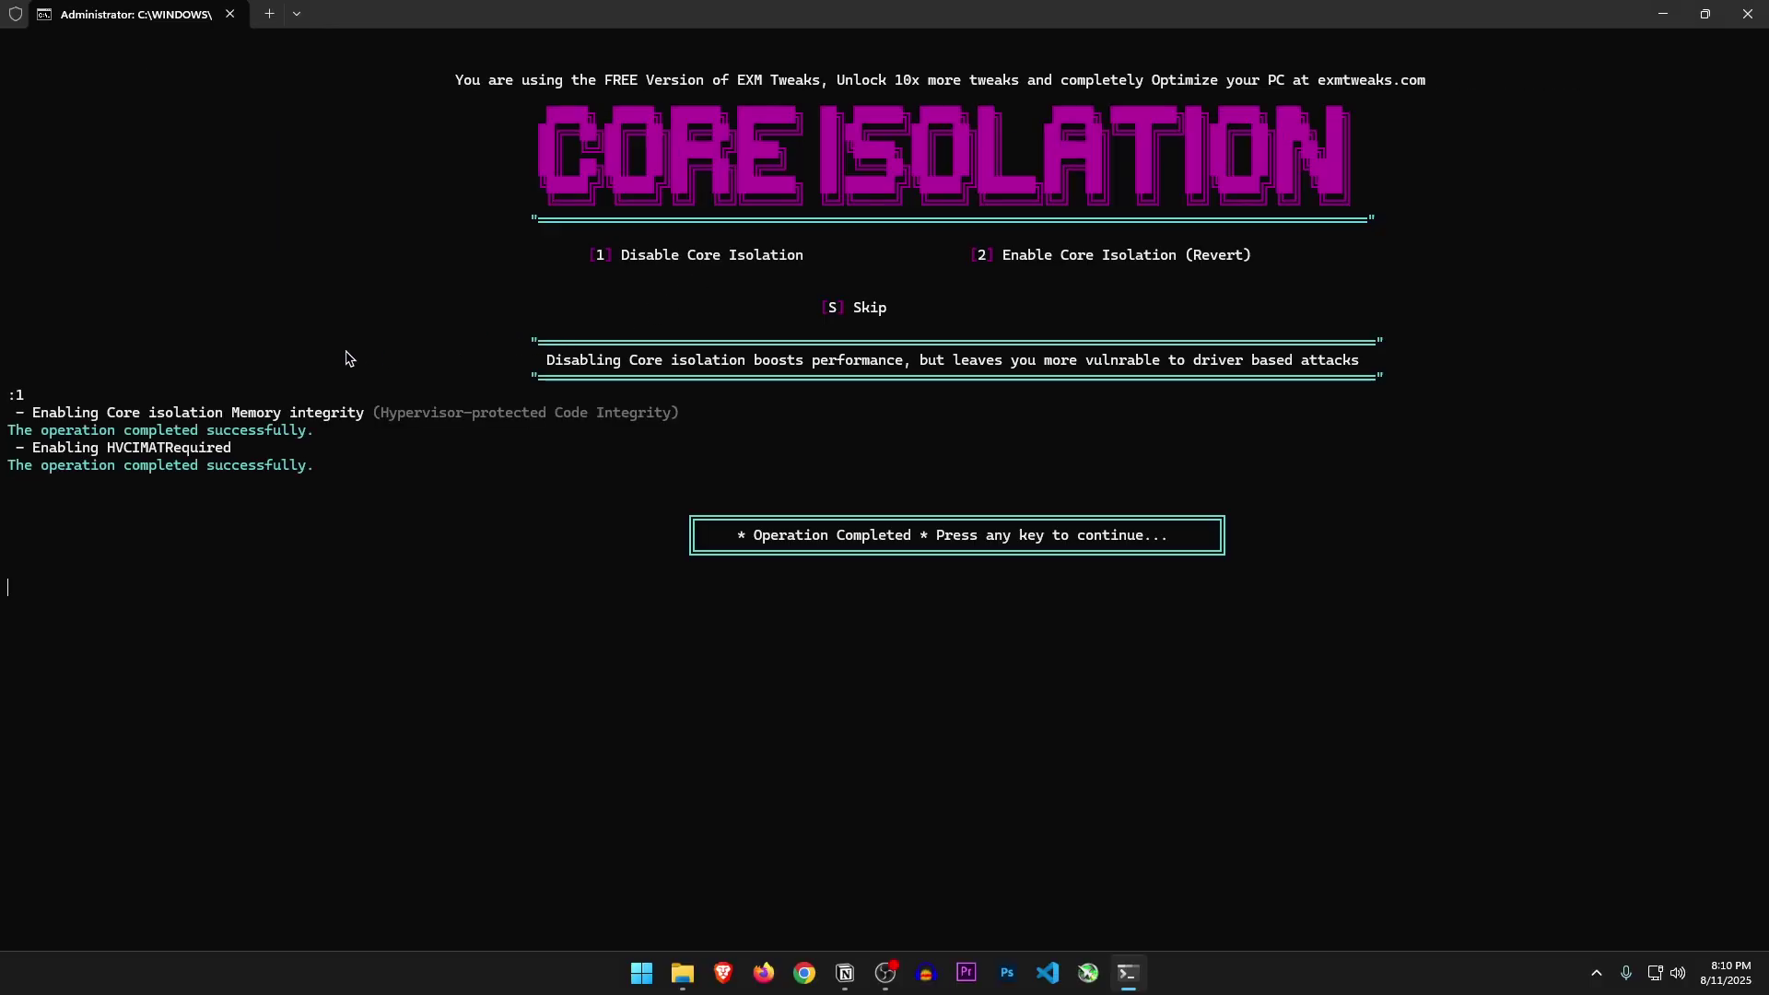
pyautogui.moveTo(747, 343); pyautogui.dragTo(958, 356)
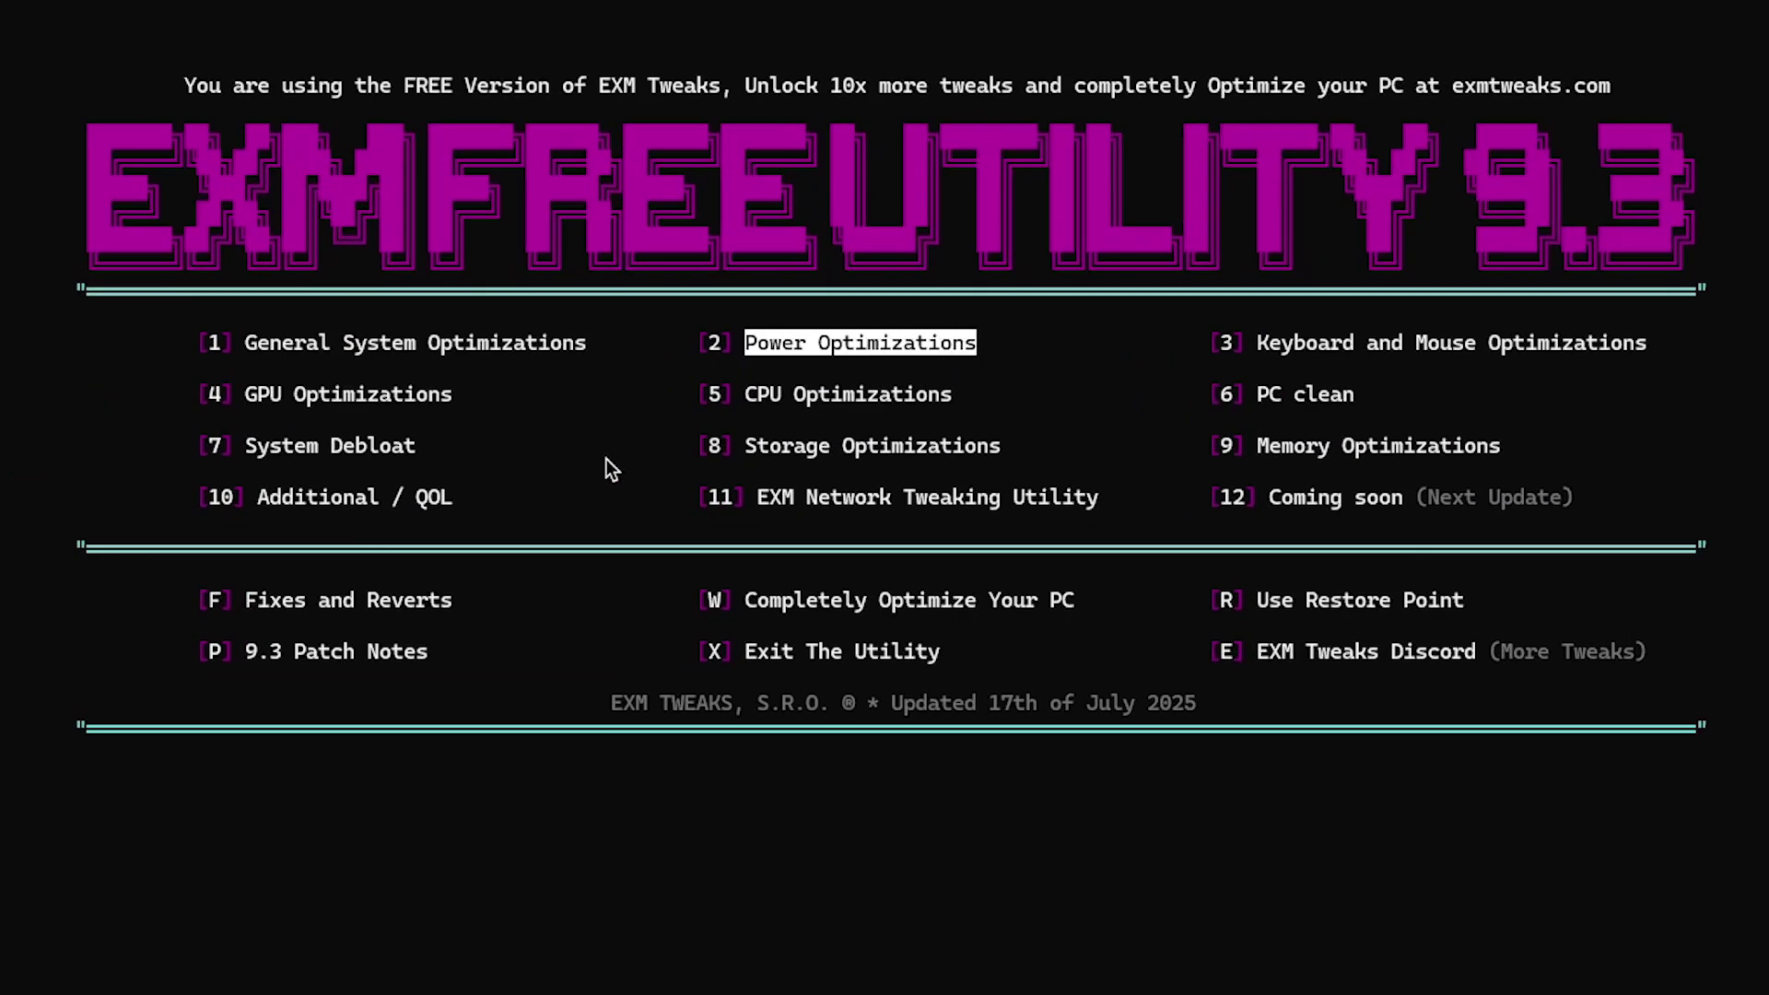
# Open Power Optimizations (option 2), accept the overheating warning, and select EXM Free Power Plan V7
pyautogui.write('2')
pyautogui.press('Return')
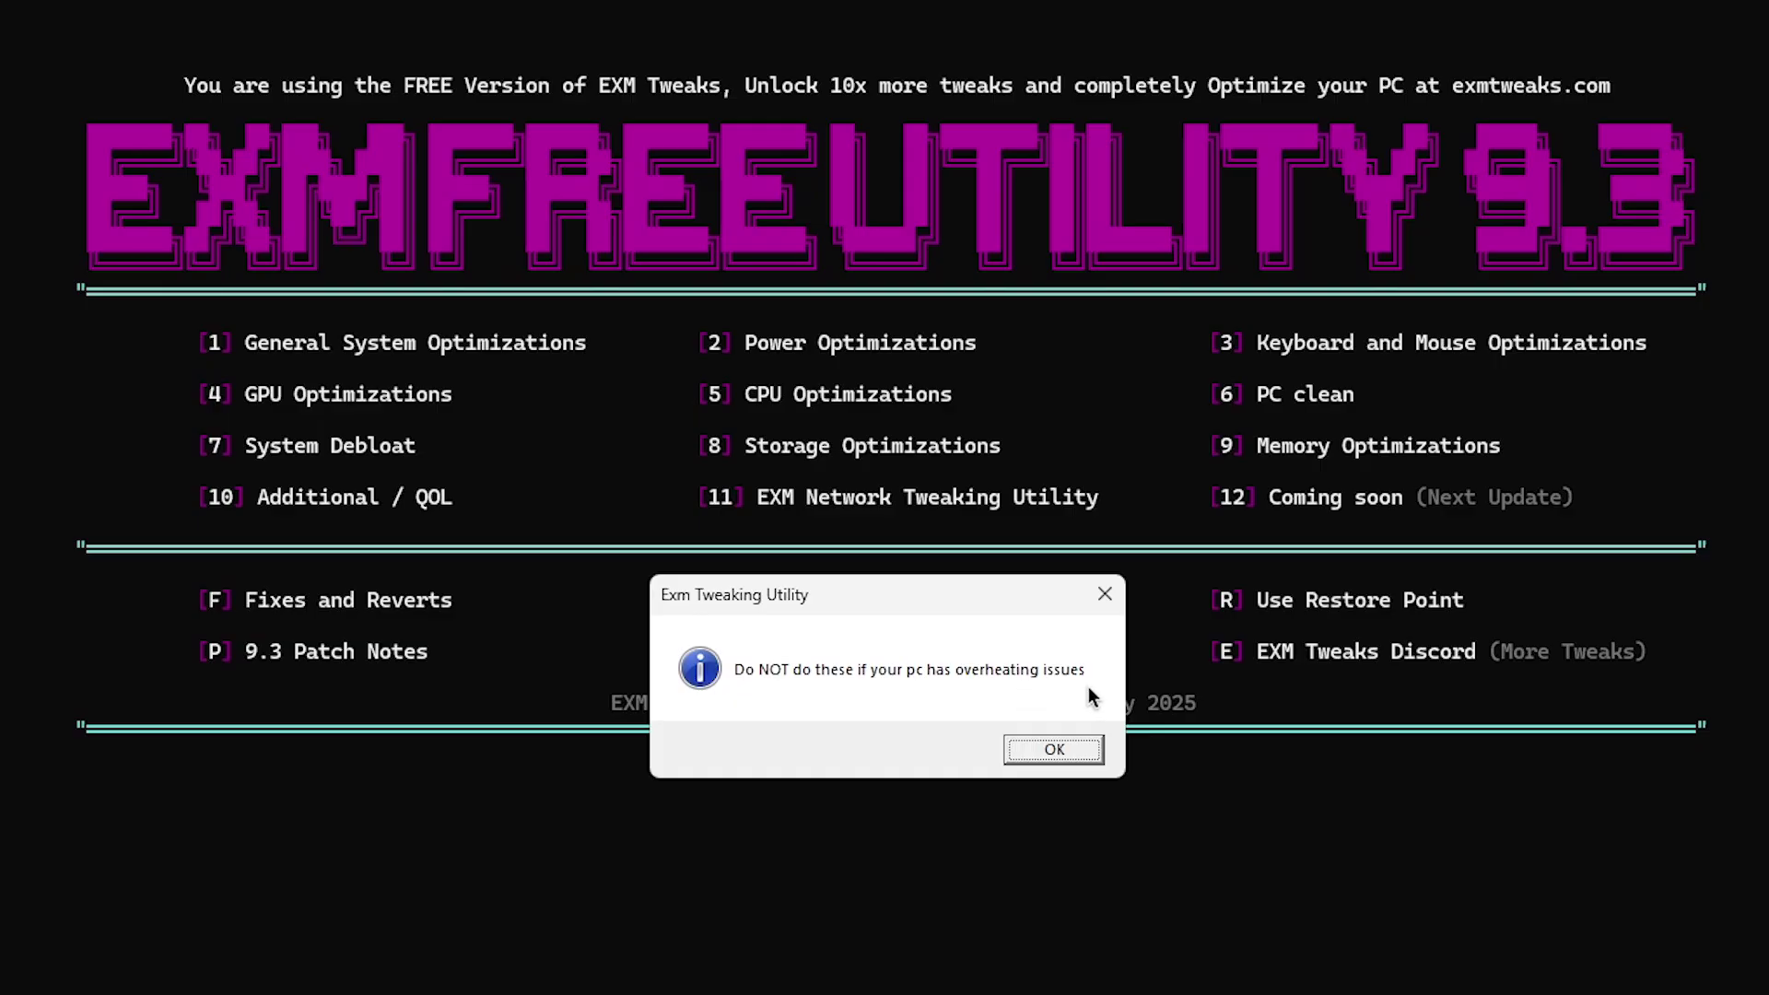
pyautogui.click(1054, 749)
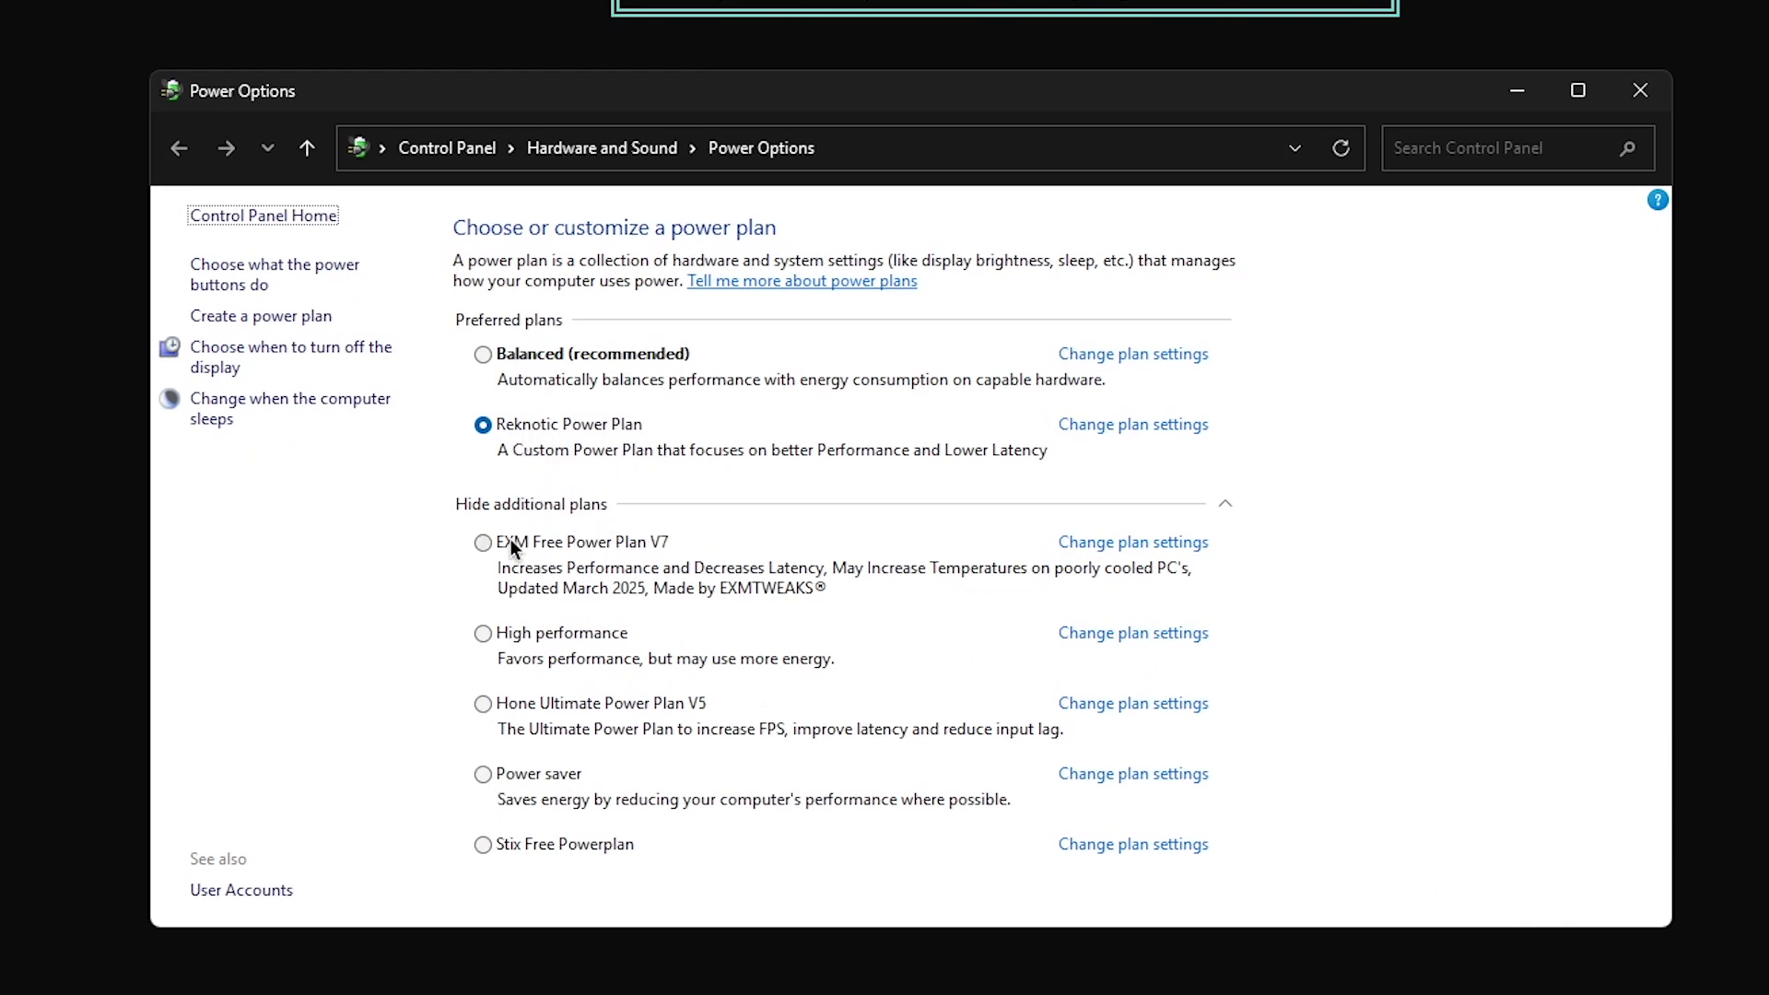
pyautogui.click(485, 549)
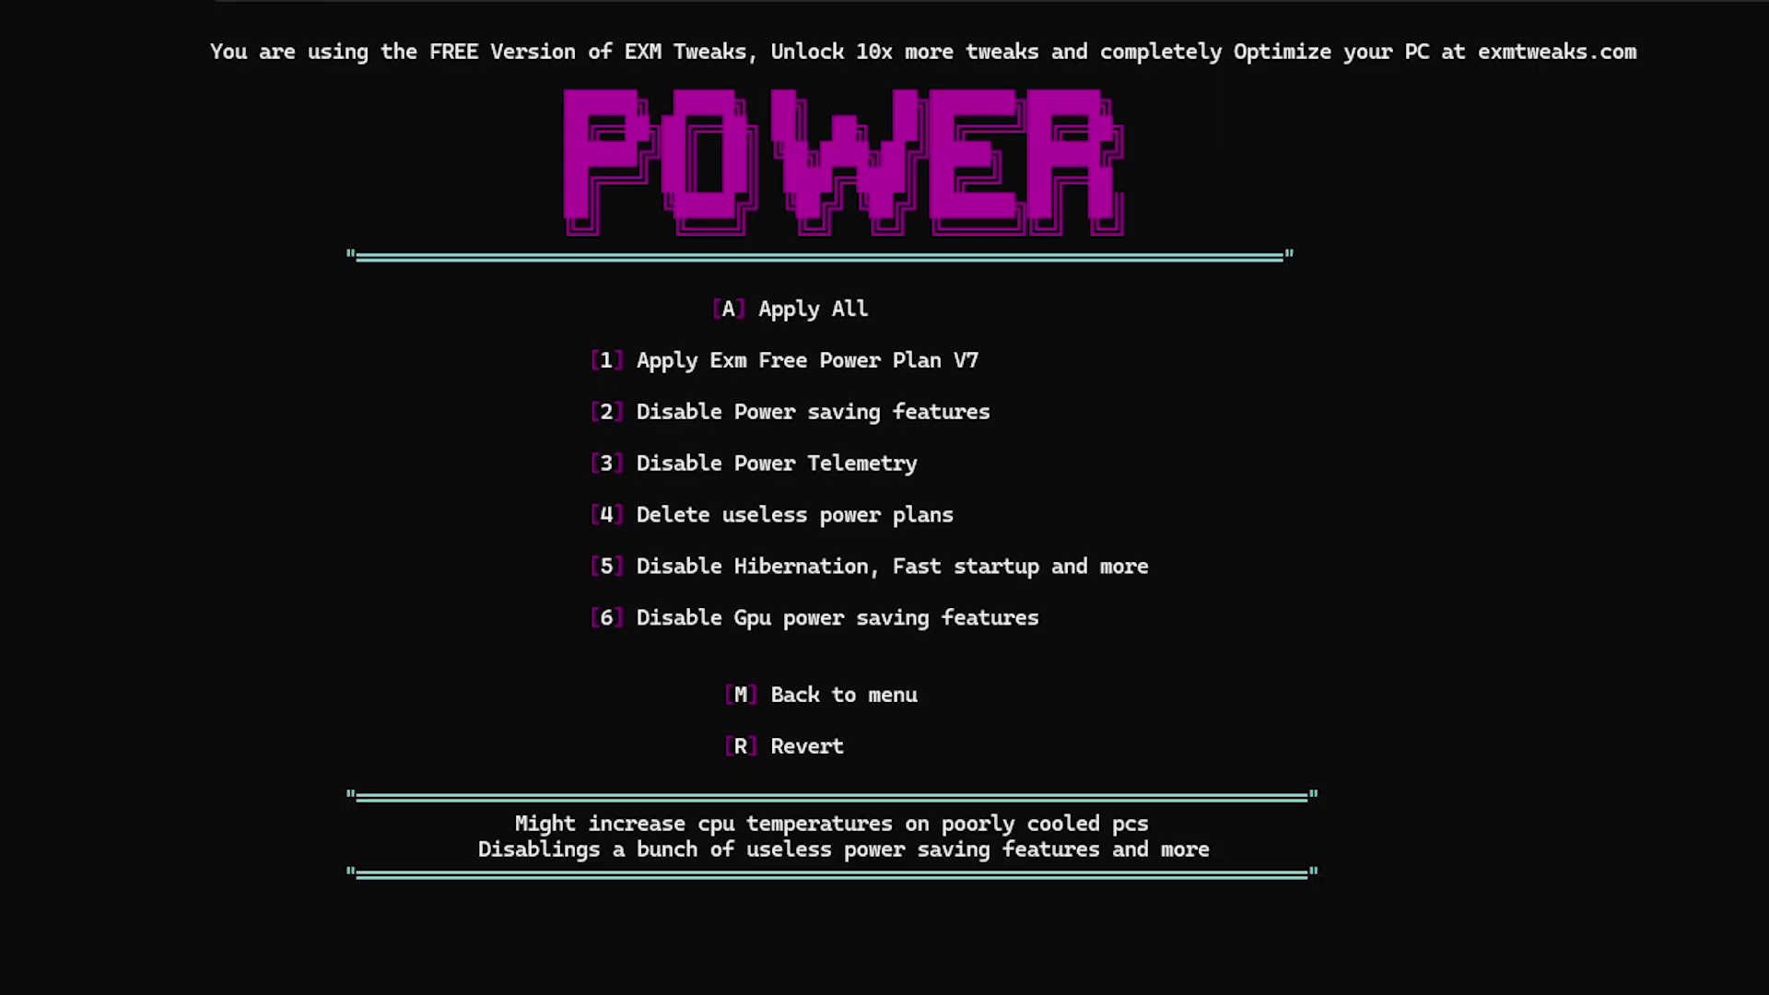
# Run options 2, 3, 5 and 6 to disable power saving, power telemetry, hibernation and GPU power saving
pyautogui.press('2')
pyautogui.press('3')
pyautogui.press('5')
pyautogui.press('6')
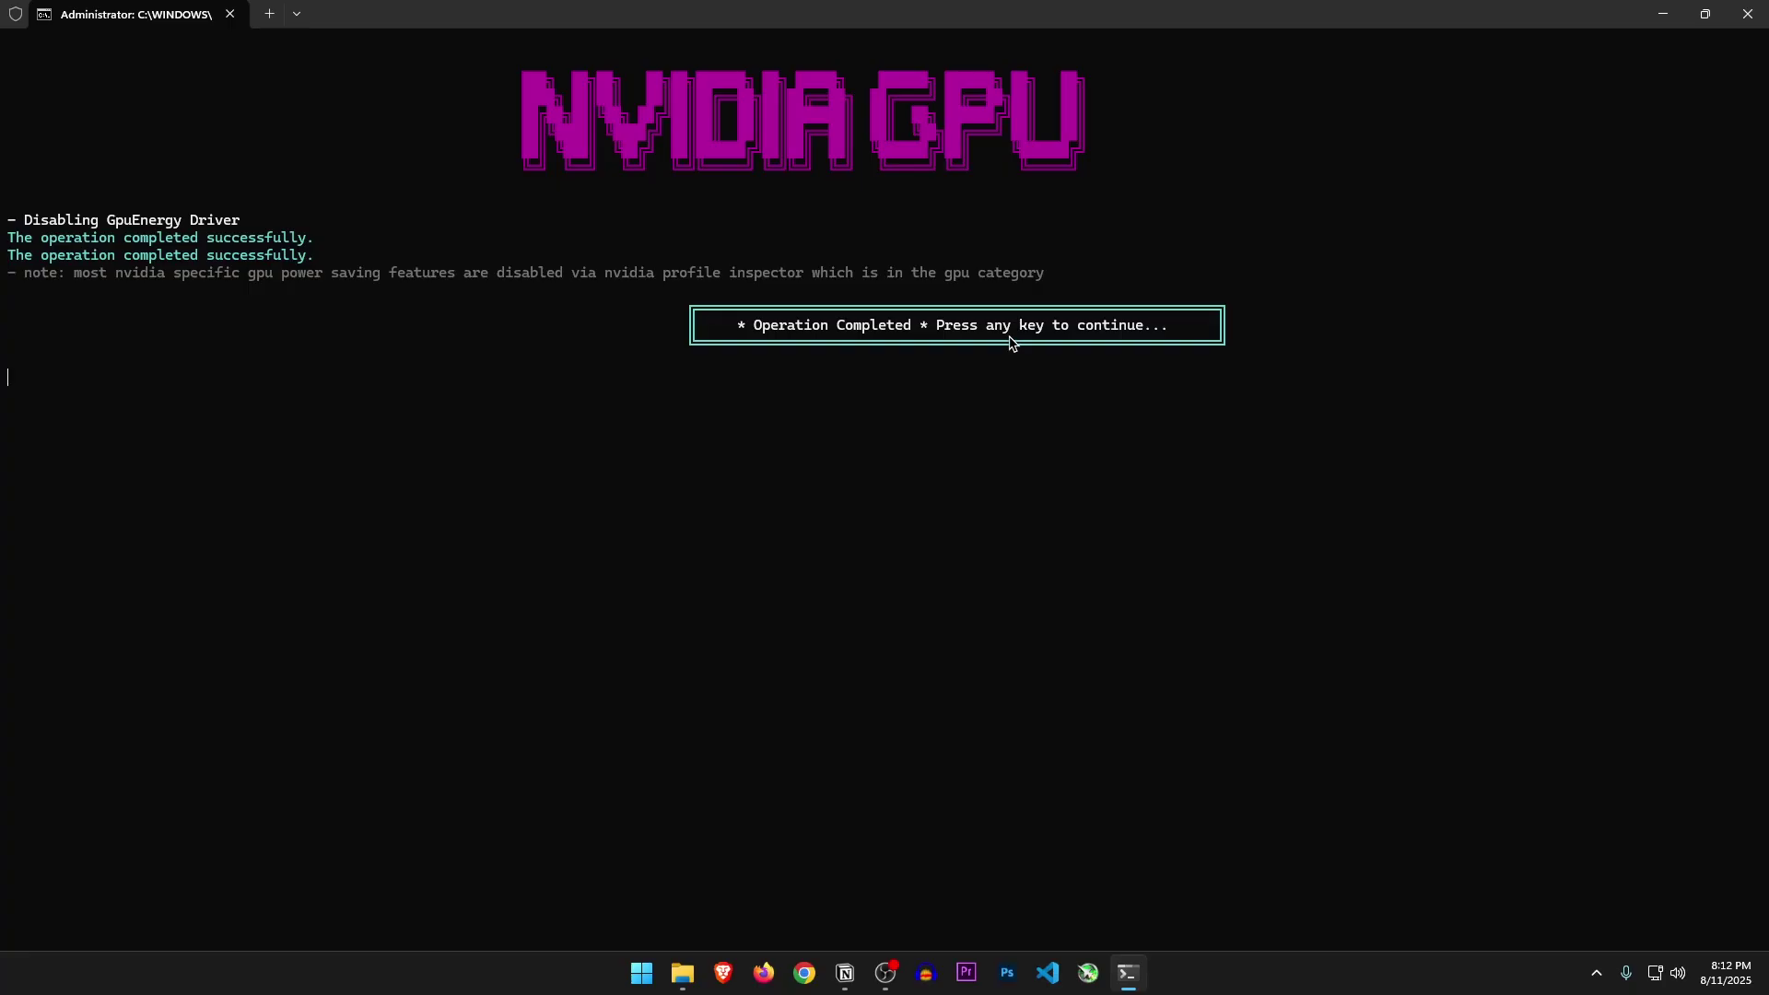
pyautogui.press('Return')
pyautogui.moveTo(1134, 237); pyautogui.dragTo(1396, 242)
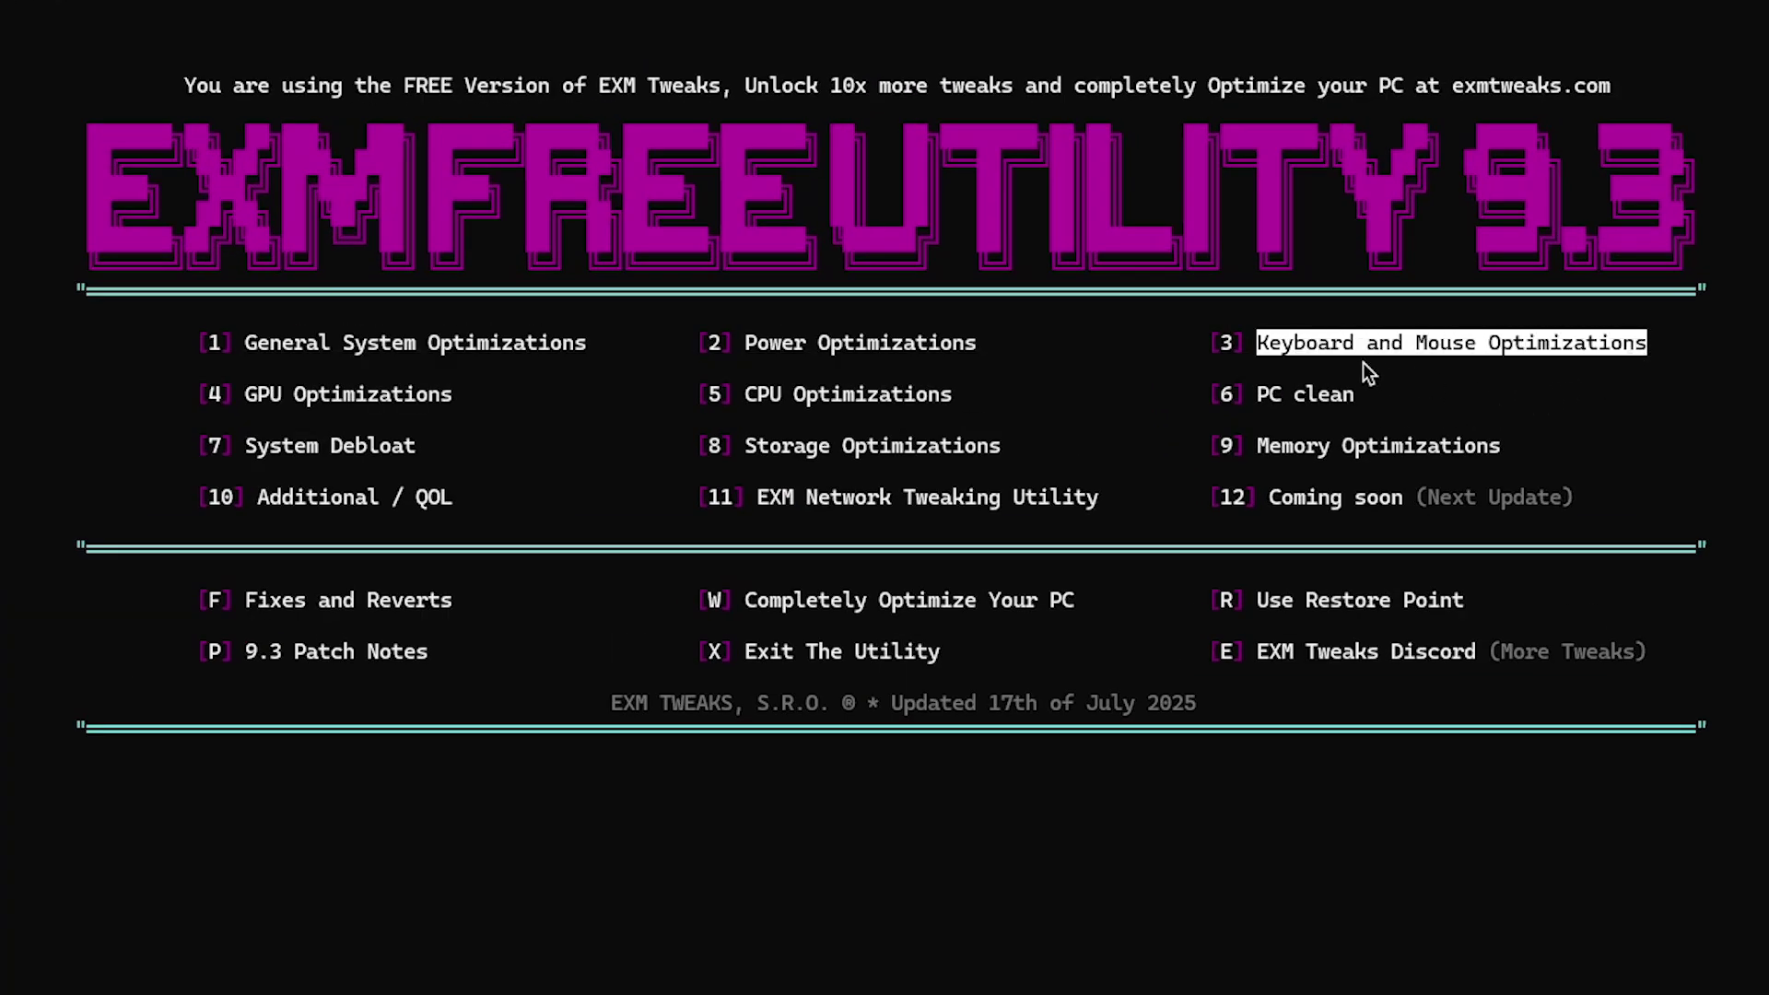
# Apply the keyboard and mouse registry optimizations (KBM option 1)
pyautogui.write('3')
pyautogui.press('Return')
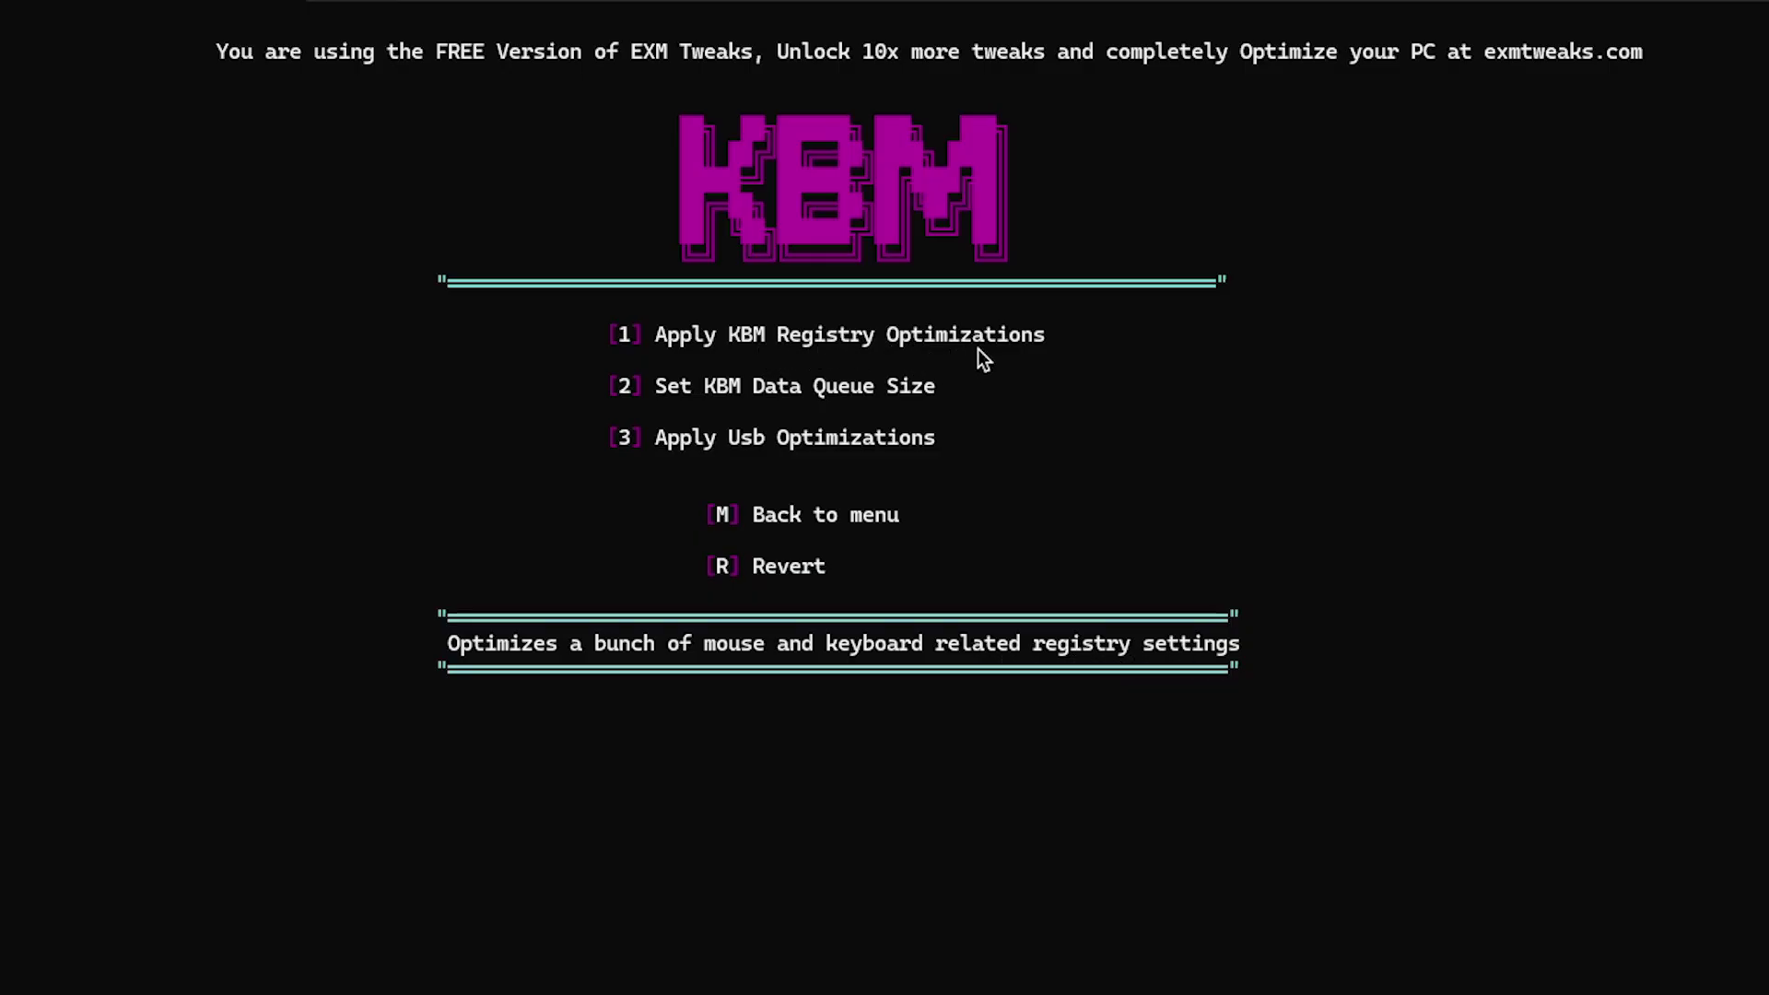
pyautogui.write('1')
pyautogui.press('Return')
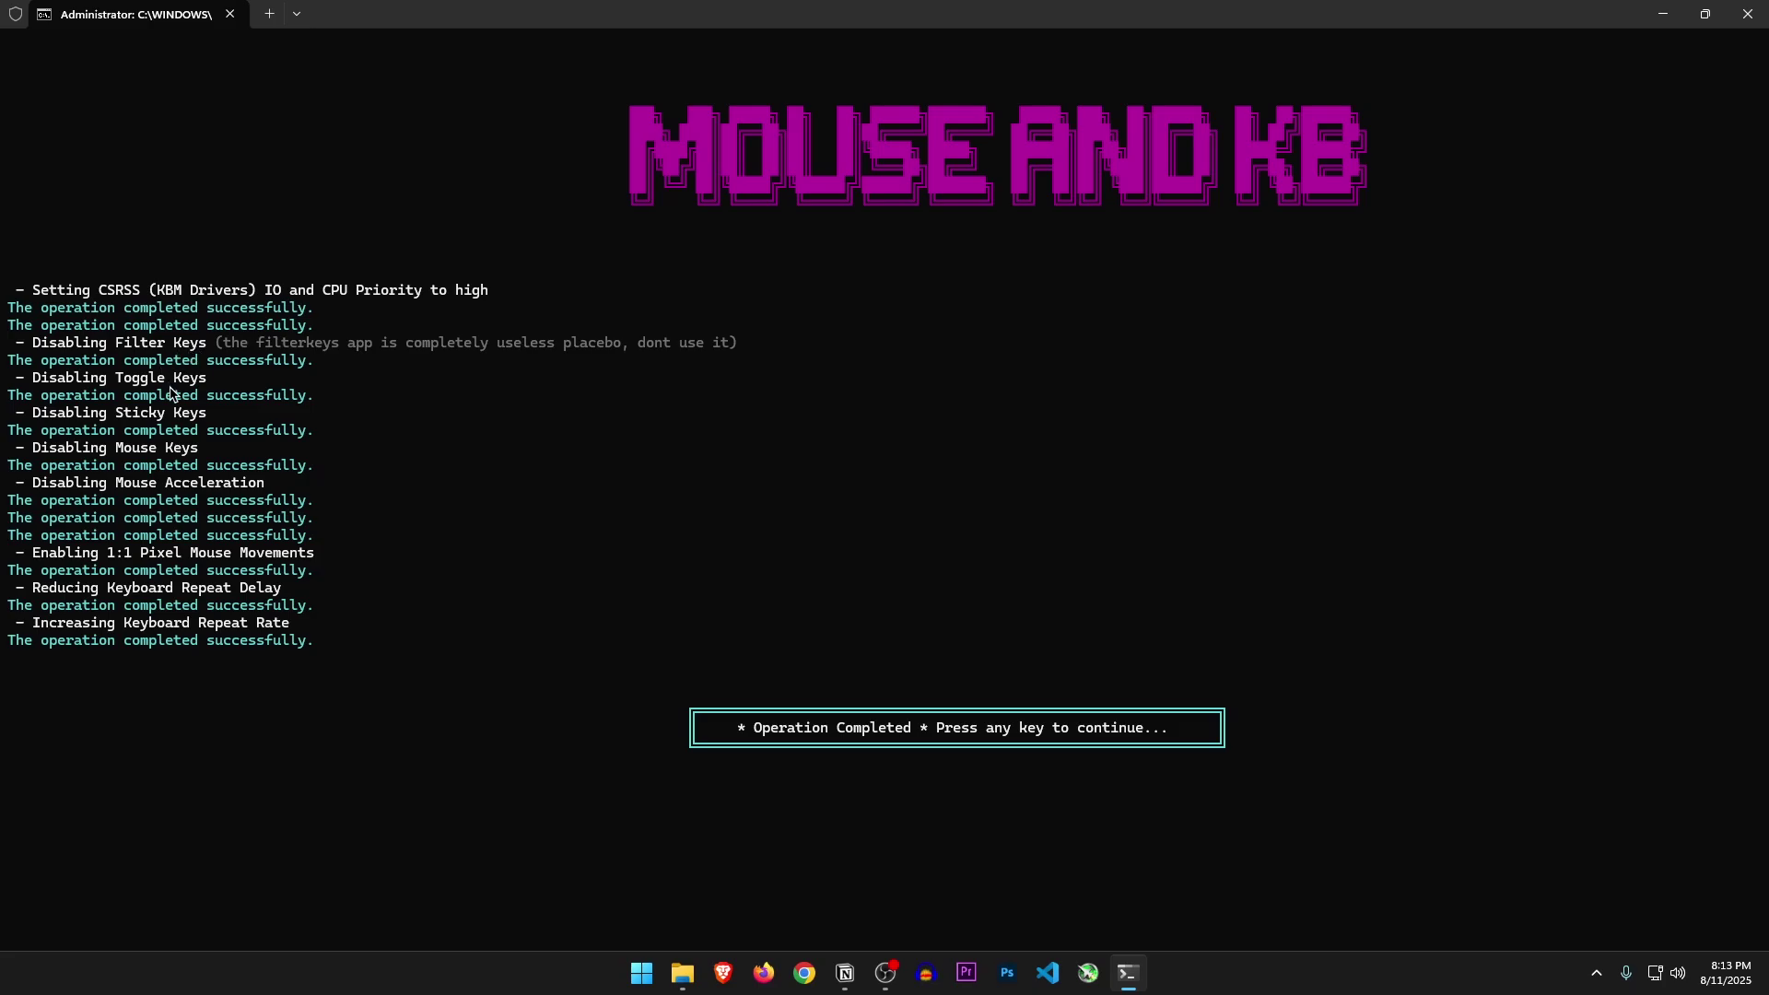
pyautogui.press('Return')
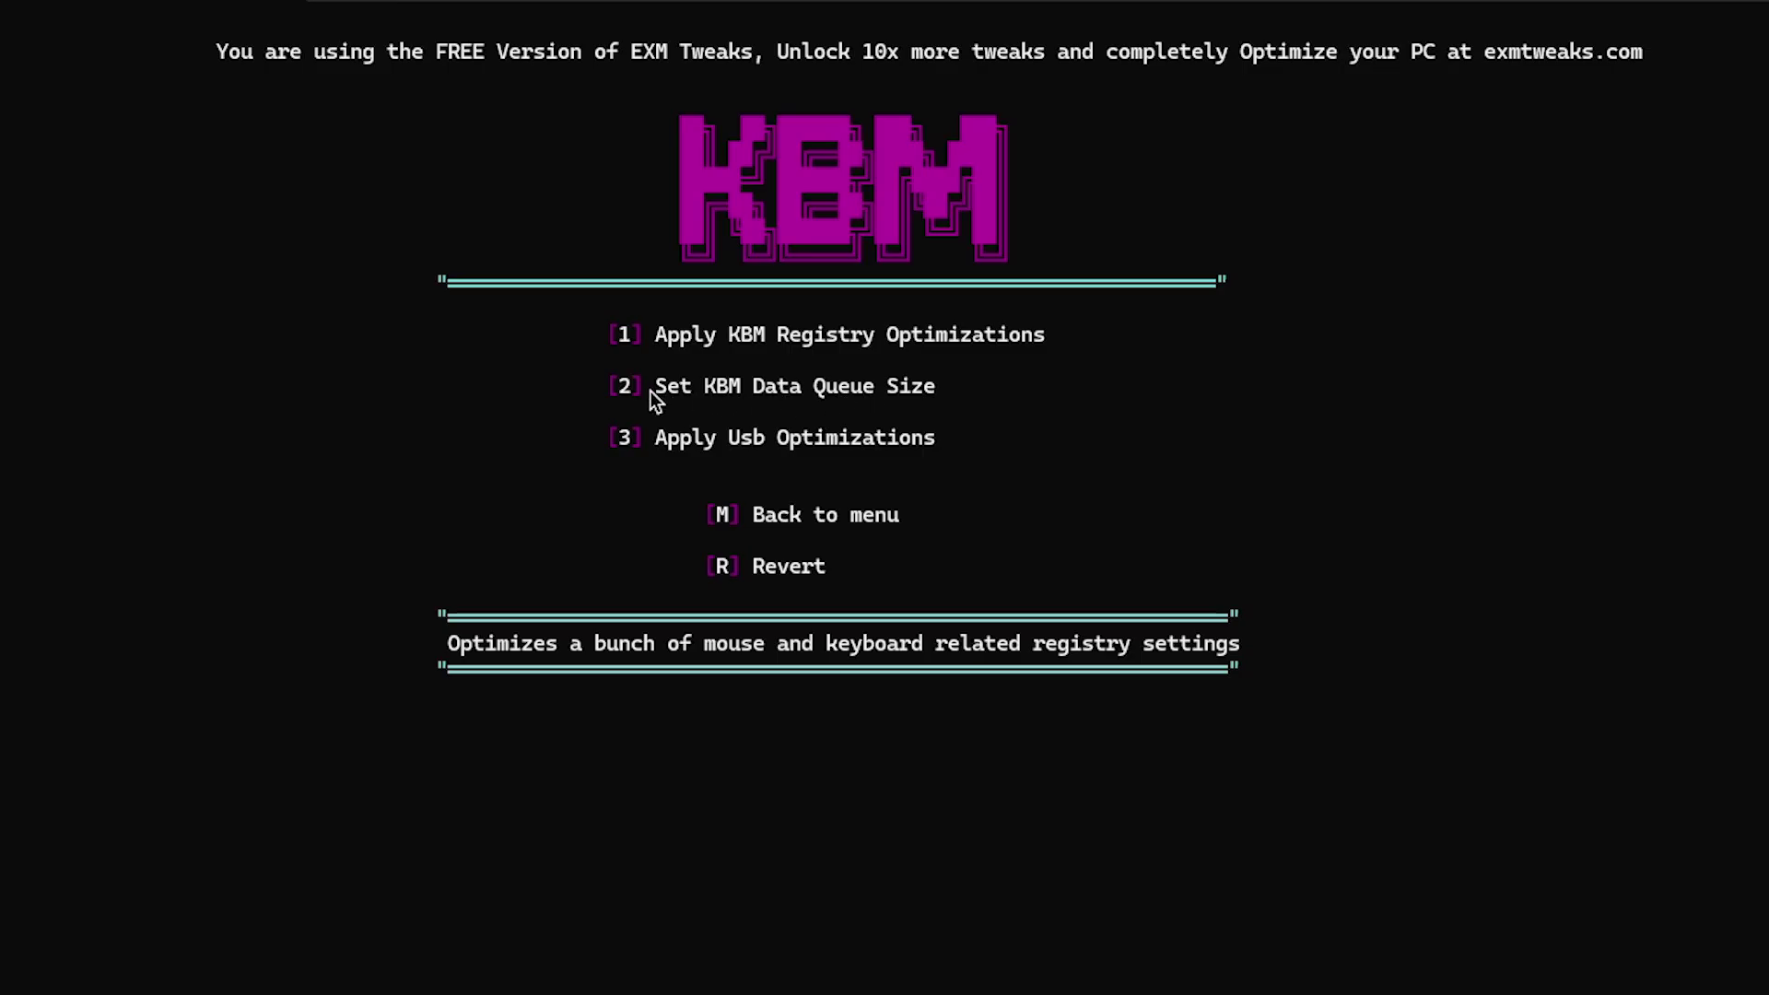
# Set the KBM data queue size to the low-end CPU value 22, then apply the USB optimizations
pyautogui.write('2')
pyautogui.press('Return')
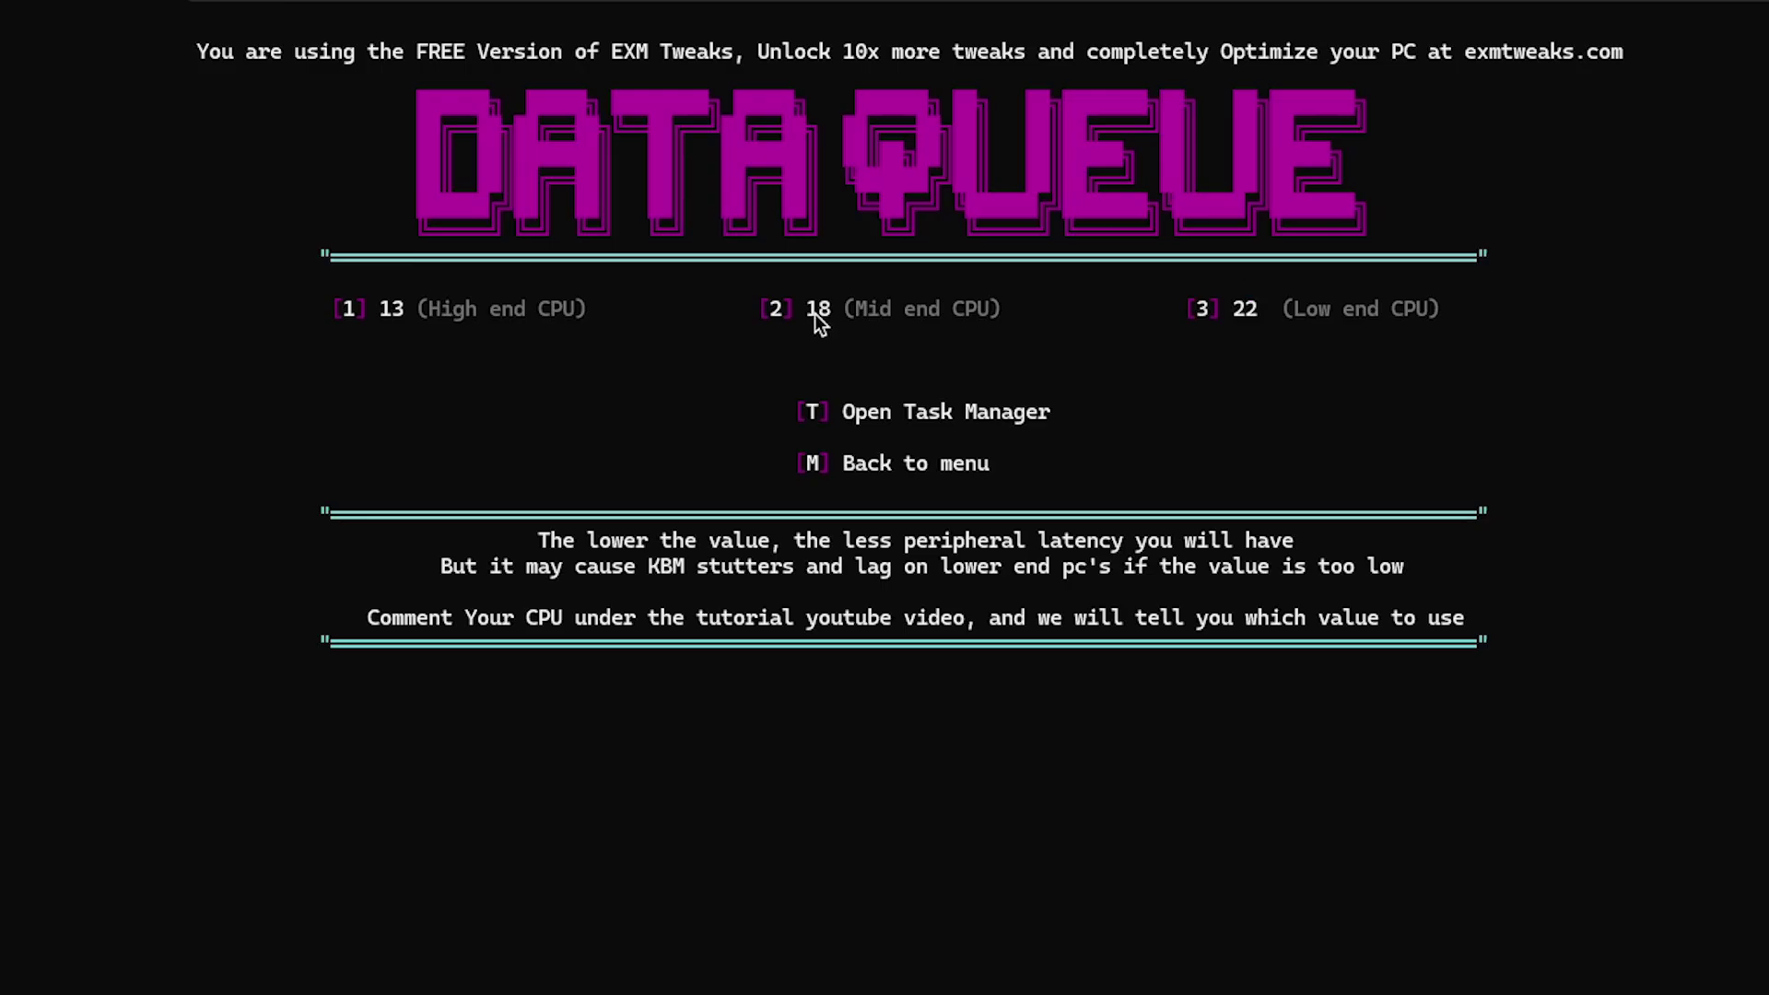
pyautogui.click(881, 326)
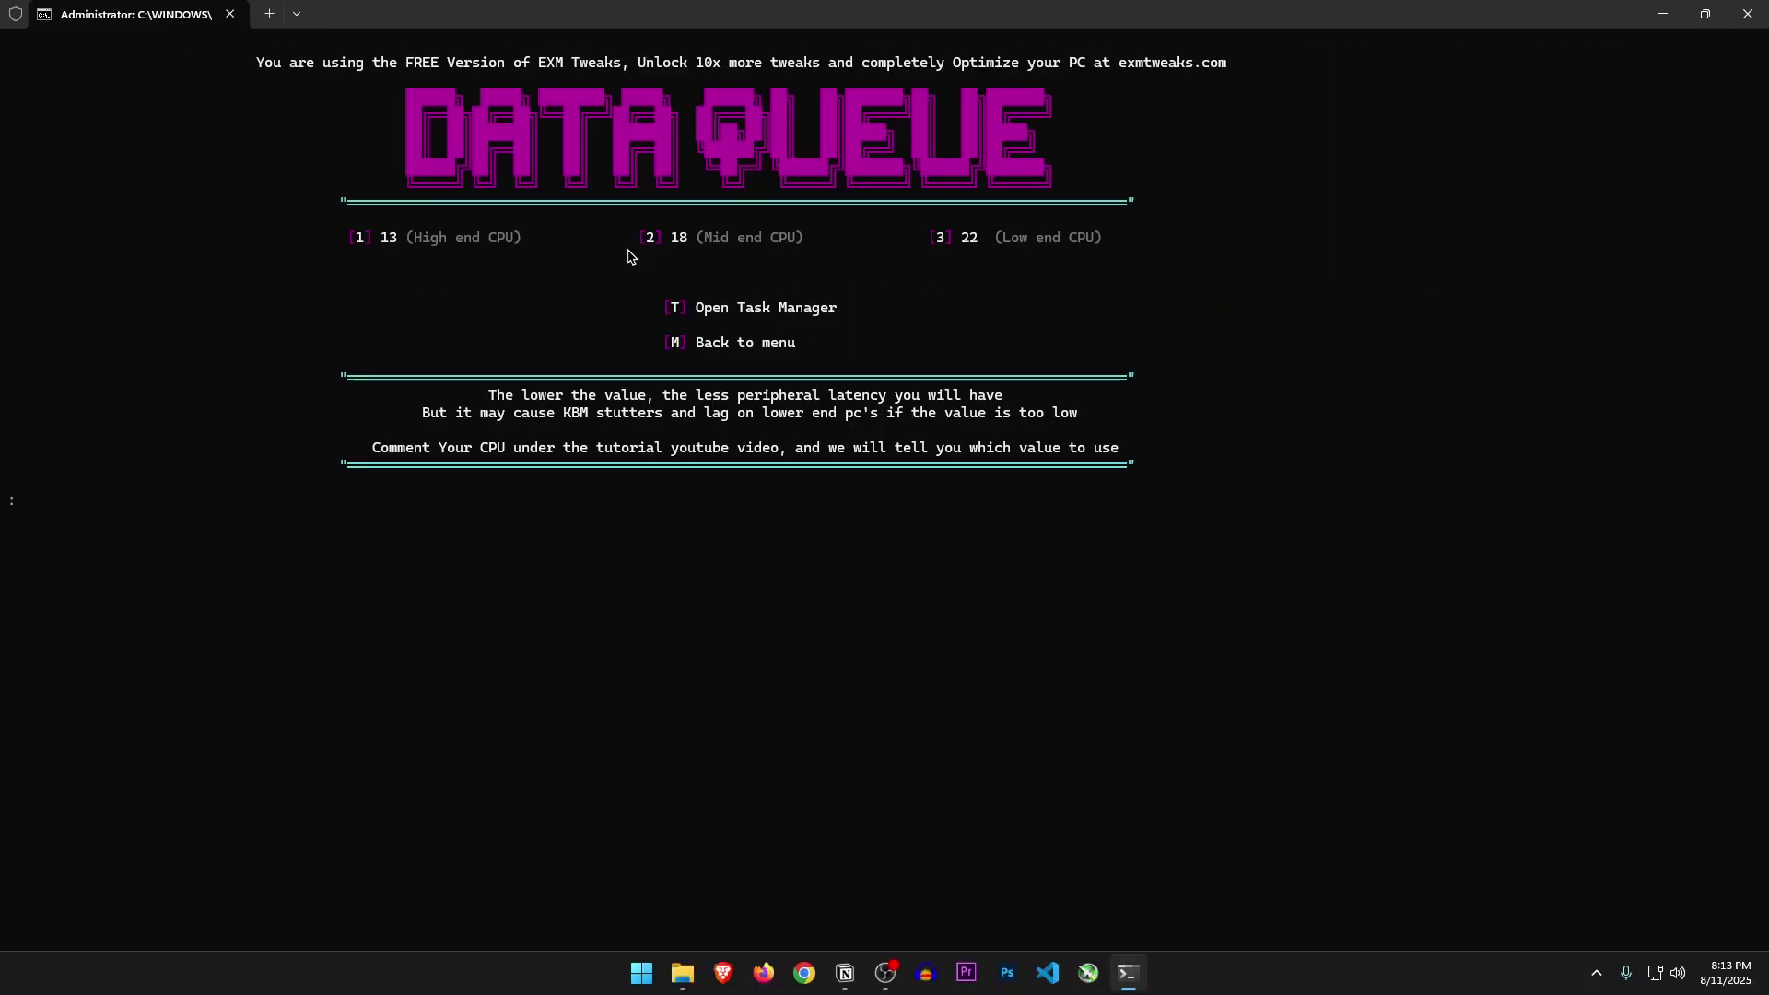
pyautogui.doubleClick(1249, 311)
pyautogui.write('3')
pyautogui.press('Return')
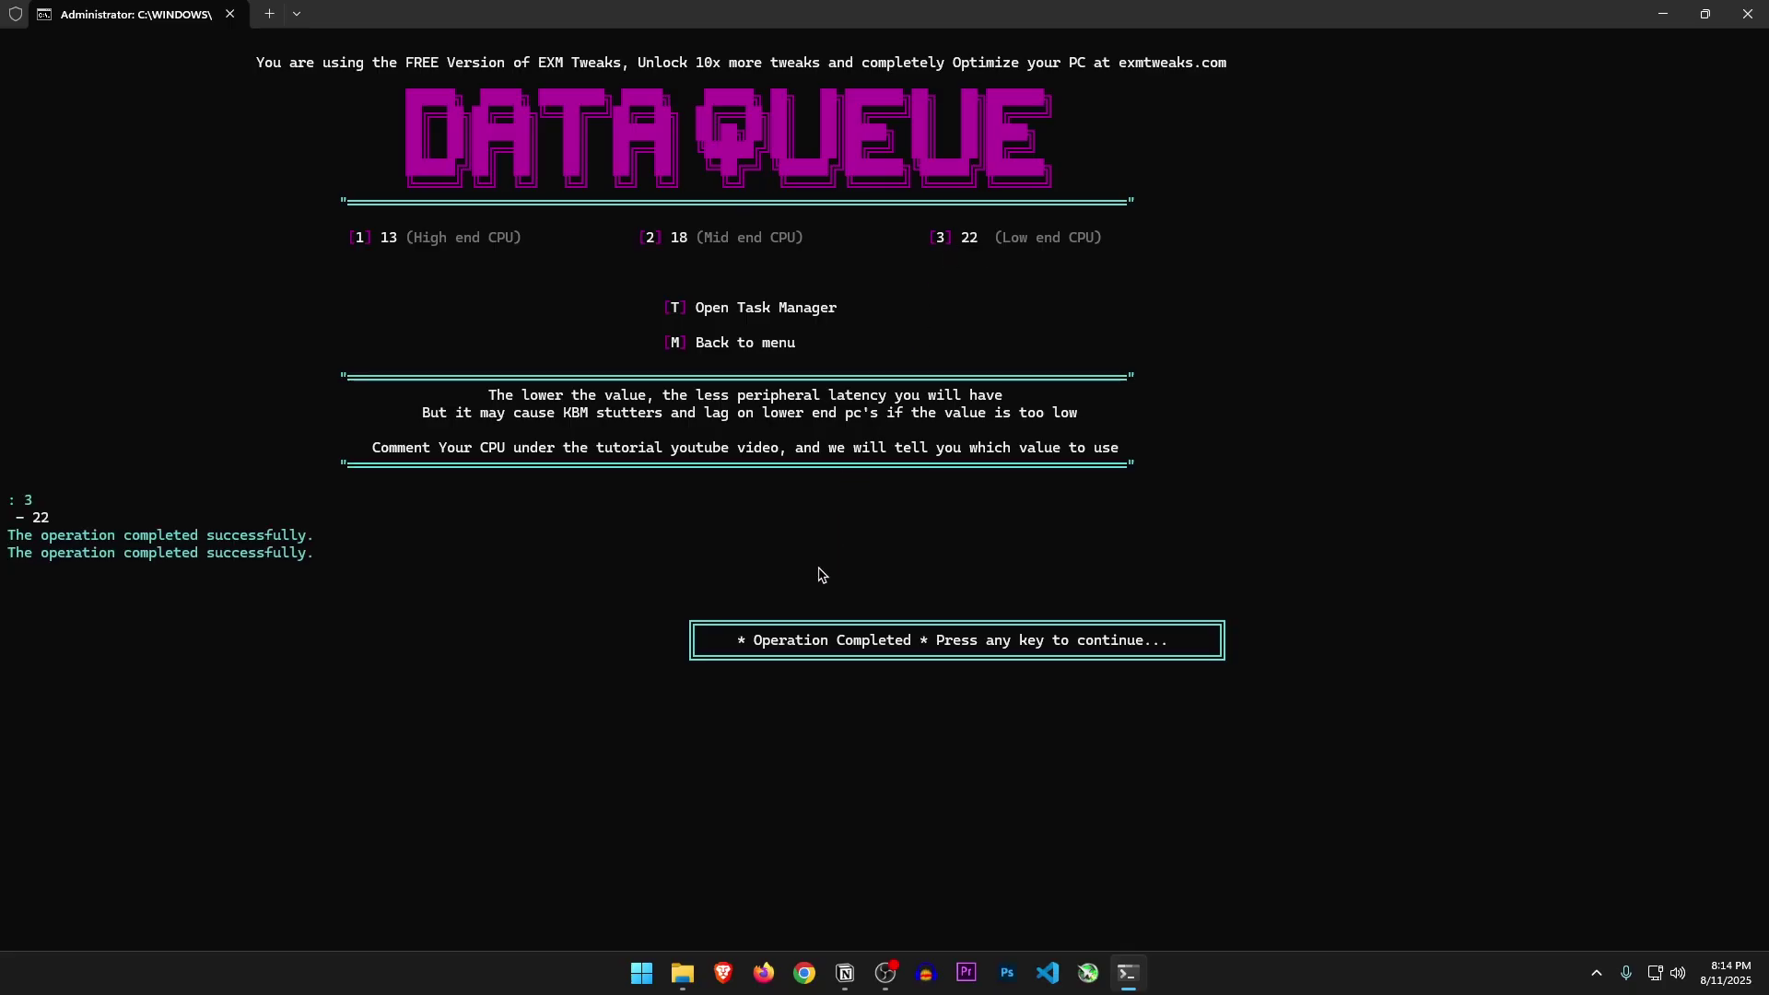
pyautogui.press('Return')
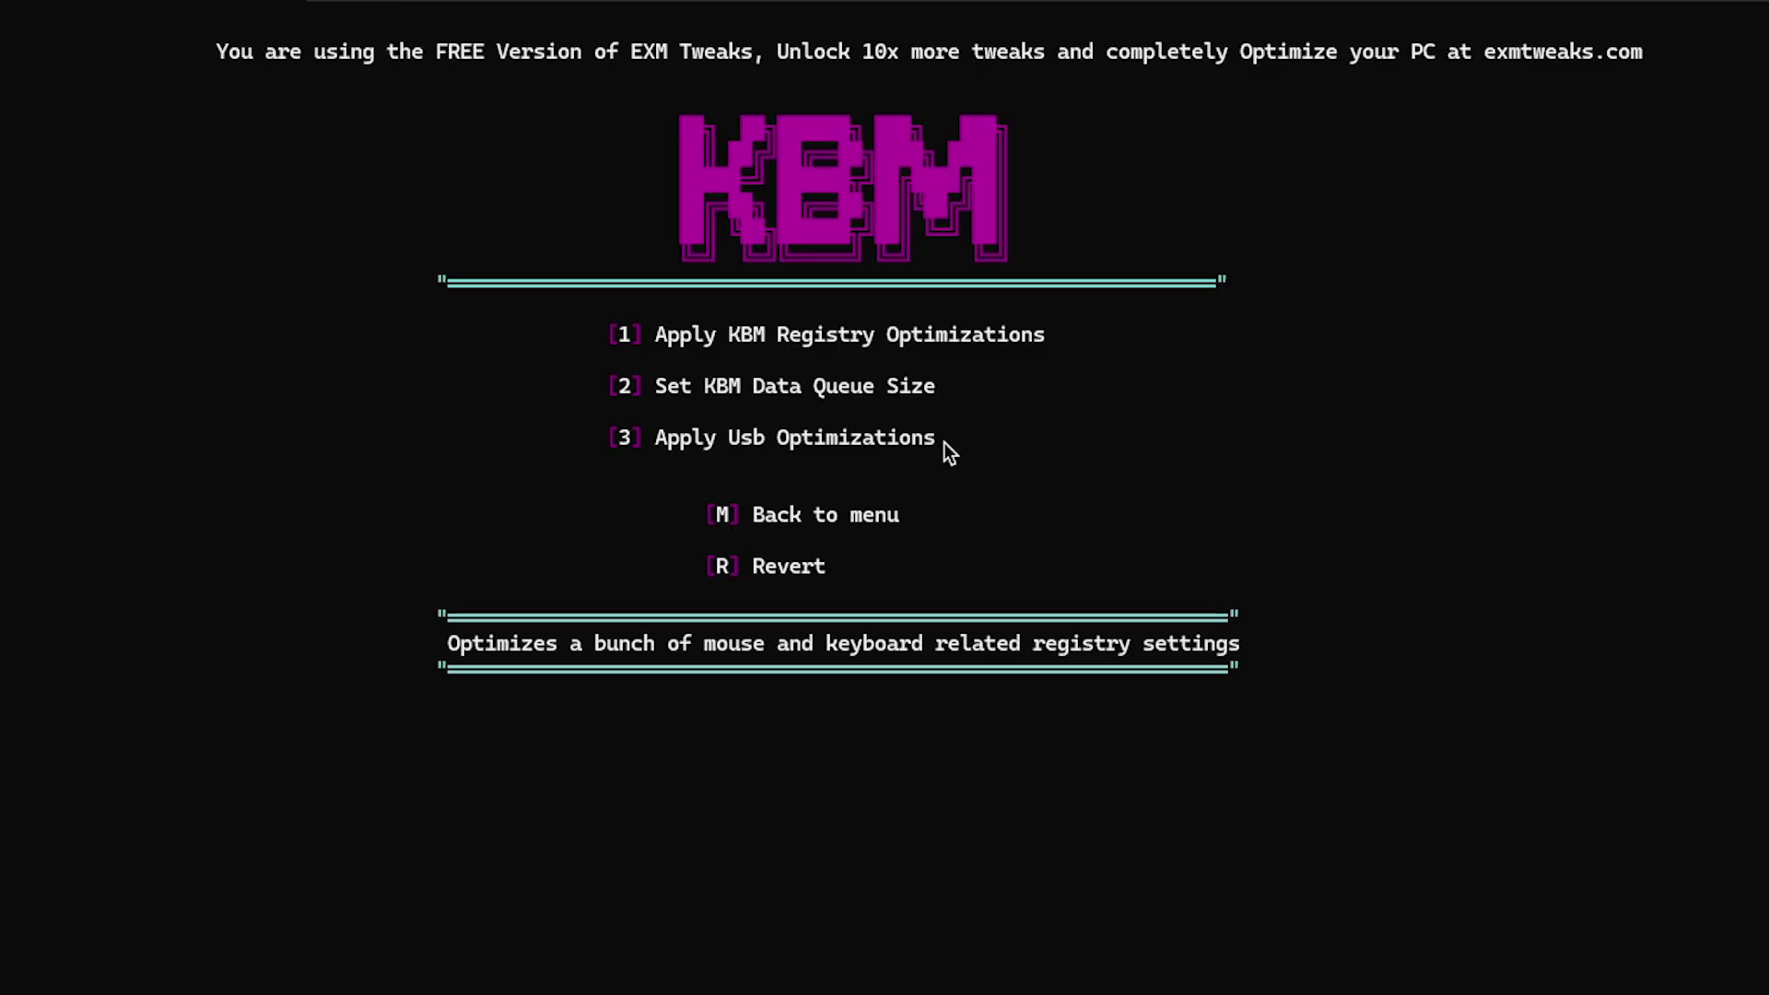
pyautogui.write('3')
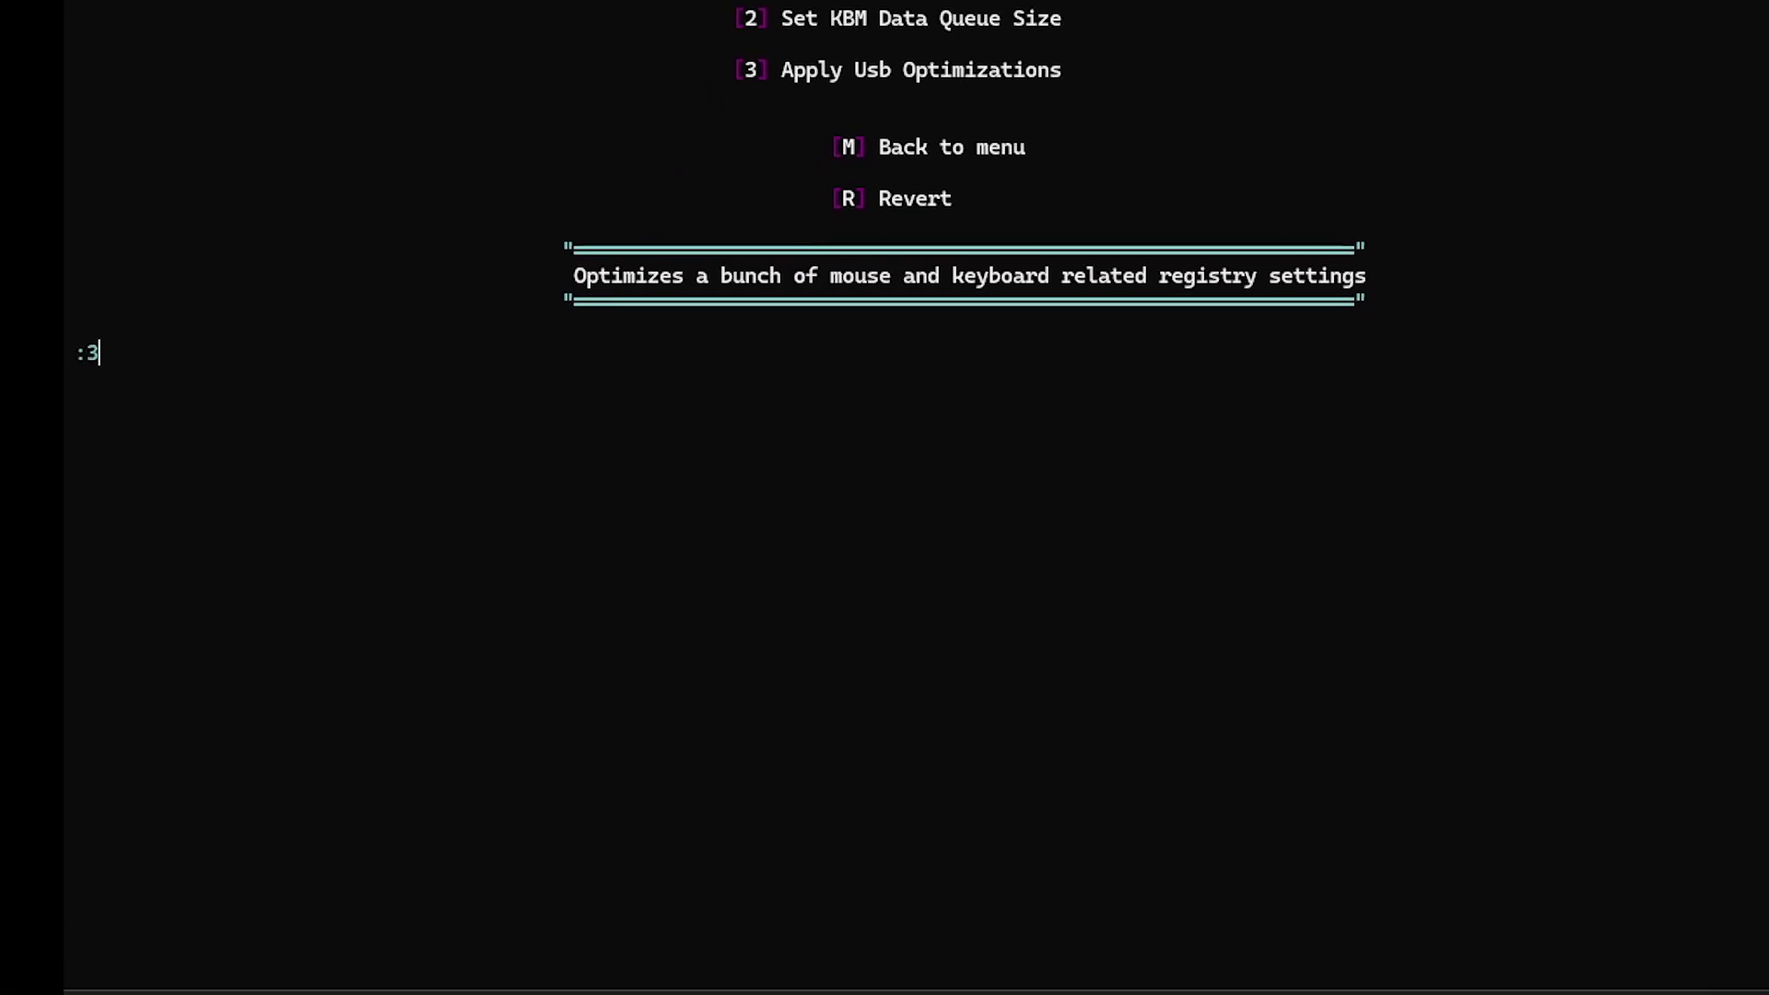
pyautogui.press('Return')
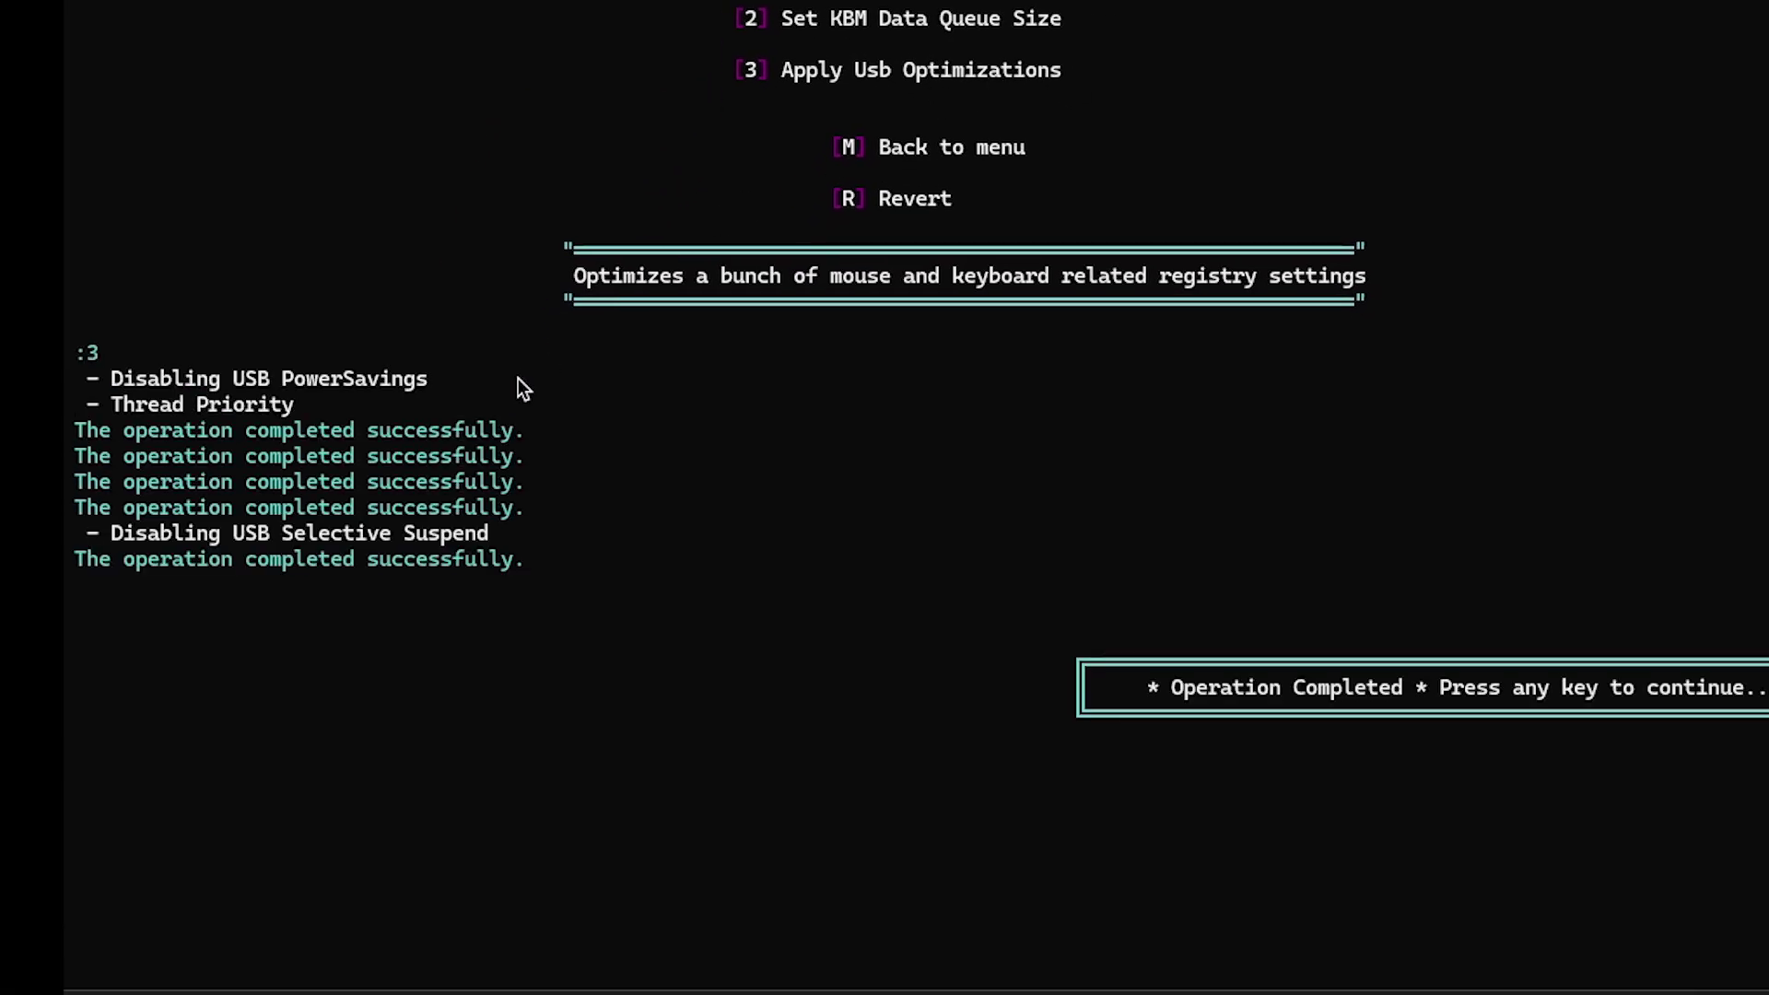
# Run the AMD tweaks (option 2) under GPU Optimizations' Other GPU Brands, then return to the main menu
pyautogui.press('Return')
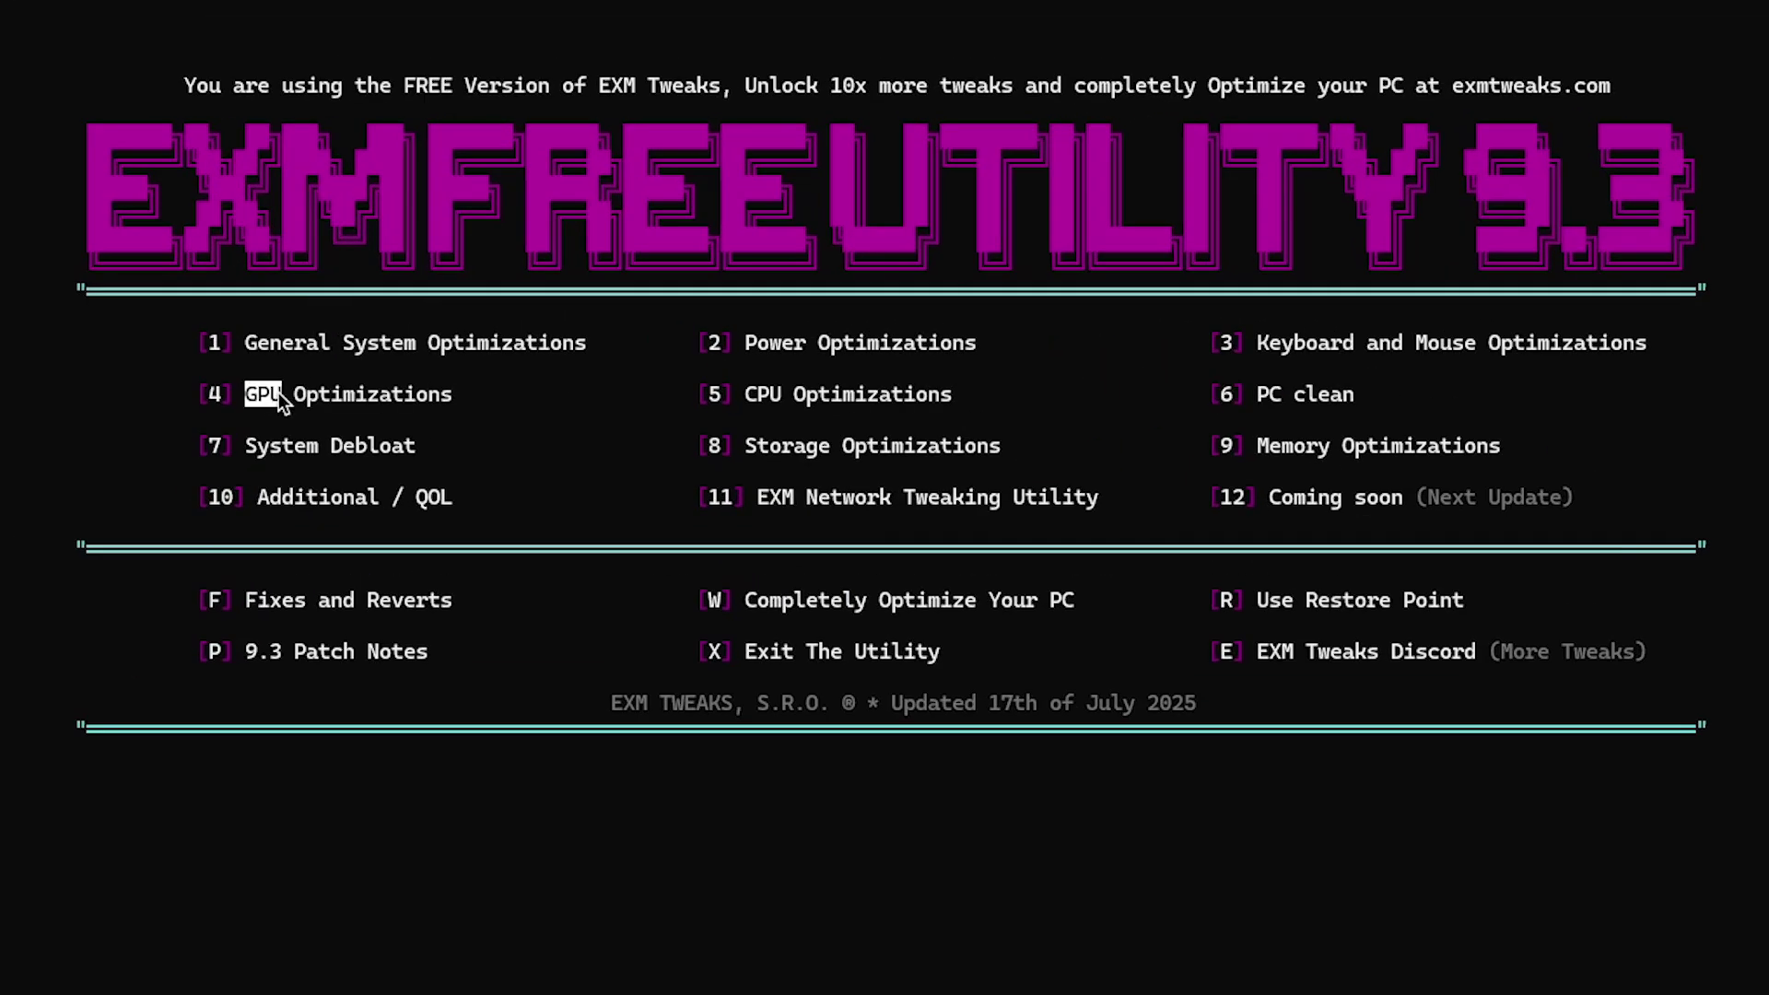
pyautogui.click(439, 407)
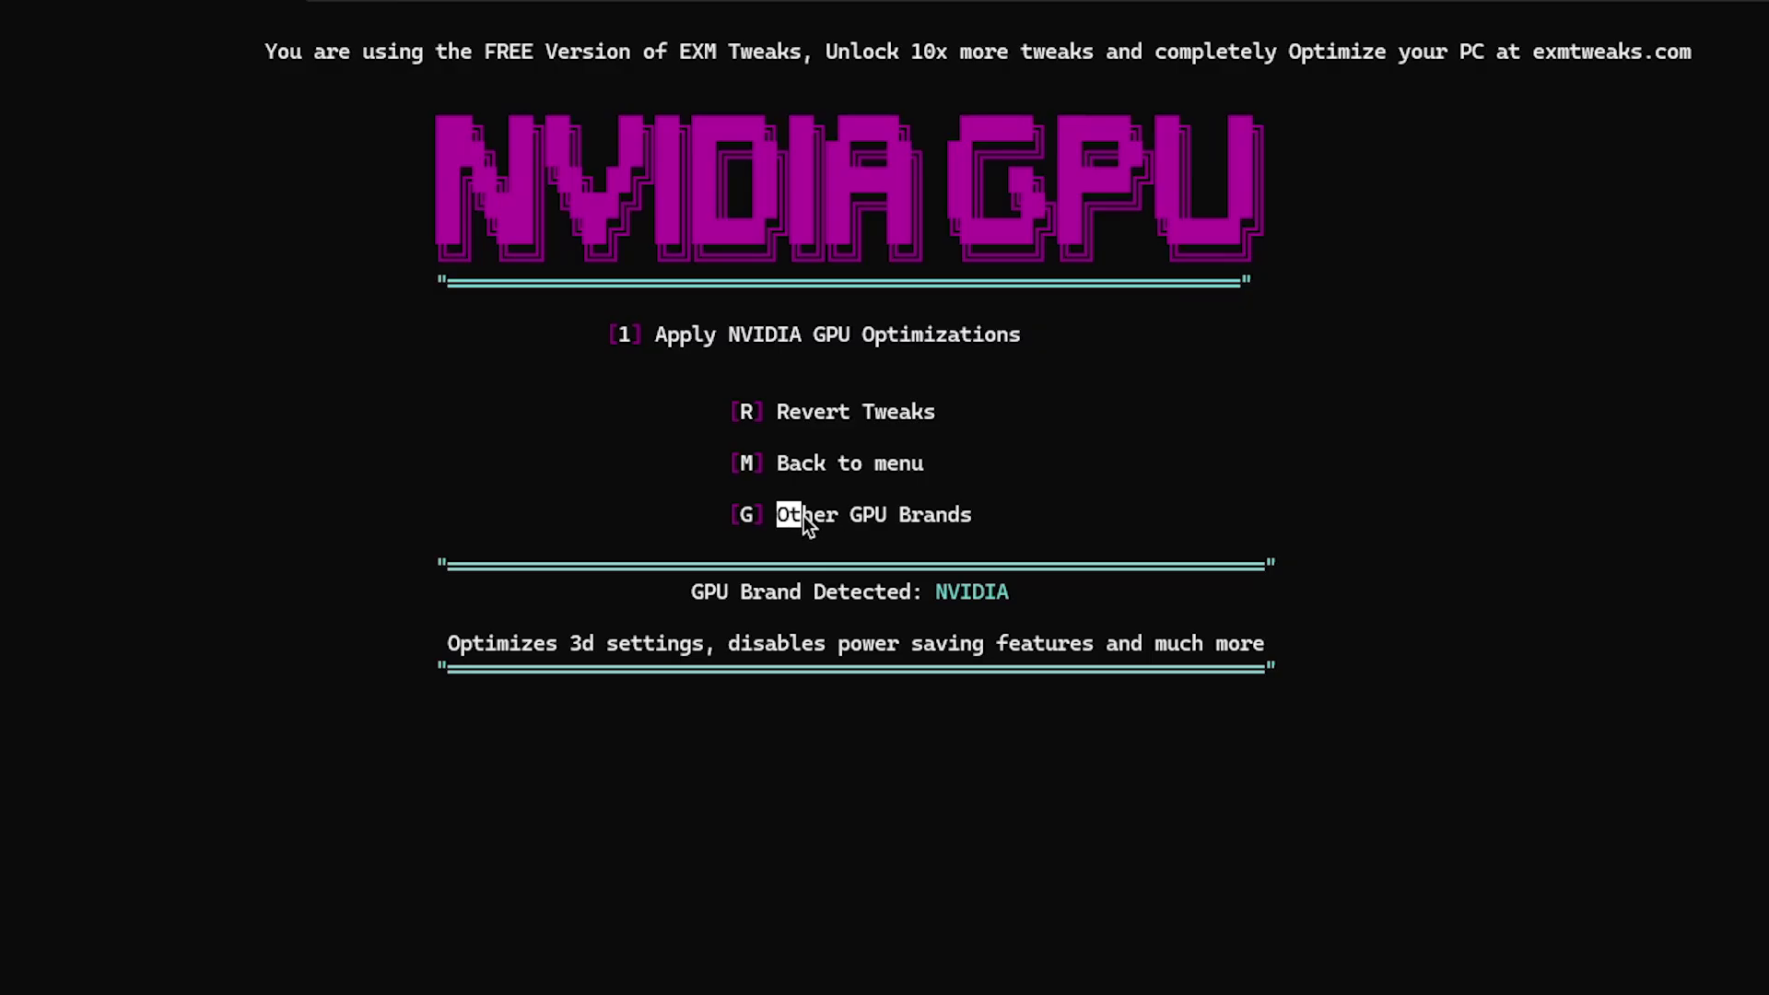
pyautogui.click(871, 514)
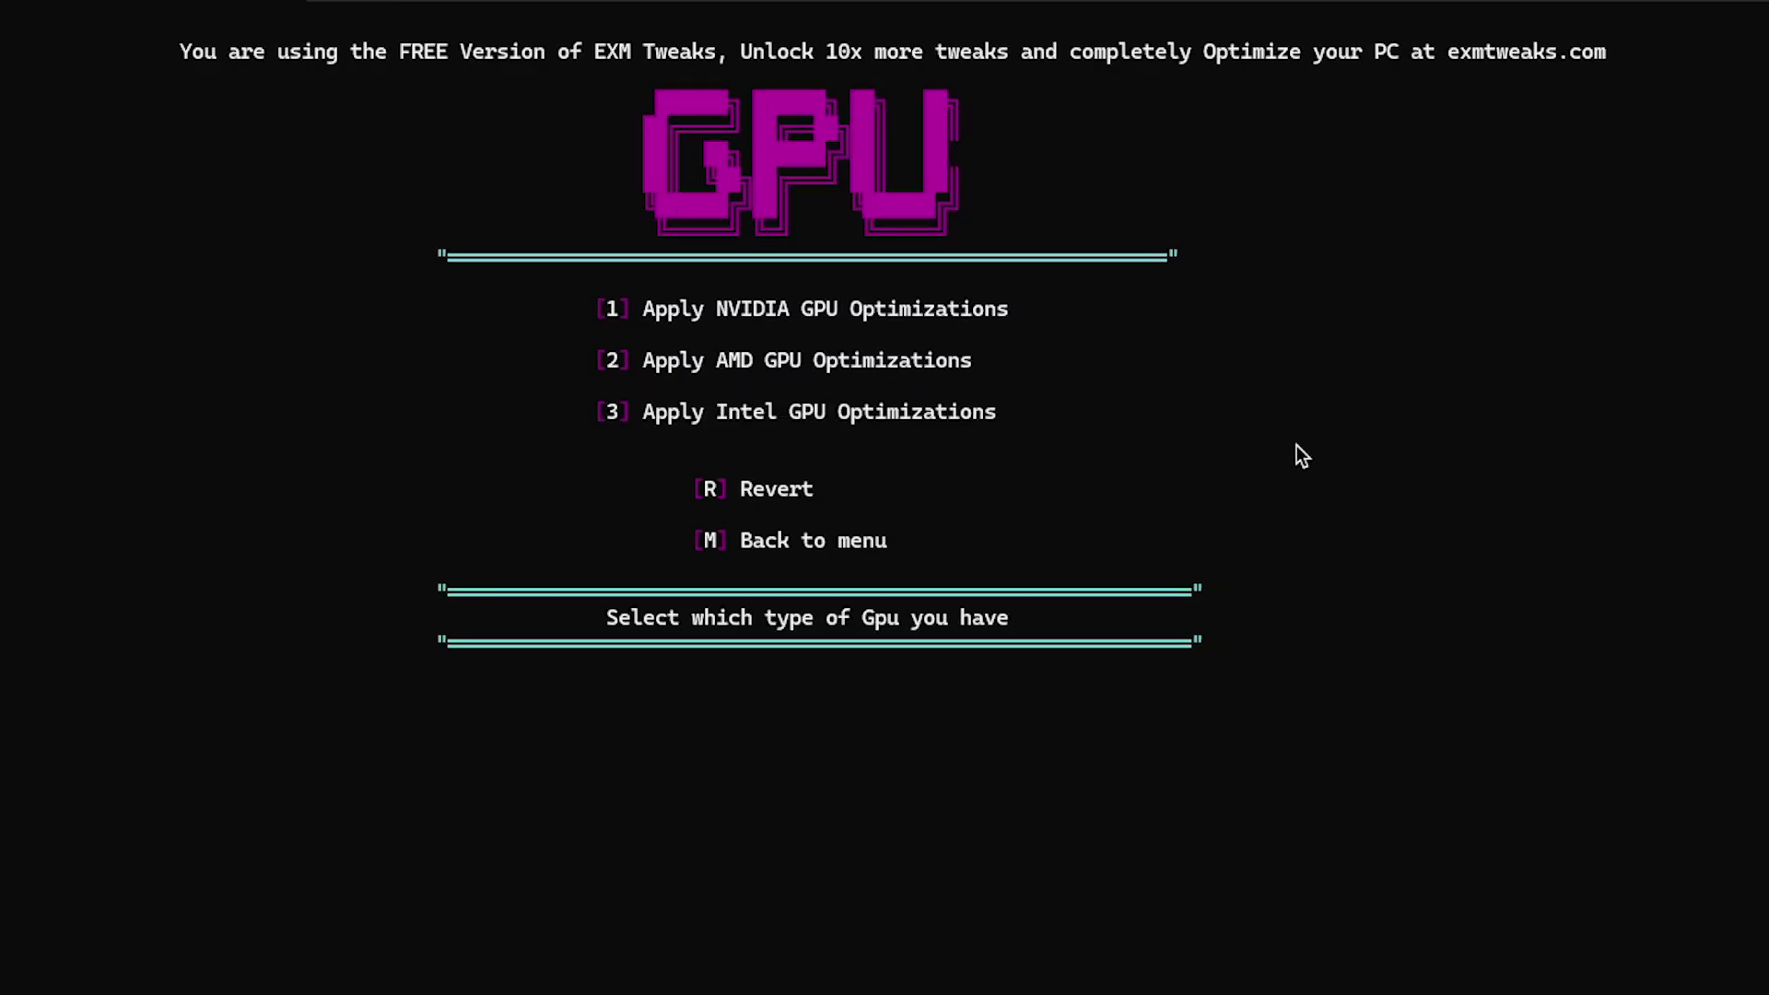
pyautogui.press('2')
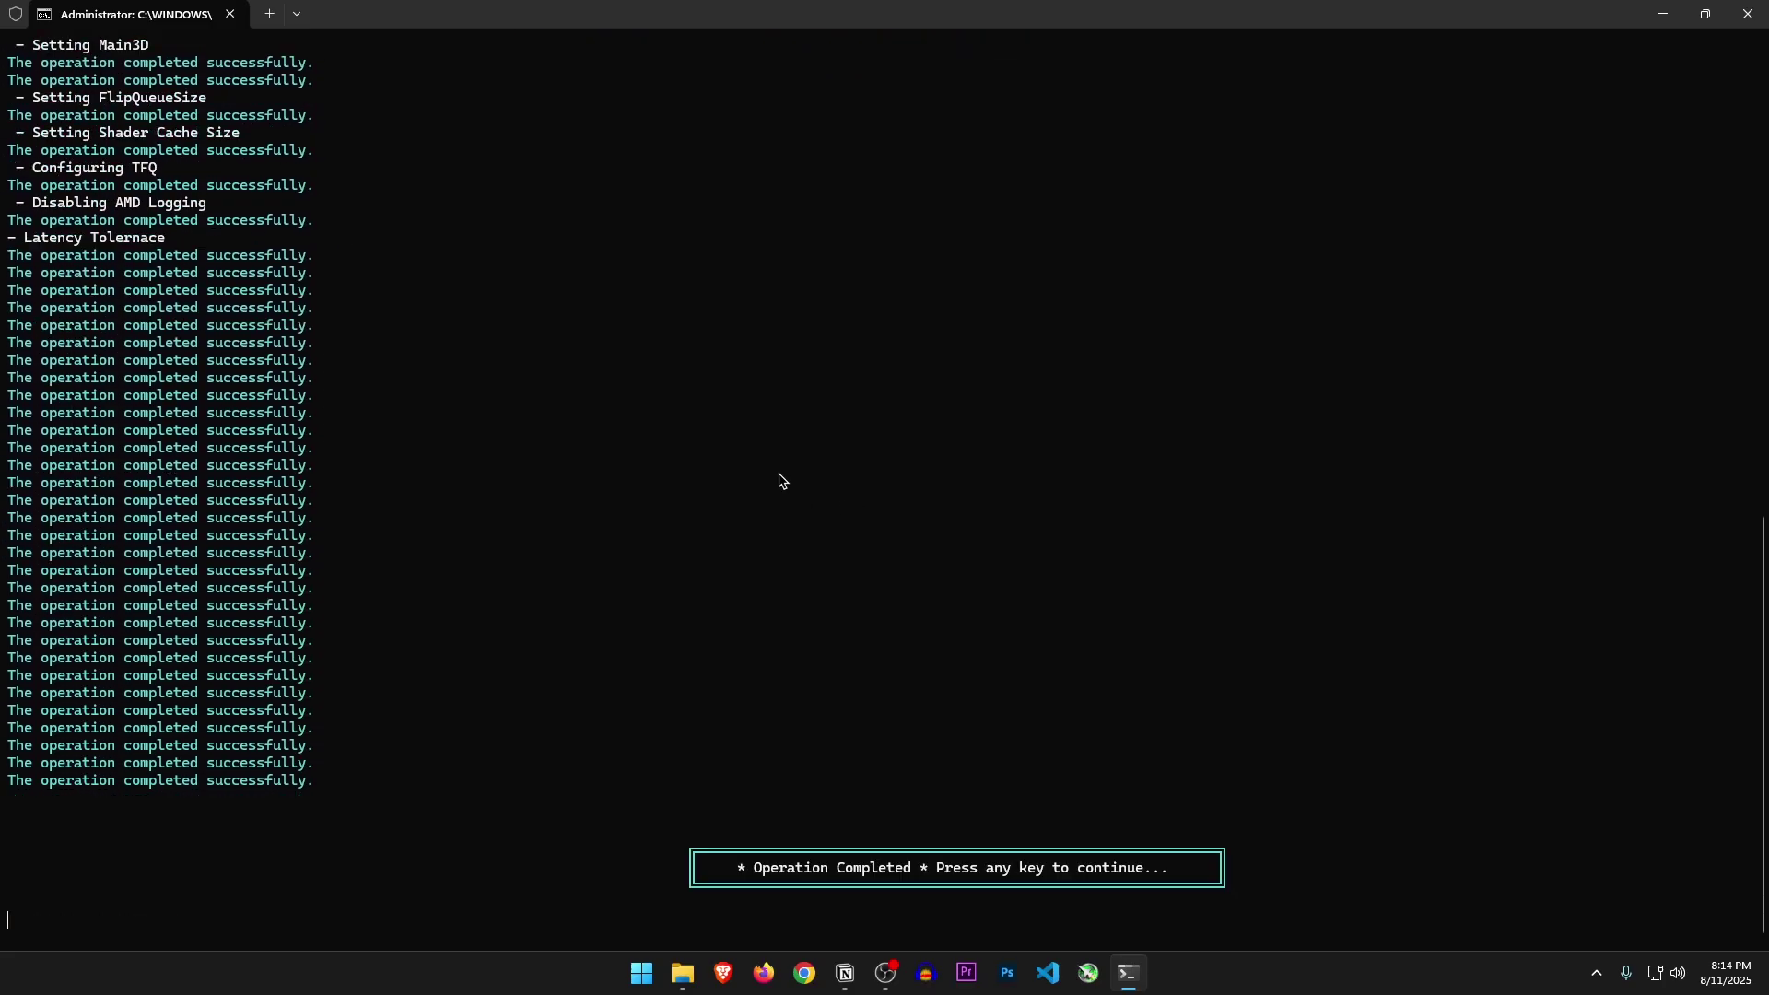
pyautogui.press('Return')
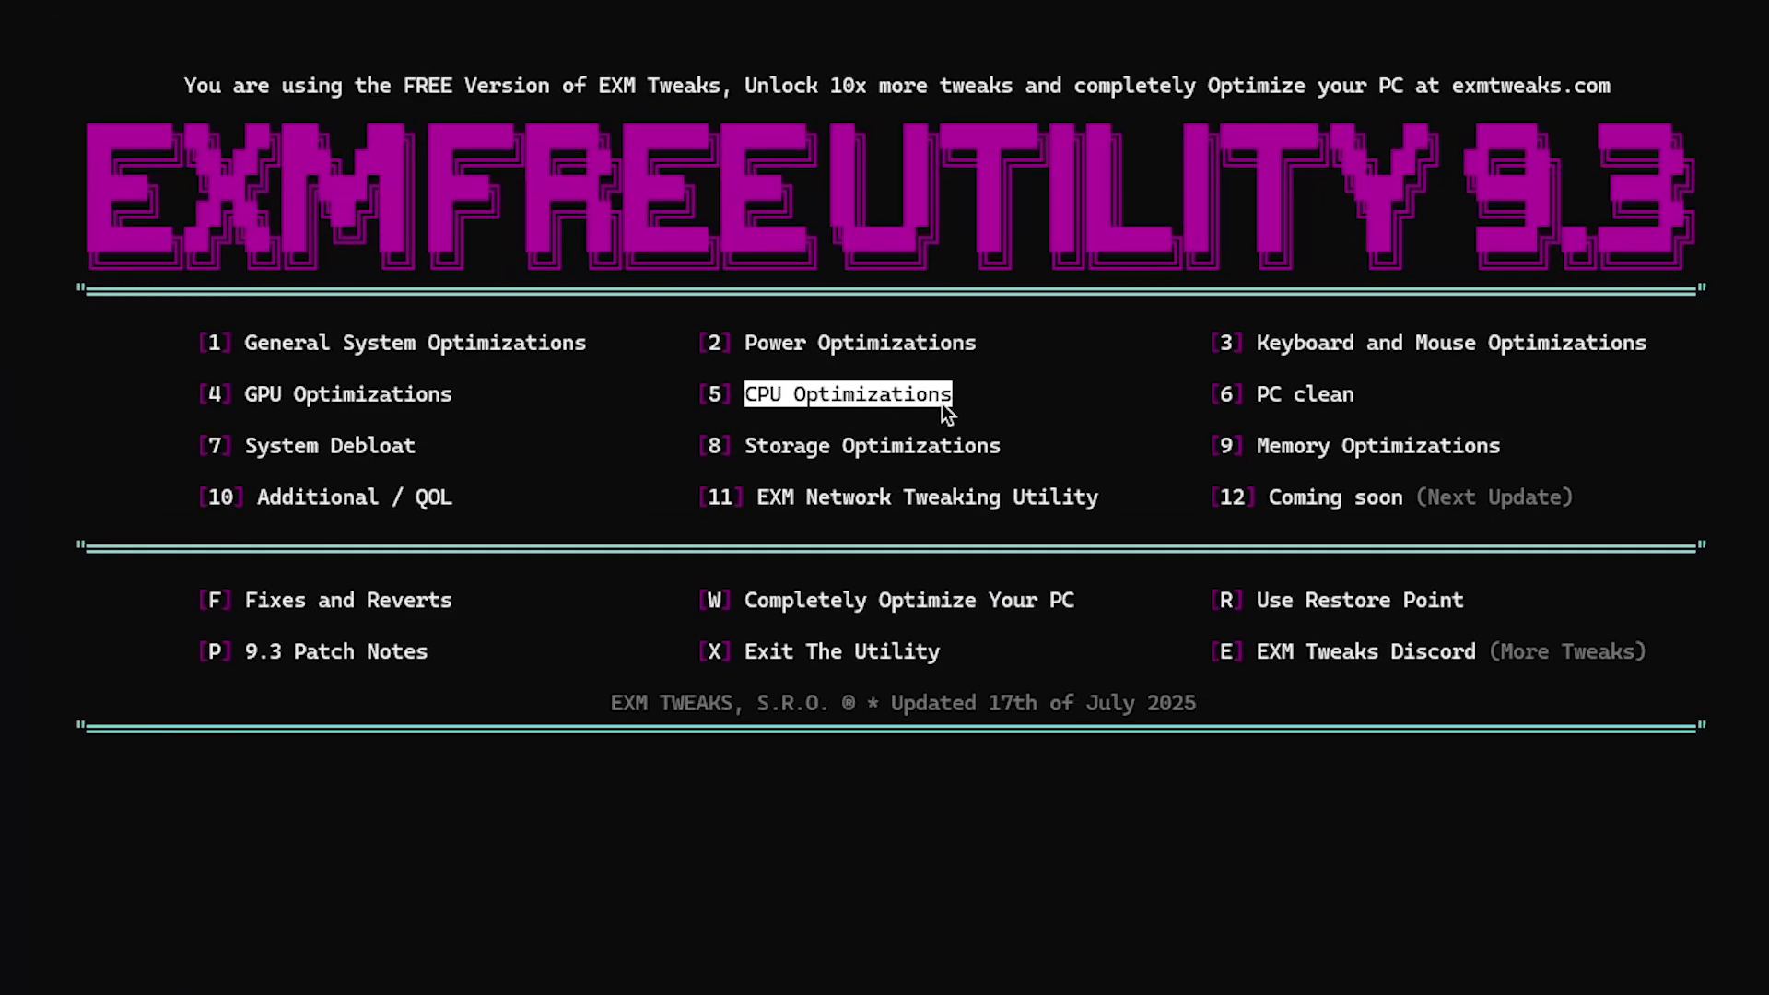
# Accept the CPU Optimizations (option 5) overheating warning and run Intel CPU optimization 1
pyautogui.write('5')
pyautogui.press('Return')
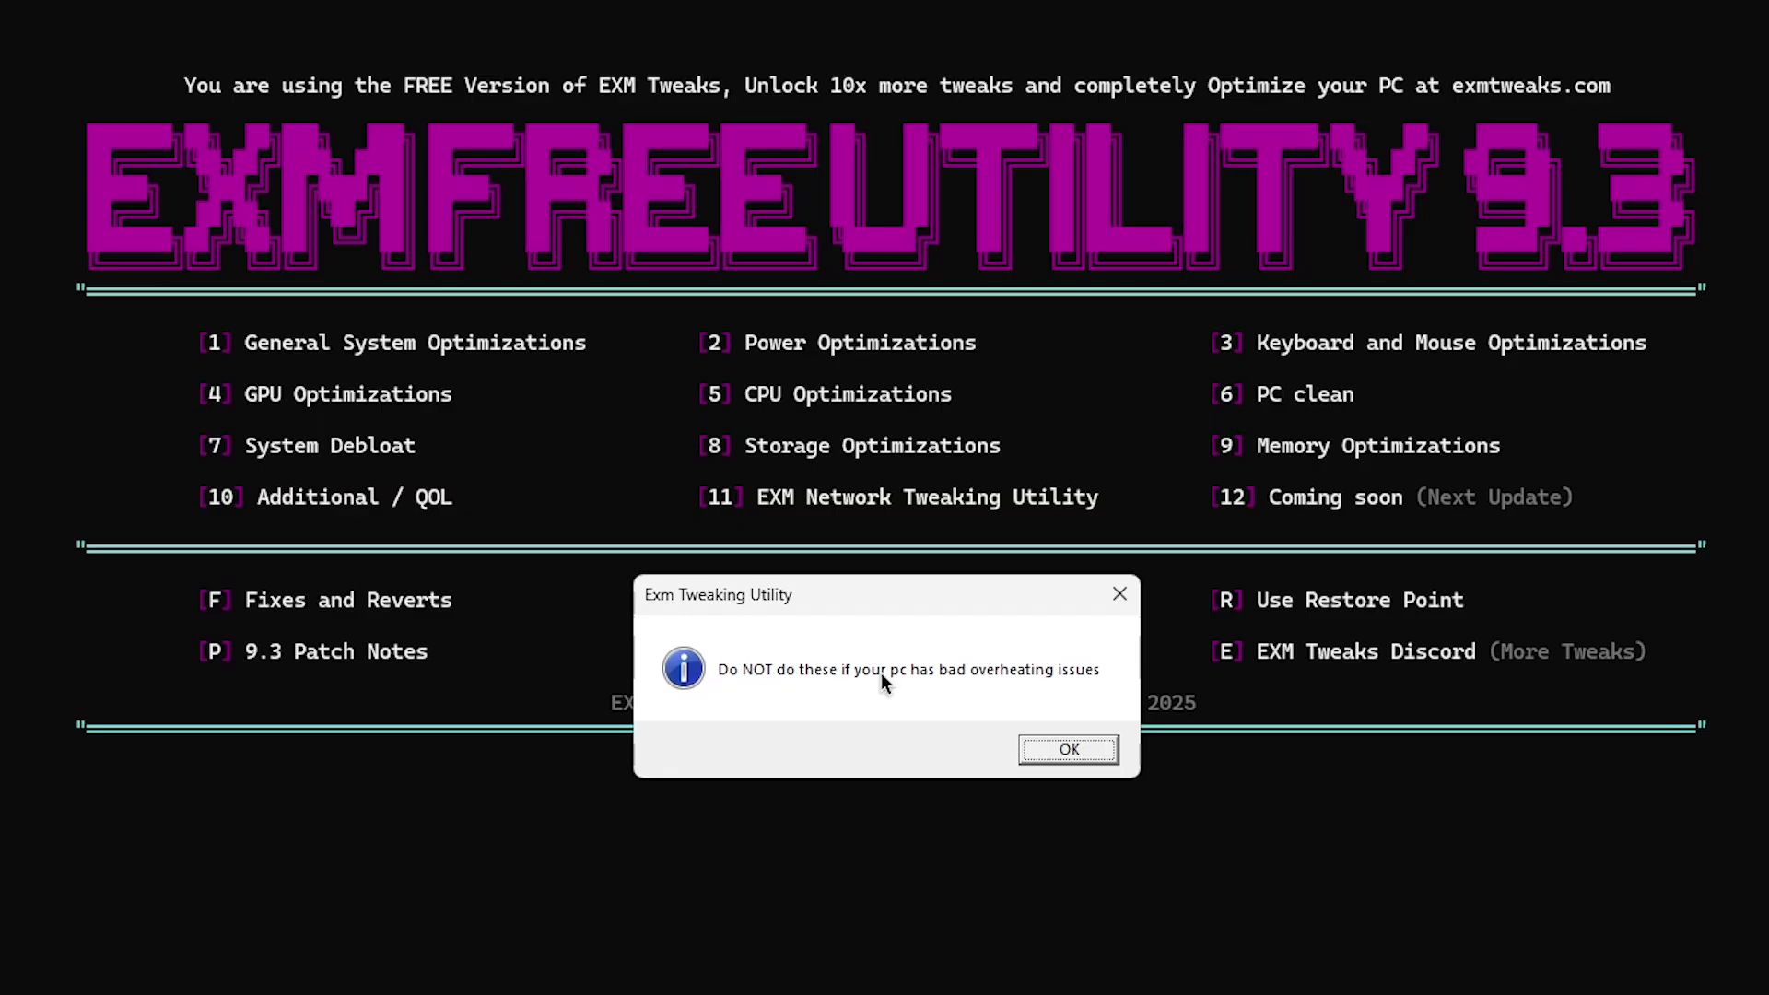
pyautogui.click(1068, 748)
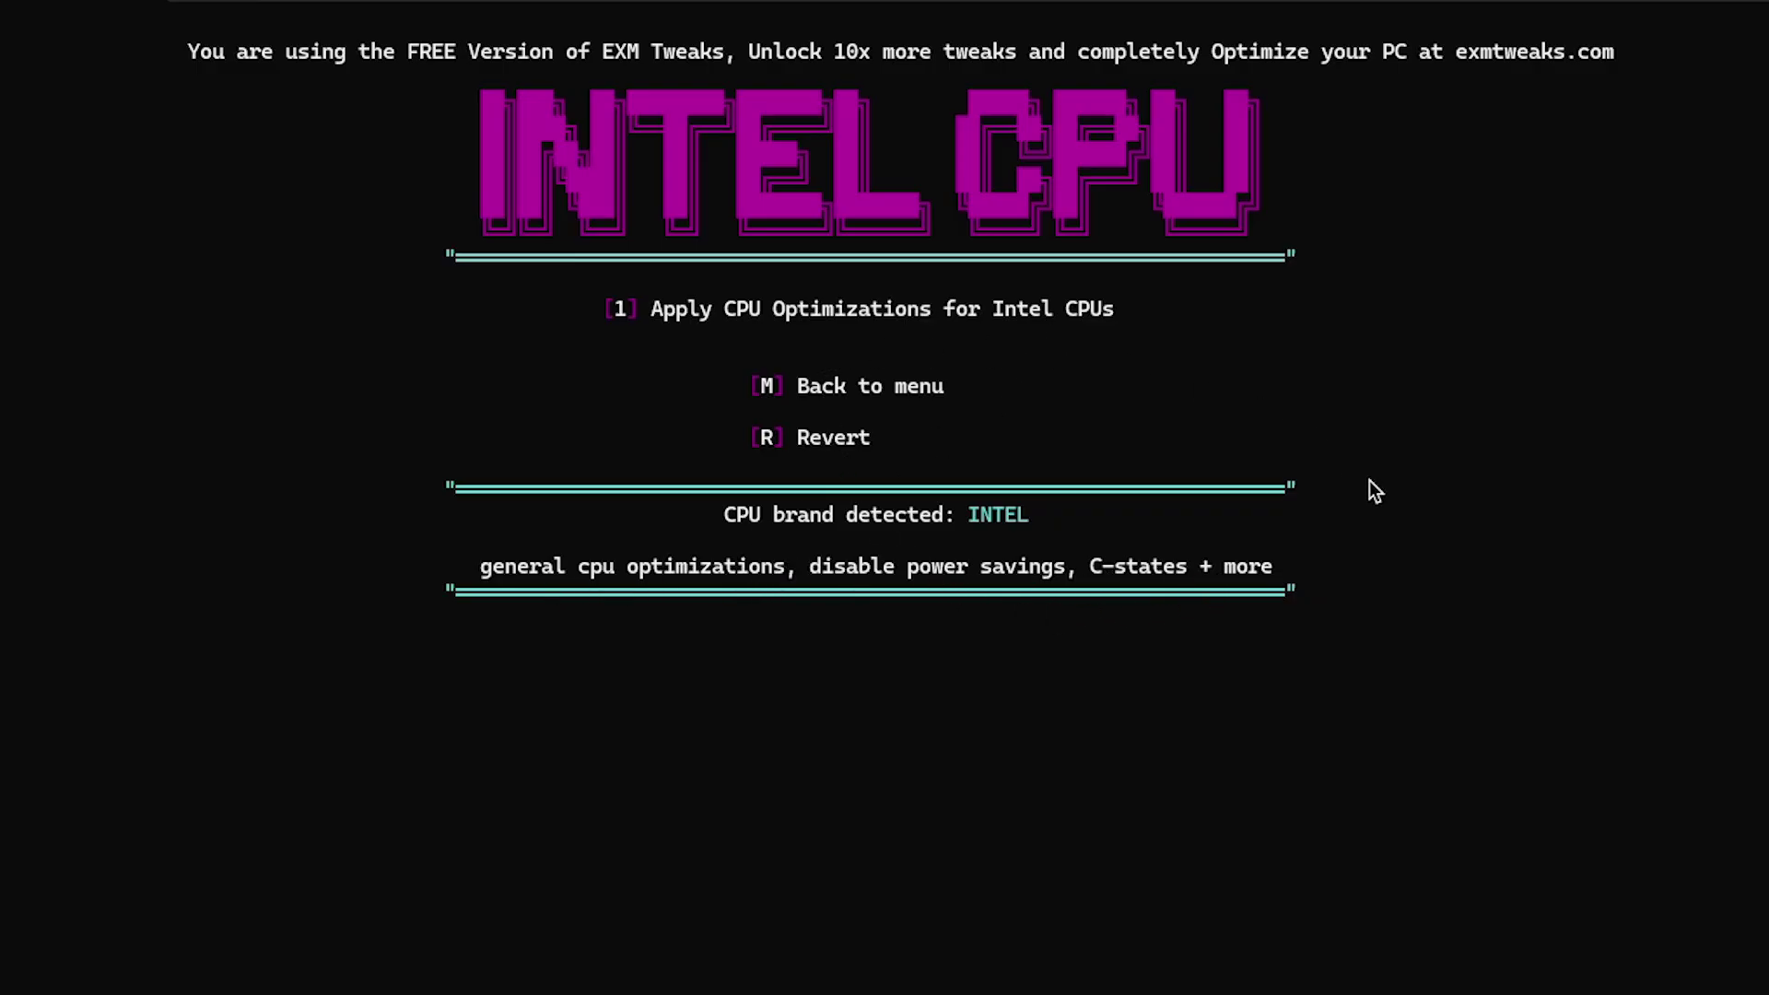
pyautogui.write('1')
pyautogui.press('Return')
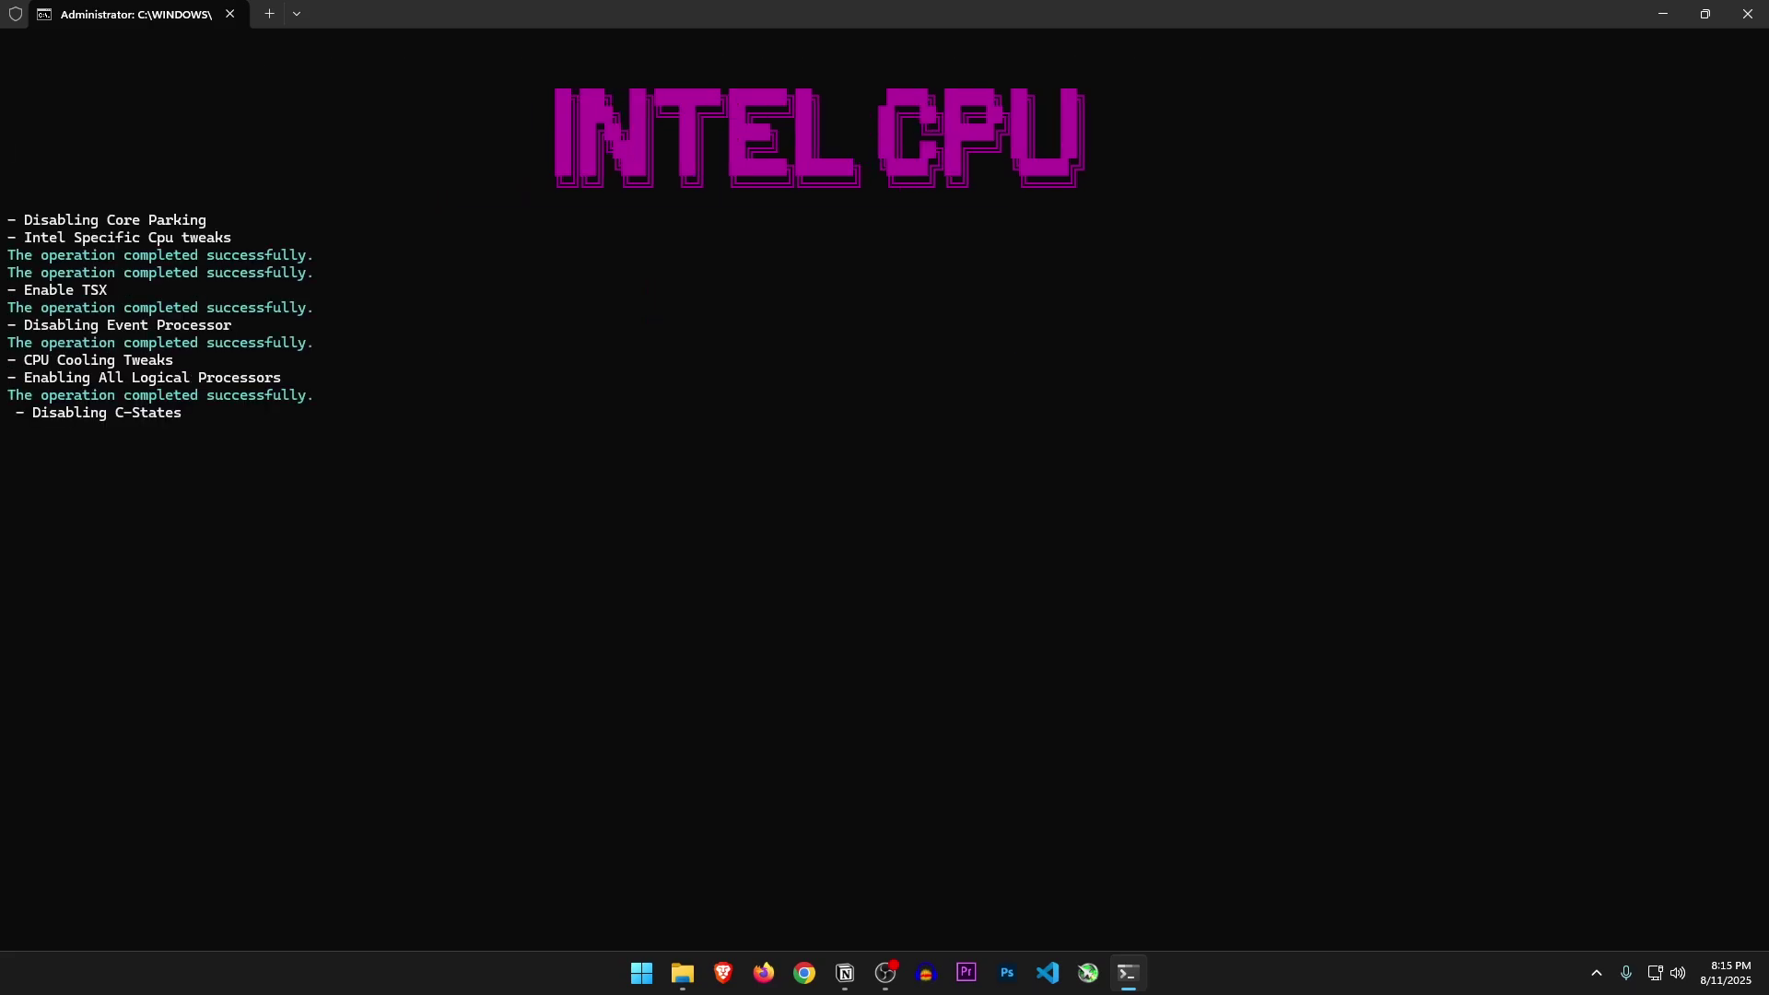
# Run Clean Temporary Device Data (option 1) from the PC Clean menu (option 6)
pyautogui.press('Return')
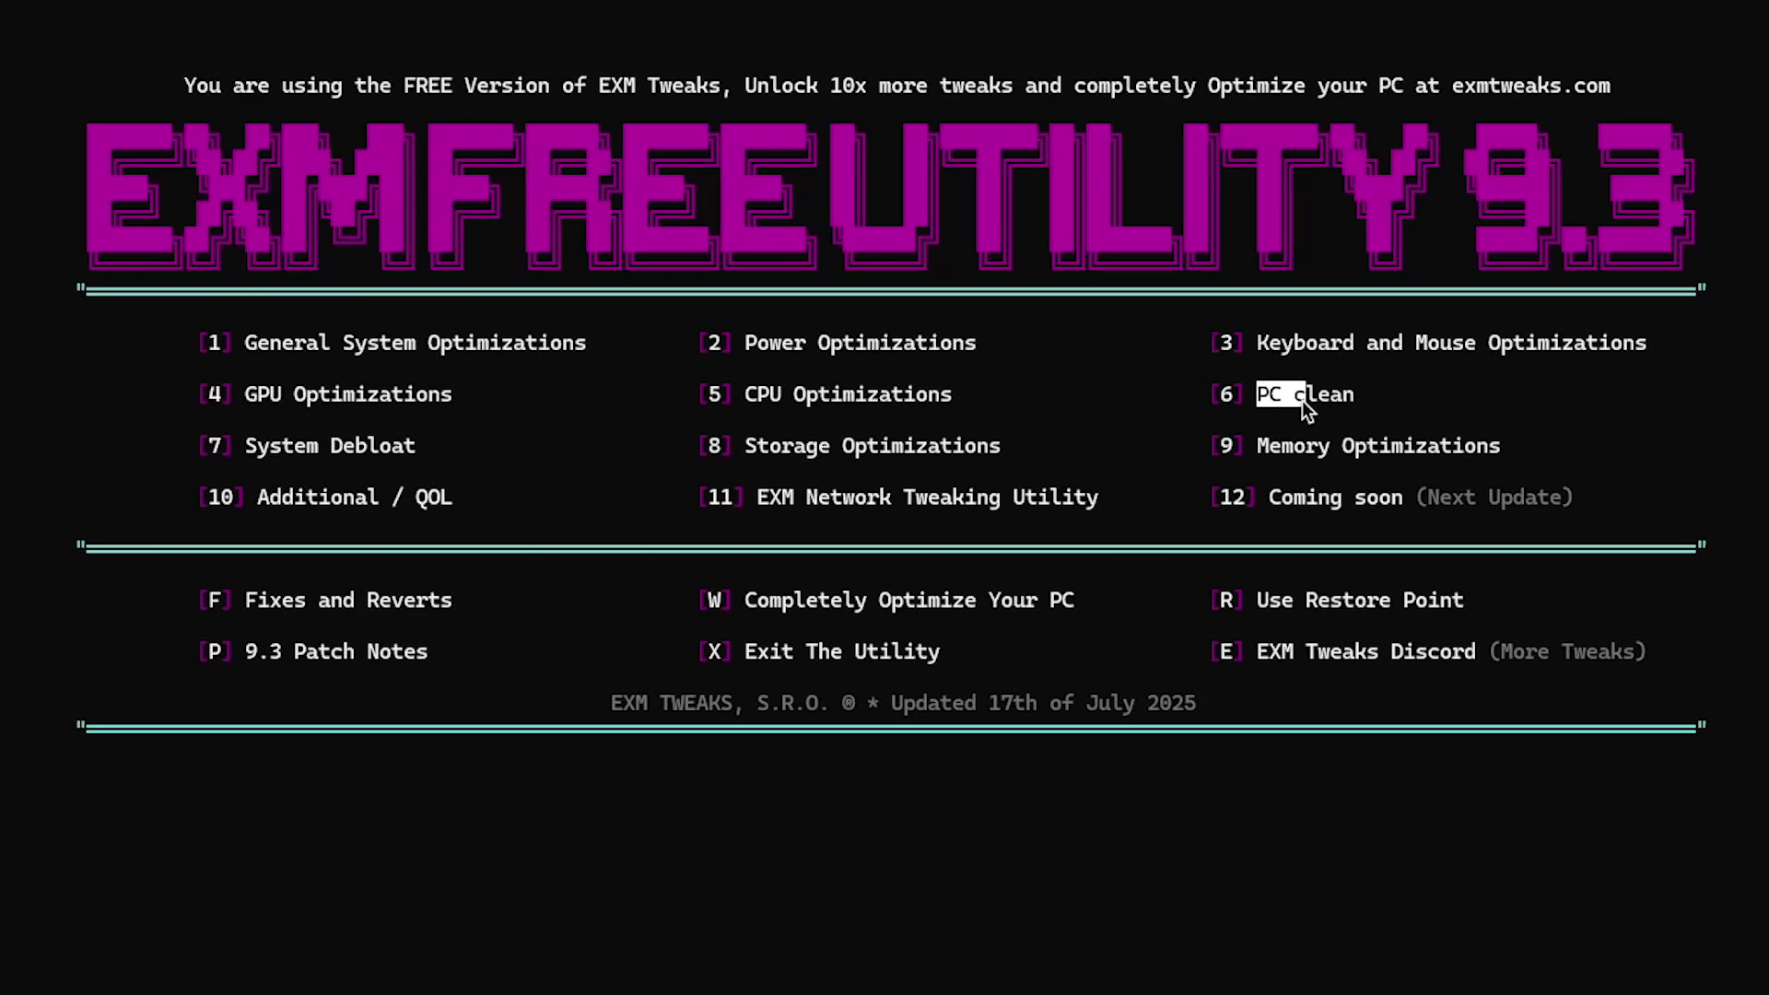
pyautogui.write('6')
pyautogui.press('Return')
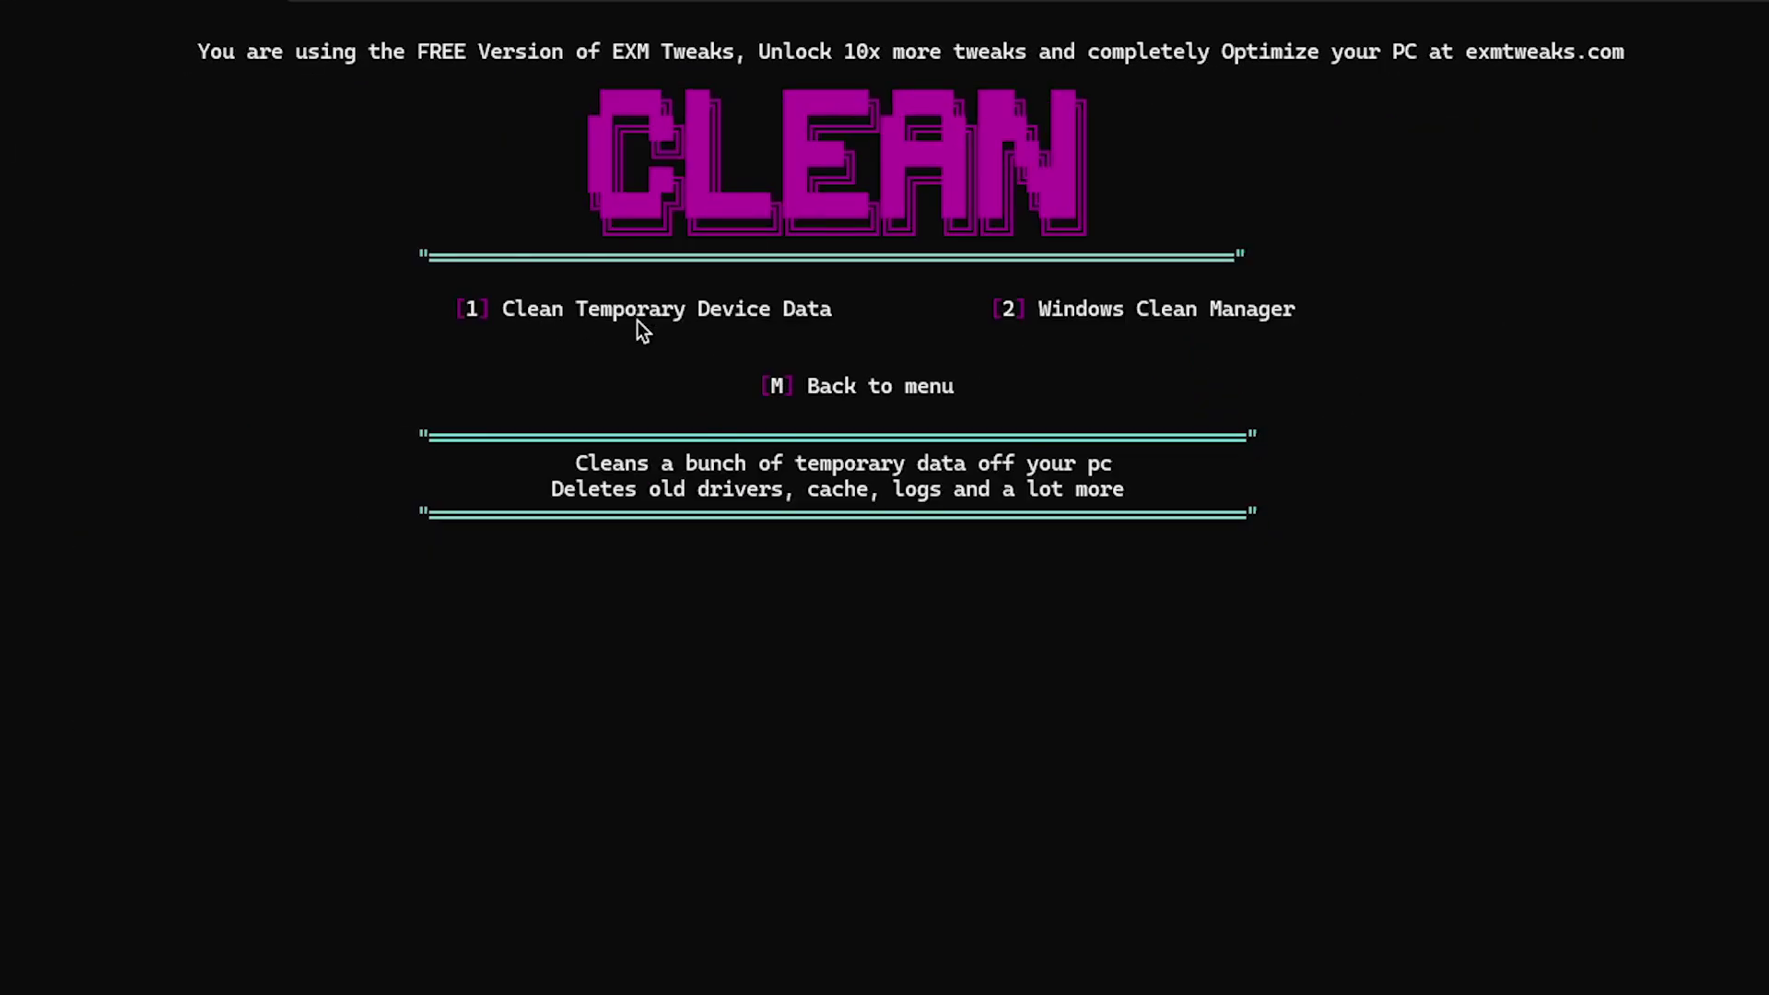
pyautogui.write('1')
pyautogui.press('Return')
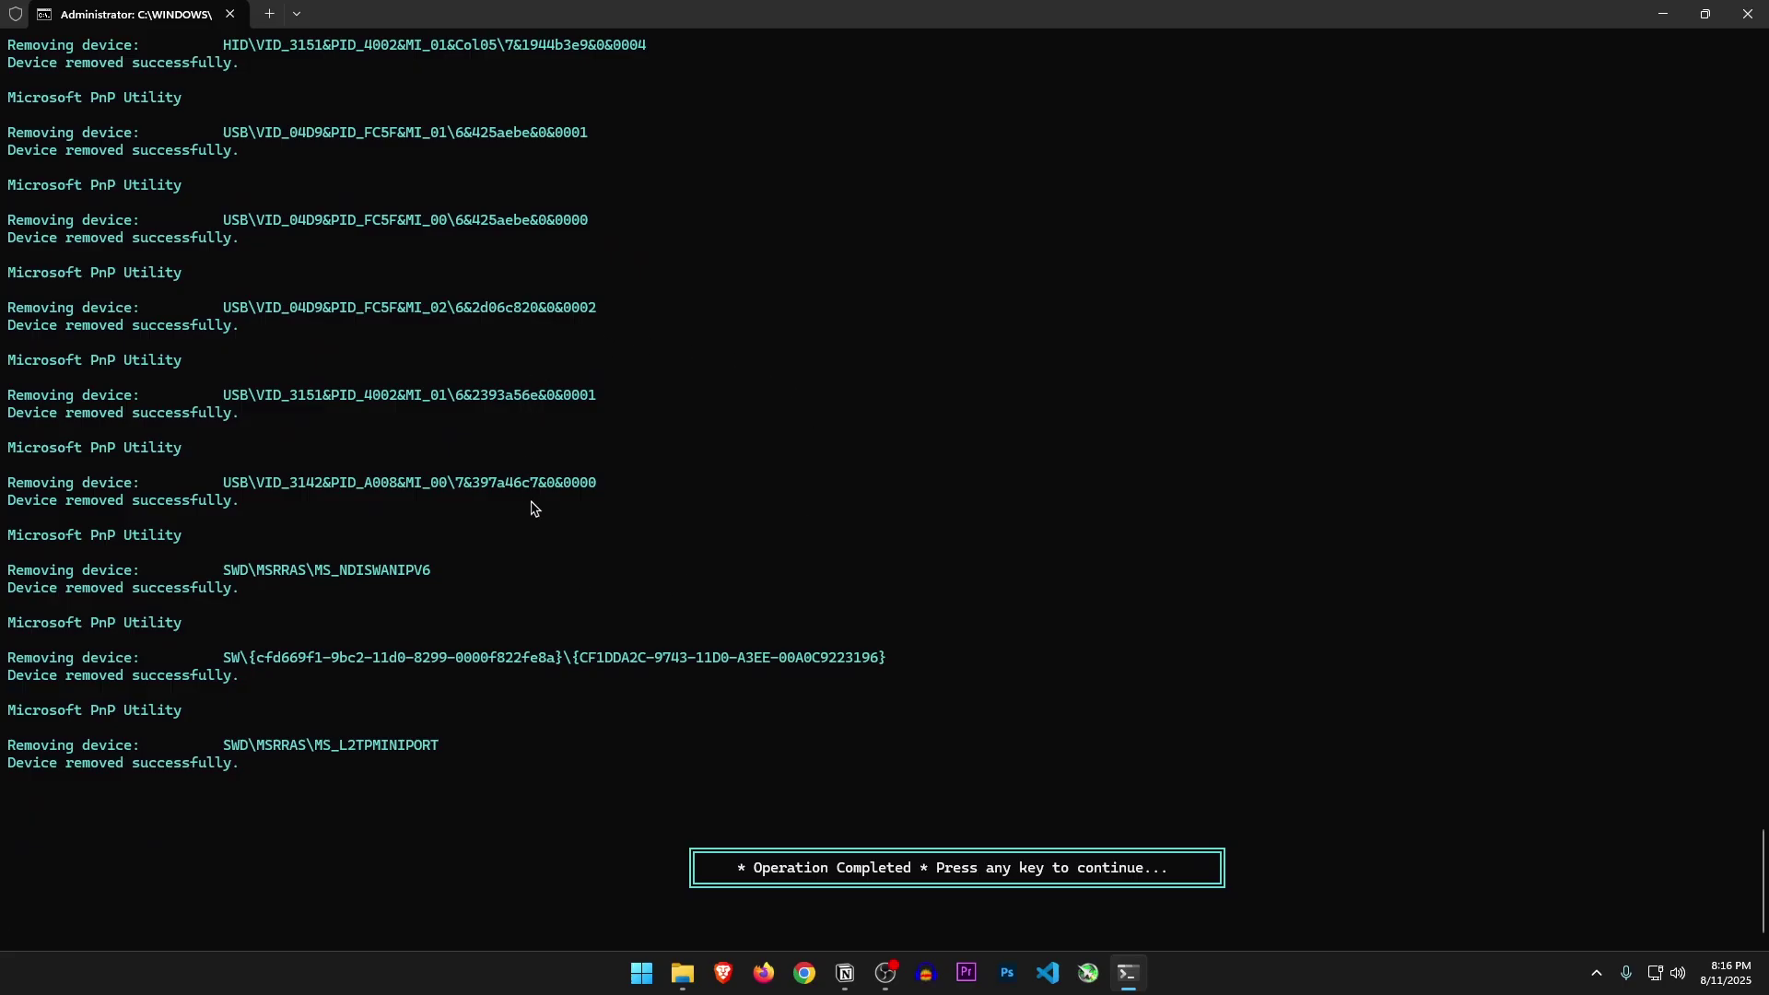
pyautogui.press('Return')
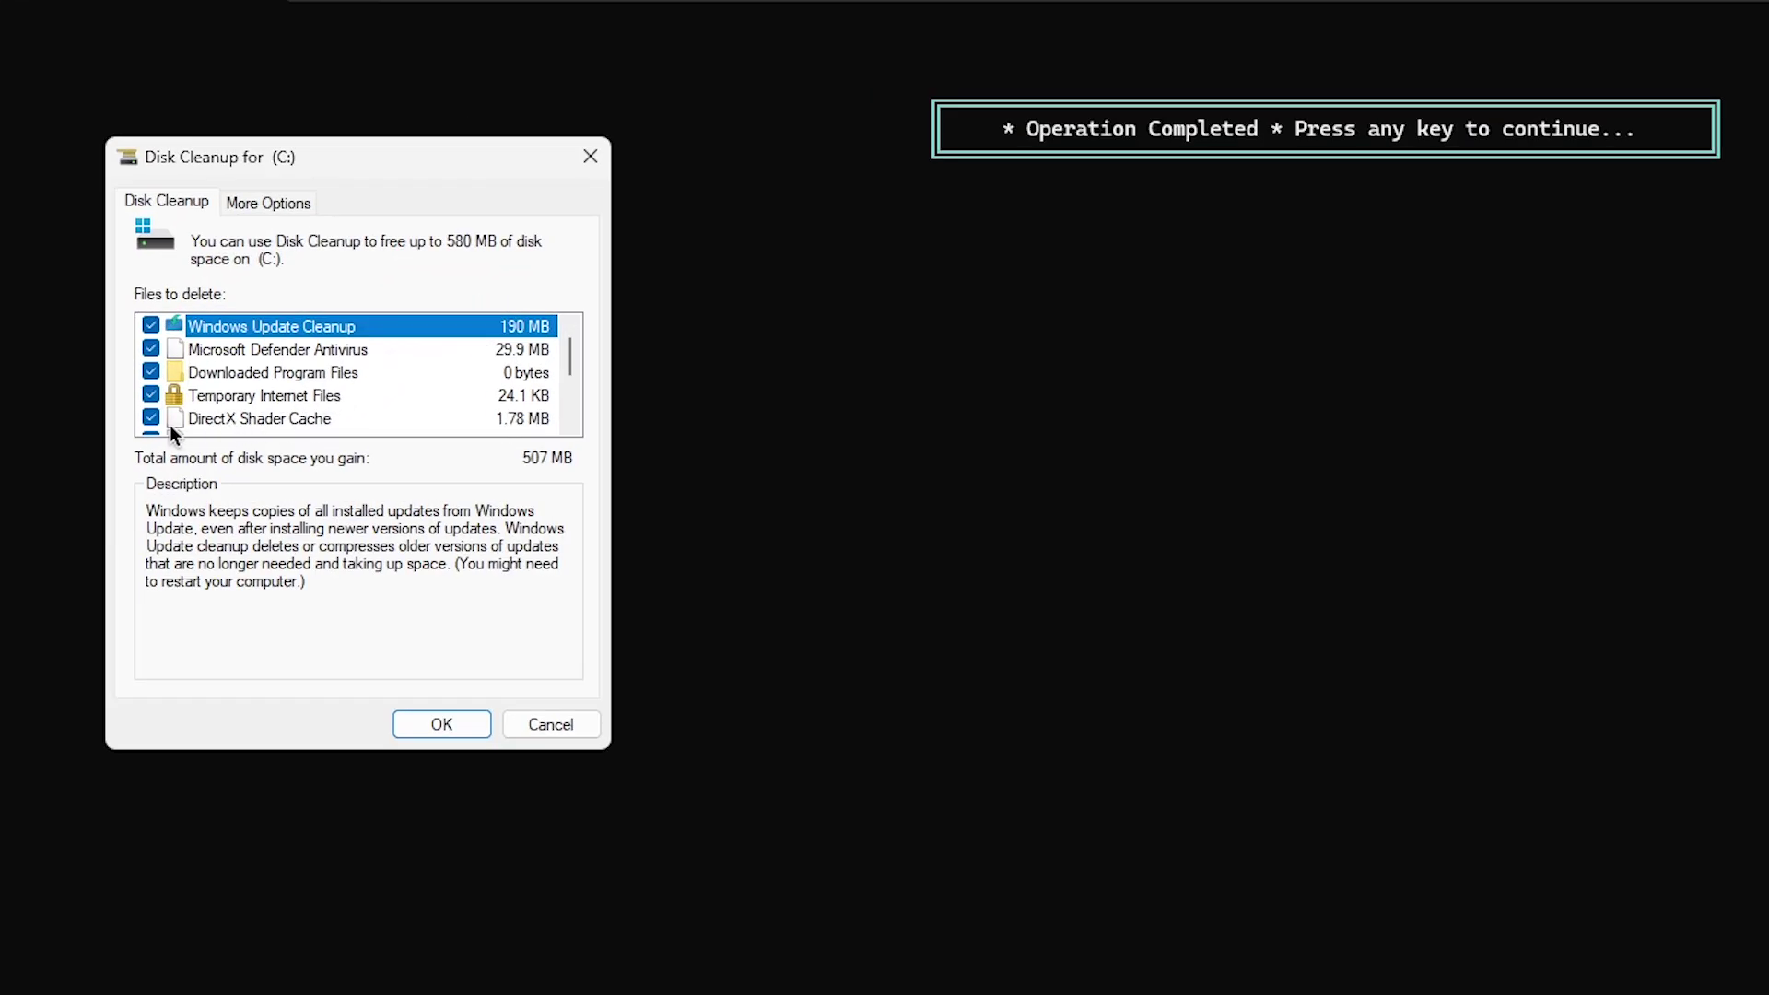
# Uncheck DirectX Shader Cache, then permanently delete the remaining checked files from C:
pyautogui.click(232, 419)
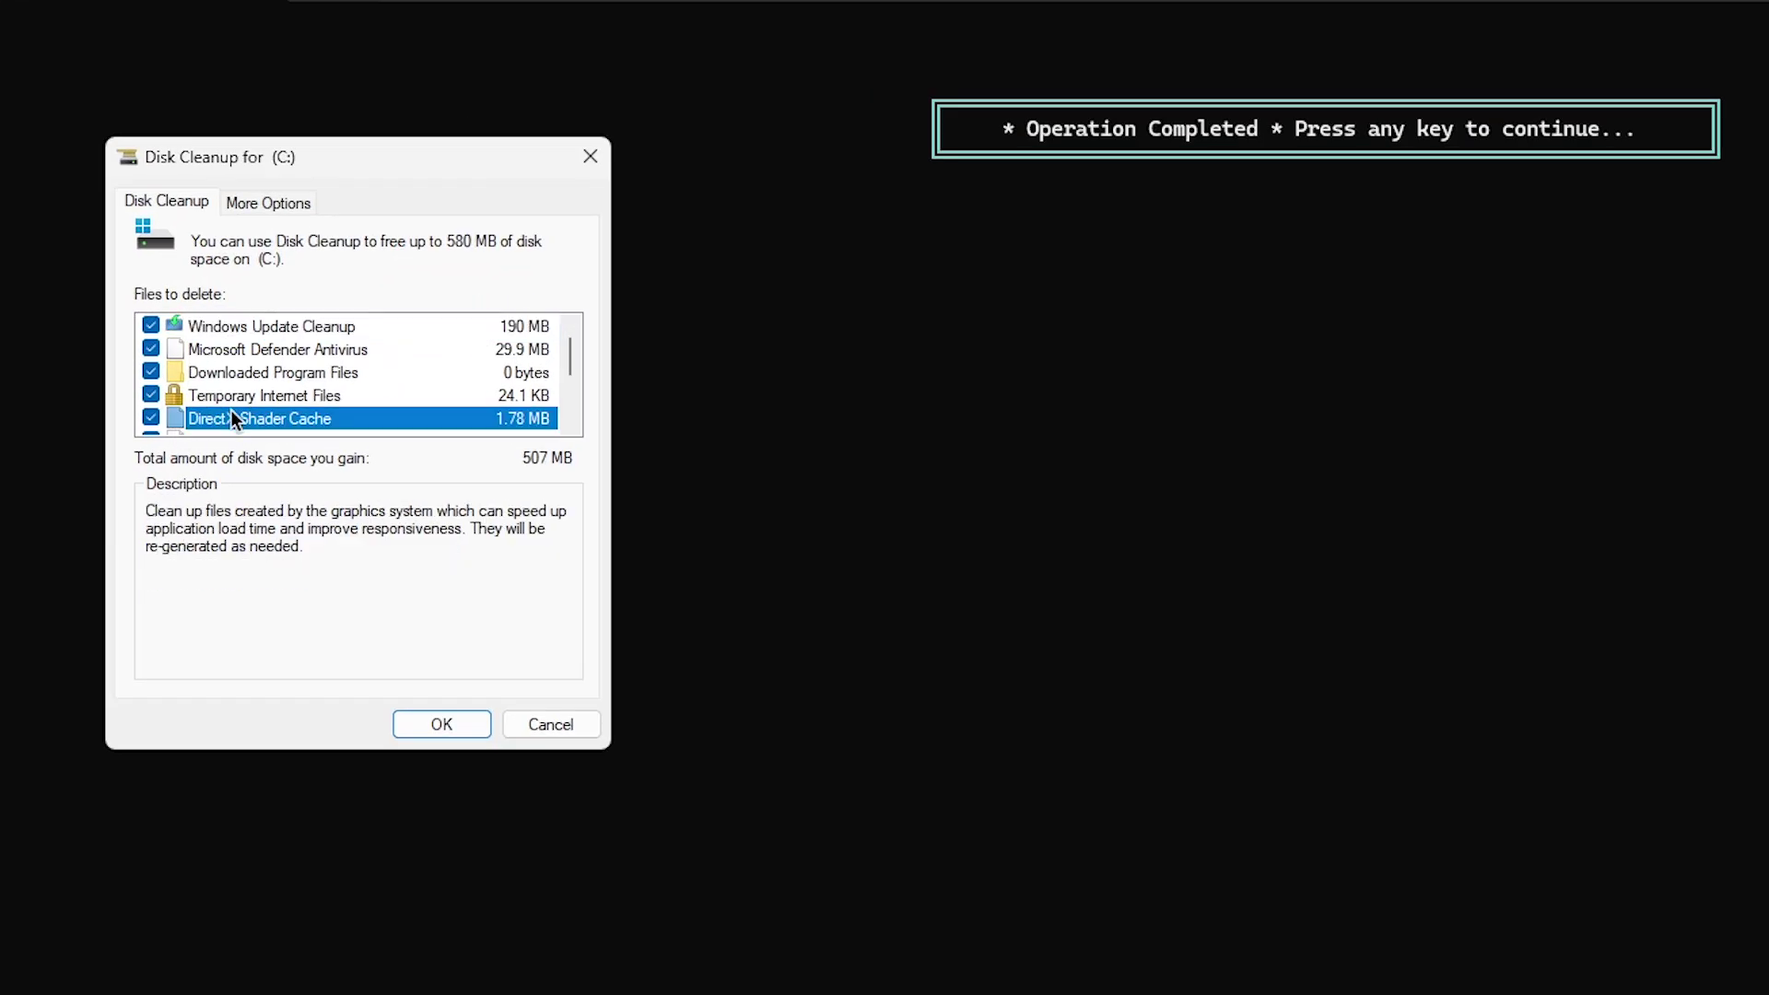
pyautogui.click(152, 418)
pyautogui.scroll(-2, 285, 360)
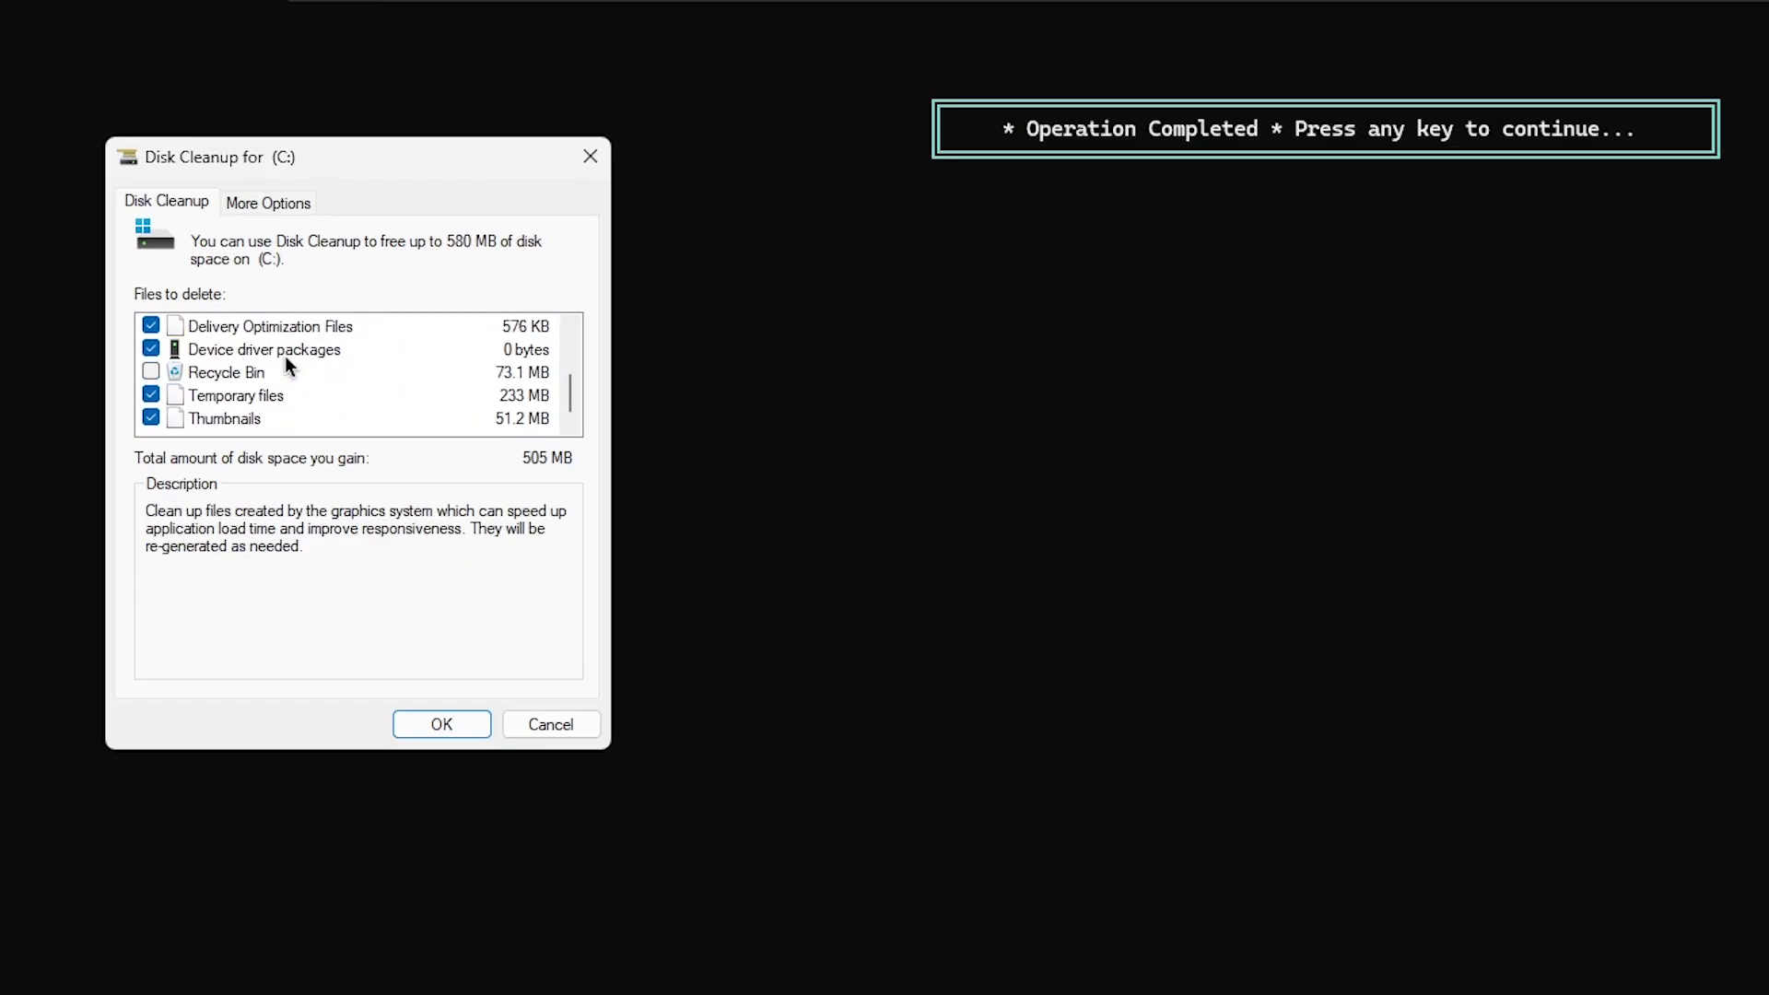
pyautogui.scroll(2, 269, 373)
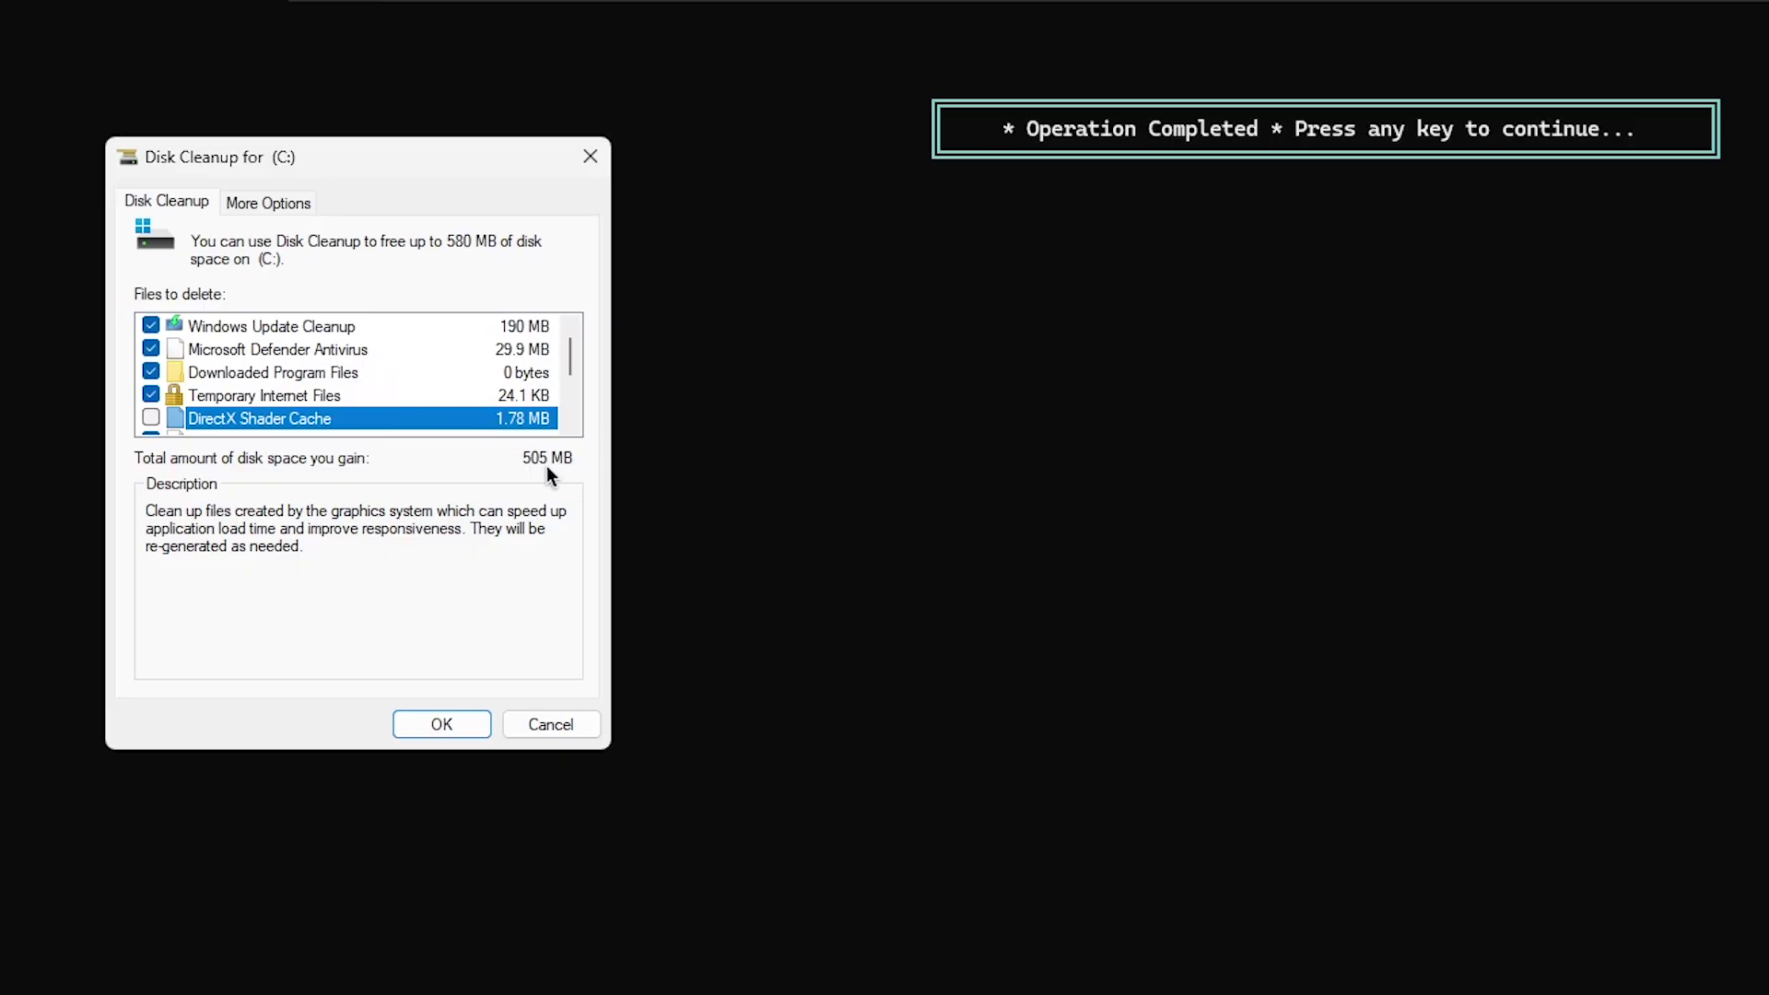
pyautogui.click(451, 725)
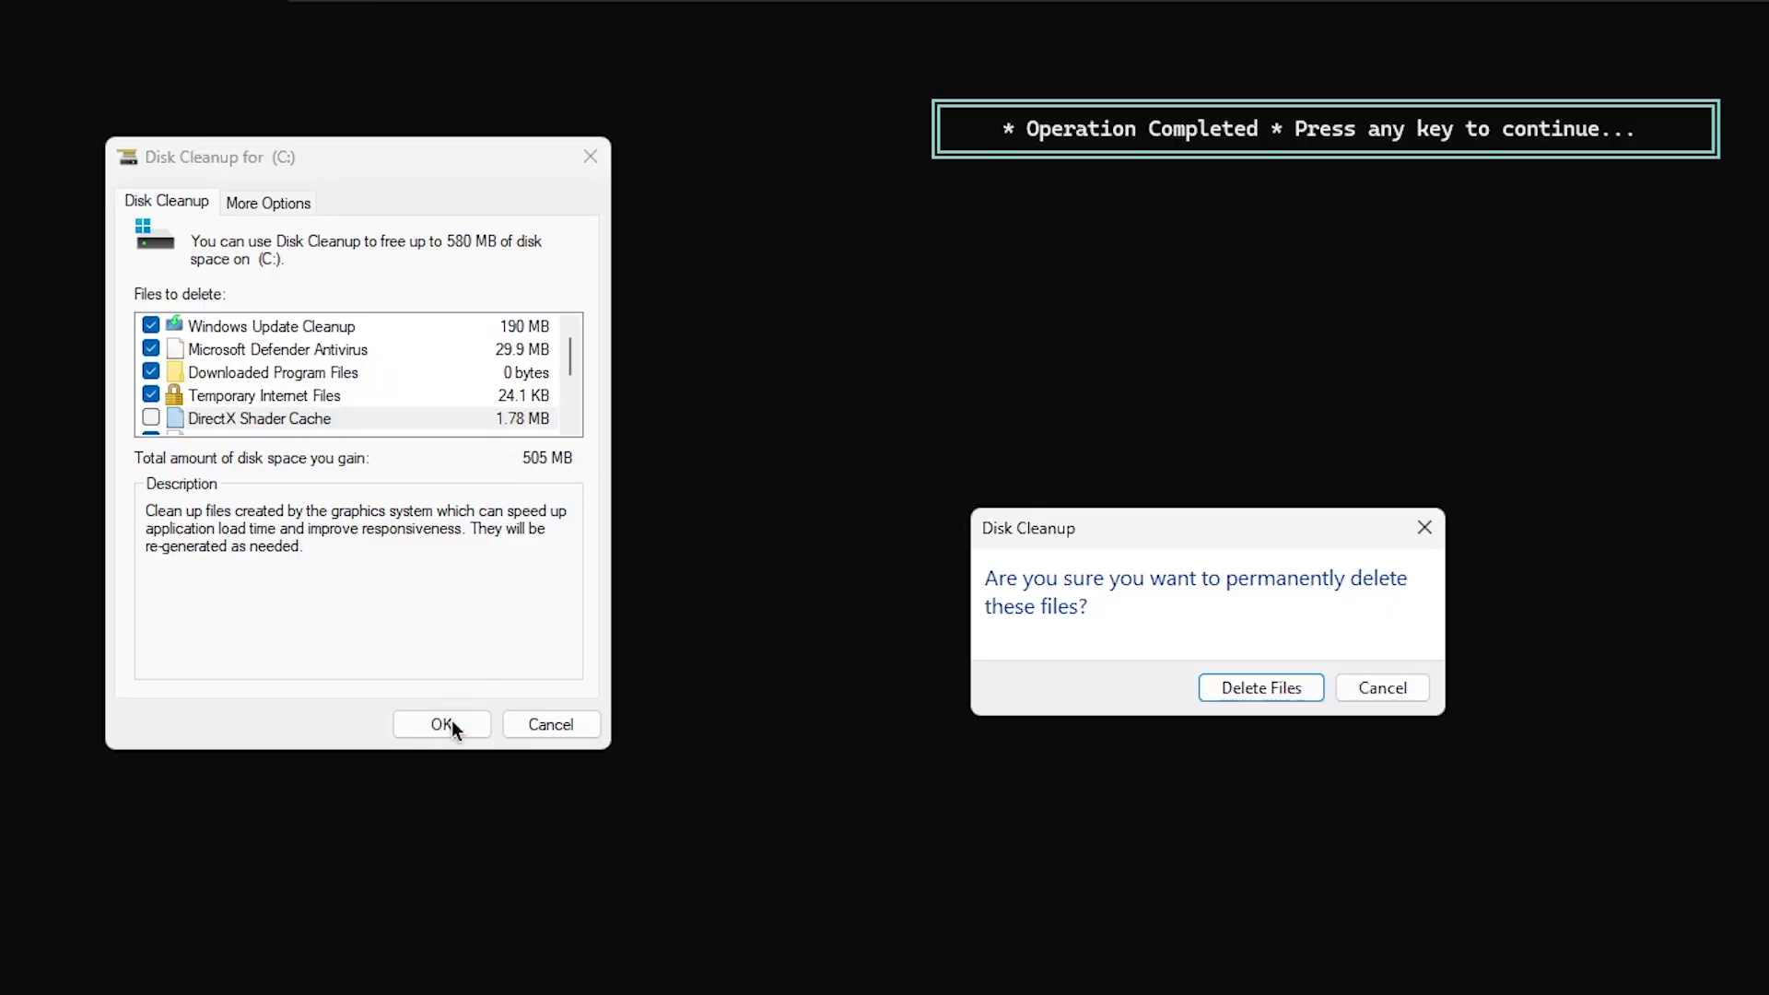
pyautogui.click(1312, 687)
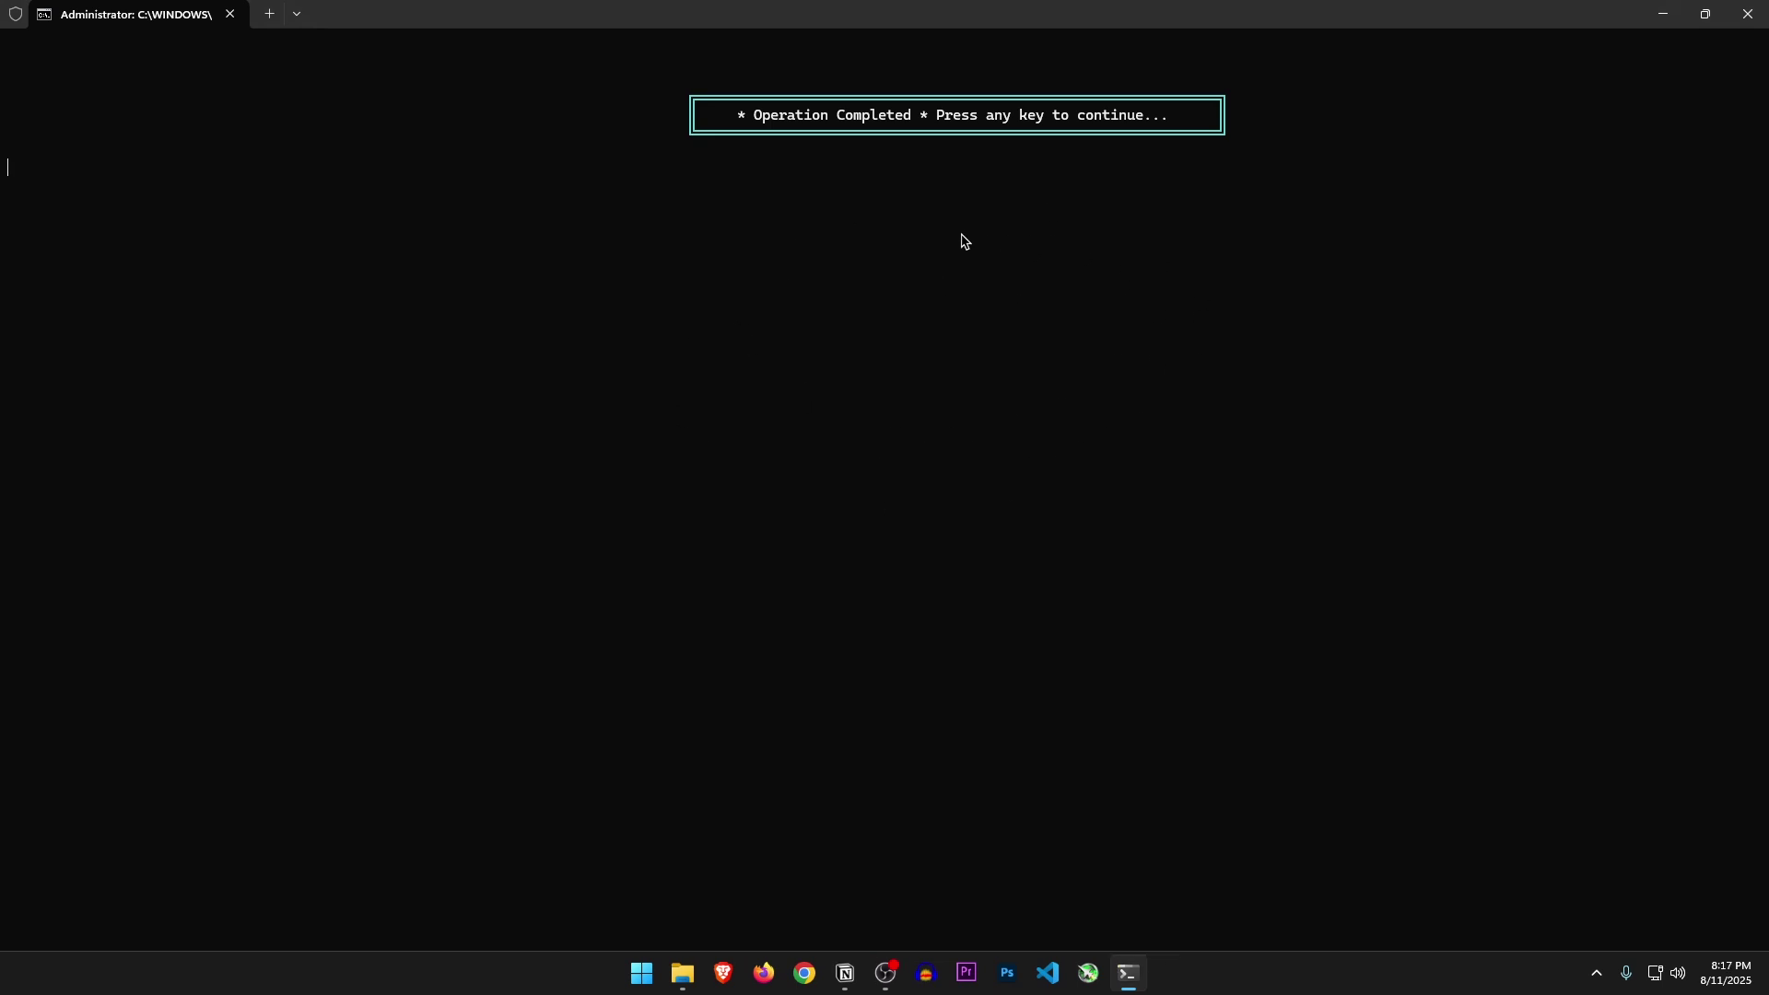
# Enter System Debloat, dismiss the revert note, and disable GameDVR and Xbox (option 1)
pyautogui.press('Return')
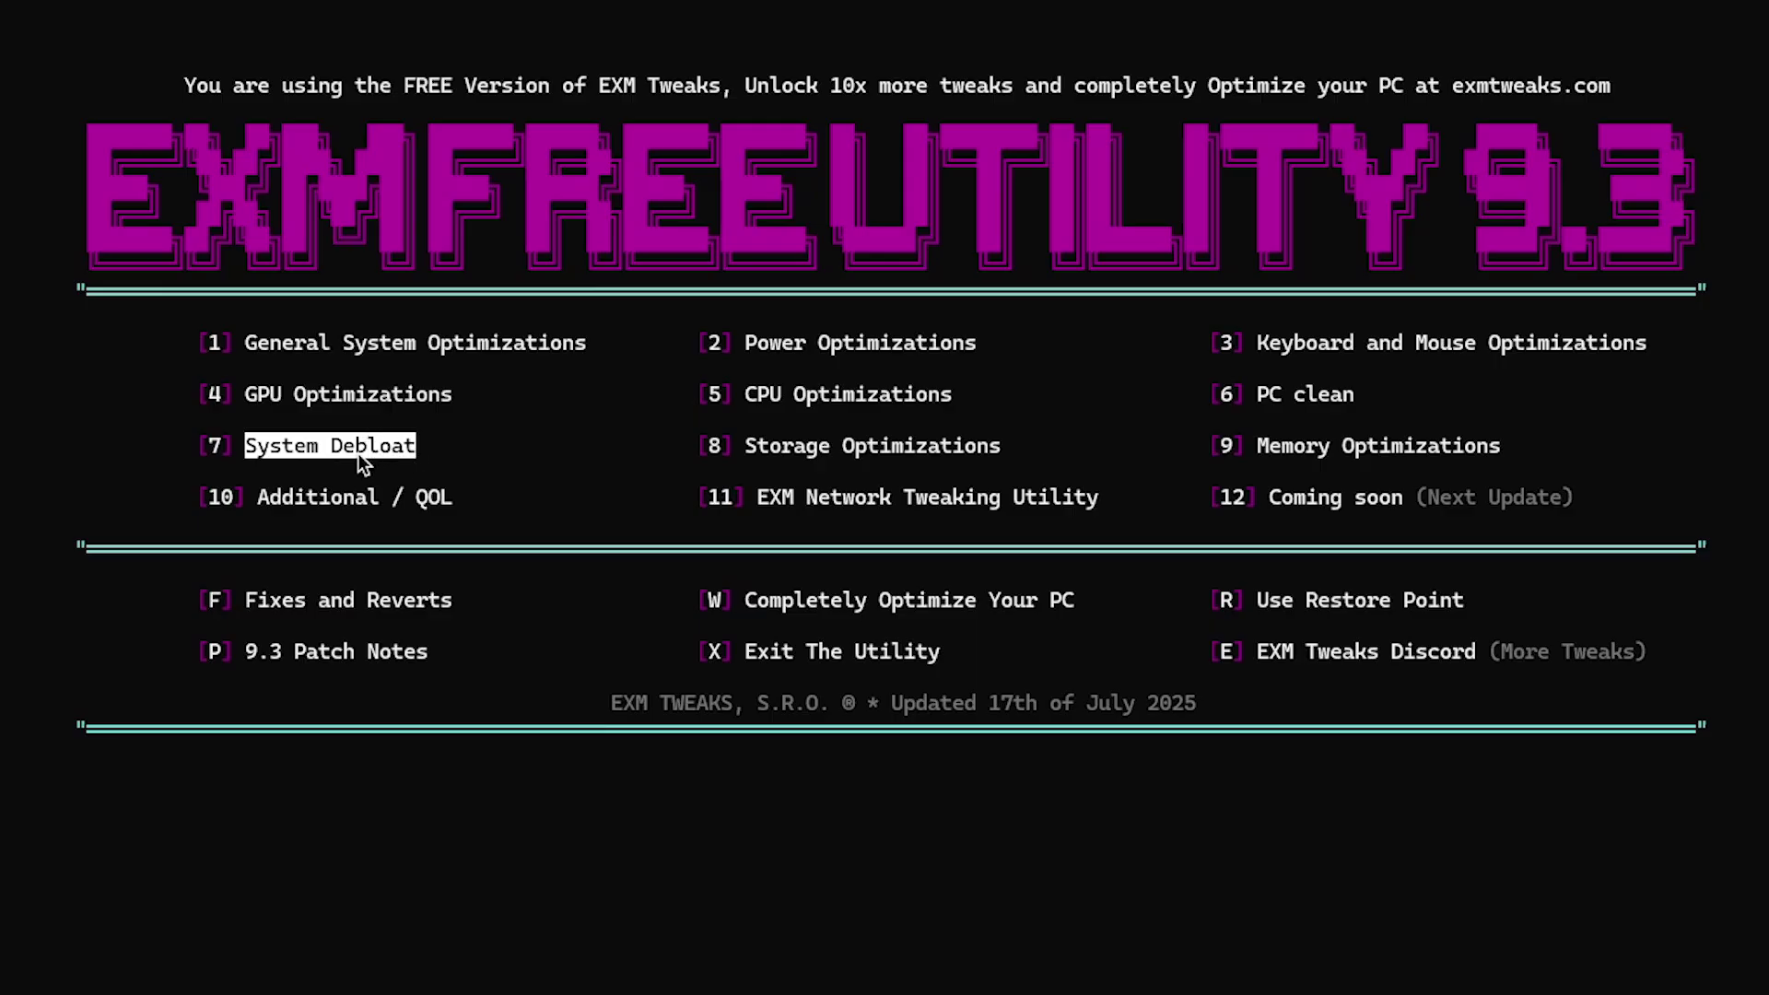
pyautogui.click(373, 448)
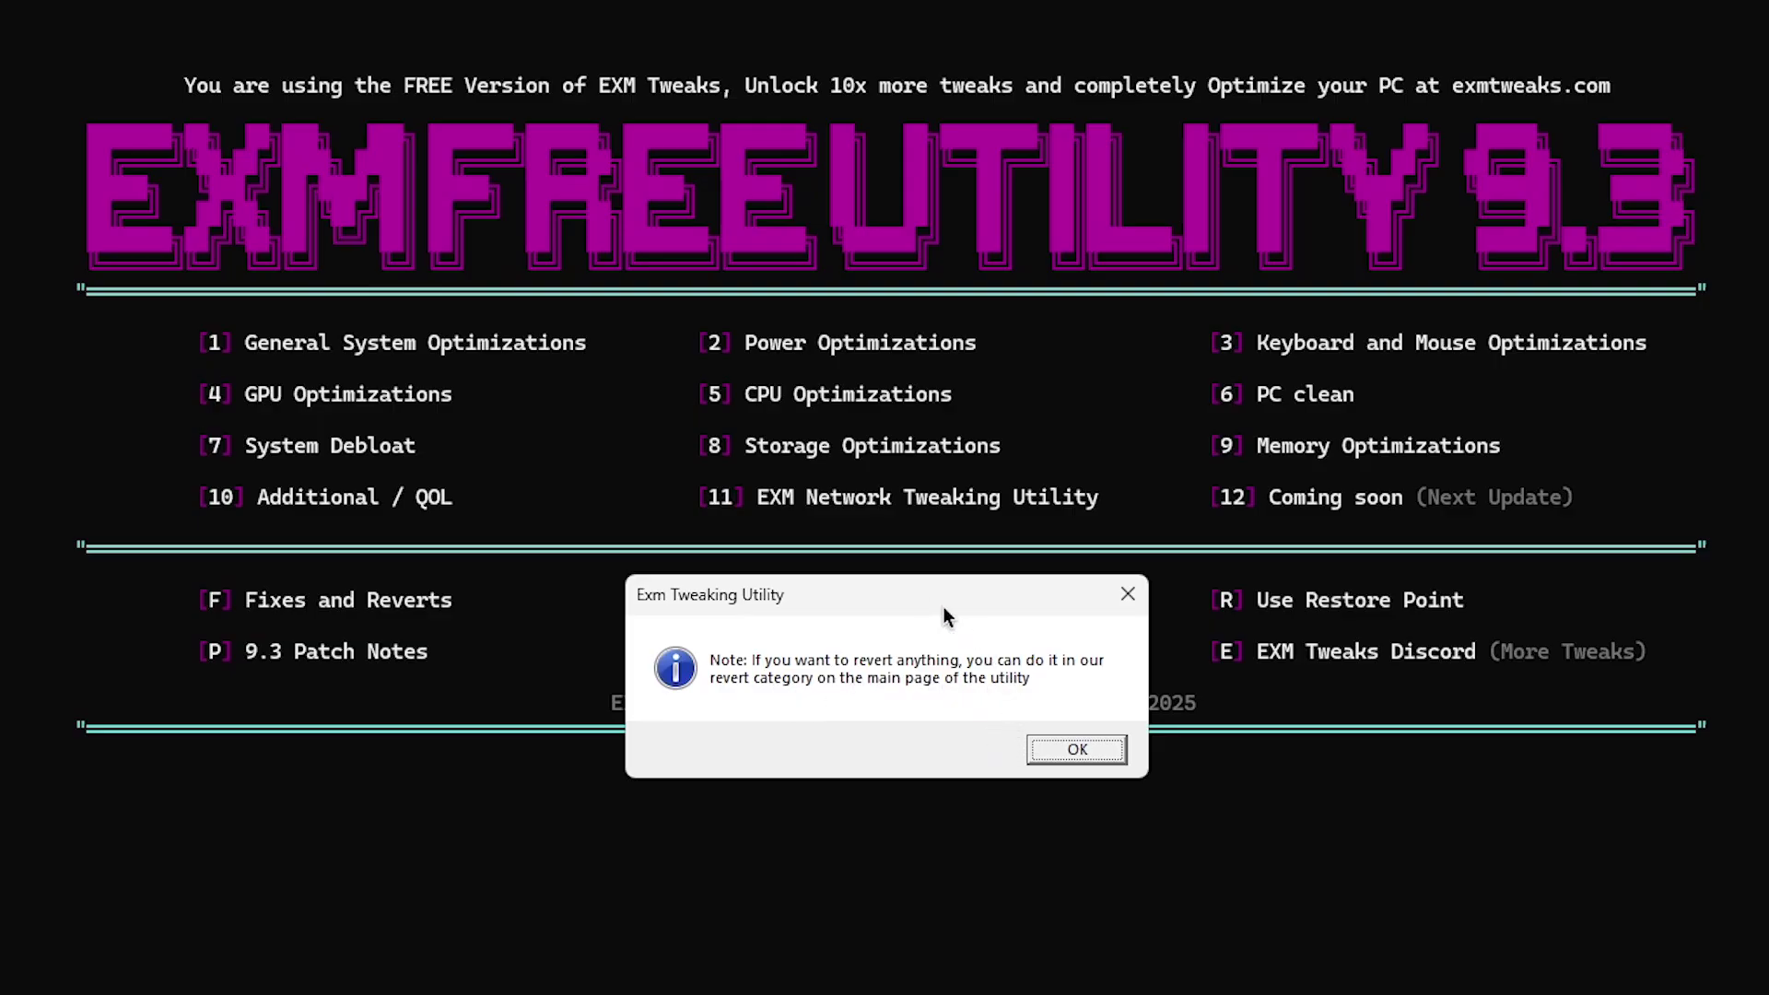
pyautogui.moveTo(943, 606); pyautogui.dragTo(879, 819)
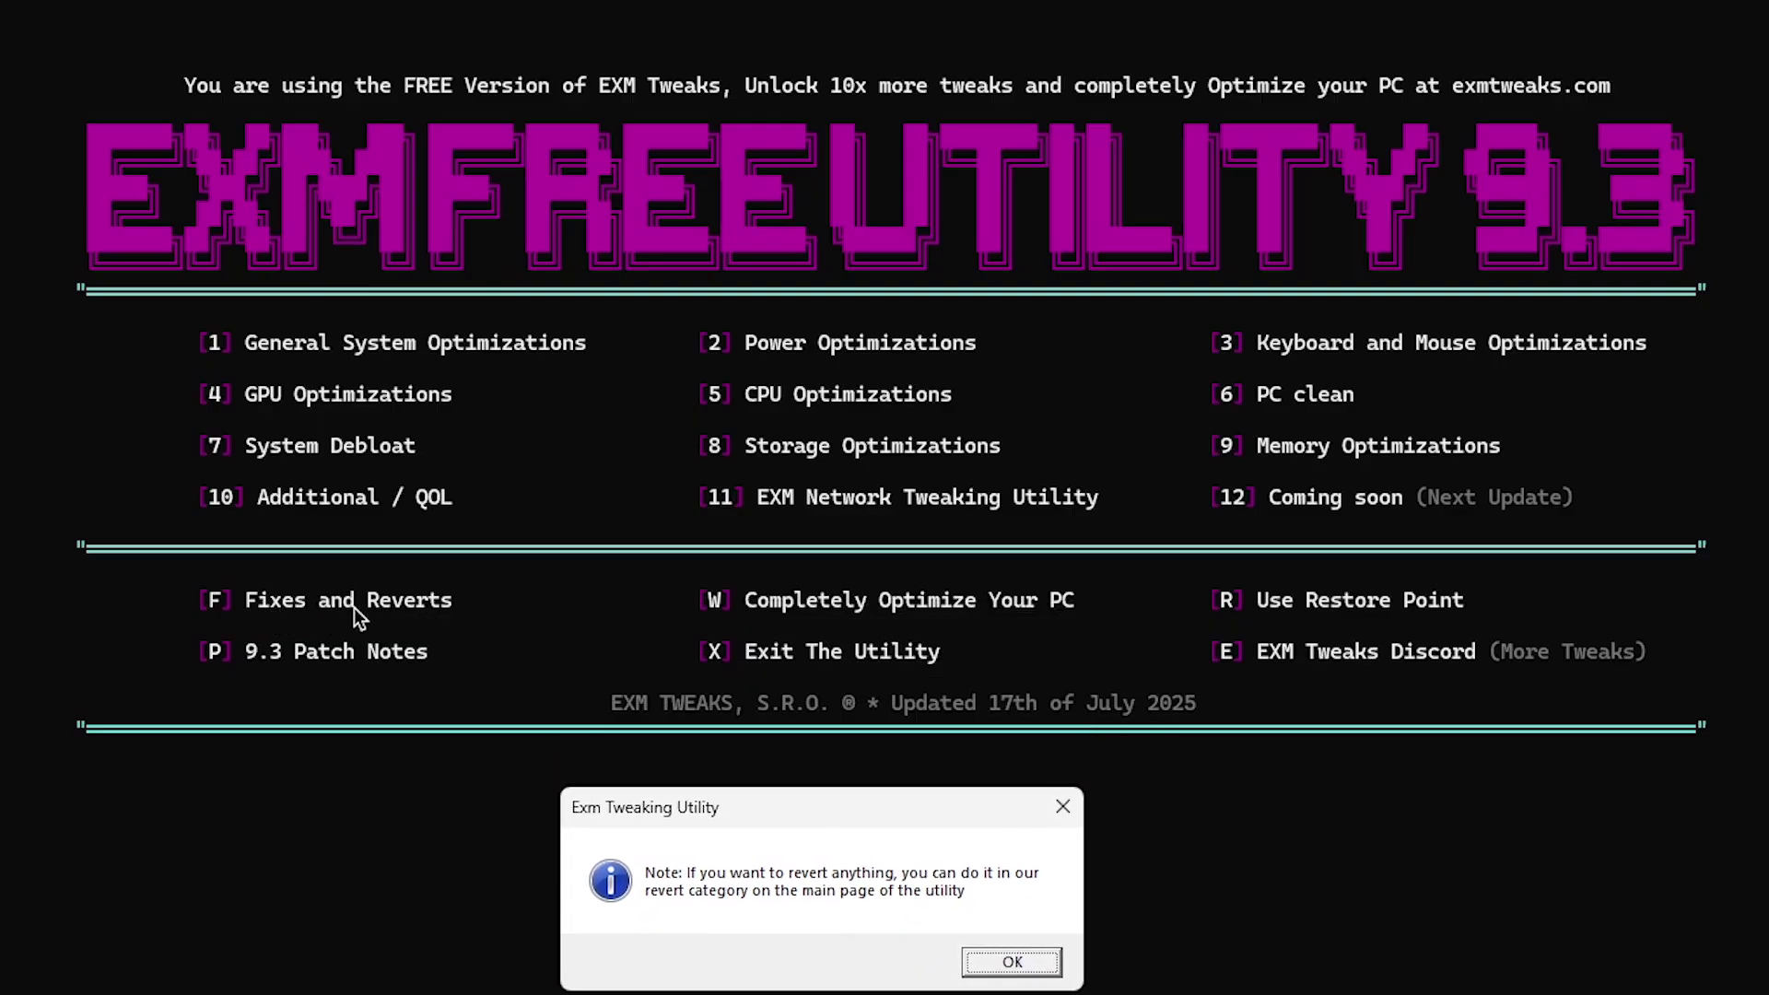
pyautogui.press('Return')
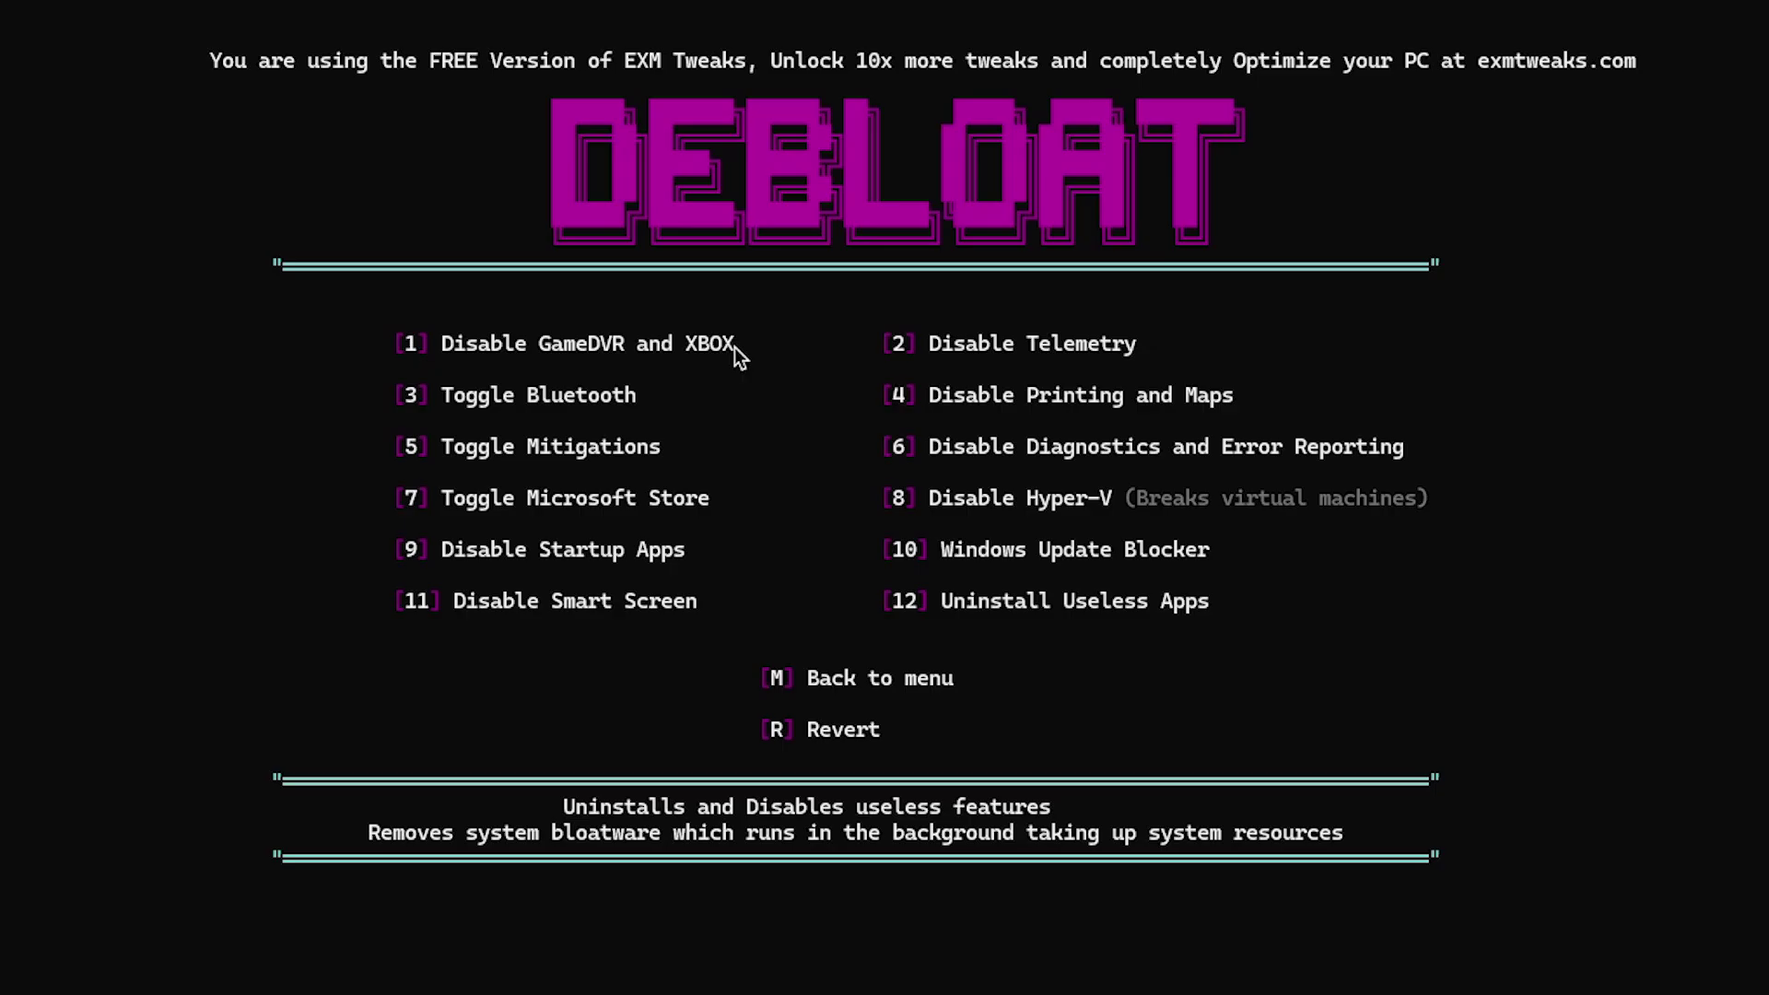
pyautogui.write('1')
pyautogui.press('Return')
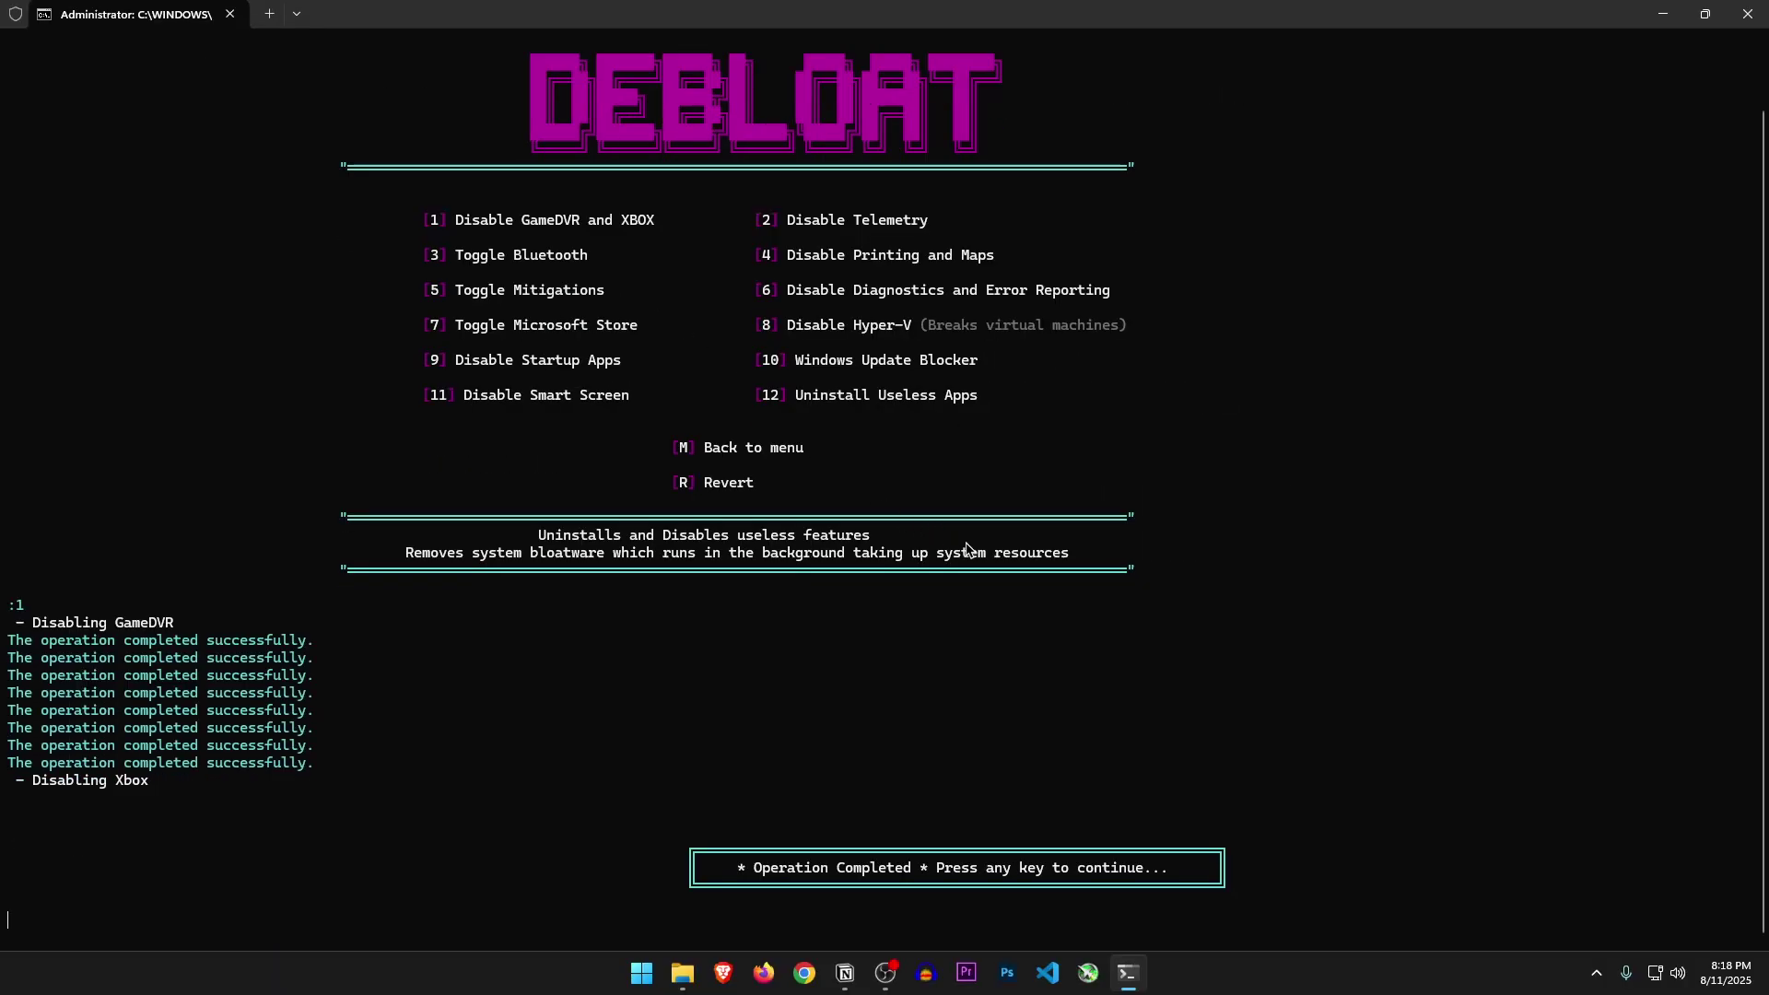
pyautogui.press('Return')
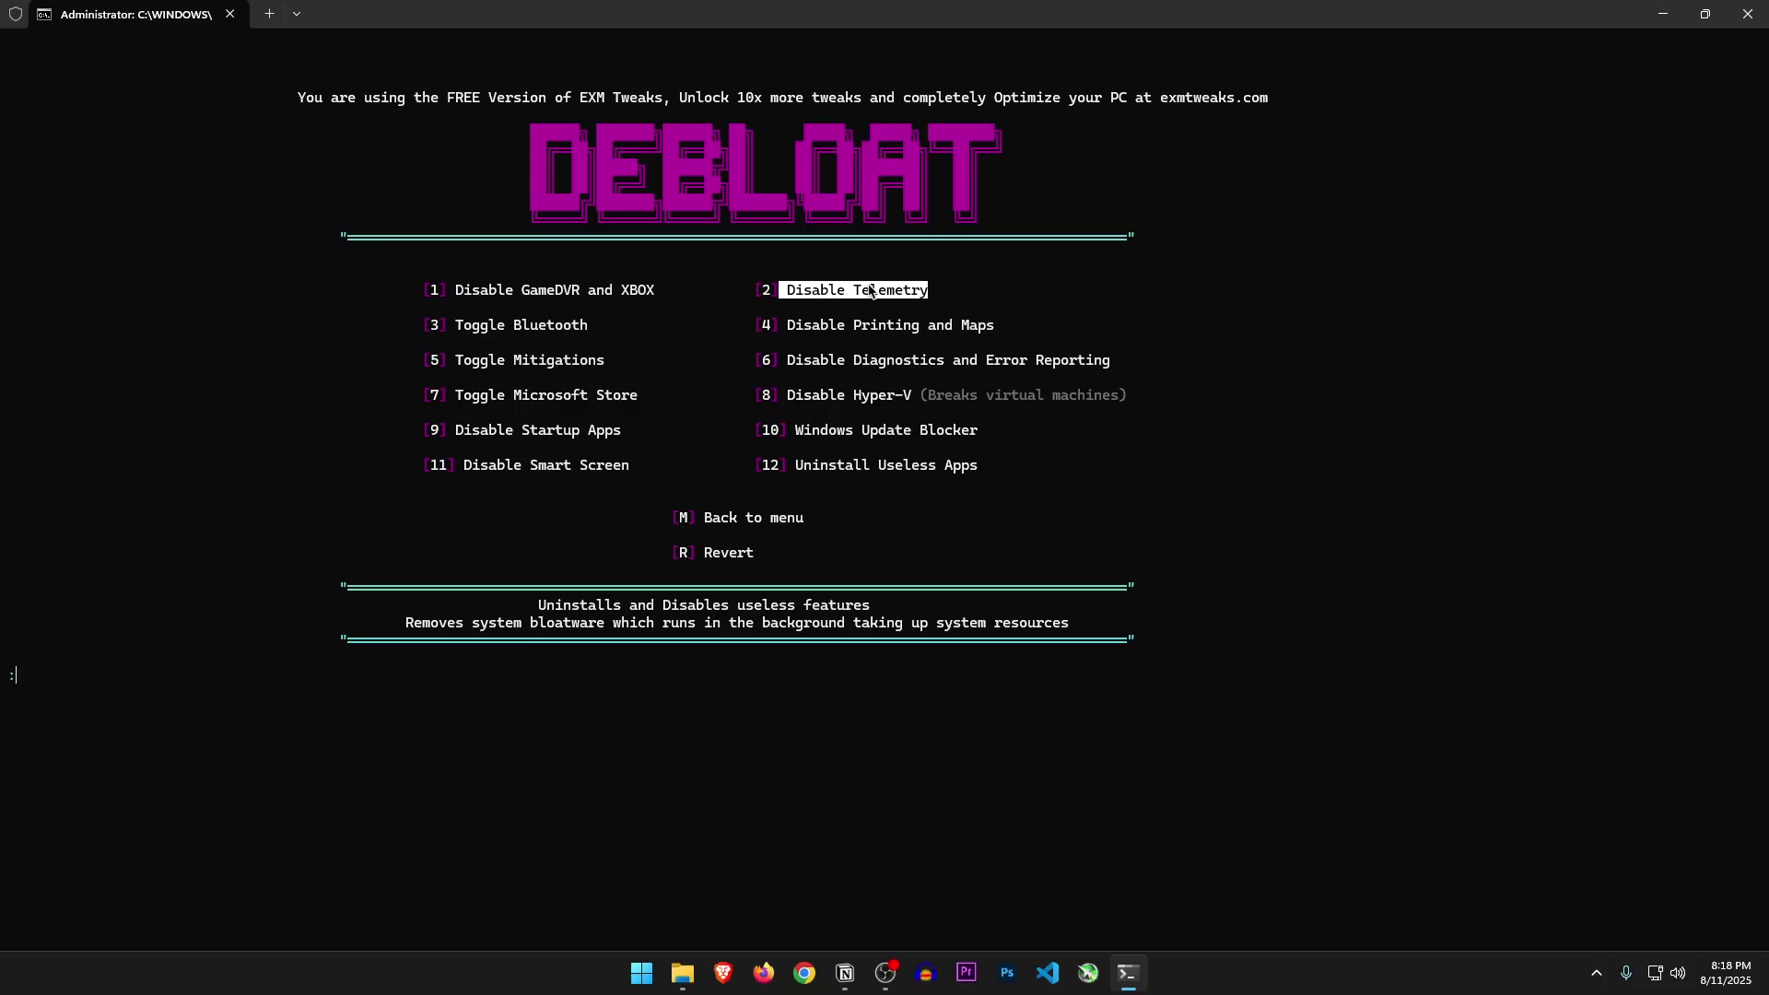
# Run Disable Telemetry (option 2) and Disable Printing and Maps (option 4)
pyautogui.write('2')
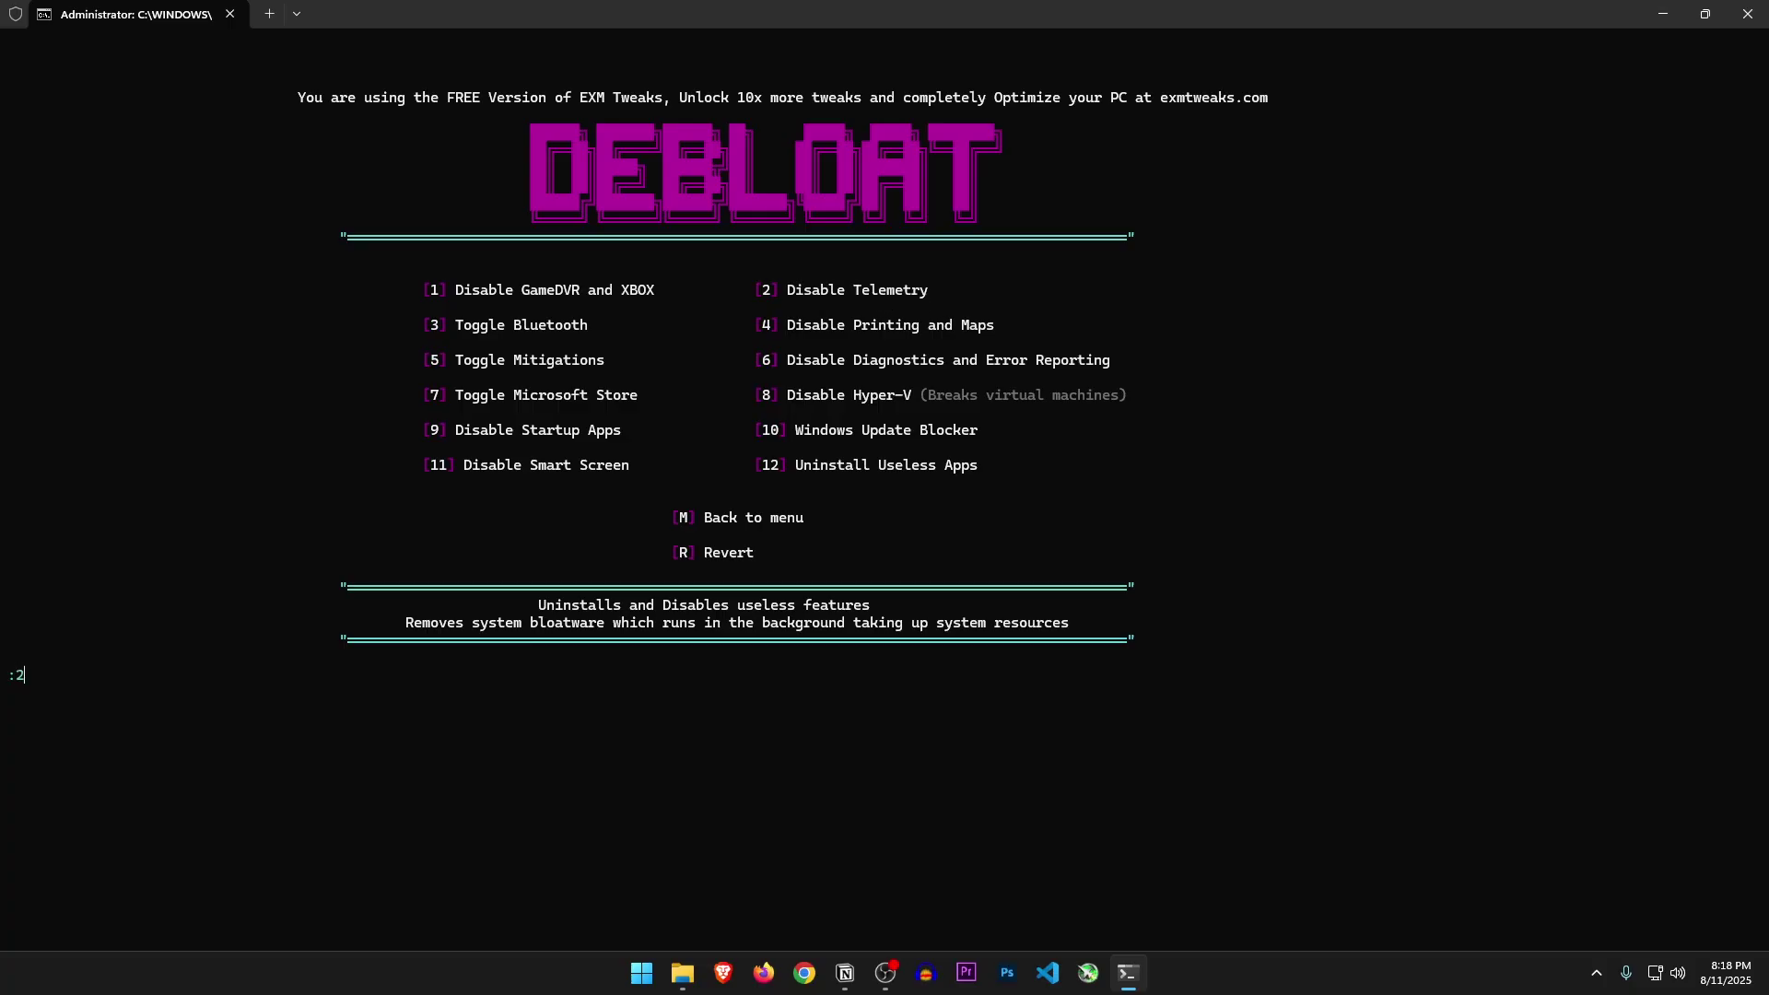
pyautogui.press('Return')
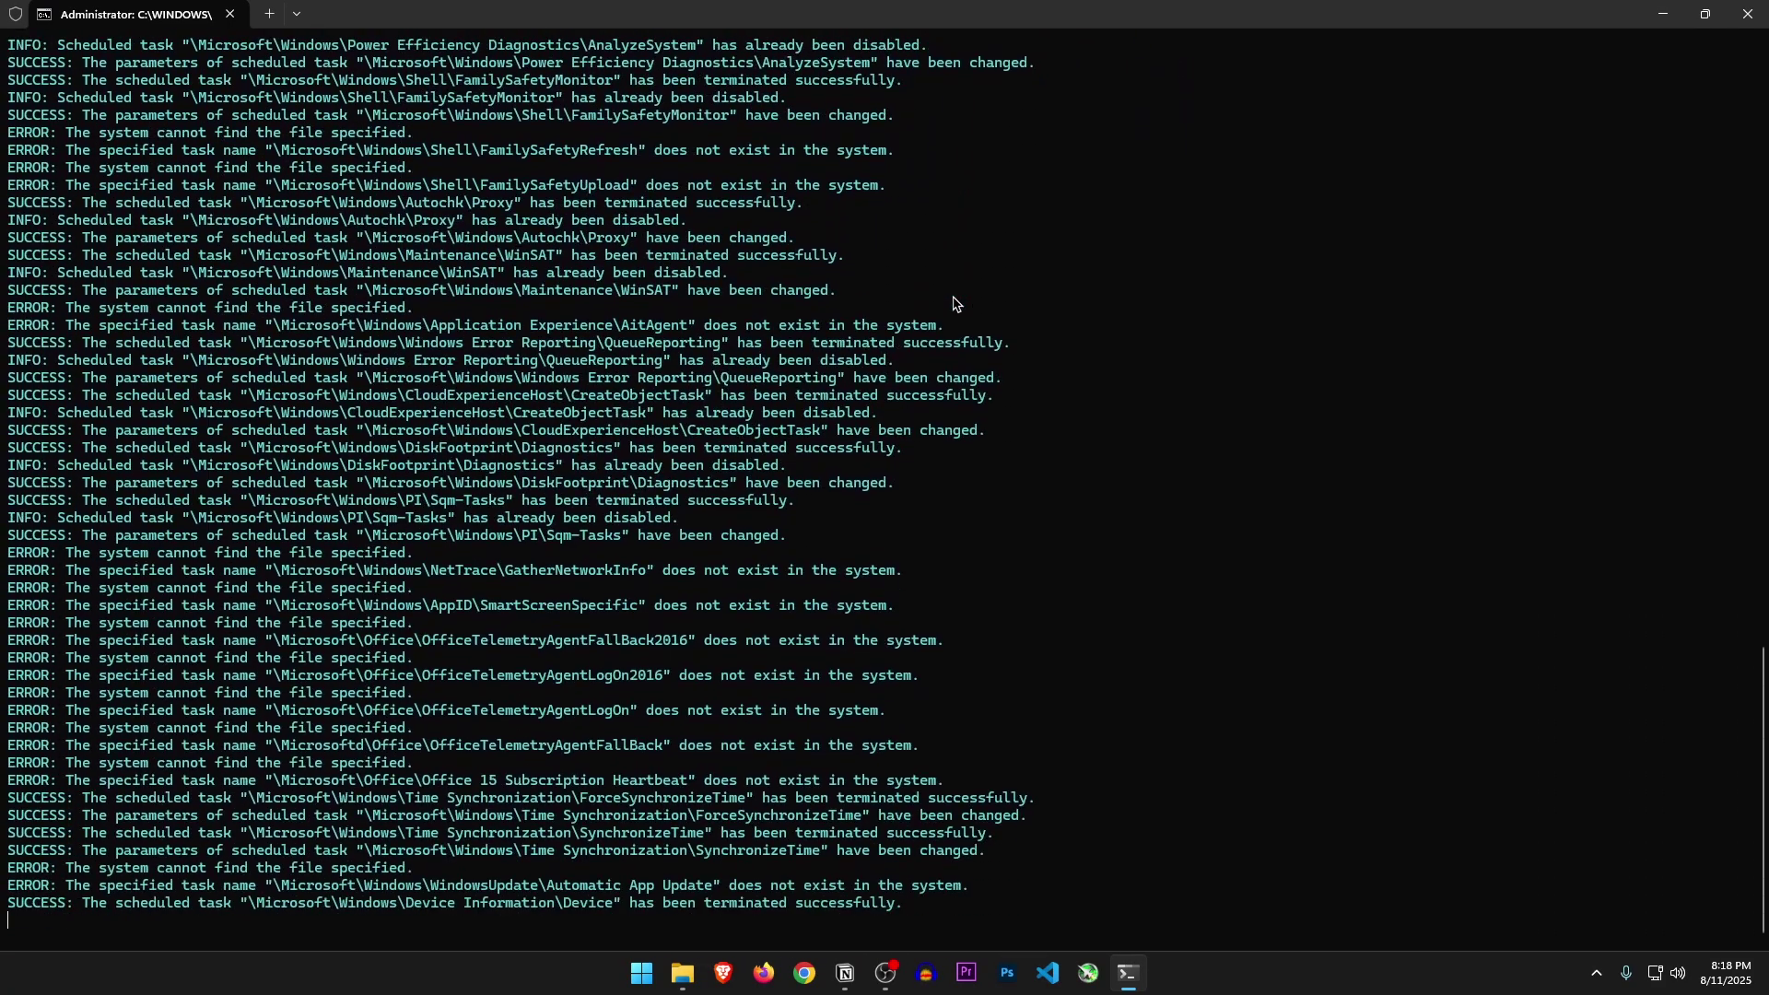
pyautogui.moveTo(558, 293); pyautogui.dragTo(665, 293)
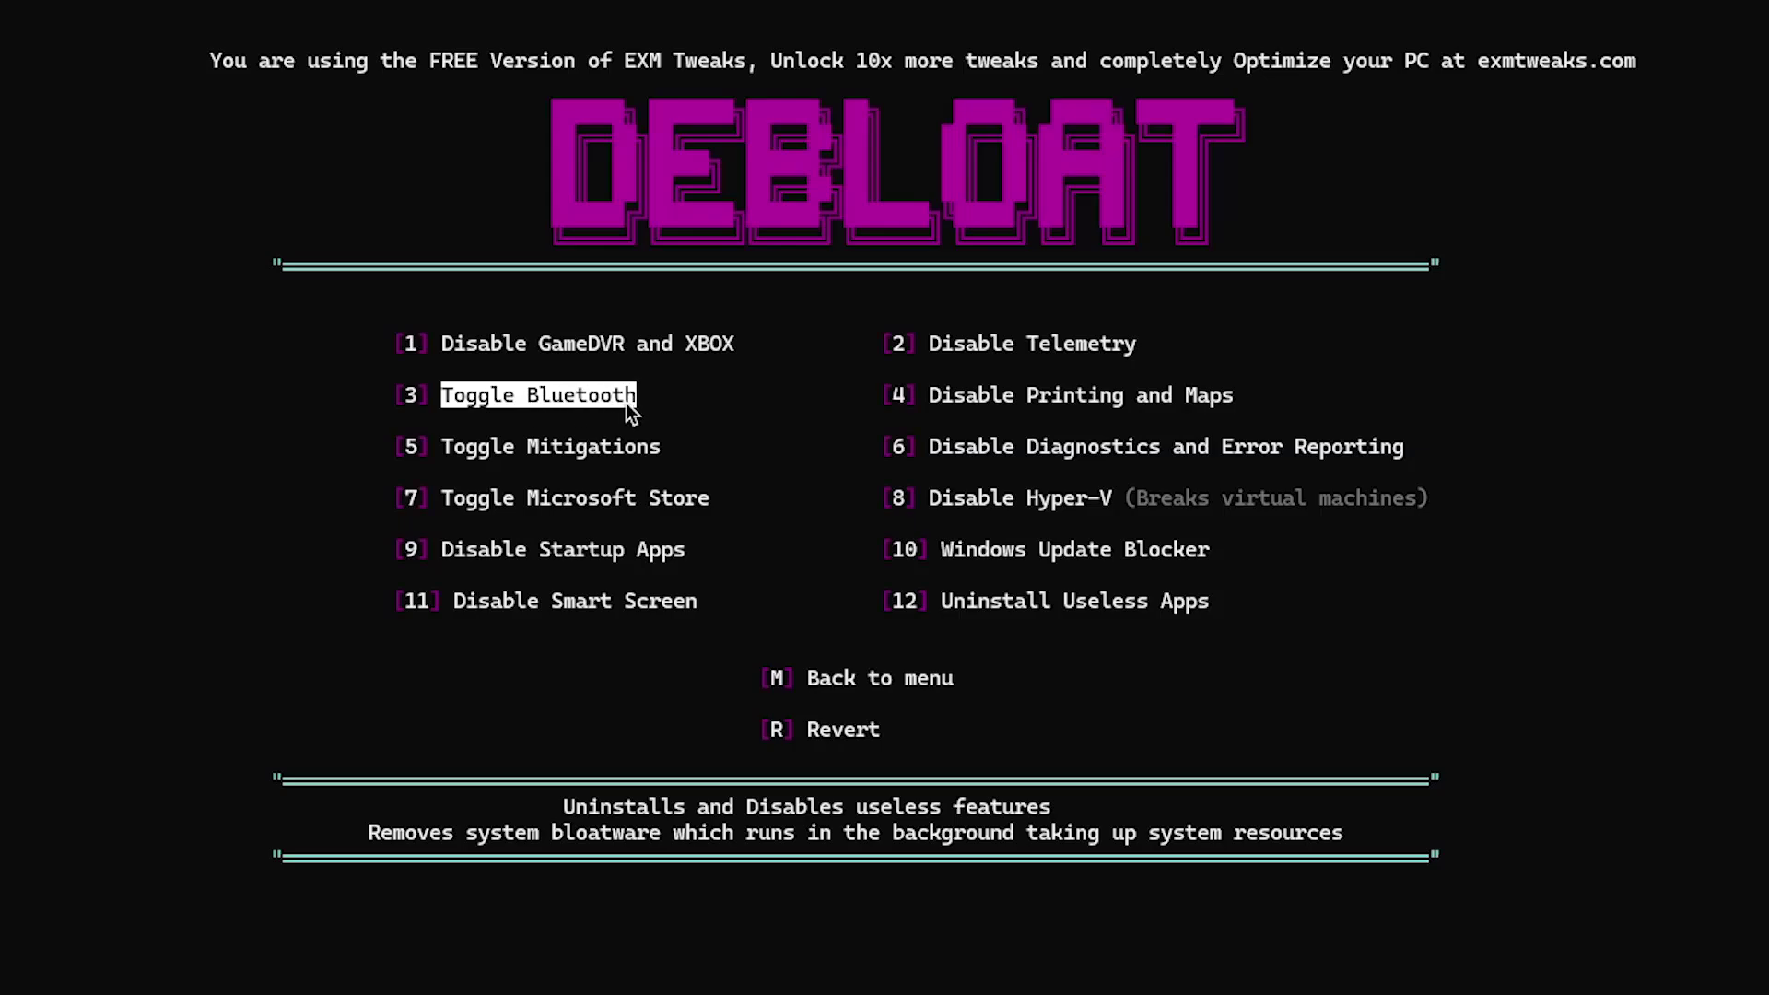
pyautogui.moveTo(929, 396); pyautogui.dragTo(984, 401)
pyautogui.moveTo(1106, 406); pyautogui.dragTo(1226, 403)
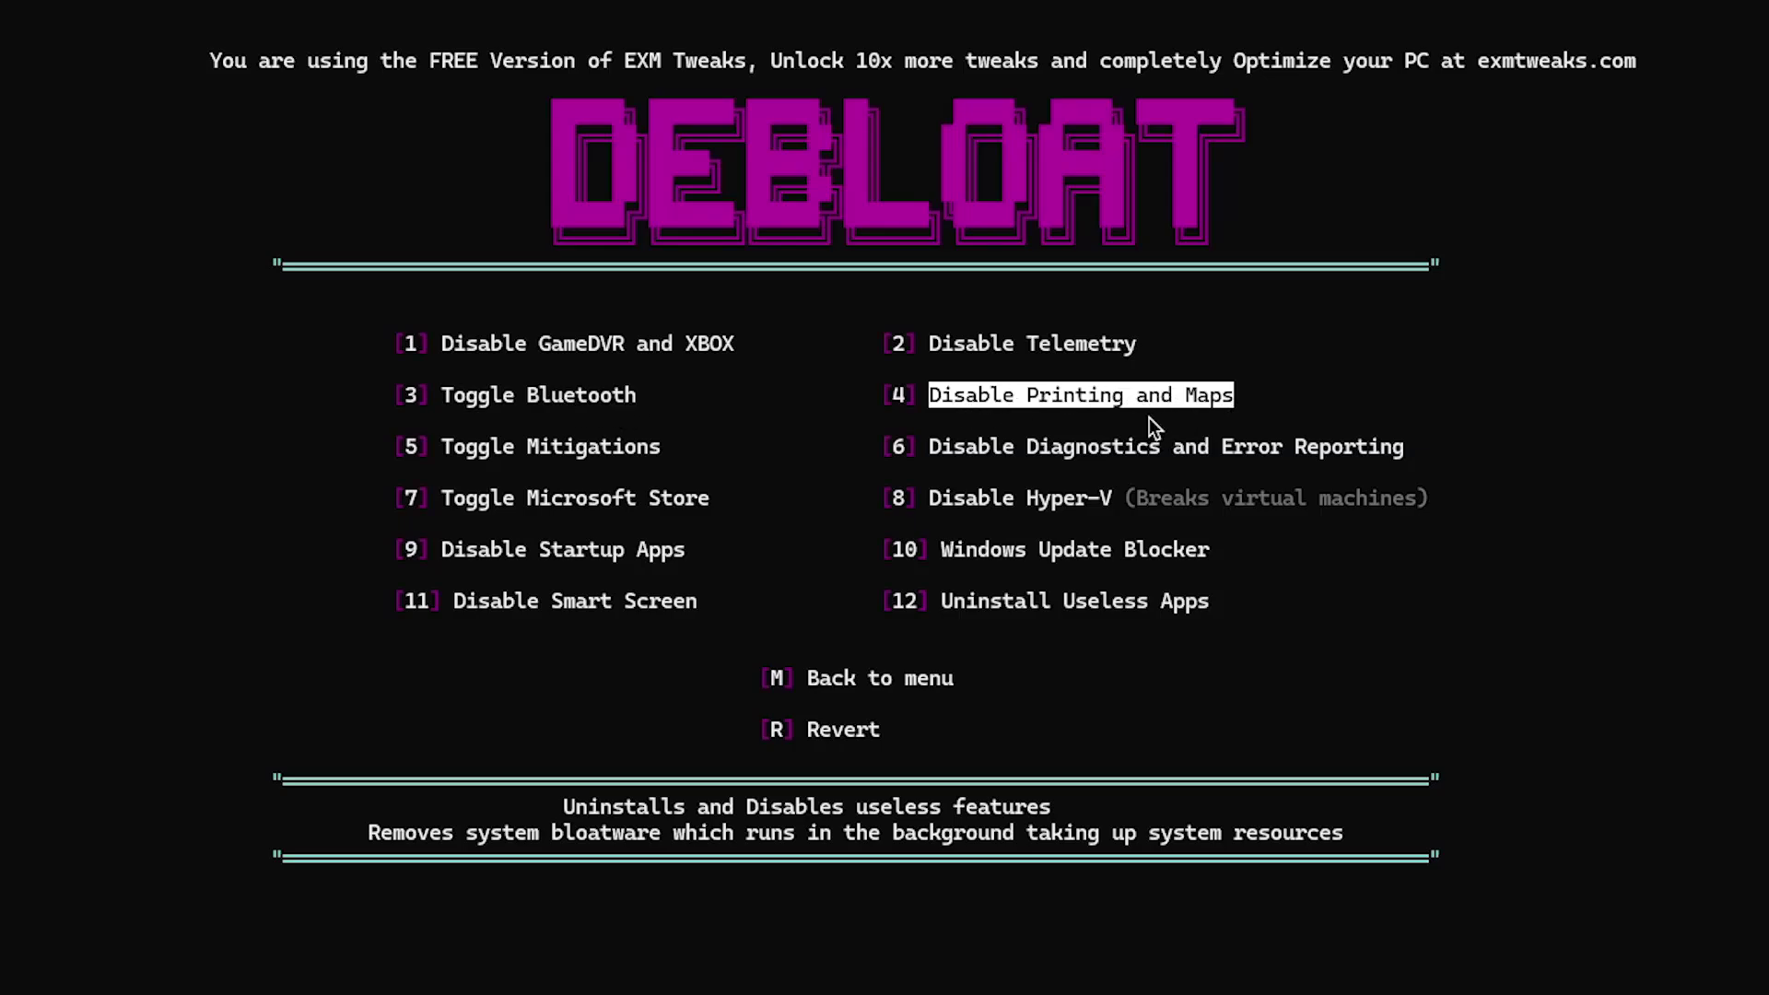
pyautogui.write('4')
pyautogui.press('Return')
pyautogui.press('Return')
pyautogui.moveTo(441, 446); pyautogui.dragTo(554, 455)
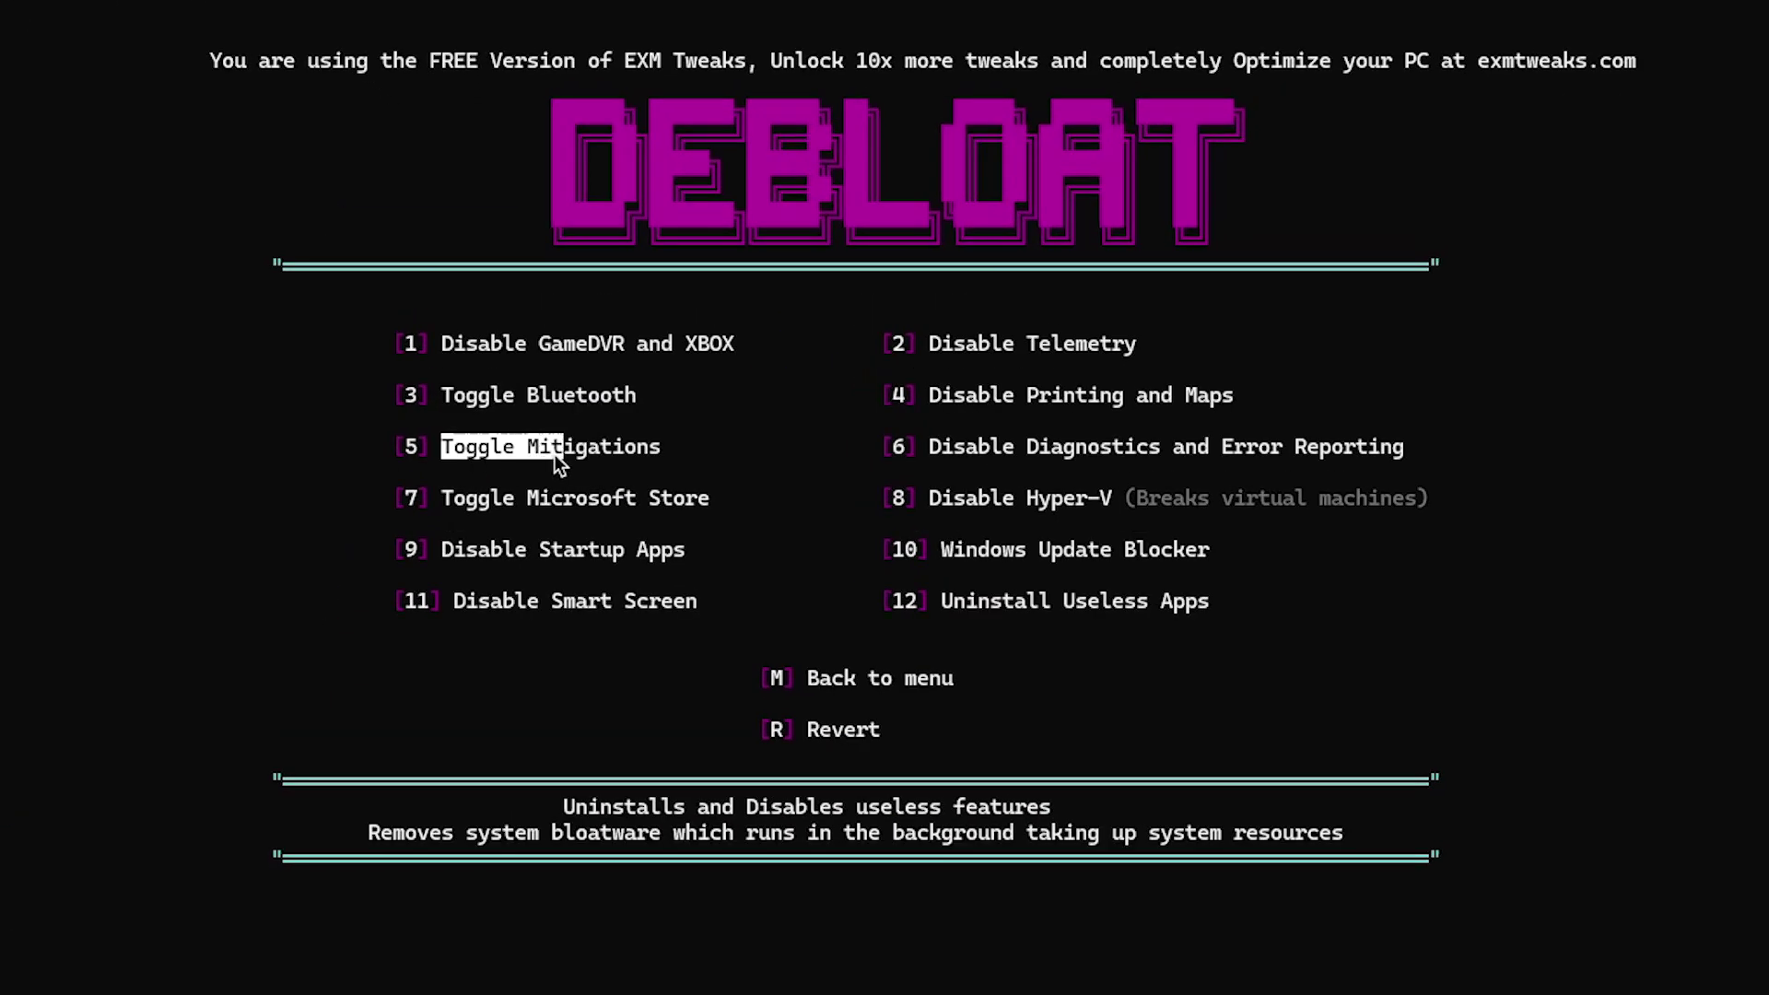
# Choose Disable Mitigations (option 1) under Toggle Mitigations (option 5), then return to the Debloat menu
pyautogui.write('5')
pyautogui.press('Return')
pyautogui.moveTo(514, 266); pyautogui.dragTo(746, 270)
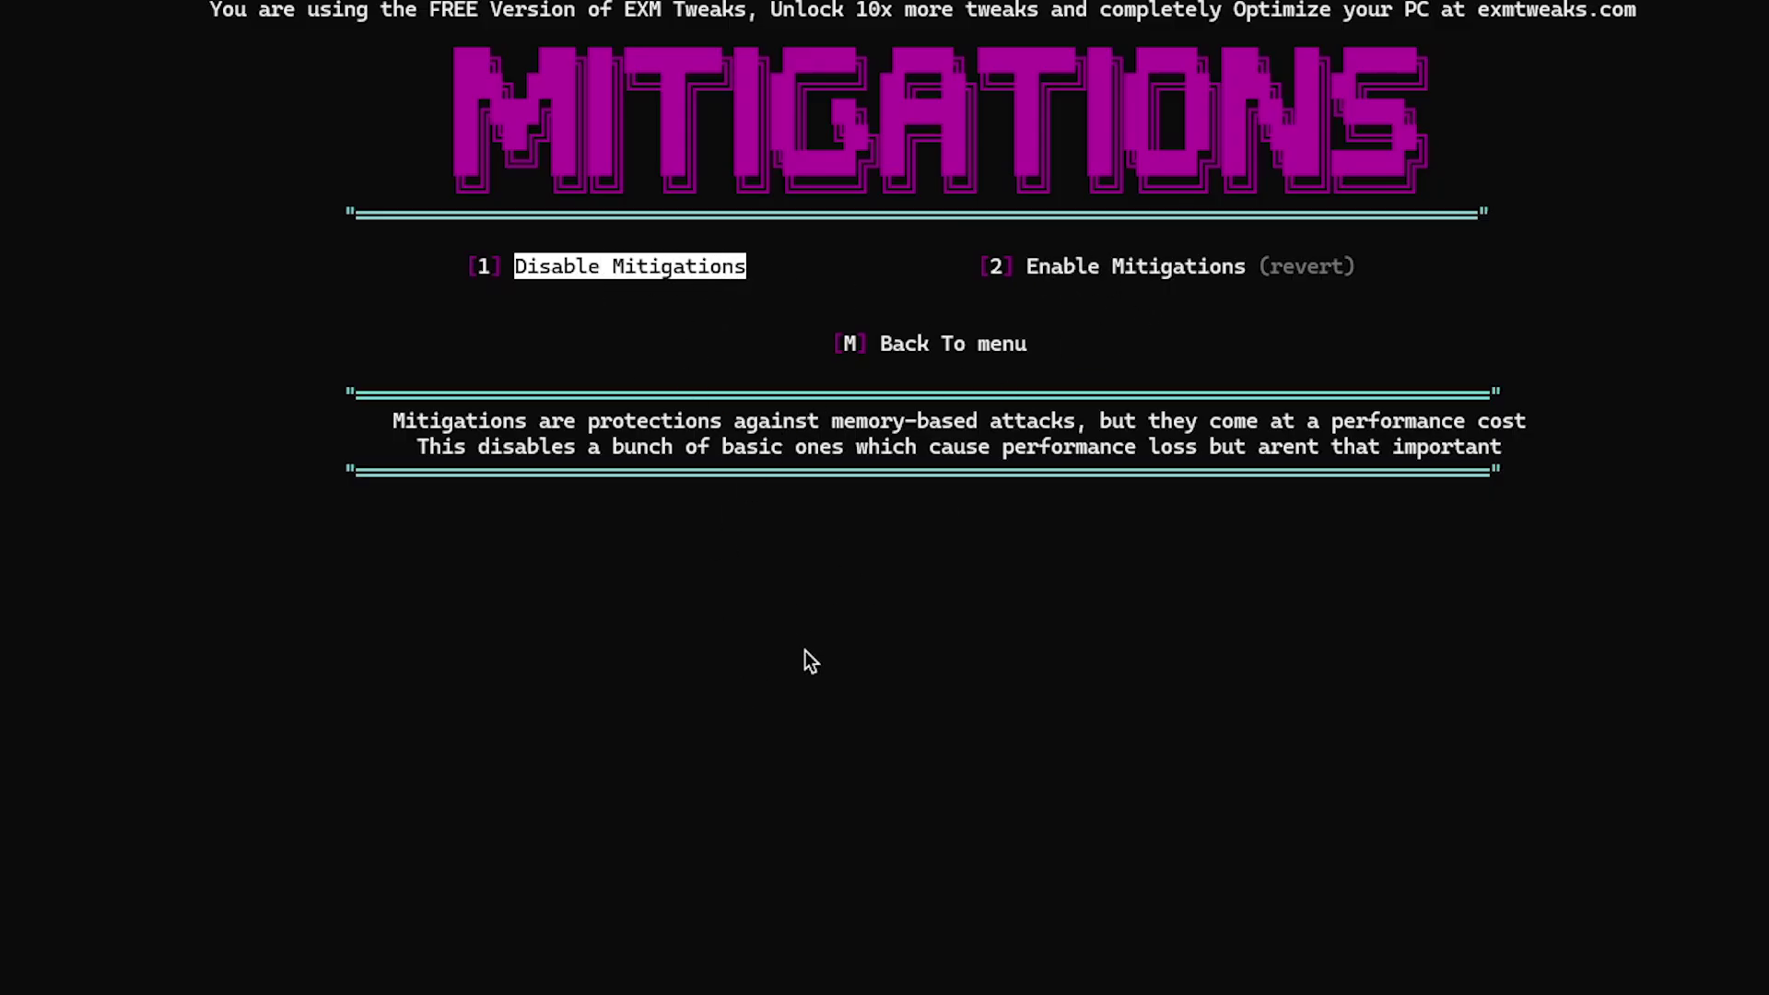
pyautogui.write('1')
pyautogui.press('Return')
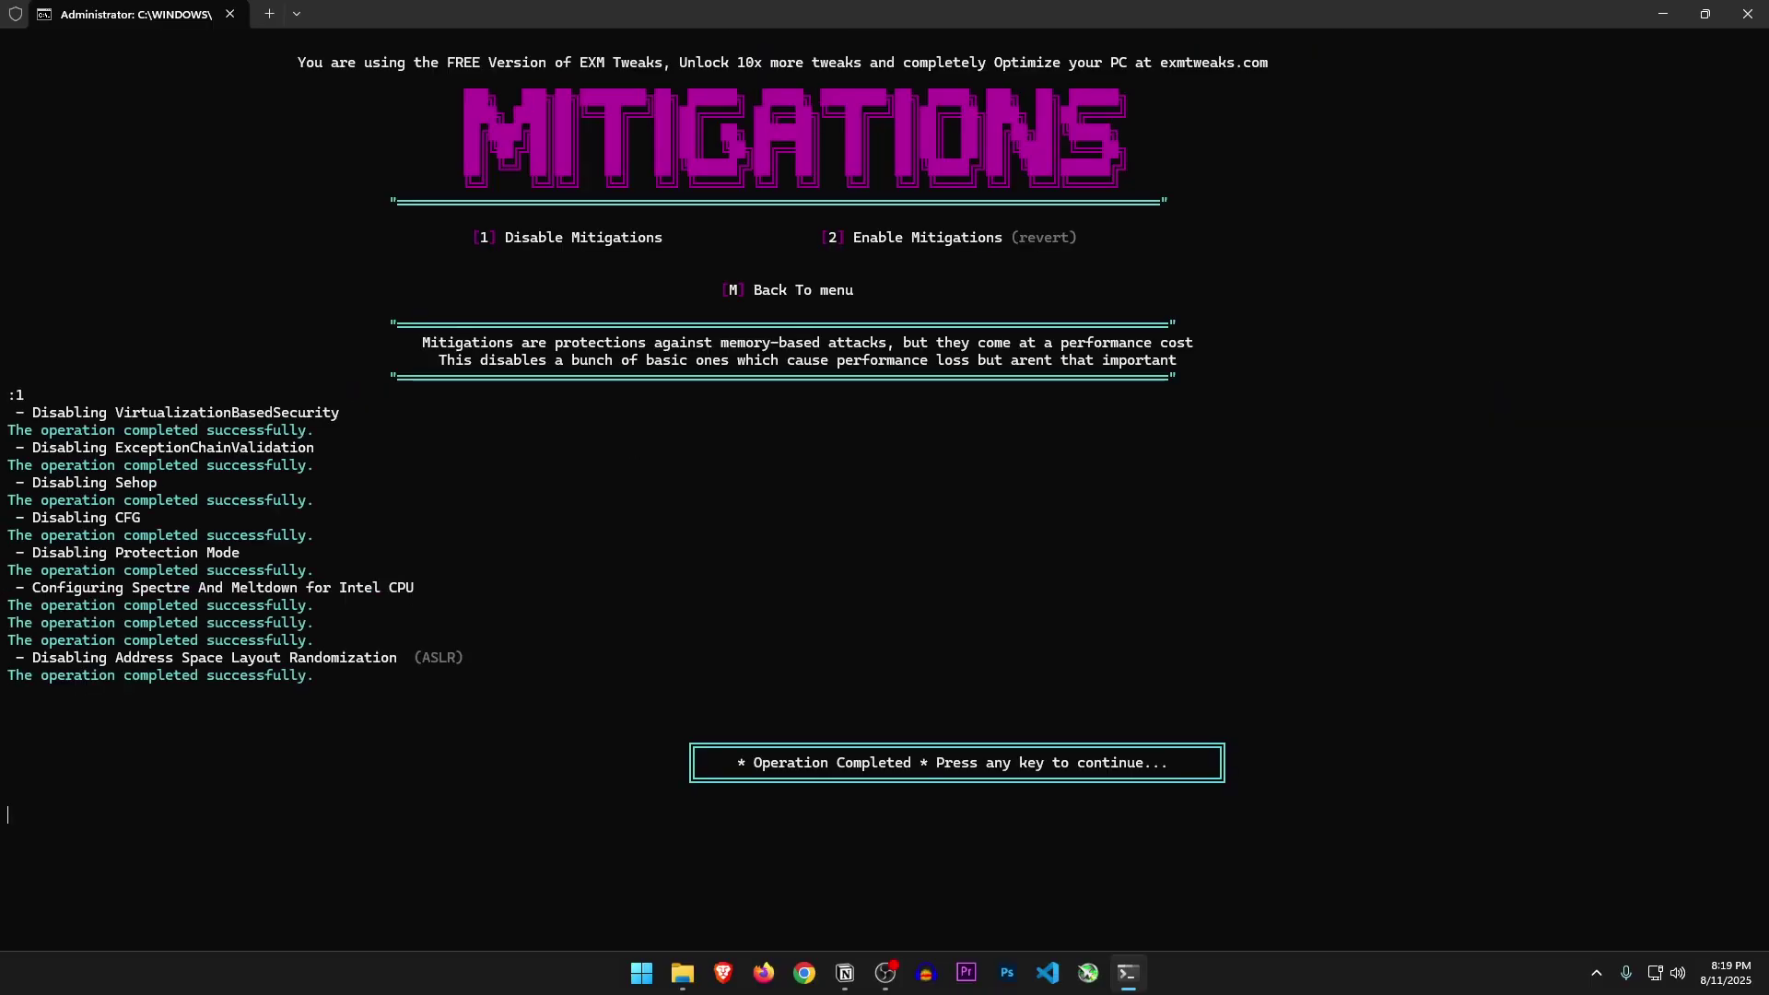
pyautogui.moveTo(422, 342); pyautogui.dragTo(619, 340)
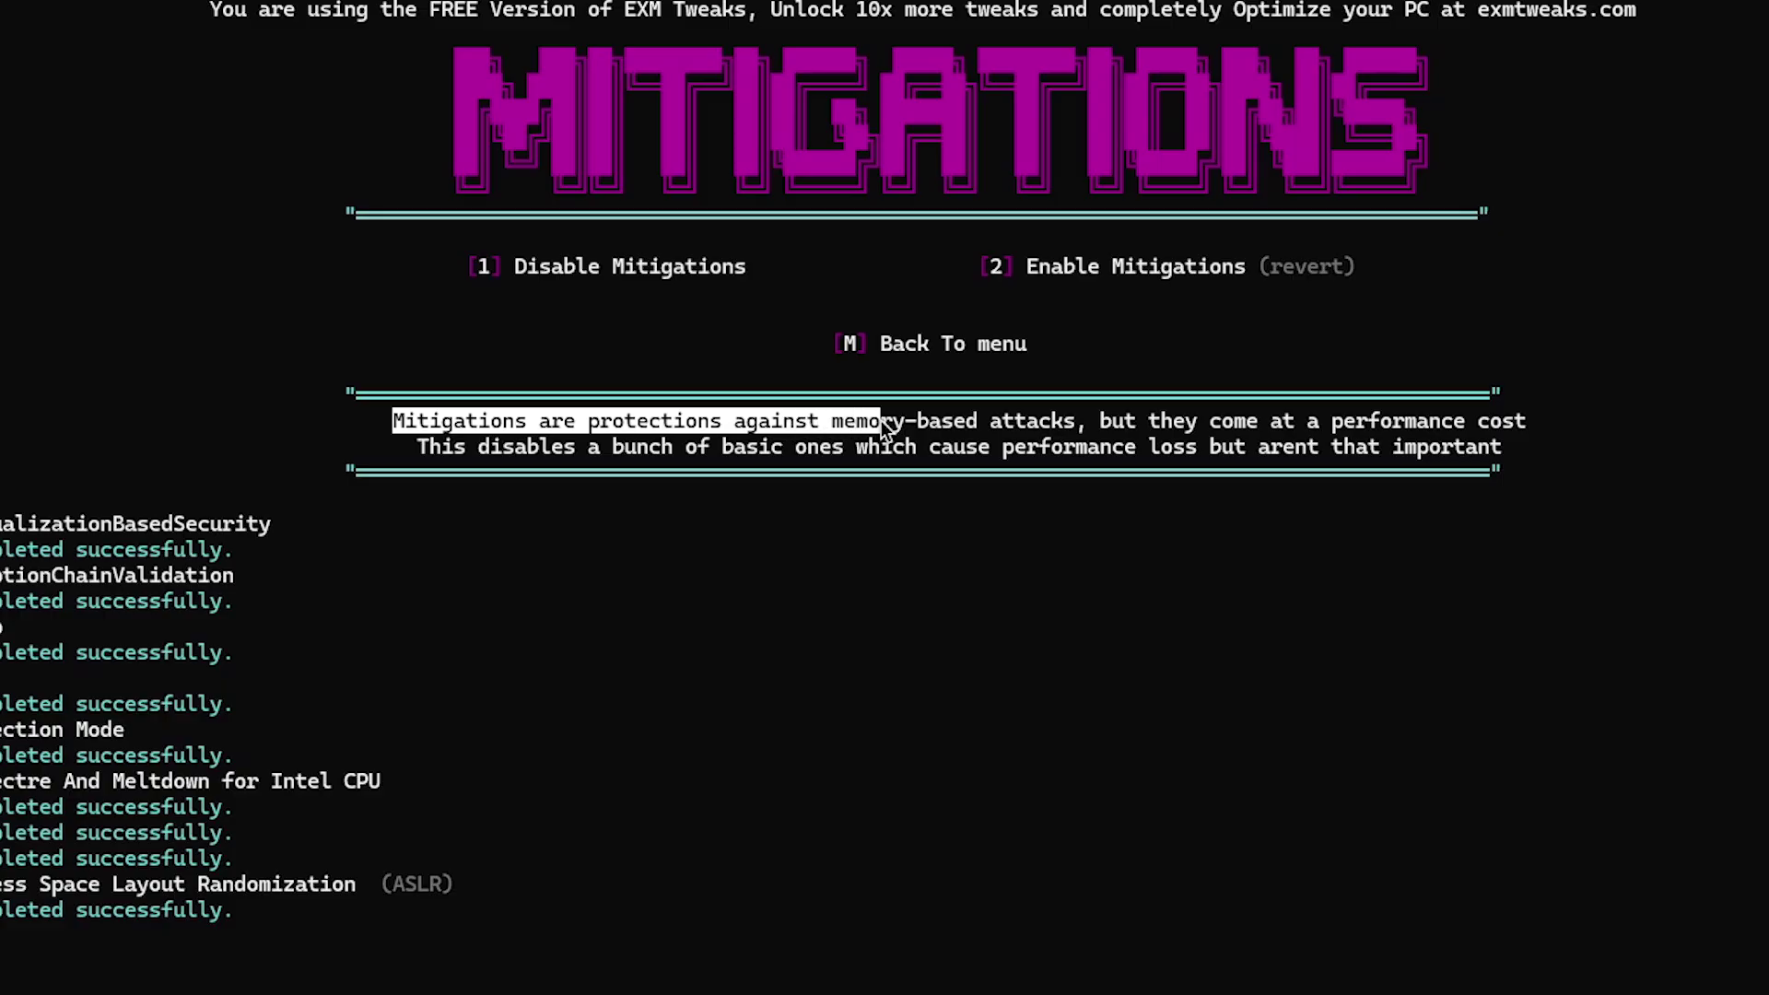
pyautogui.moveTo(881, 420); pyautogui.dragTo(959, 434)
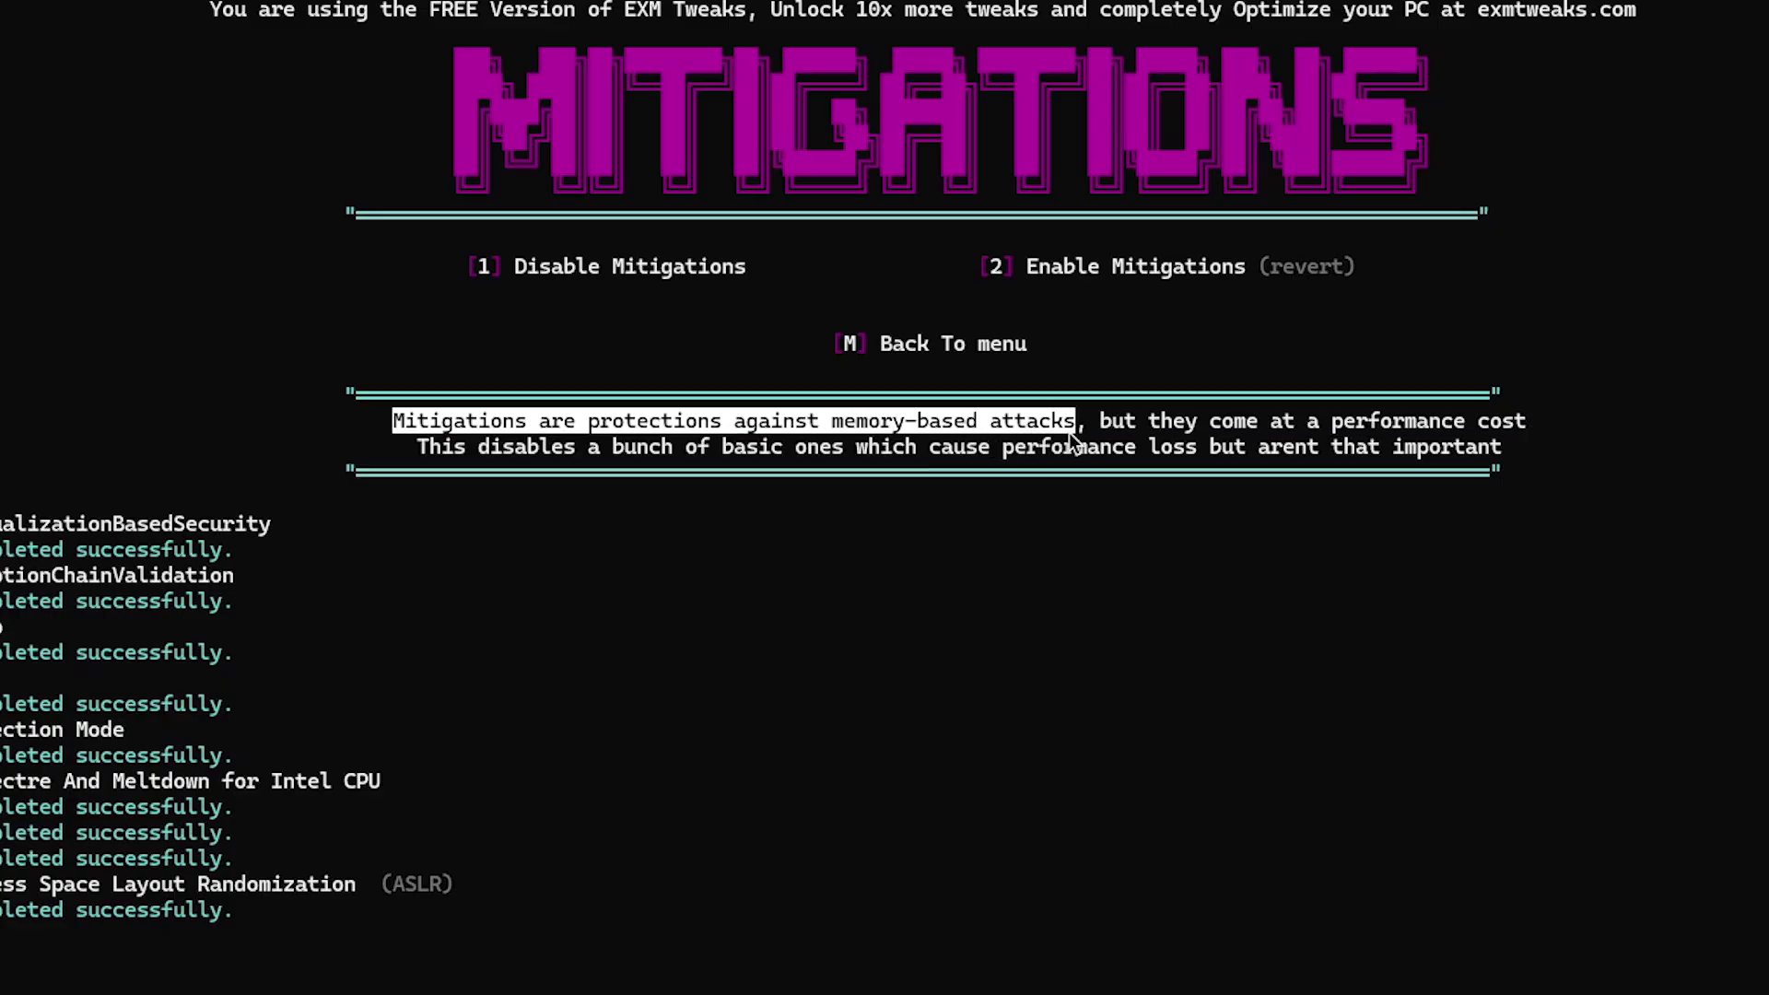
pyautogui.moveTo(1085, 424); pyautogui.dragTo(1441, 446)
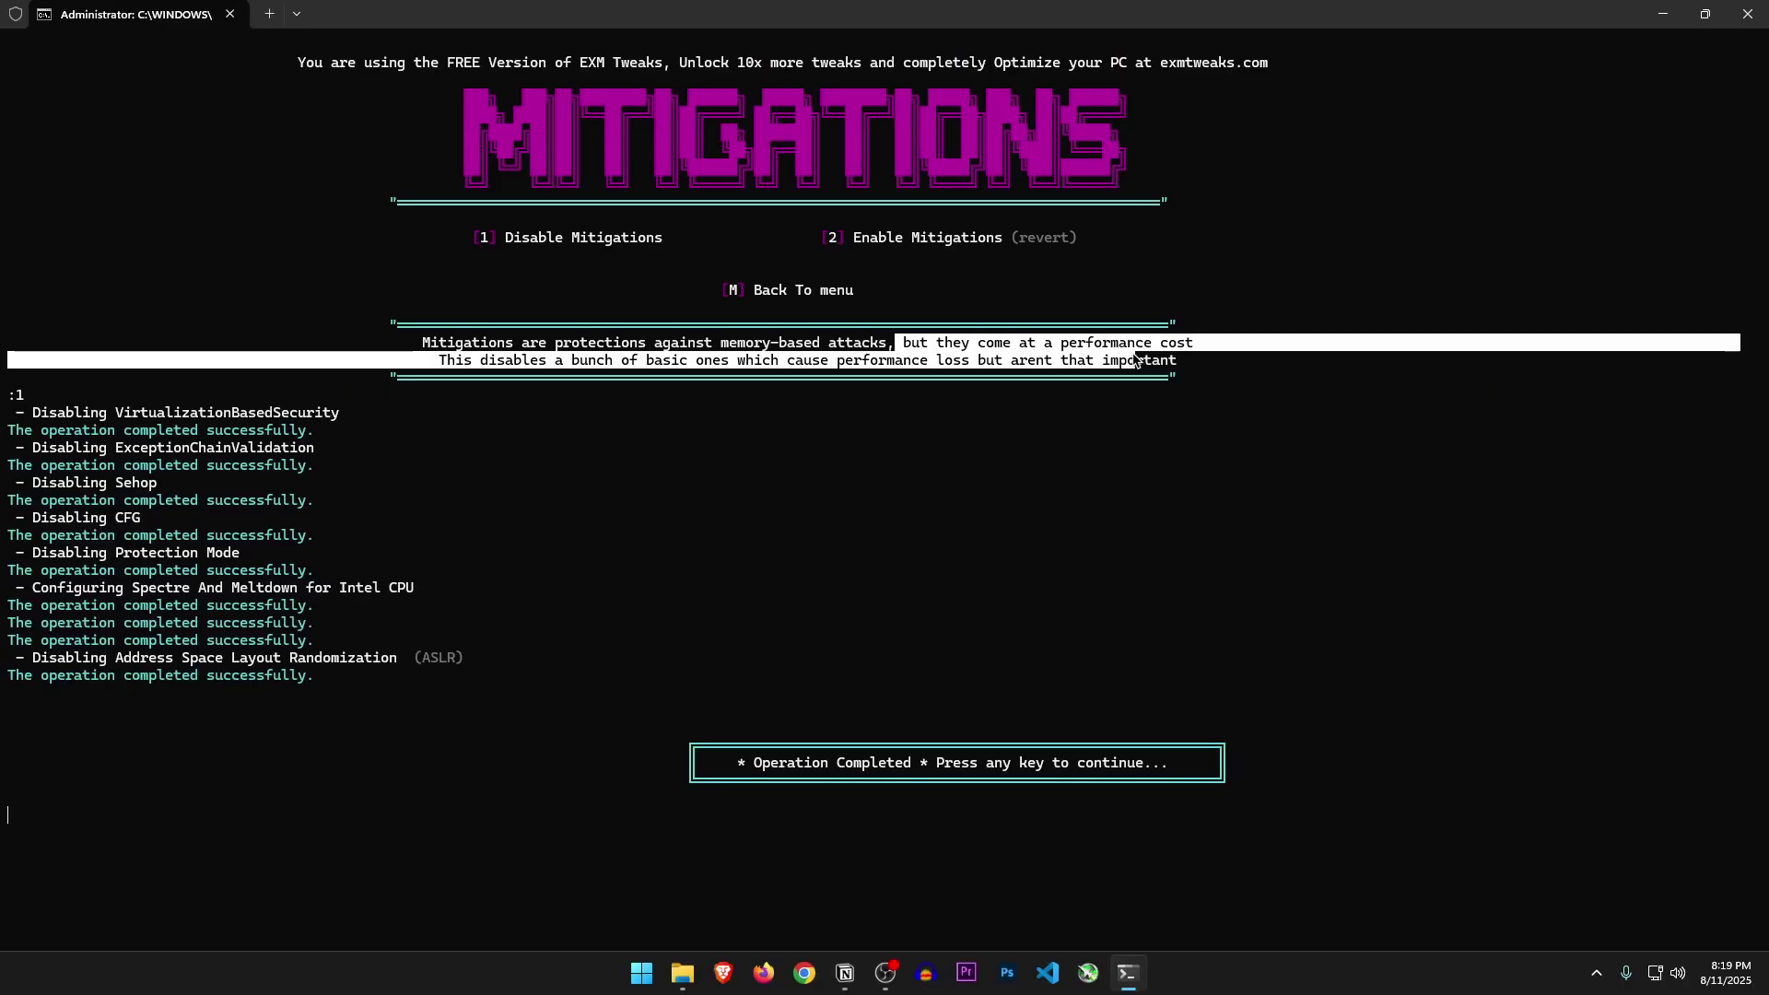
pyautogui.moveTo(1136, 359); pyautogui.dragTo(1196, 344)
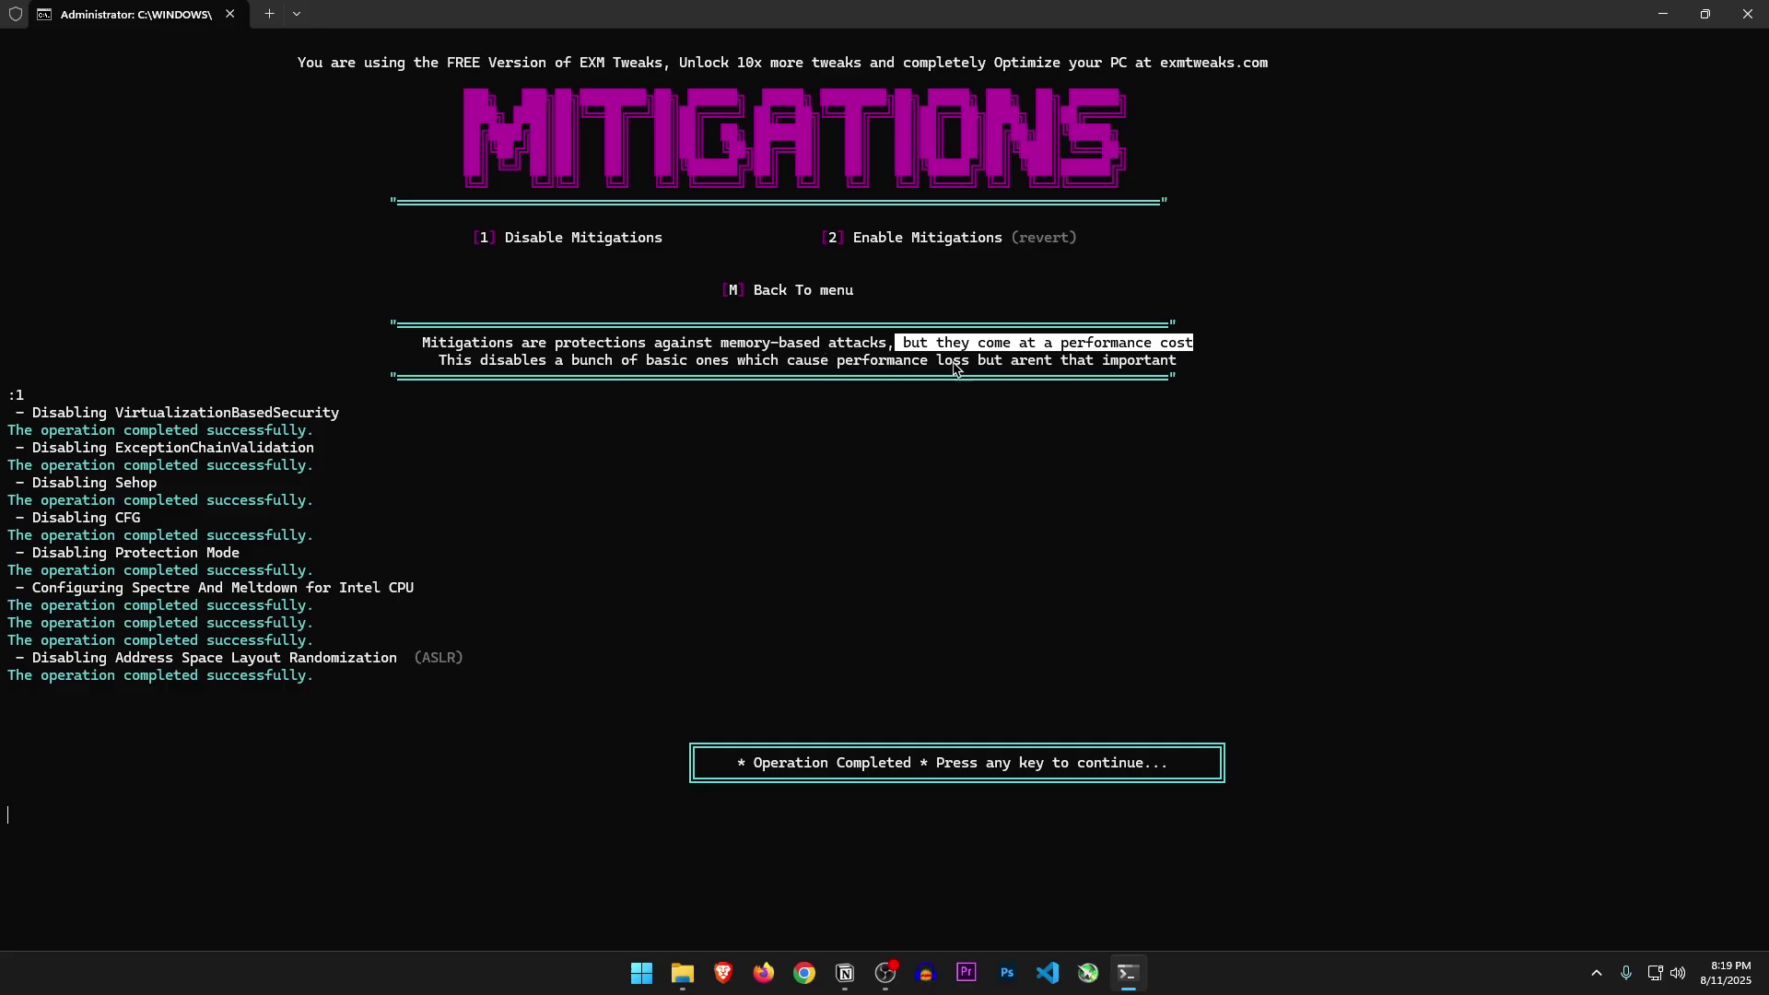
pyautogui.press('Return')
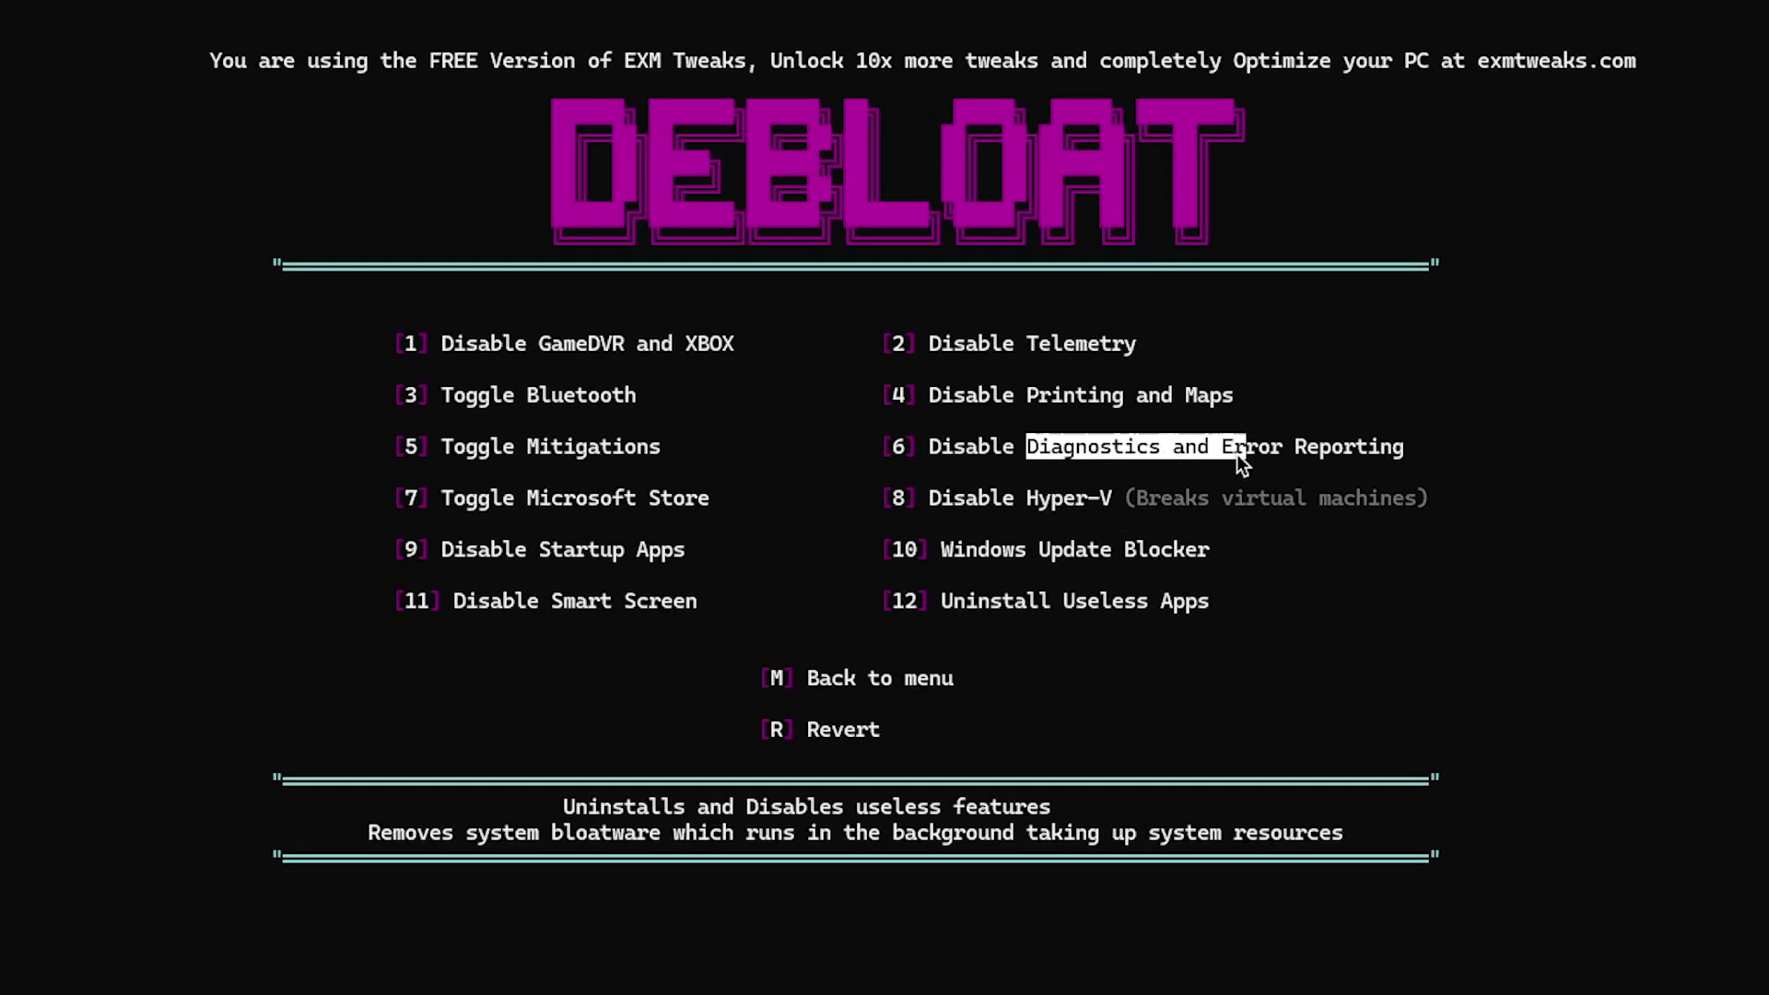
# Run Disable Diagnostics and Error Reporting (option 6) and return to the debloat options
pyautogui.write('6')
pyautogui.press('Return')
pyautogui.press('Return')
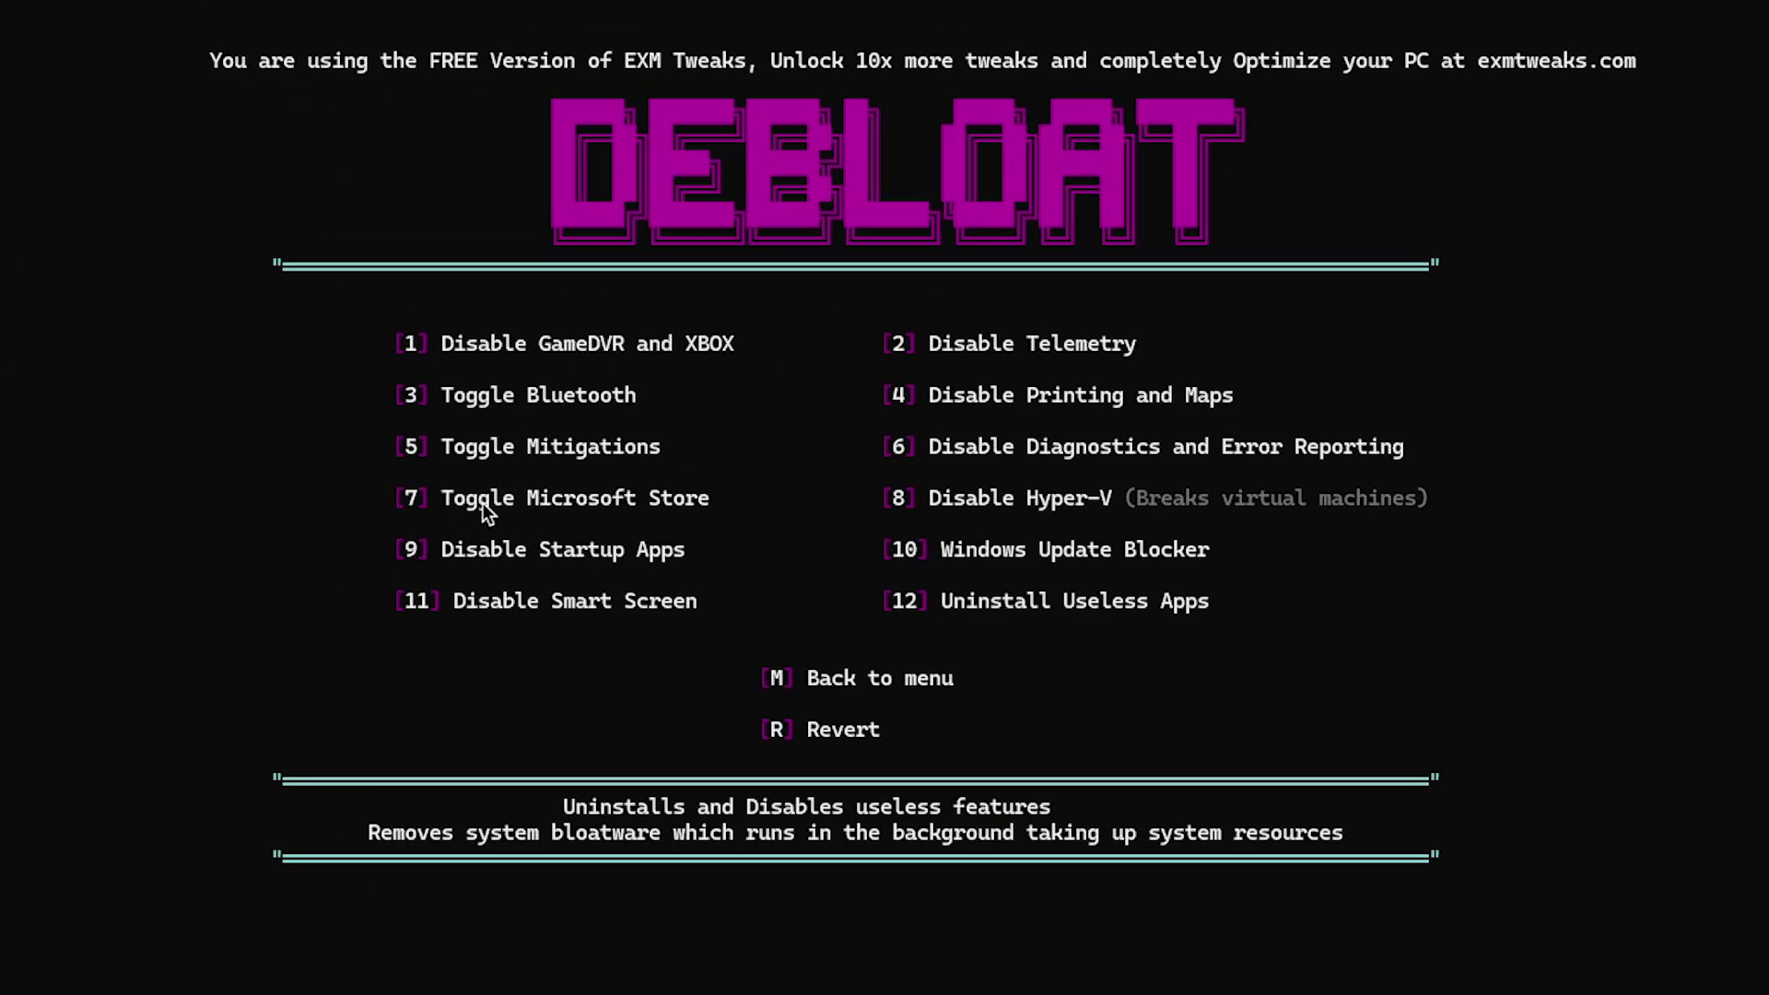
pyautogui.write('7')
pyautogui.press('Return')
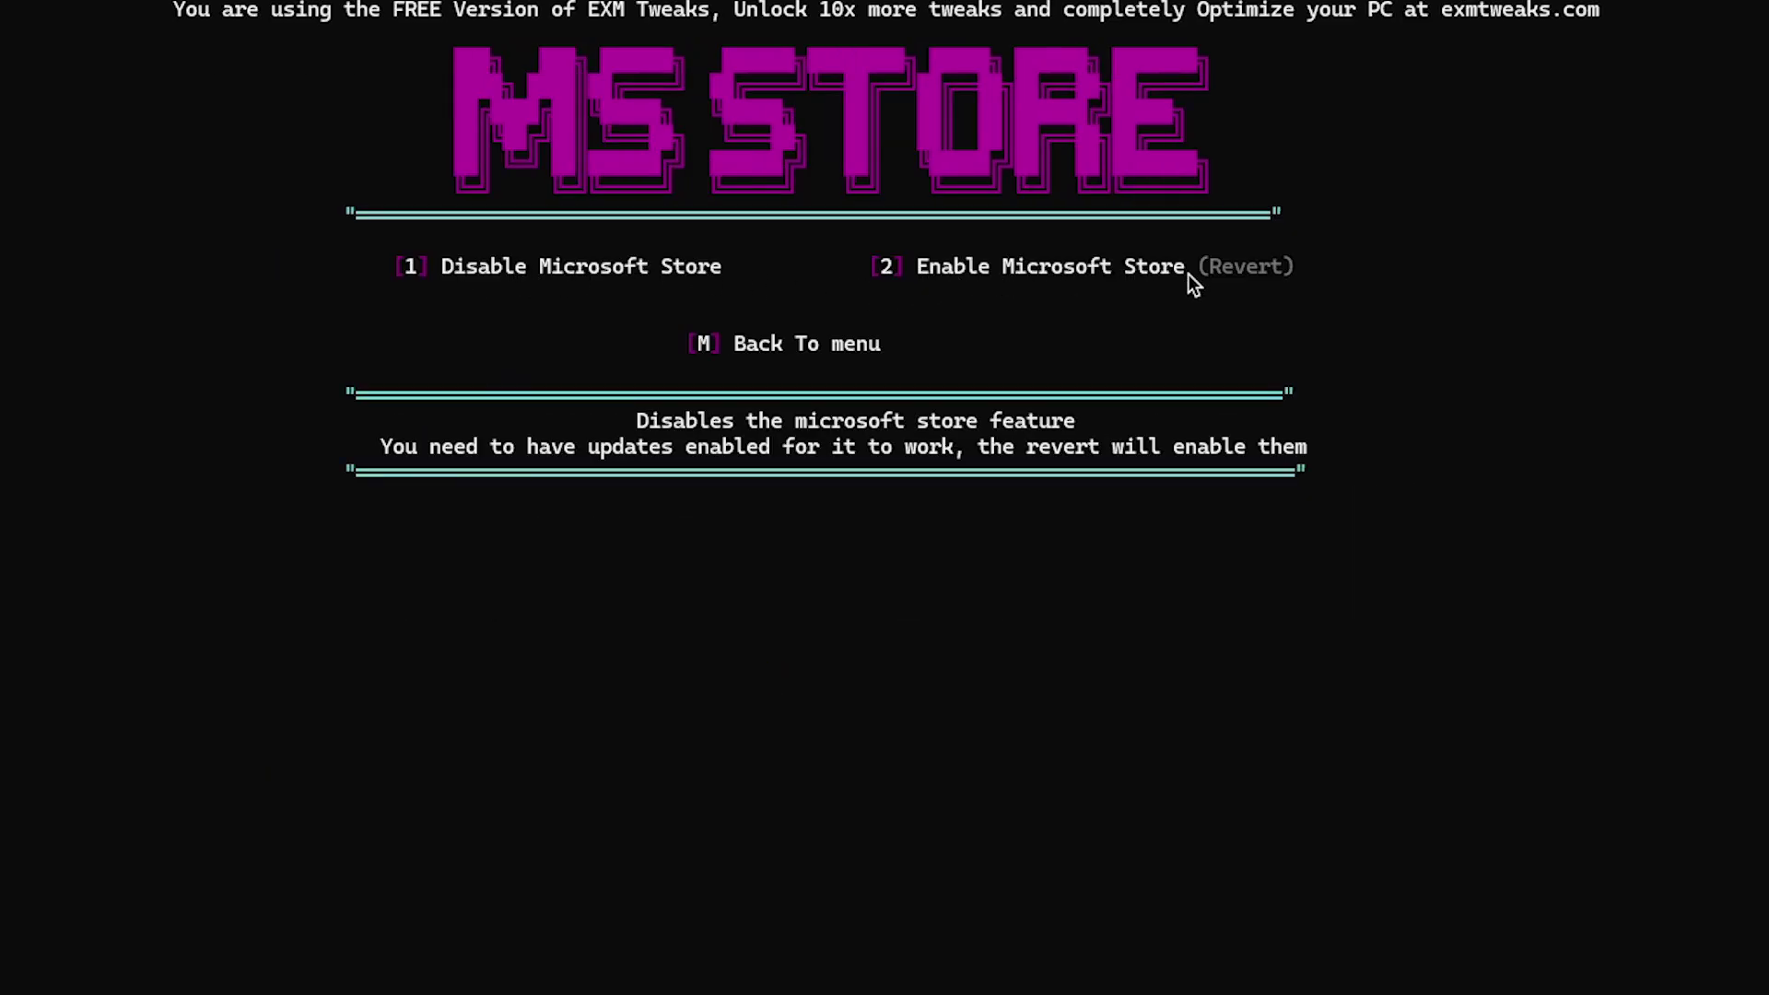
pyautogui.write('m')
pyautogui.press('Return')
# Run Disable Startup Apps (option 9) to reach its Autoruns step
pyautogui.moveTo(929, 497); pyautogui.dragTo(1176, 497)
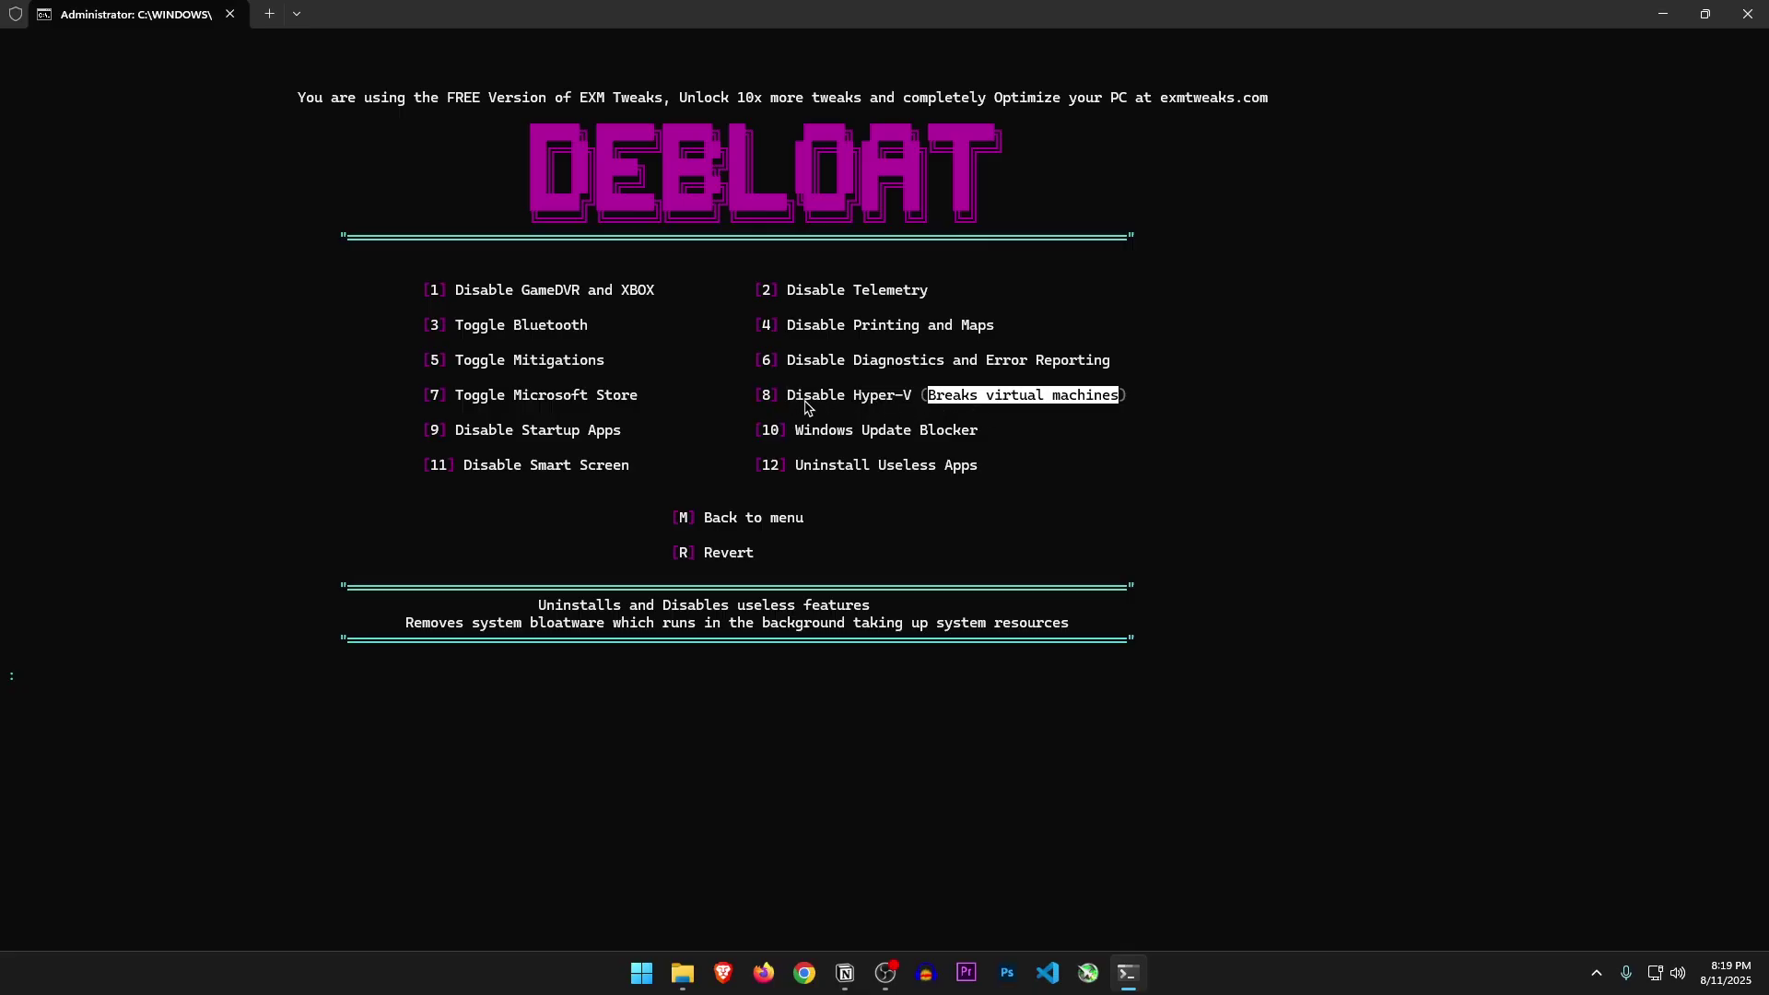
pyautogui.moveTo(457, 429); pyautogui.dragTo(576, 430)
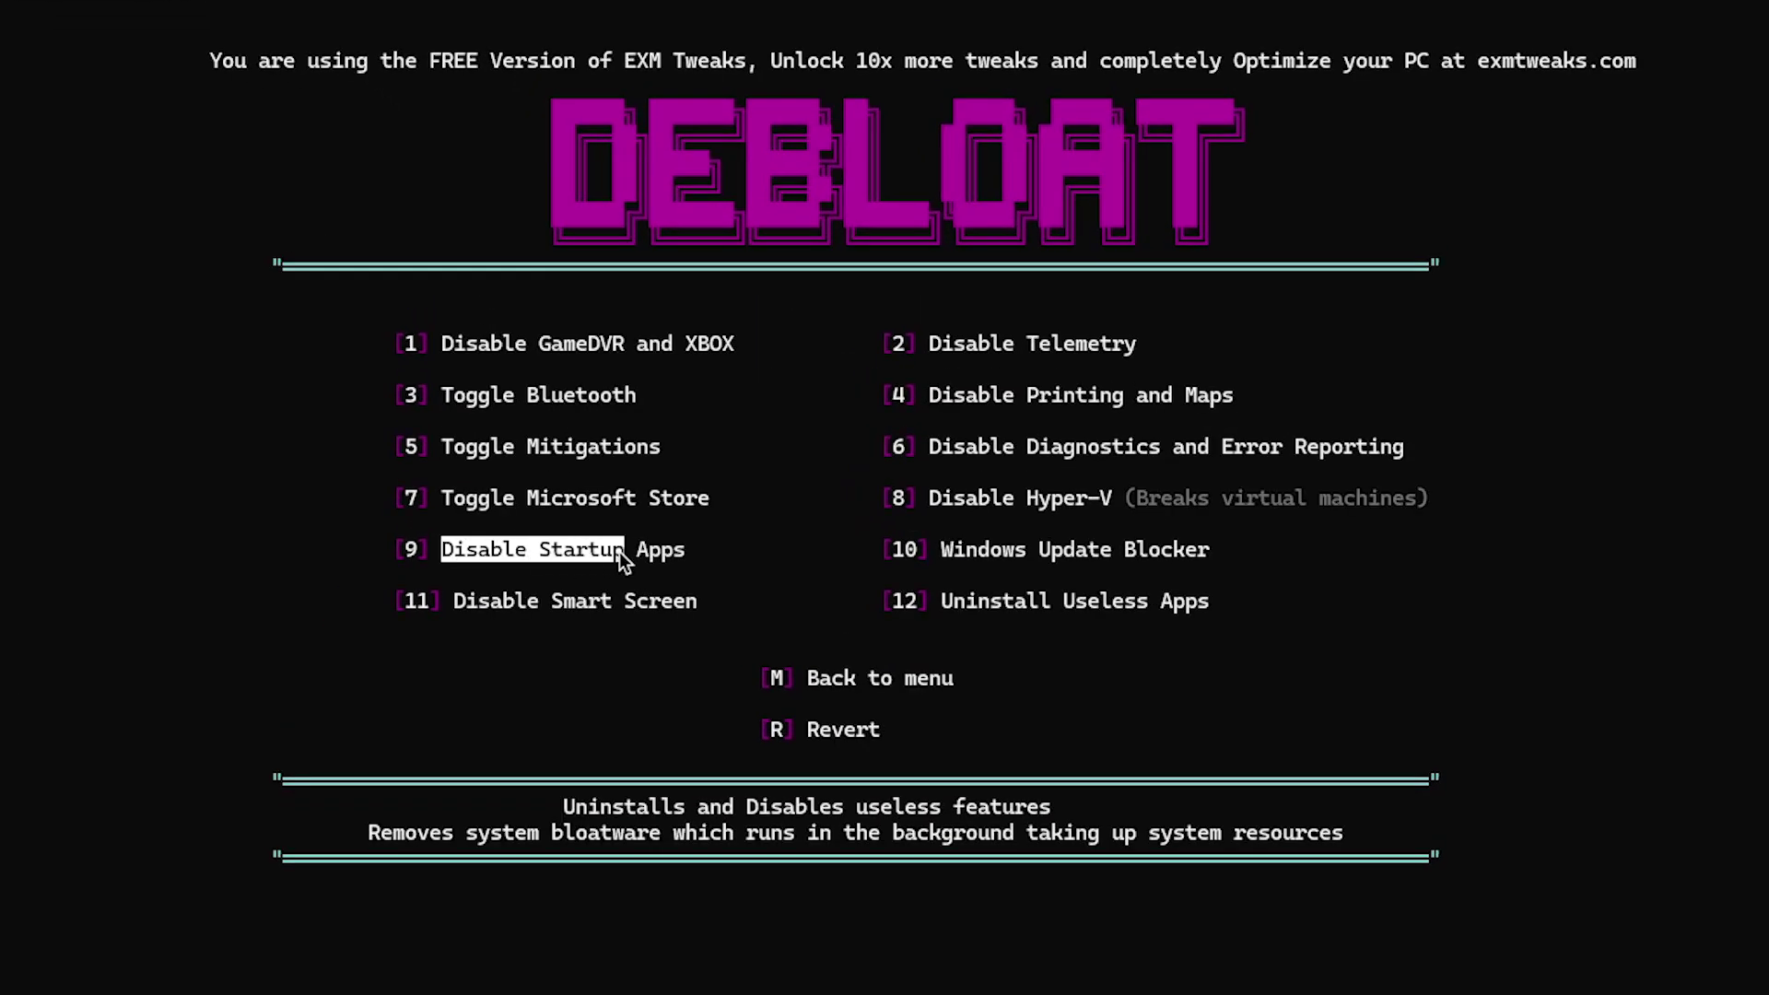
pyautogui.write('9')
pyautogui.press('Return')
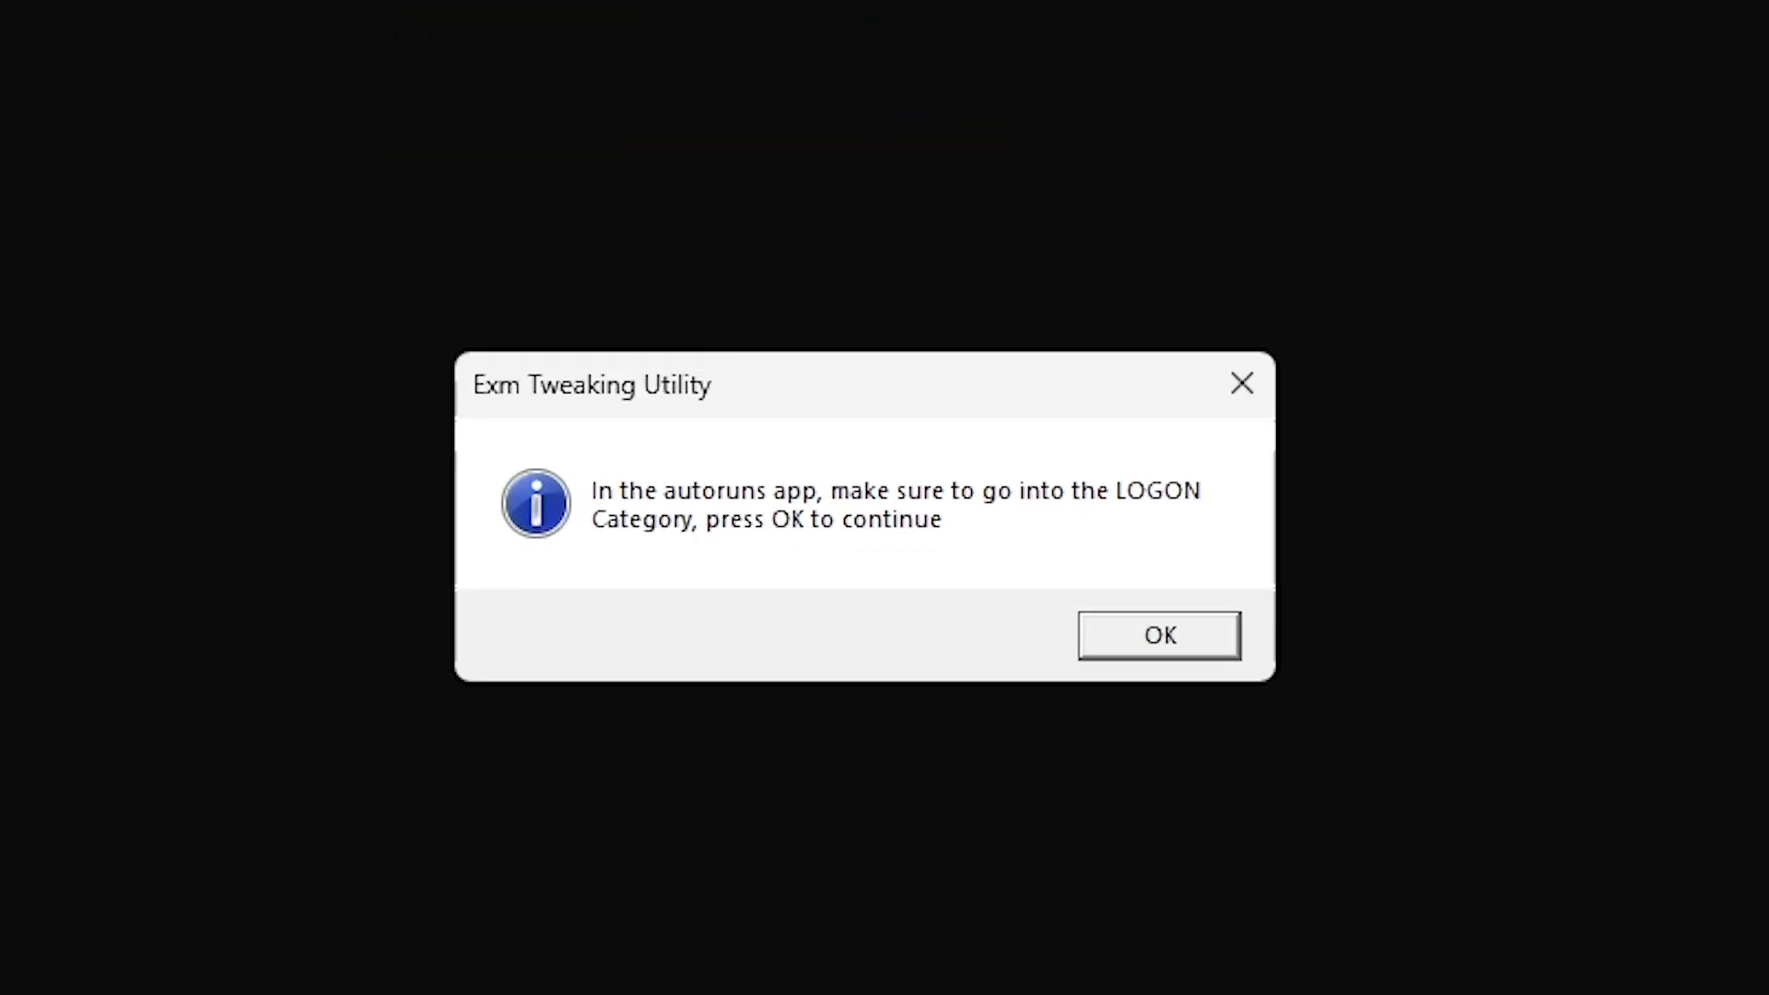
# Dismiss the LOGON notice and review Autoruns' Logon, Scheduled Tasks and Services entries
pyautogui.click(1160, 635)
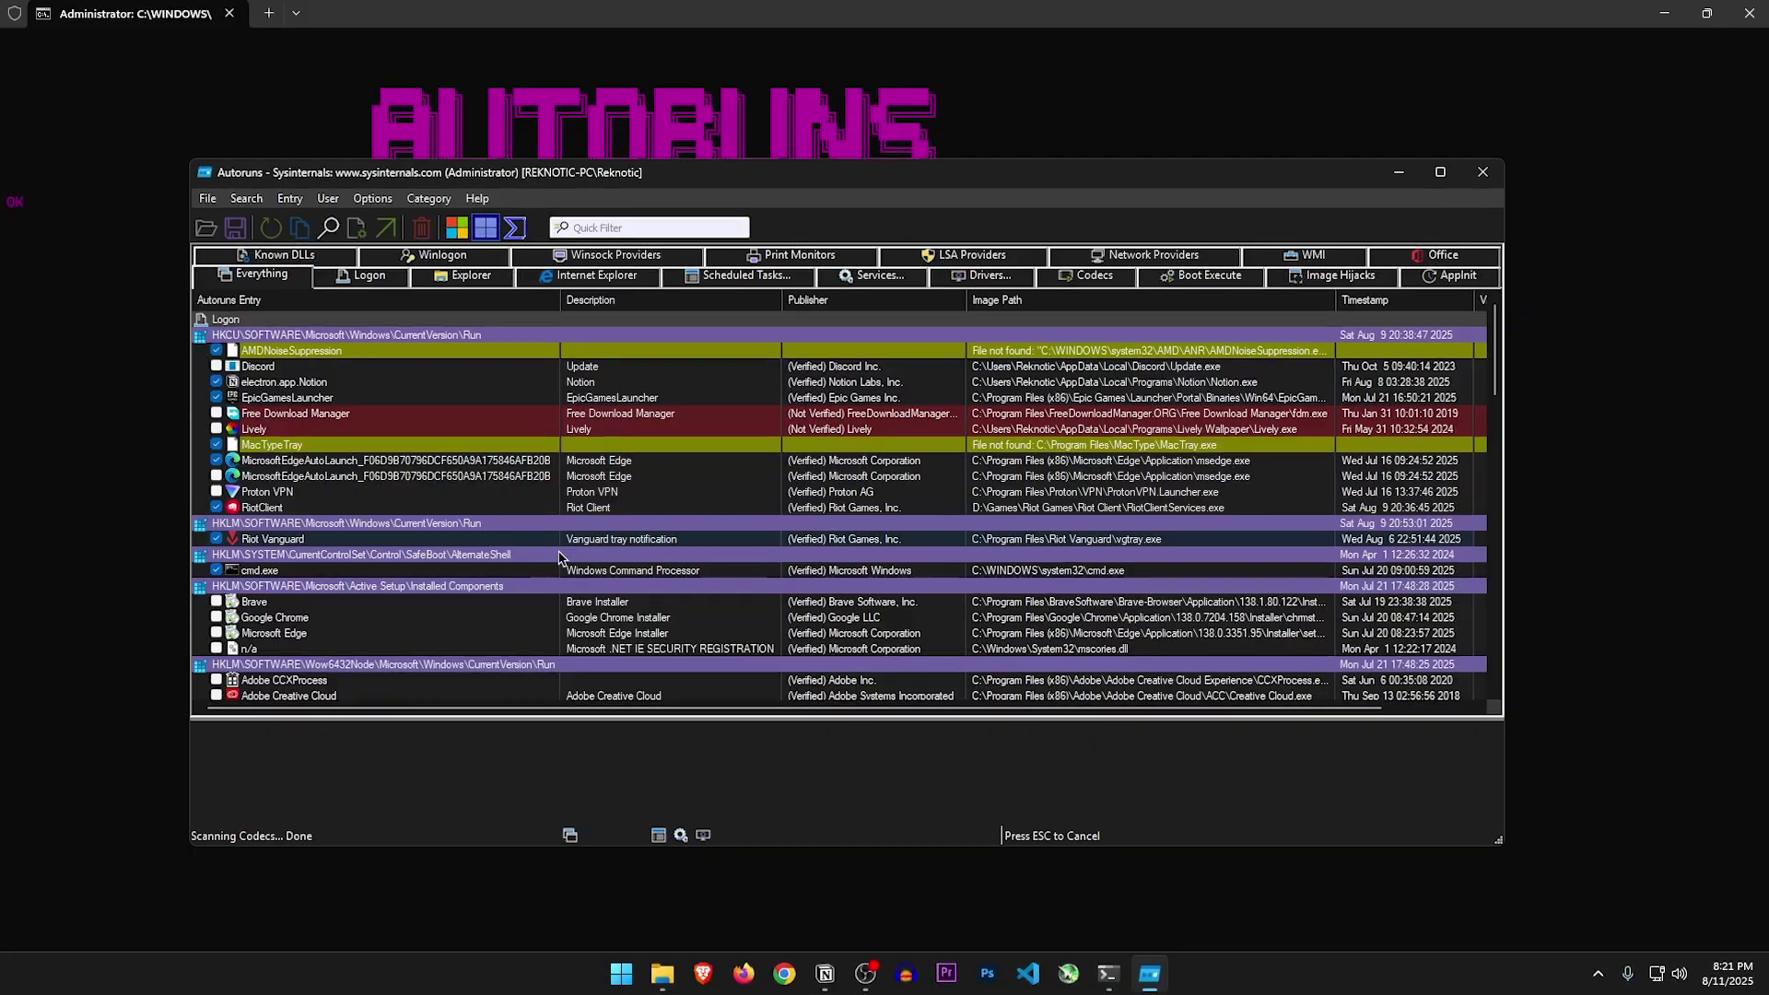
pyautogui.click(369, 274)
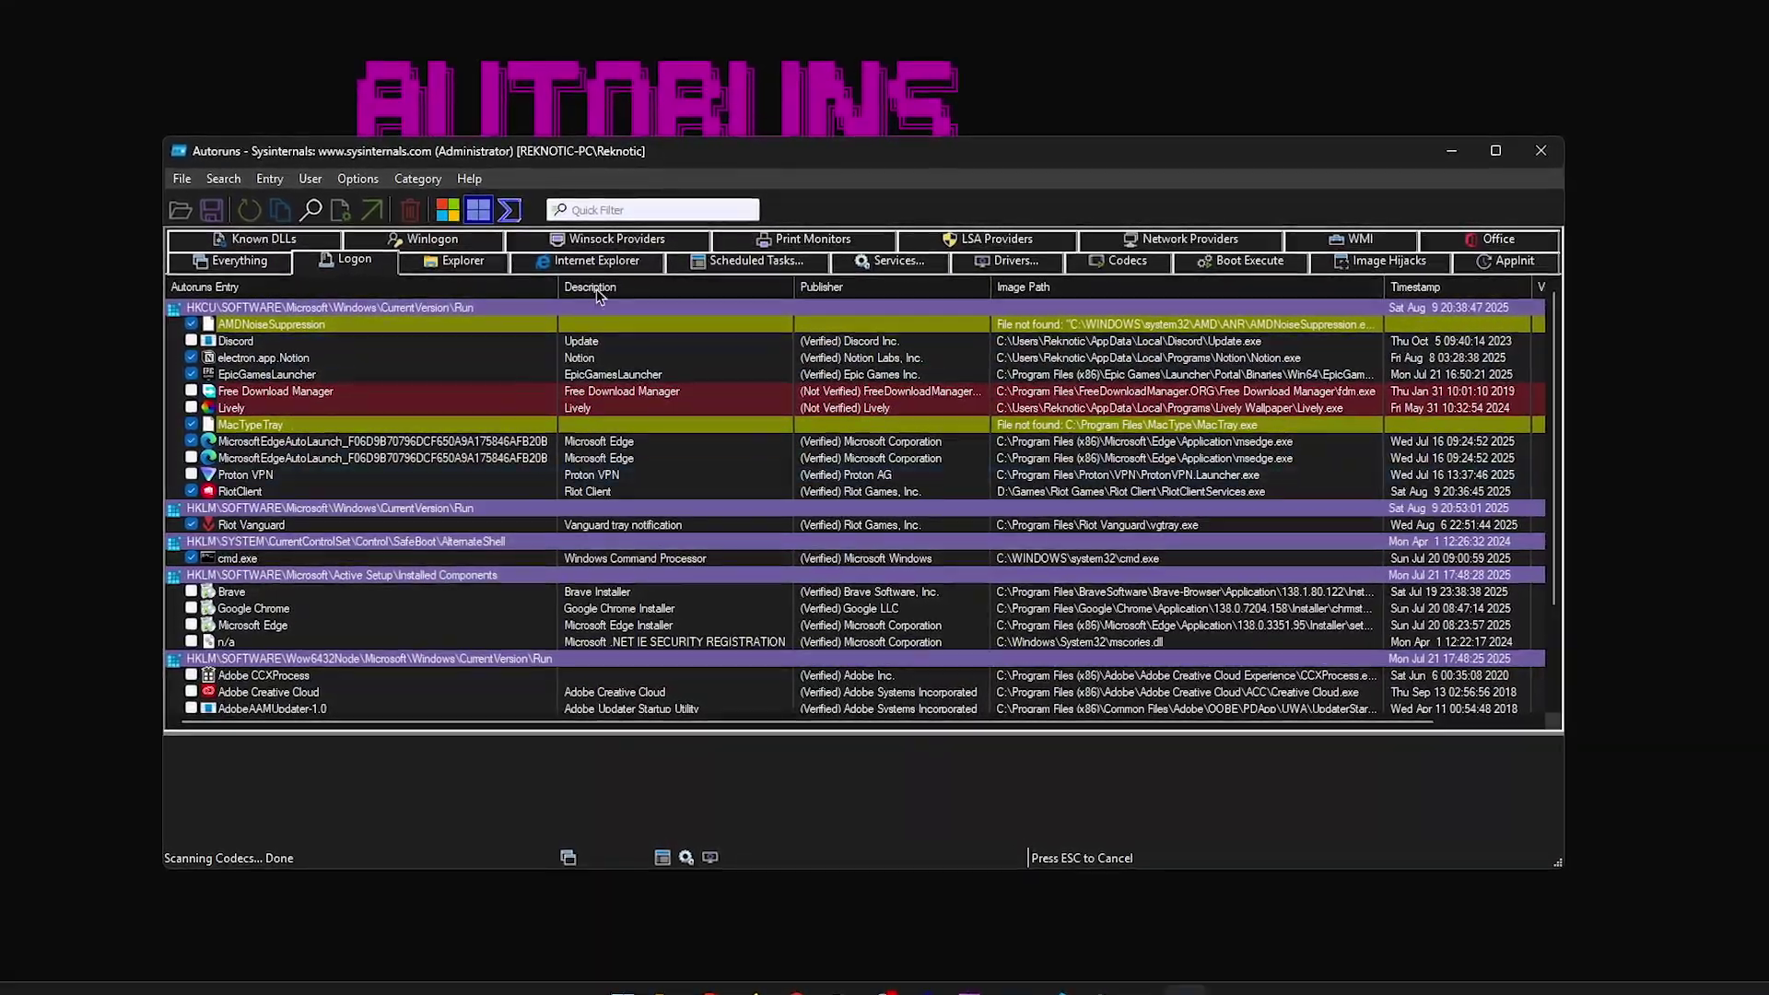
pyautogui.click(262, 425)
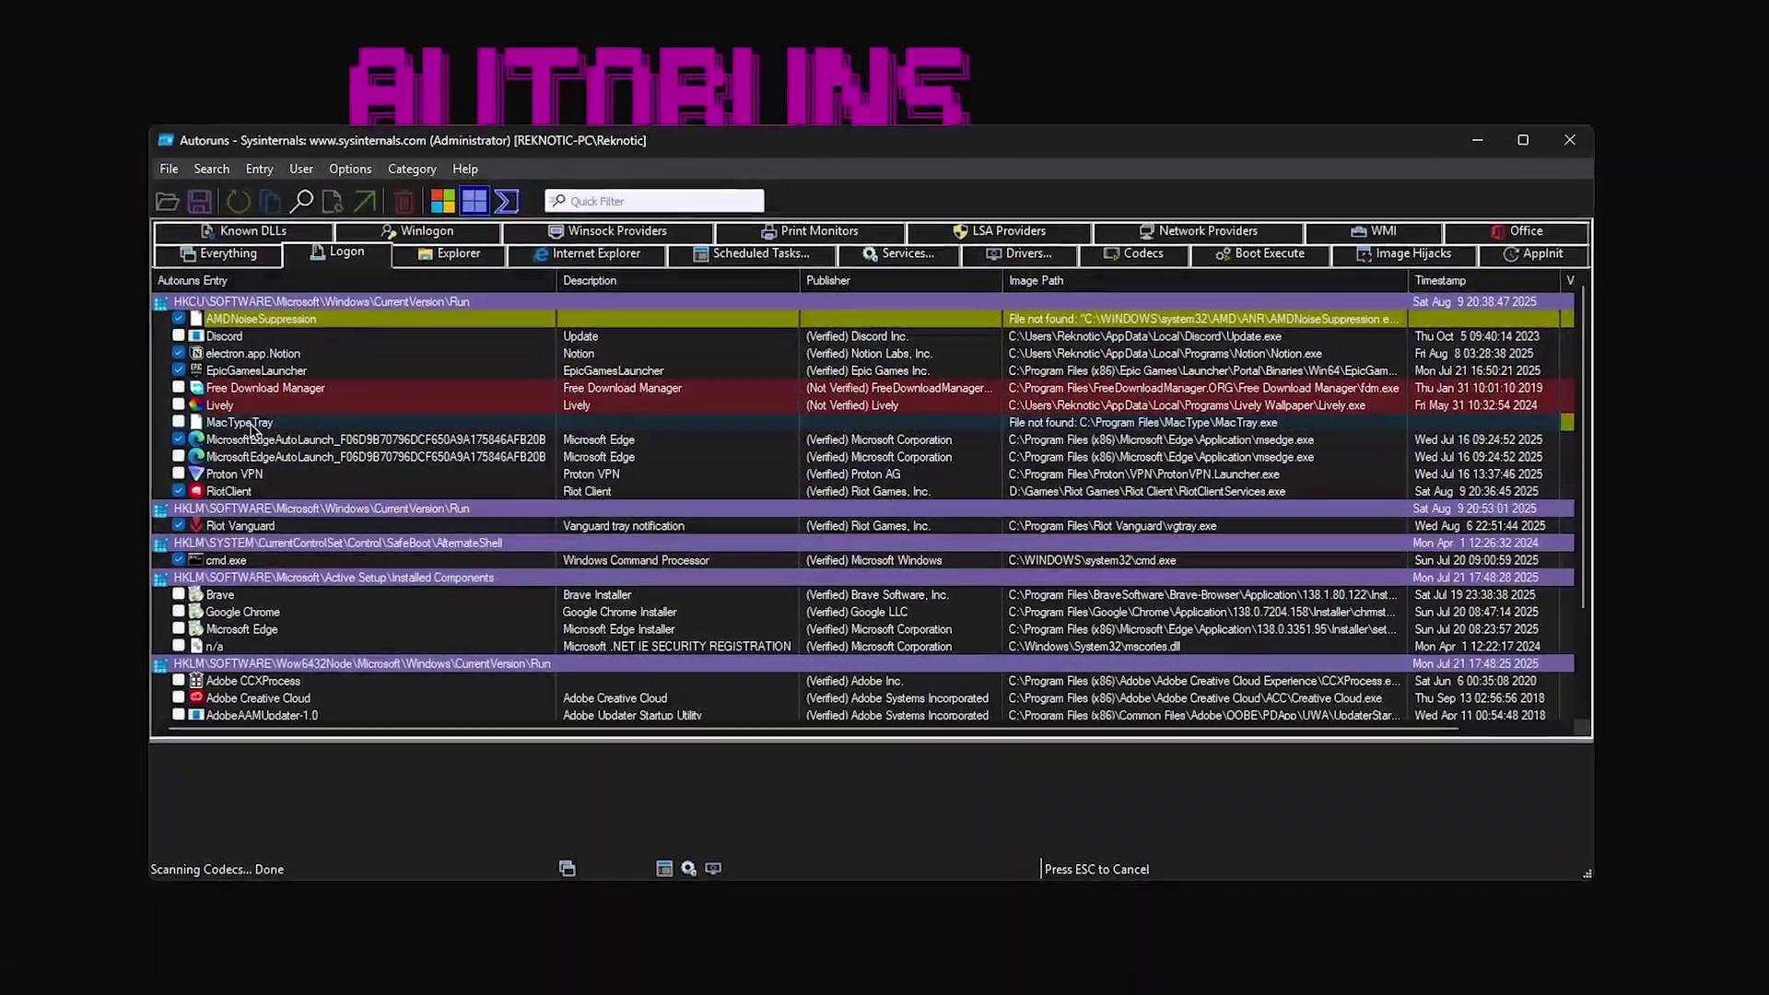
pyautogui.click(761, 253)
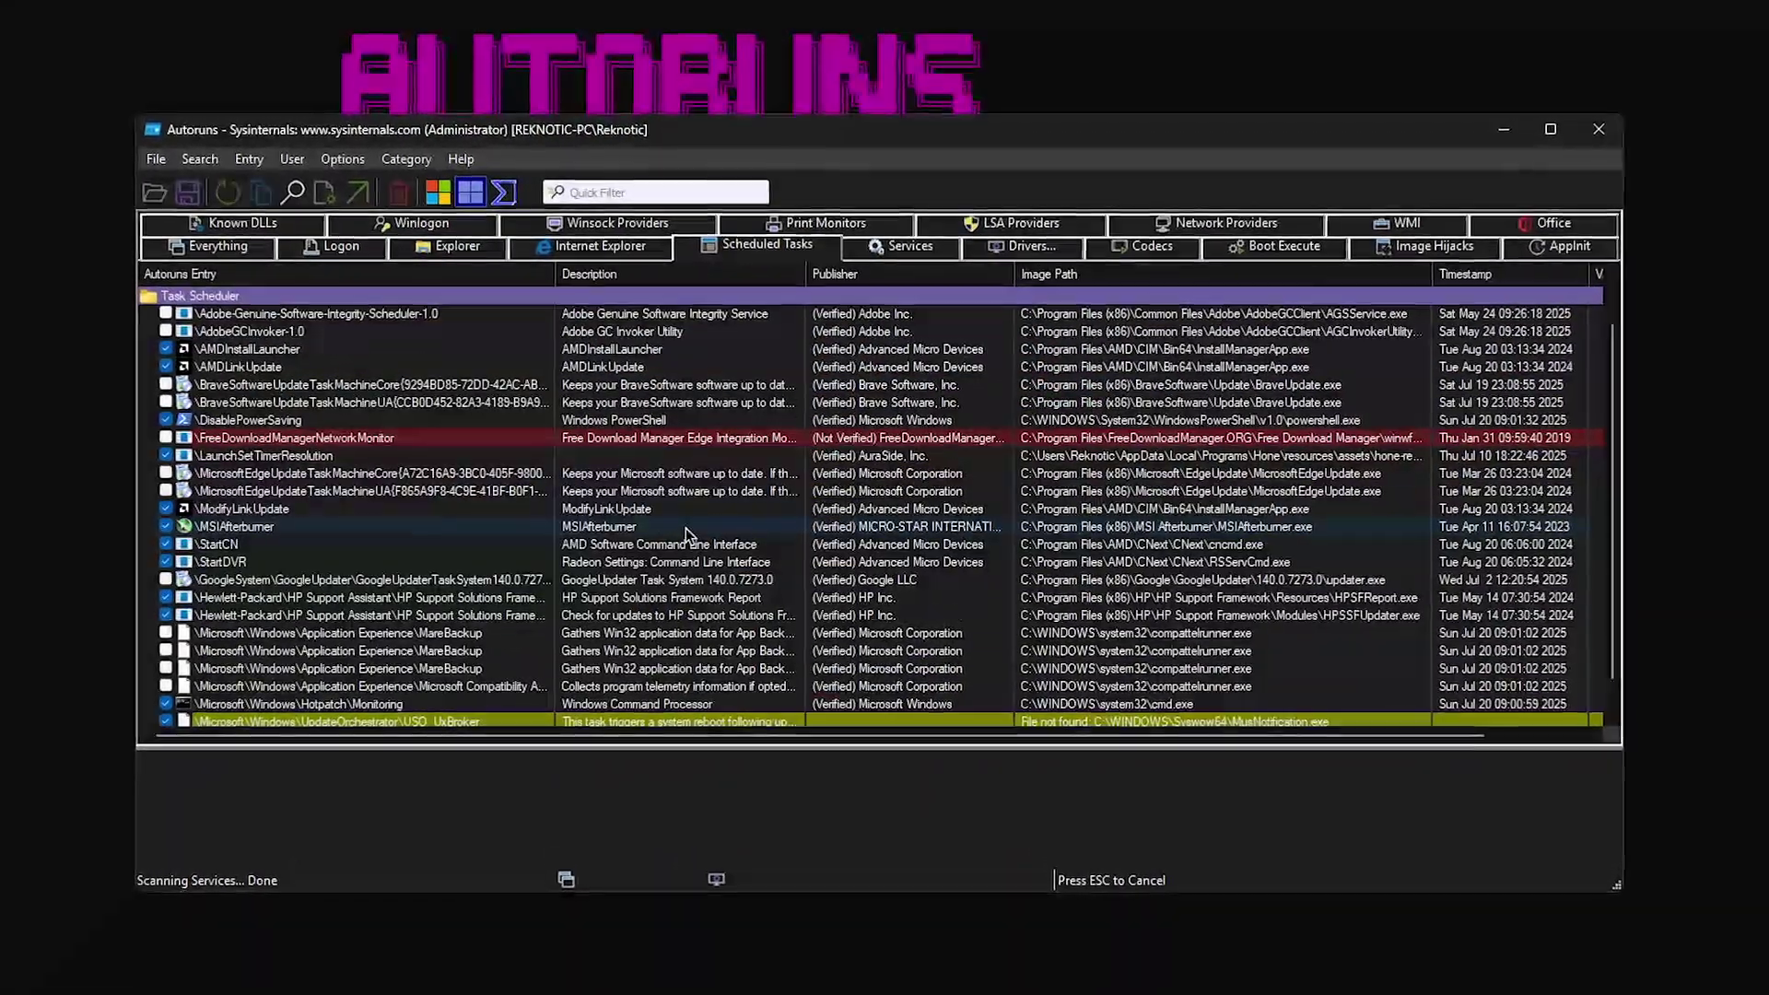
pyautogui.scroll(-2, 686, 535)
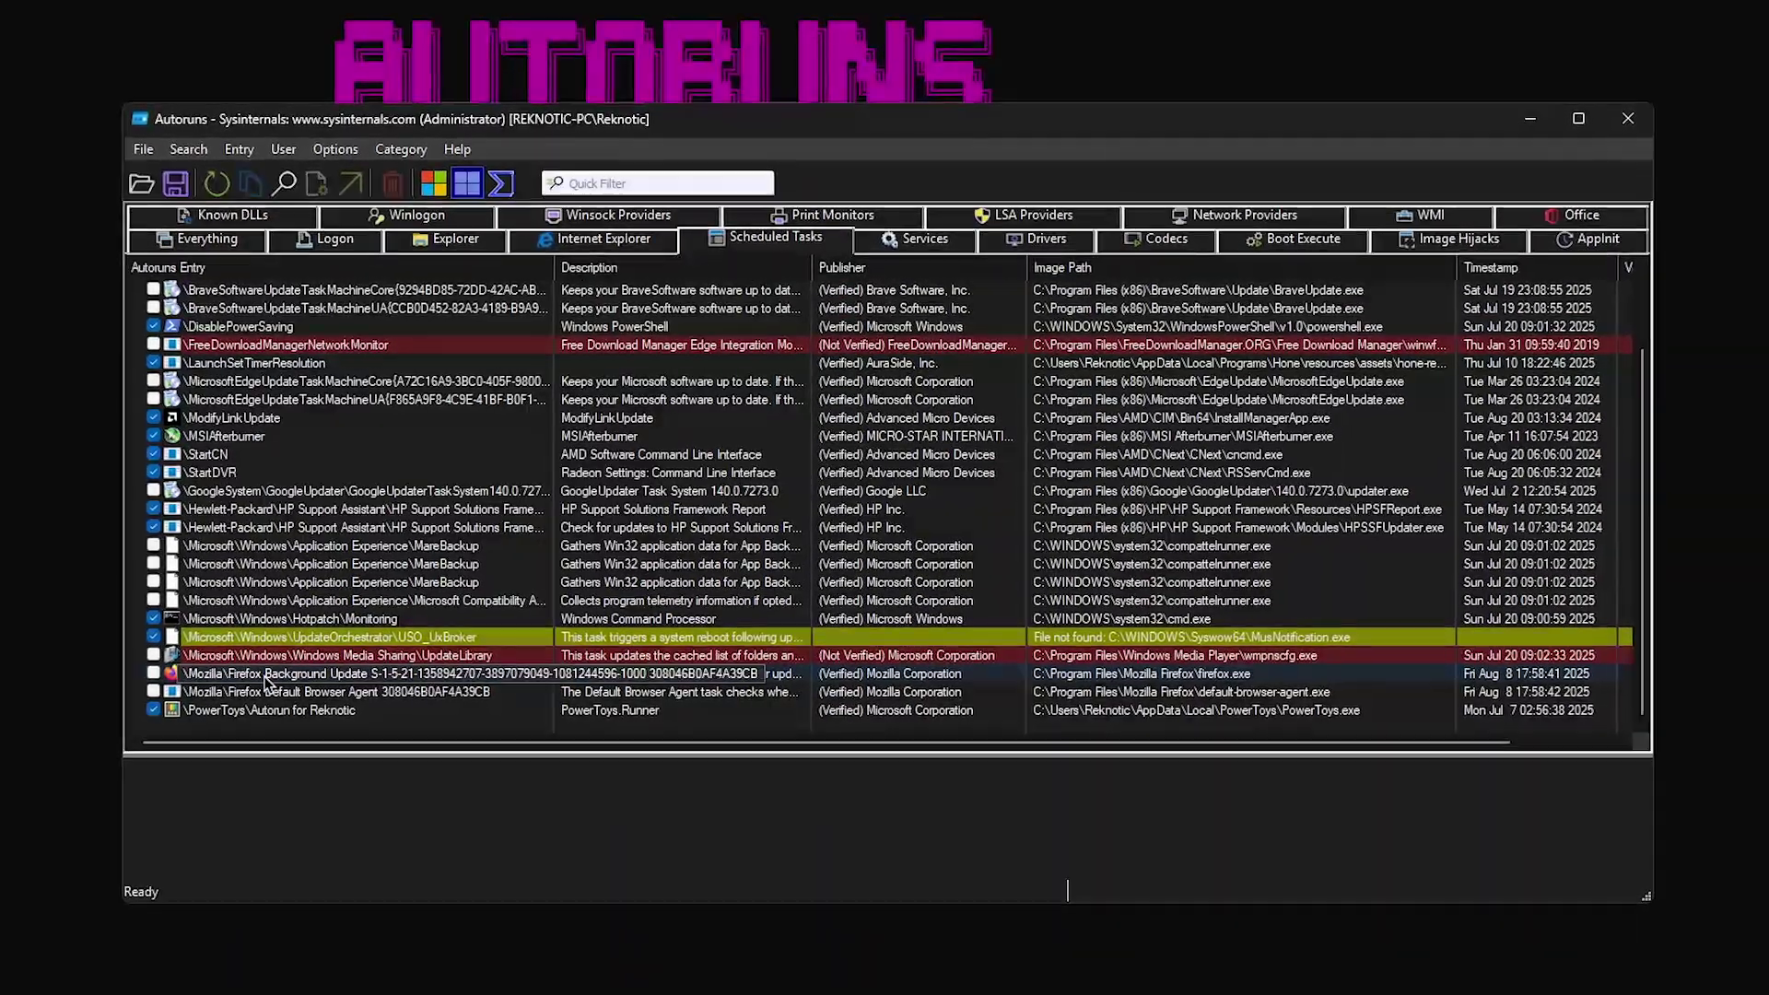
pyautogui.scroll(5, 265, 676)
pyautogui.click(913, 239)
pyautogui.scroll(-5, 430, 551)
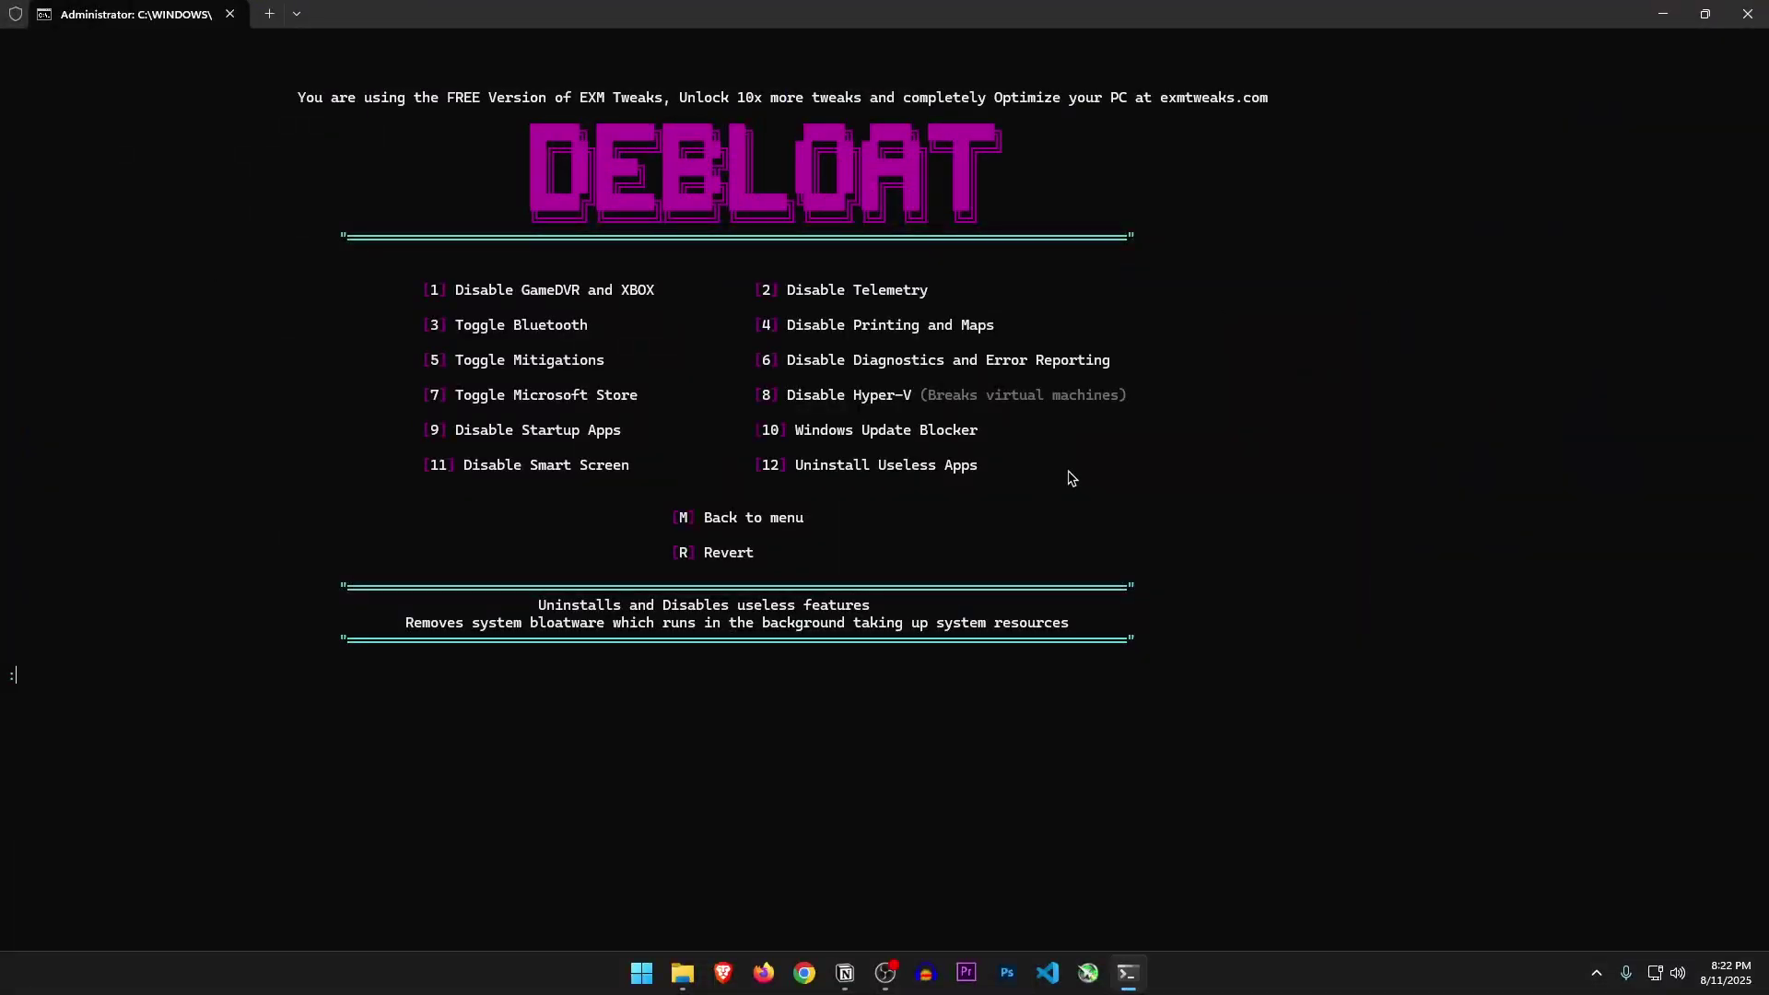
# Run option 11 to disable Windows SmartScreen and dismiss the completion prompt
pyautogui.moveTo(797, 429); pyautogui.dragTo(944, 444)
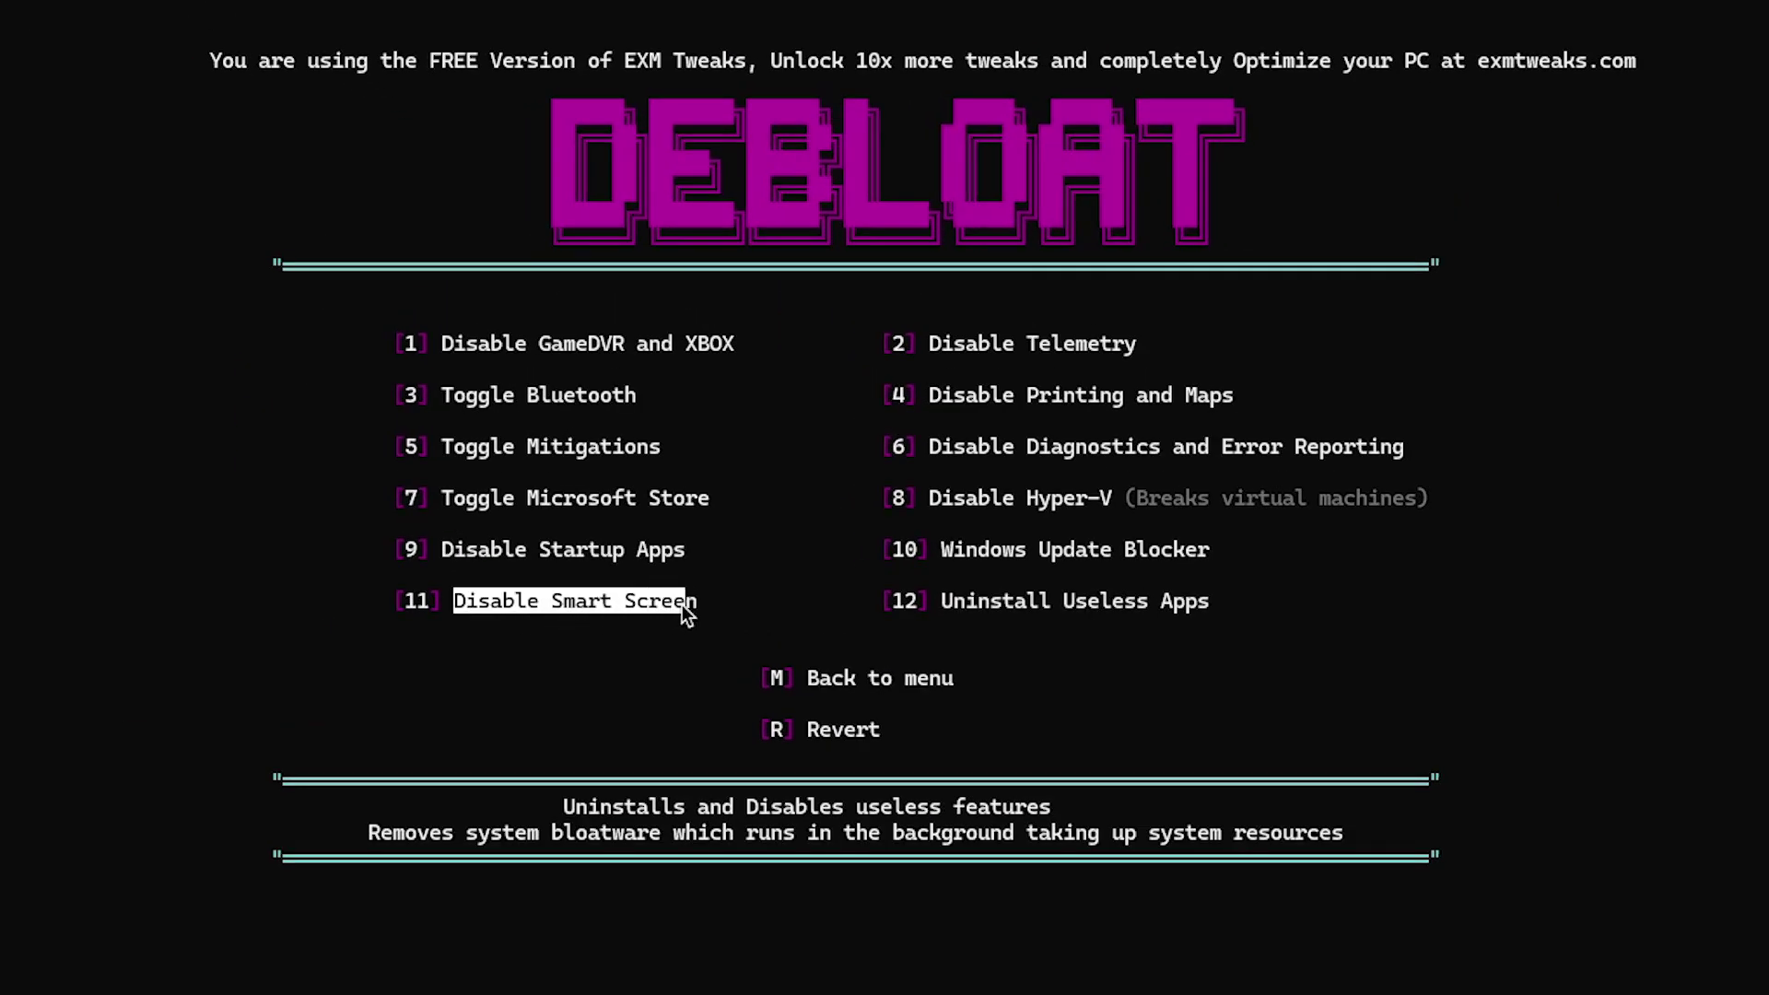
pyautogui.click(556, 939)
pyautogui.write('11')
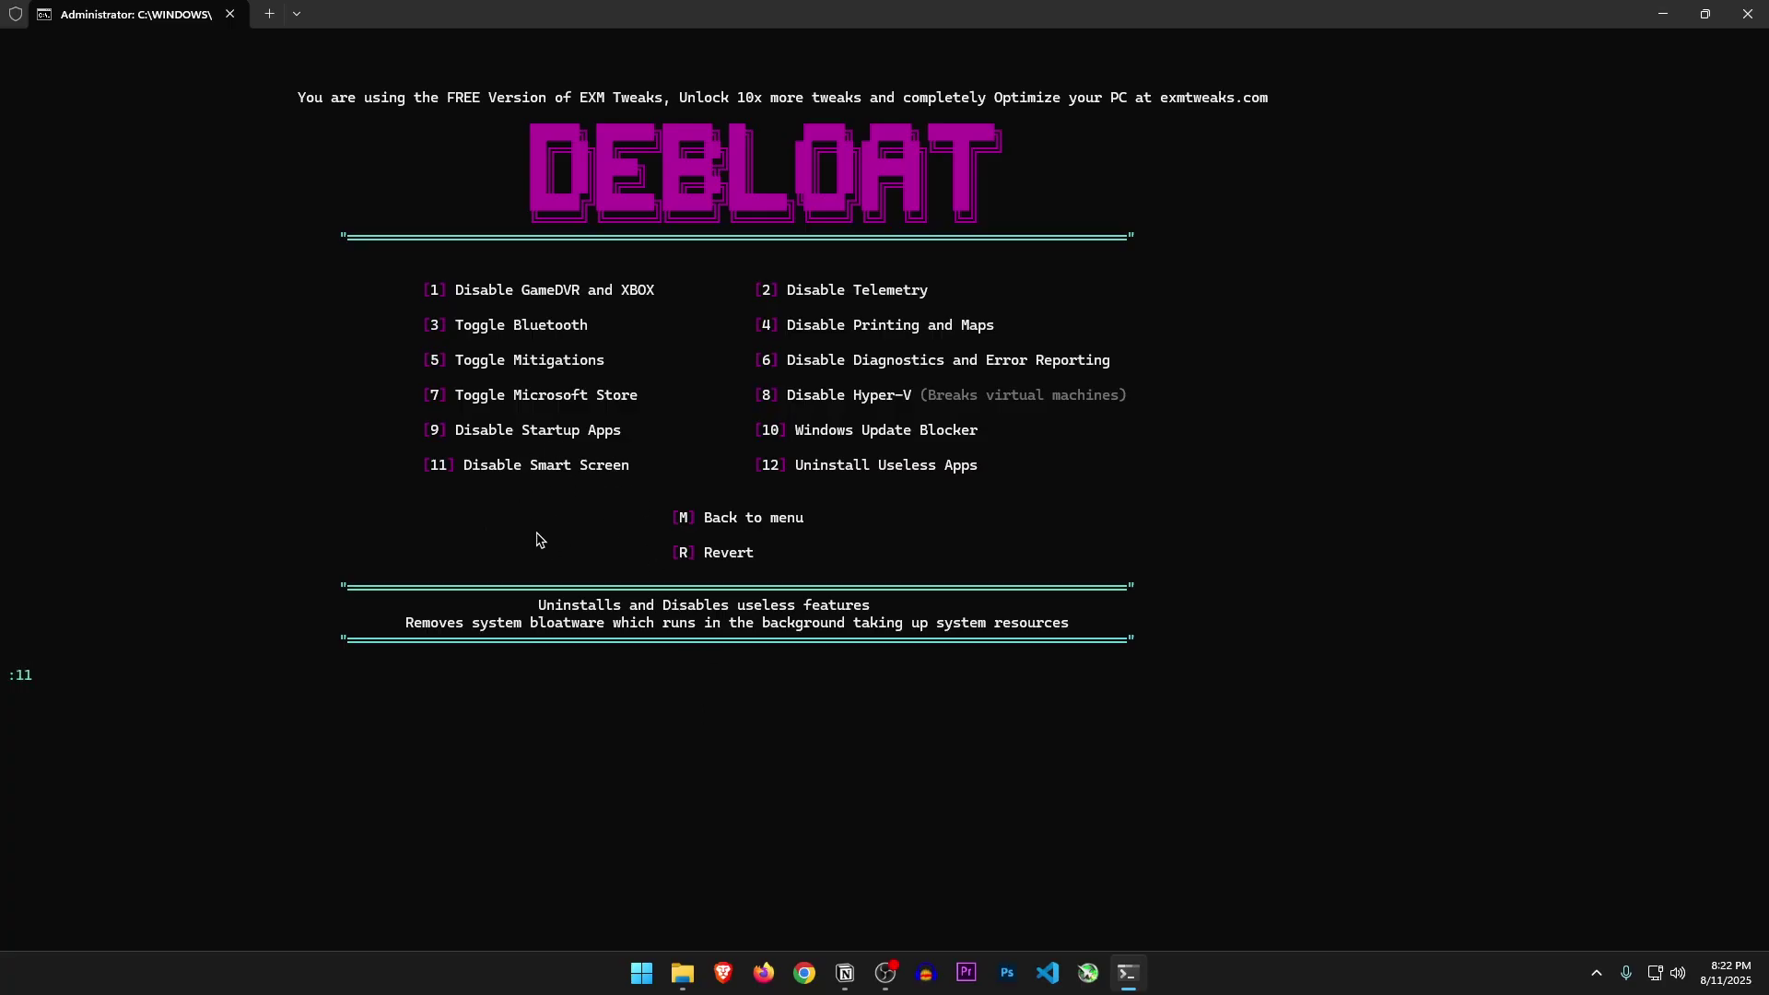
pyautogui.press('Return')
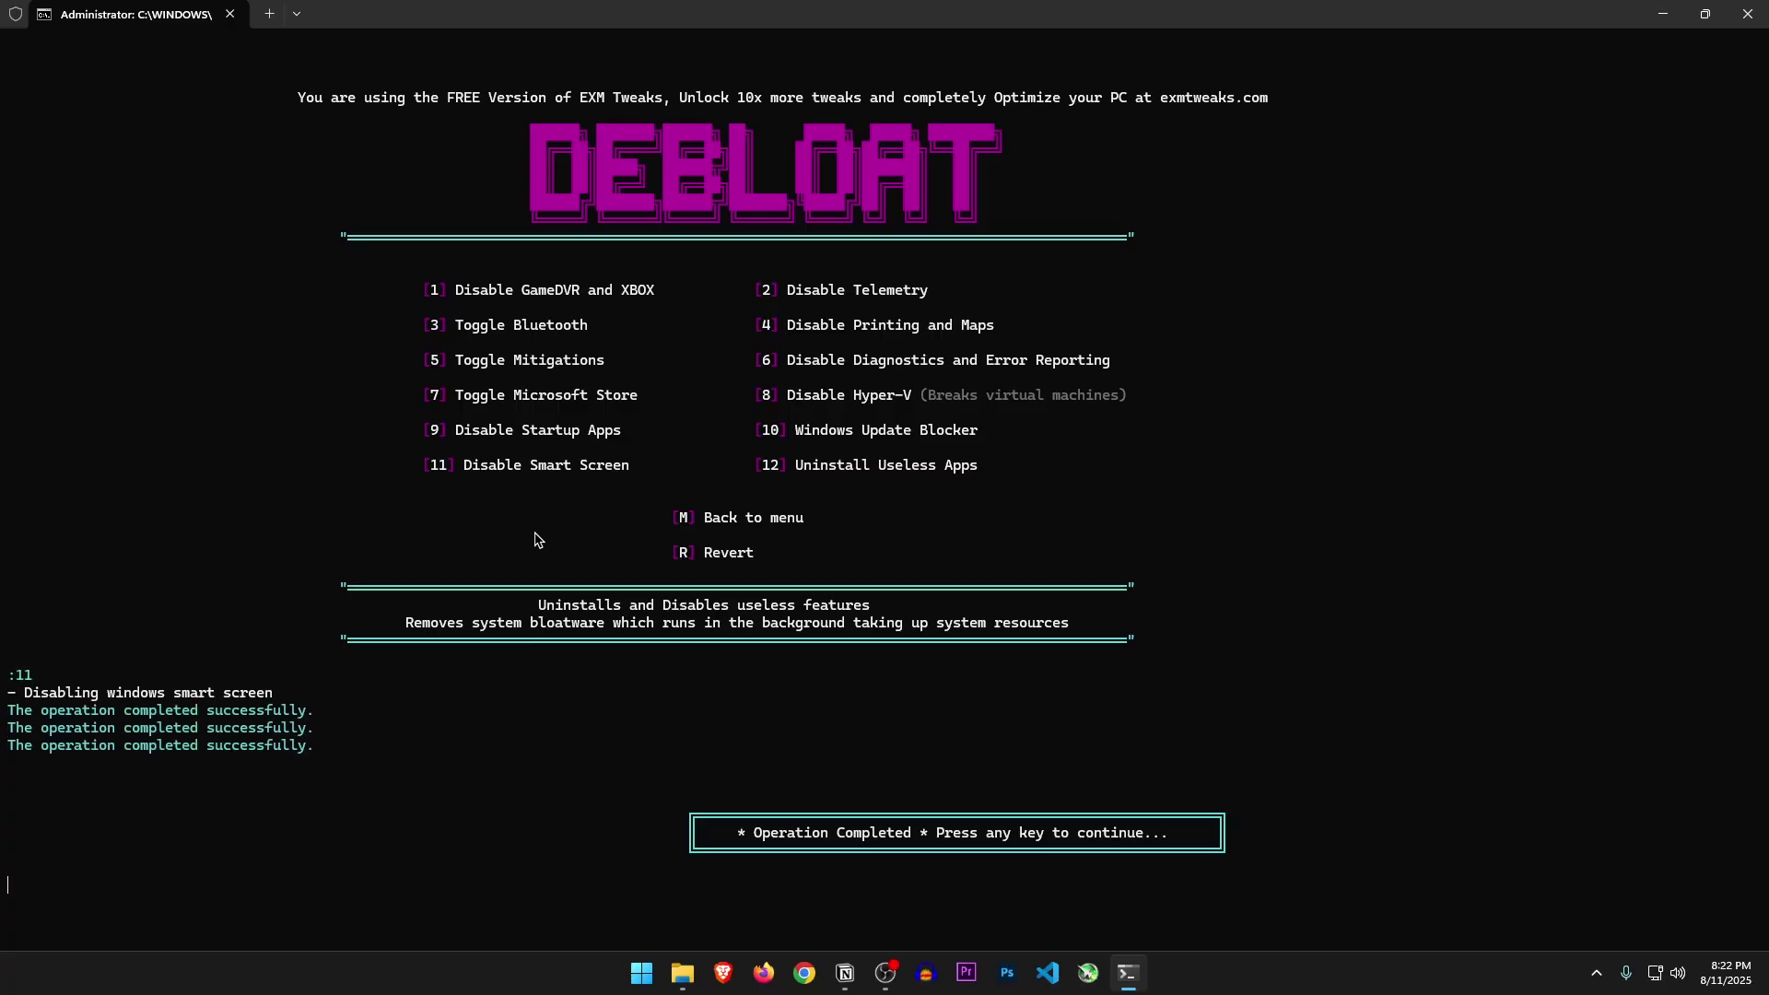
pyautogui.press('Return')
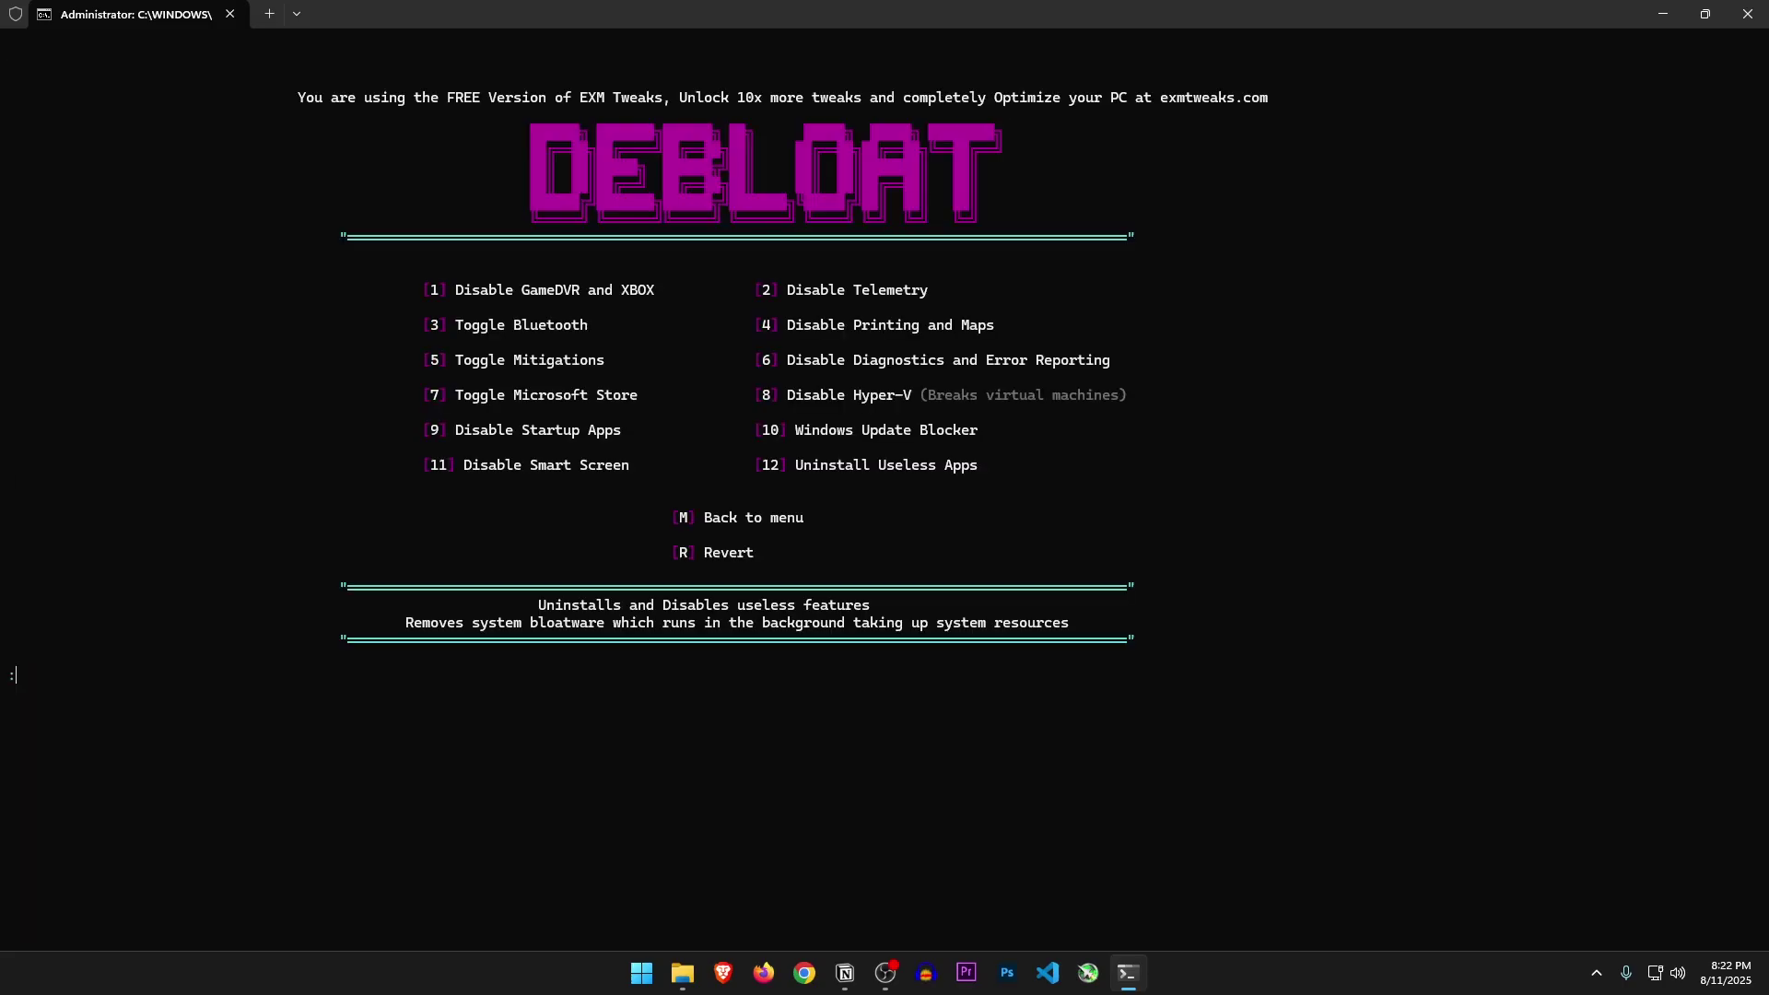
pyautogui.moveTo(796, 464); pyautogui.dragTo(958, 472)
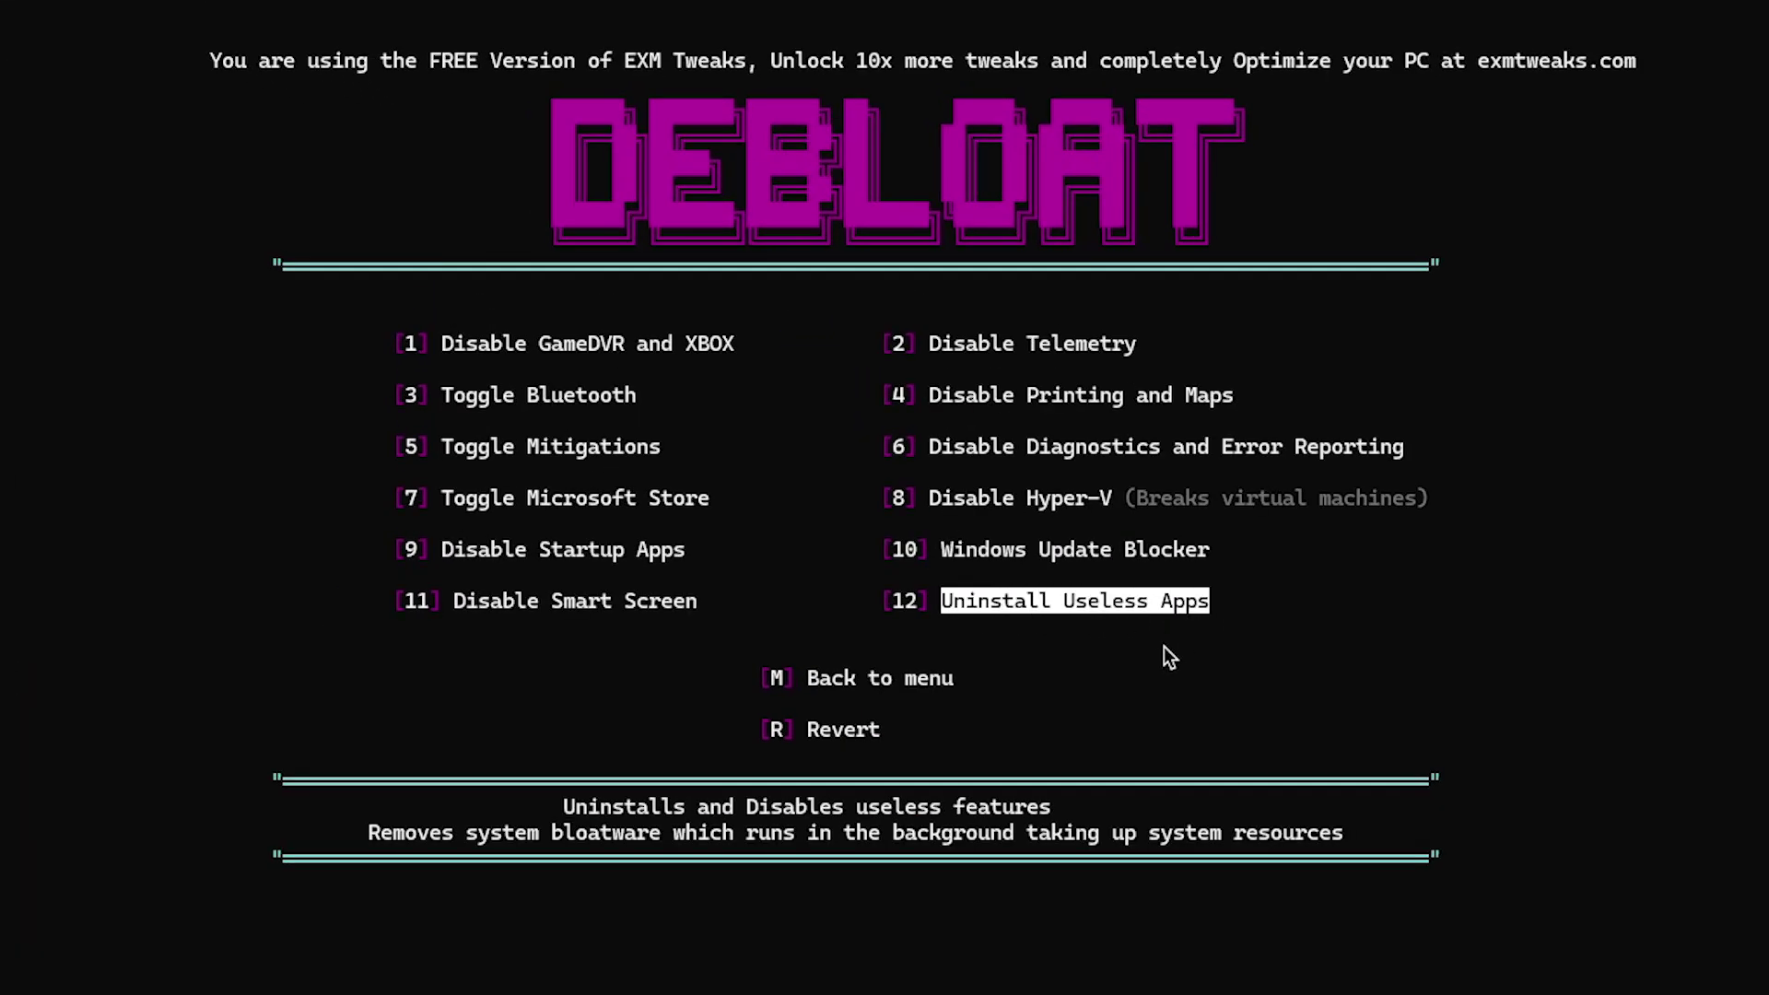
# Enter 12 to open Uninstall Useless Apps and locate the 'Uninstall Useless Apps Via settings' option
pyautogui.write('12')
pyautogui.press('Return')
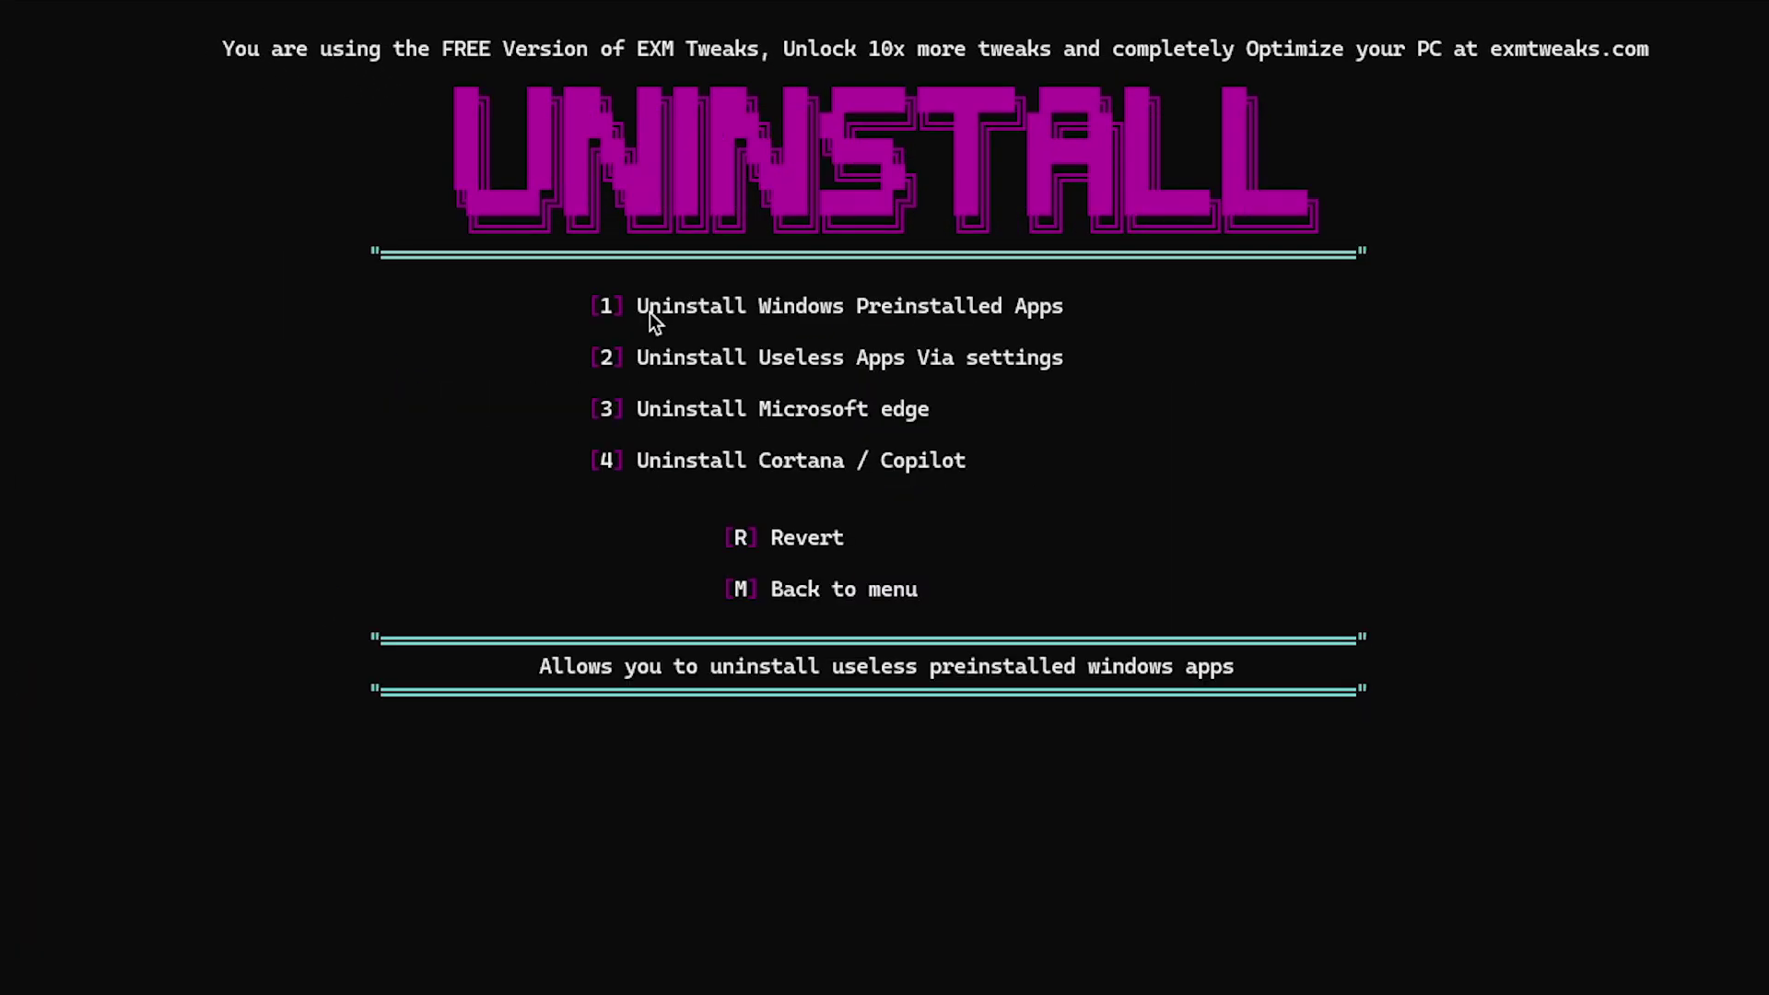
pyautogui.moveTo(645, 312); pyautogui.dragTo(1000, 309)
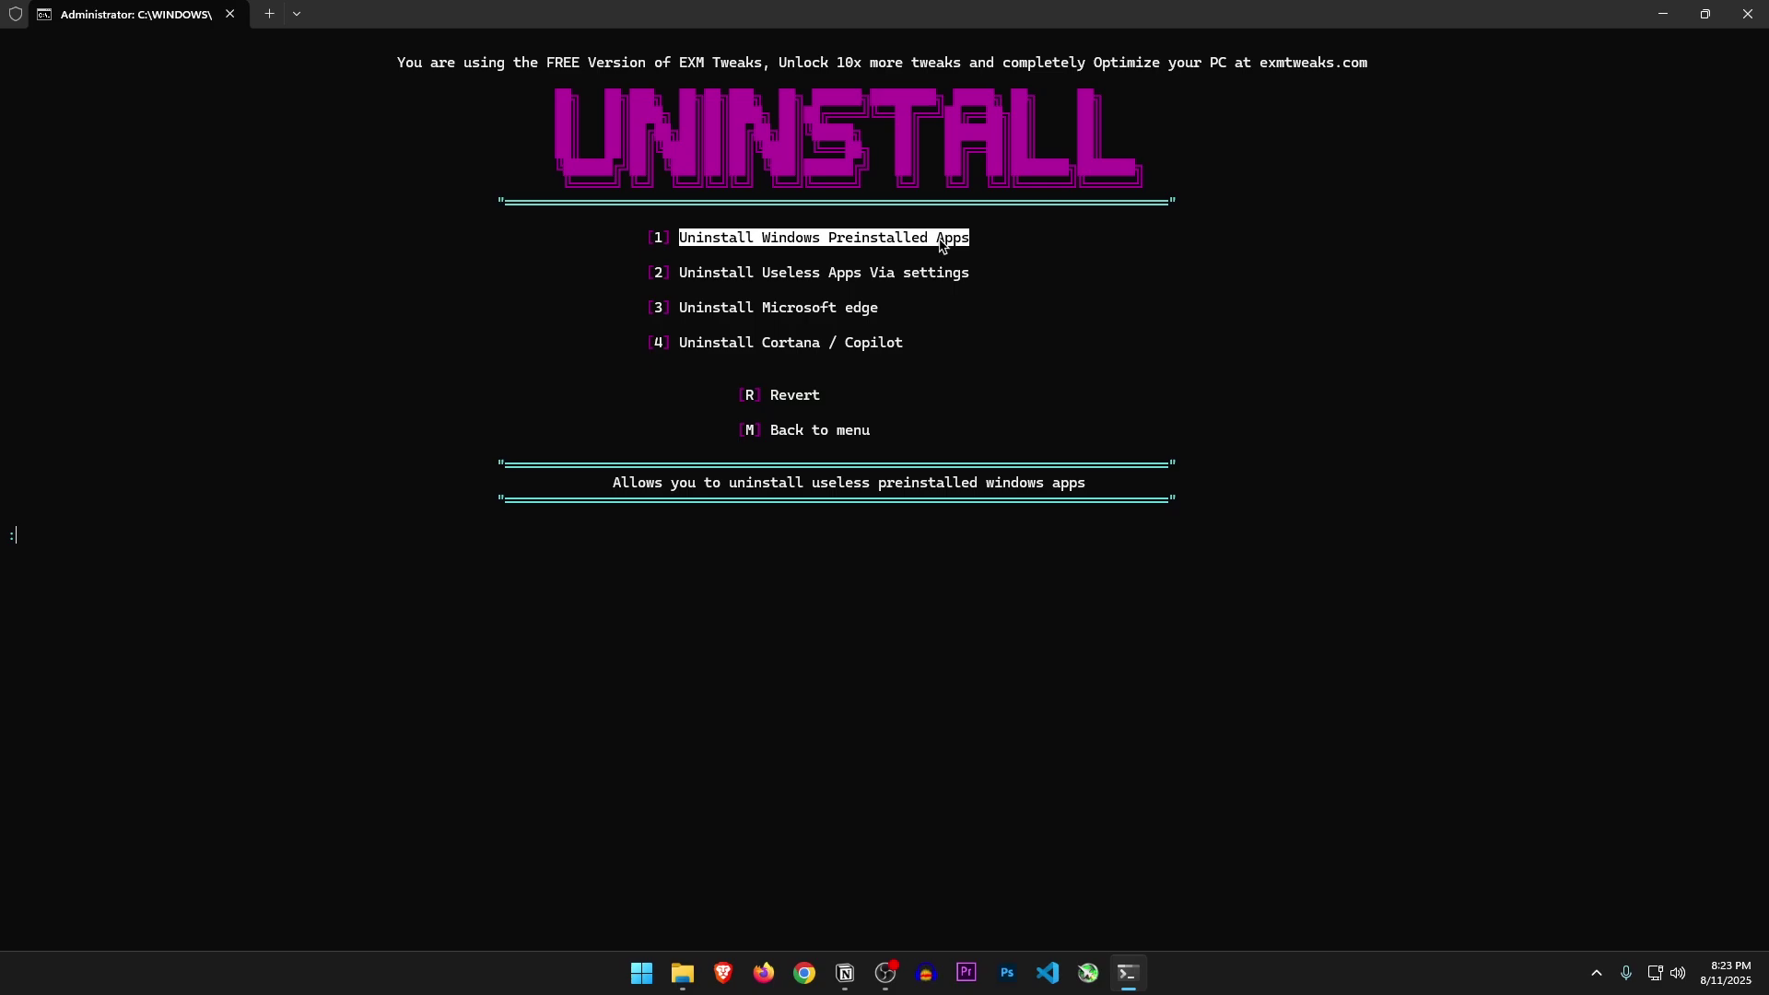
pyautogui.moveTo(679, 272); pyautogui.dragTo(698, 271)
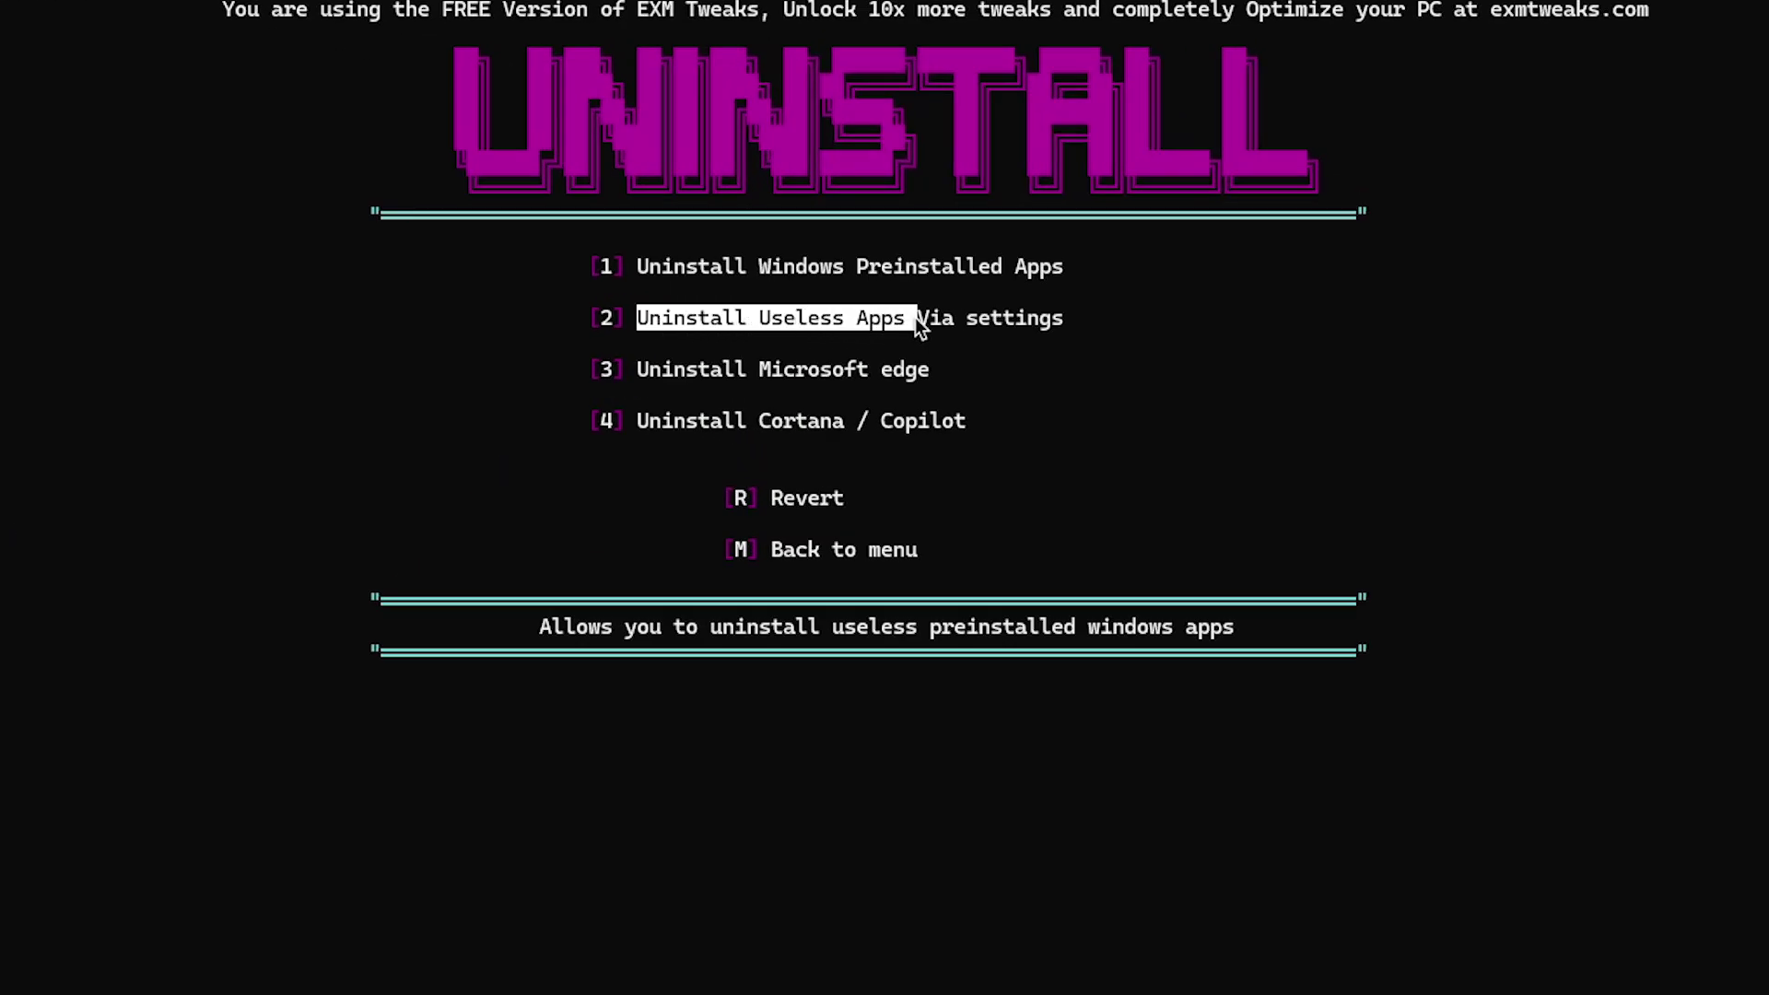
pyautogui.moveTo(1028, 325); pyautogui.dragTo(1060, 324)
# Choose option 2 to list installed apps, then uninstall Camera and confirm the removal
pyautogui.press('2')
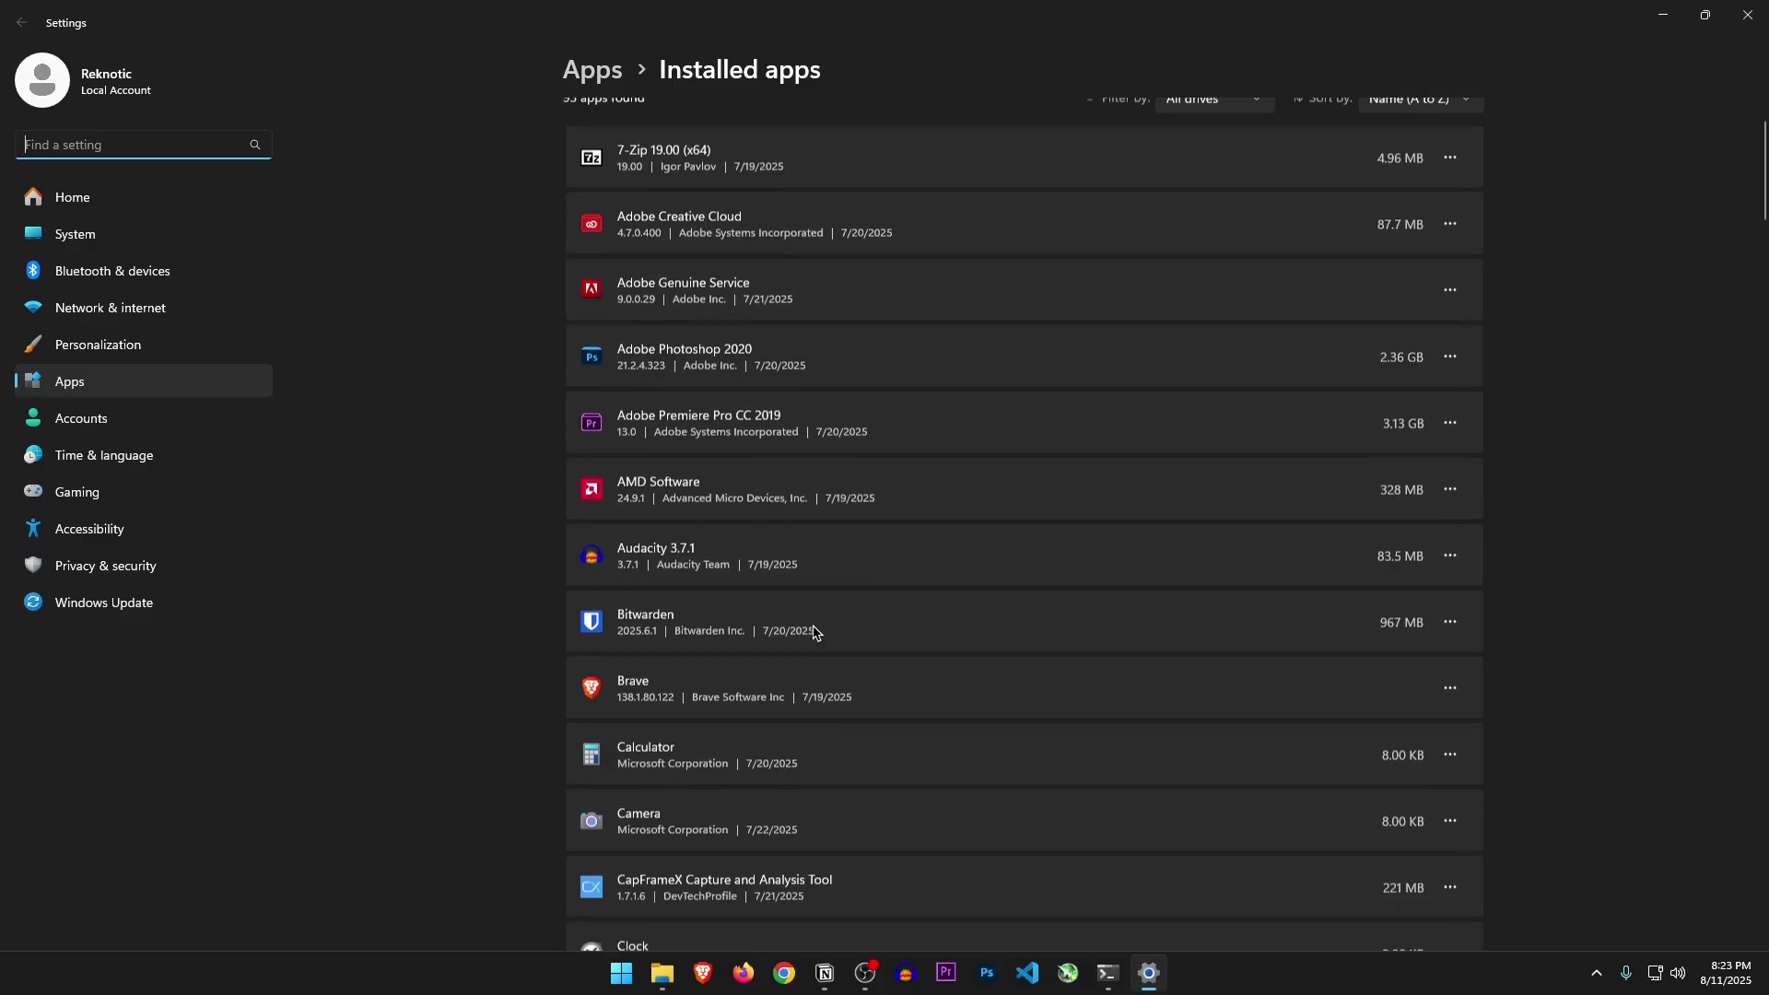
pyautogui.scroll(-7, 810, 632)
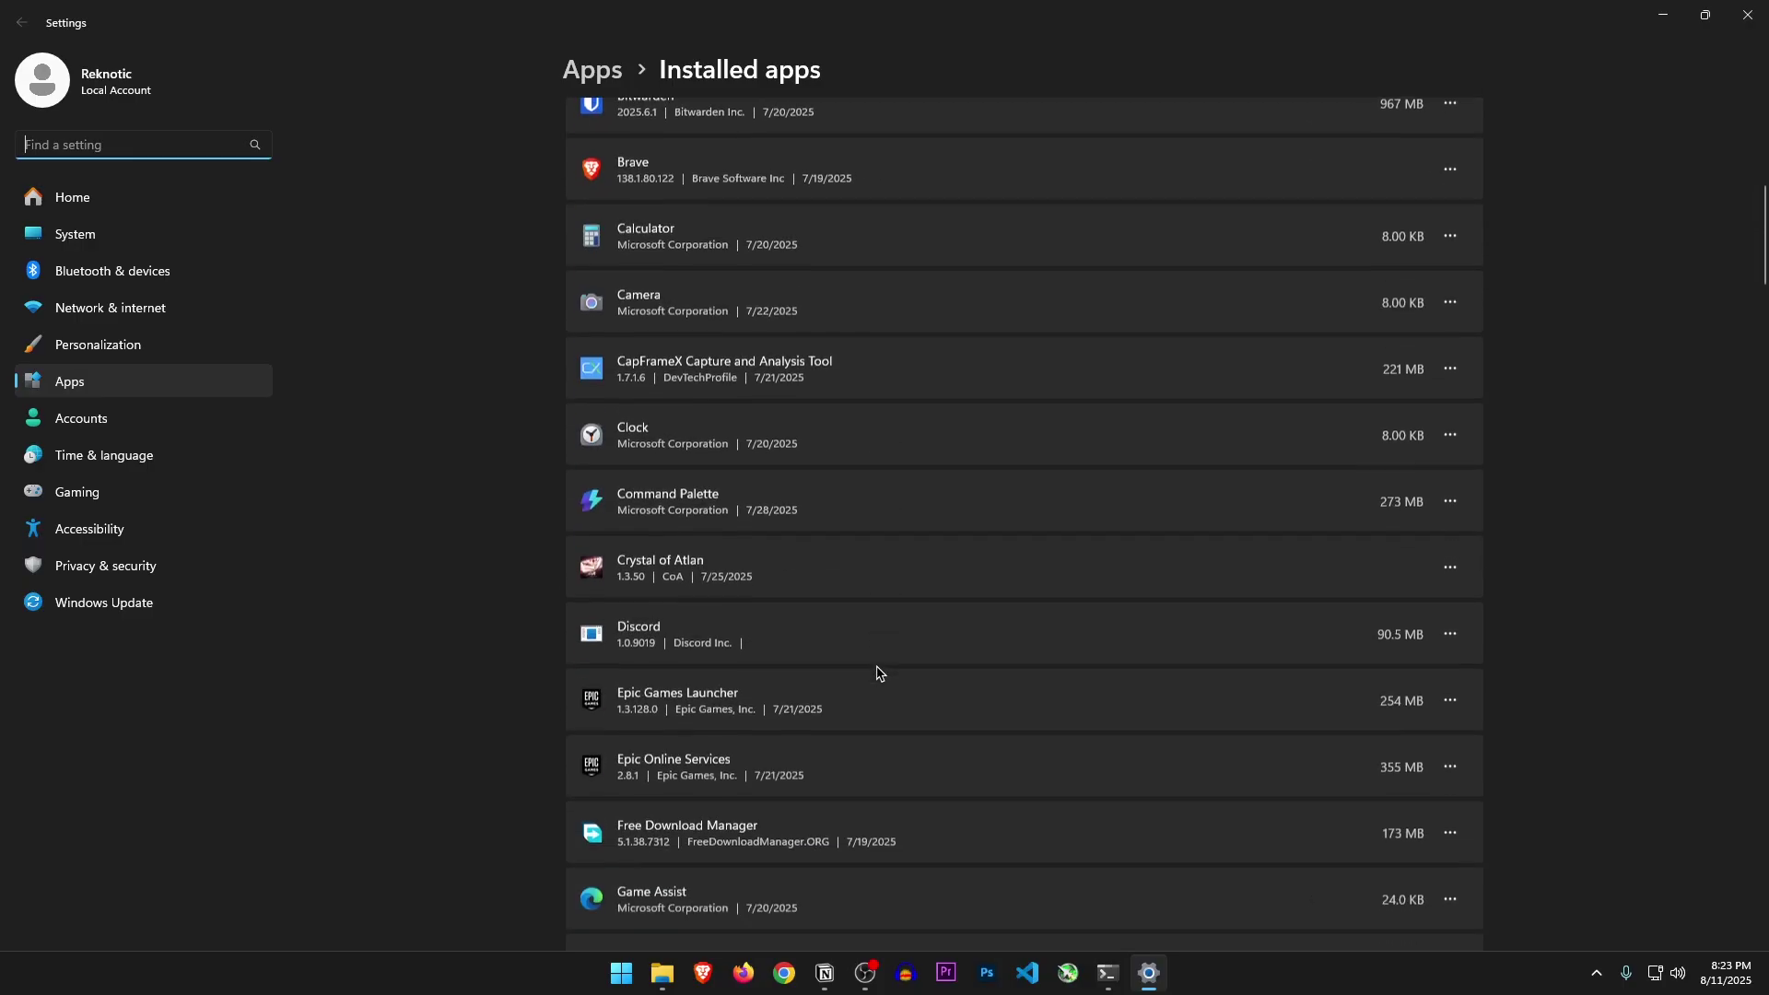
pyautogui.scroll(2, 884, 460)
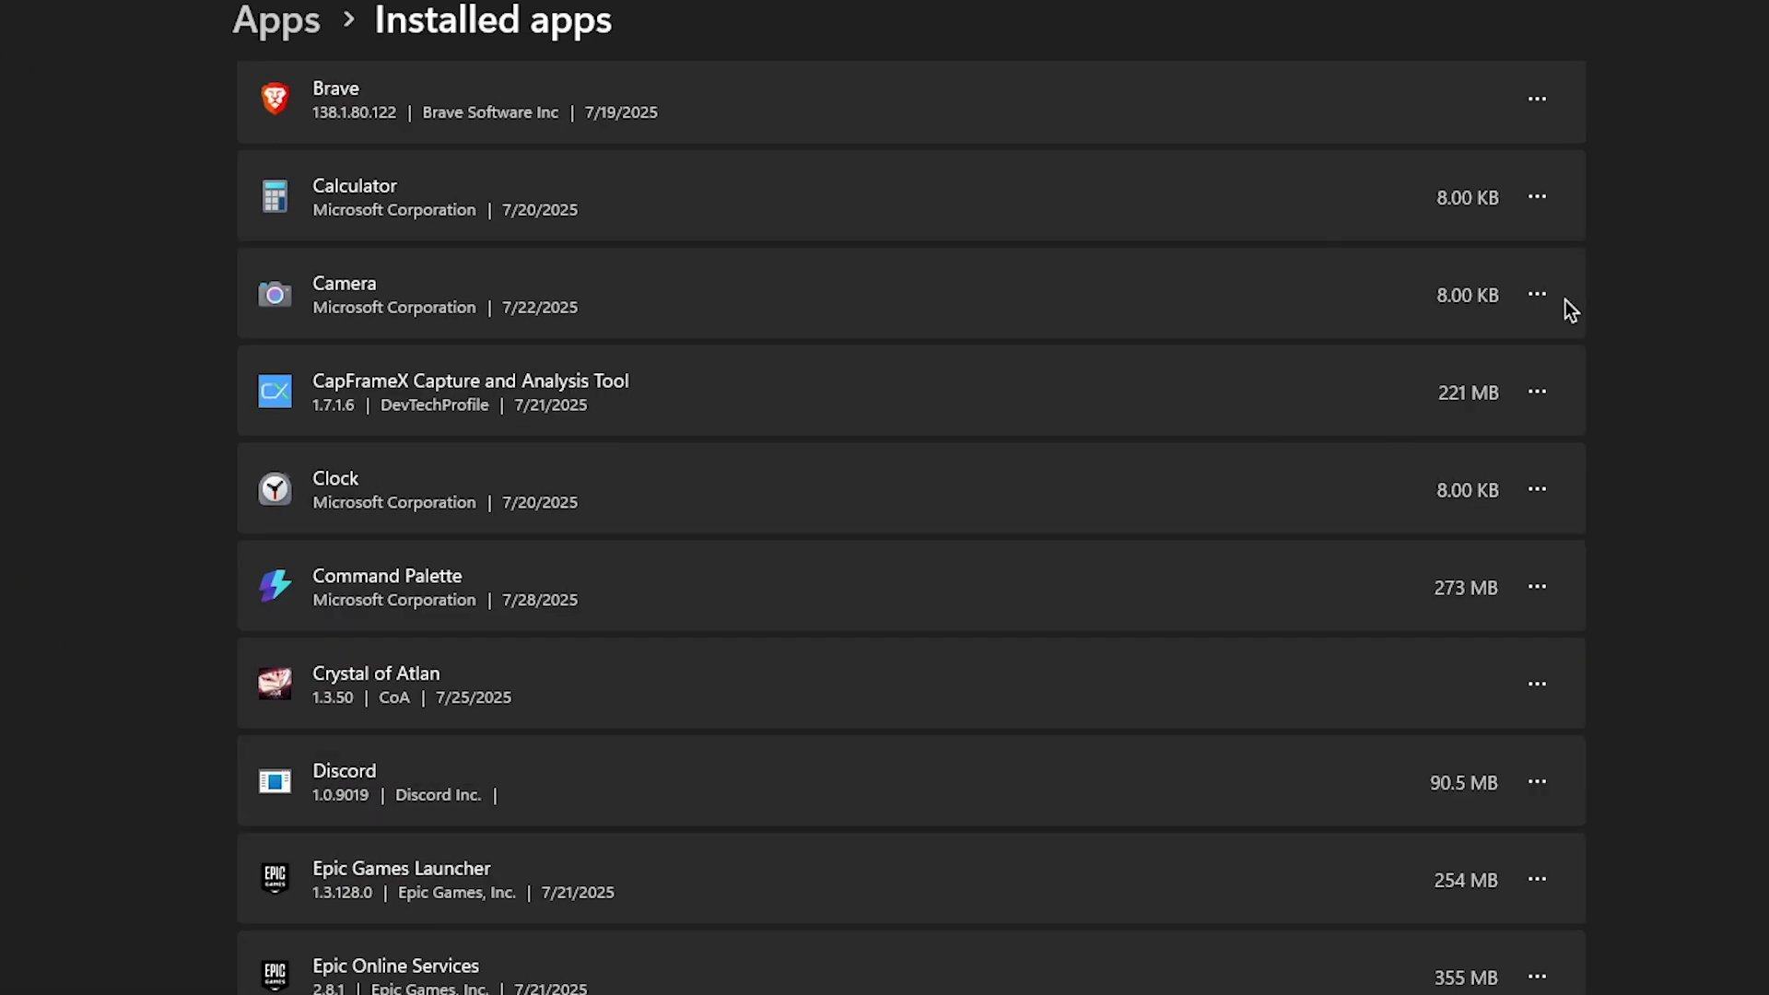
pyautogui.click(1449, 258)
pyautogui.click(1235, 437)
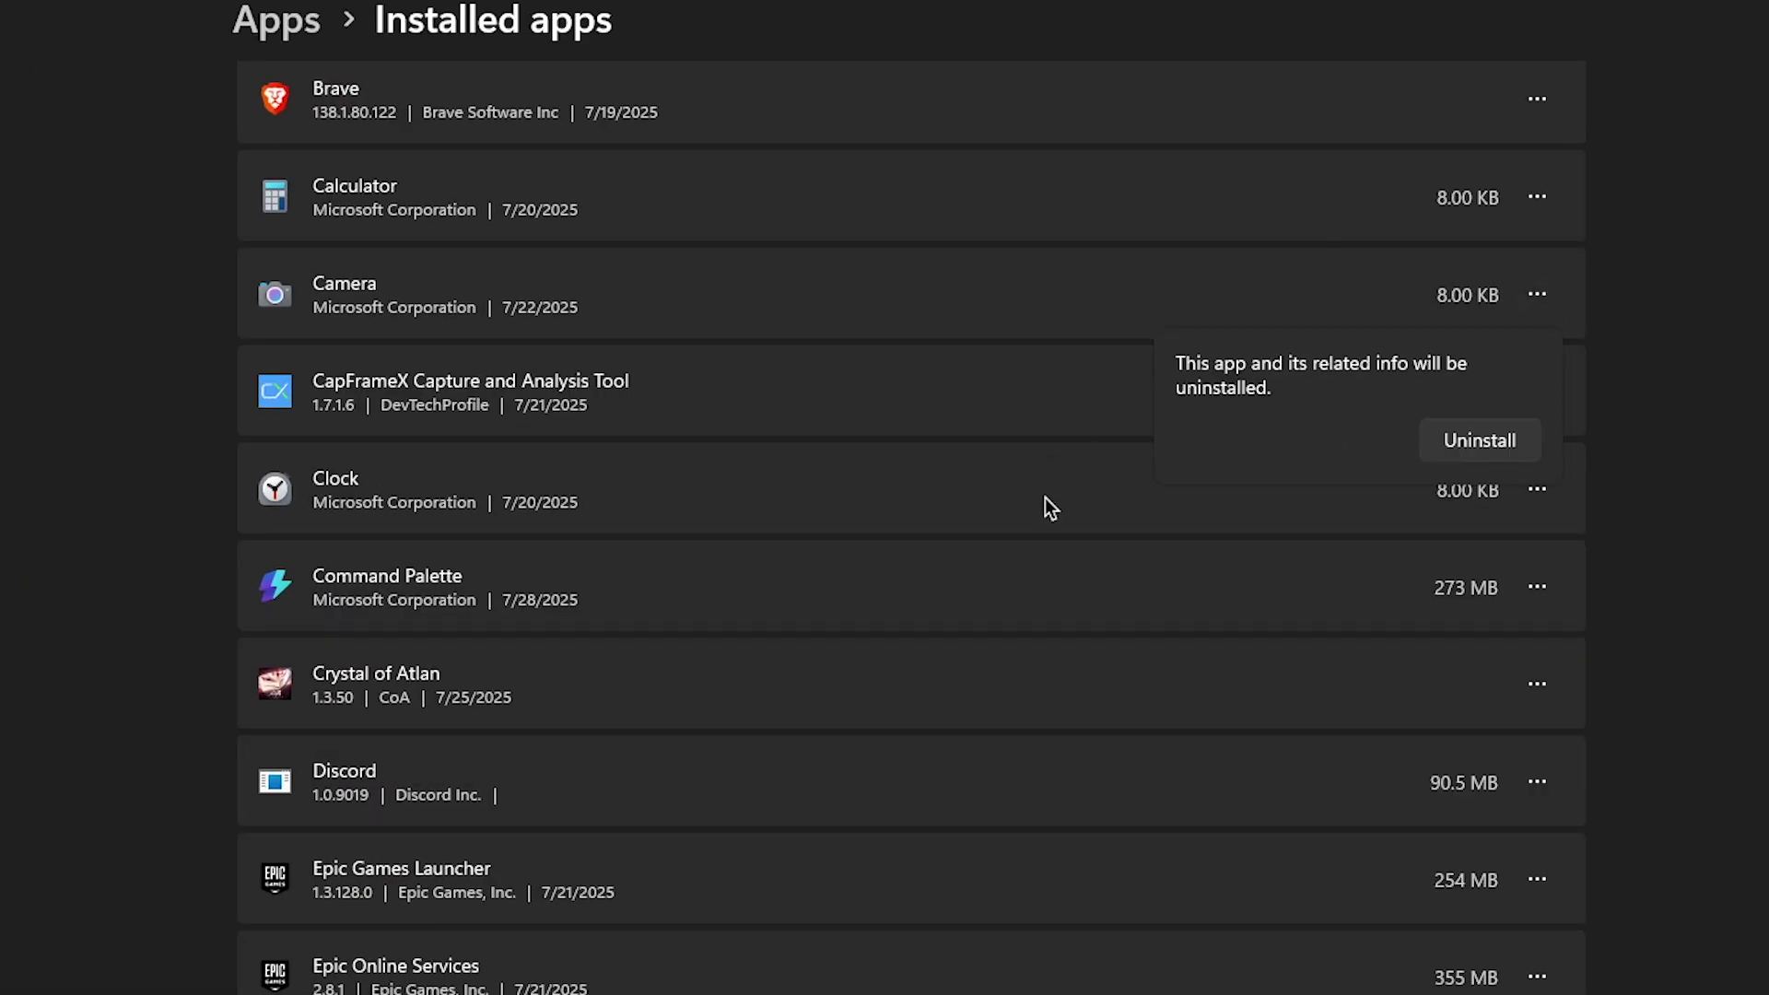
pyautogui.click(1471, 448)
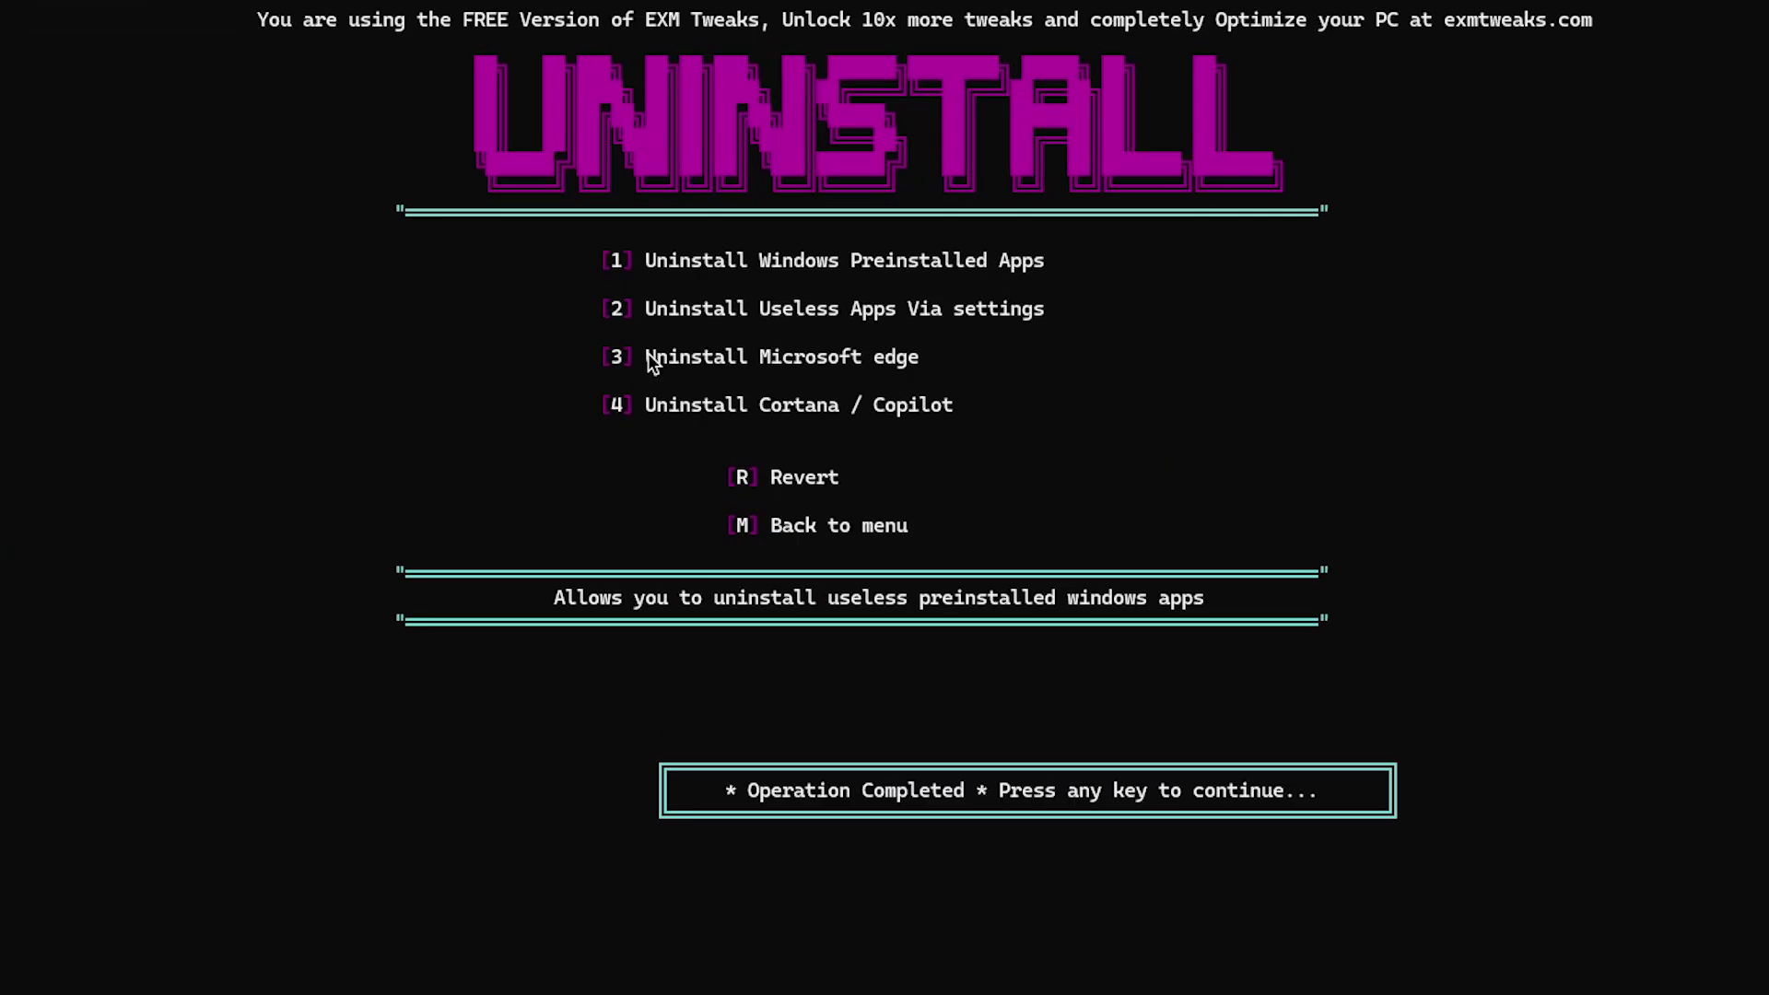
# Dismiss the Microsoft Edge completion prompt and run option 4 to remove Cortana / Copilot
pyautogui.moveTo(649, 355); pyautogui.dragTo(852, 357)
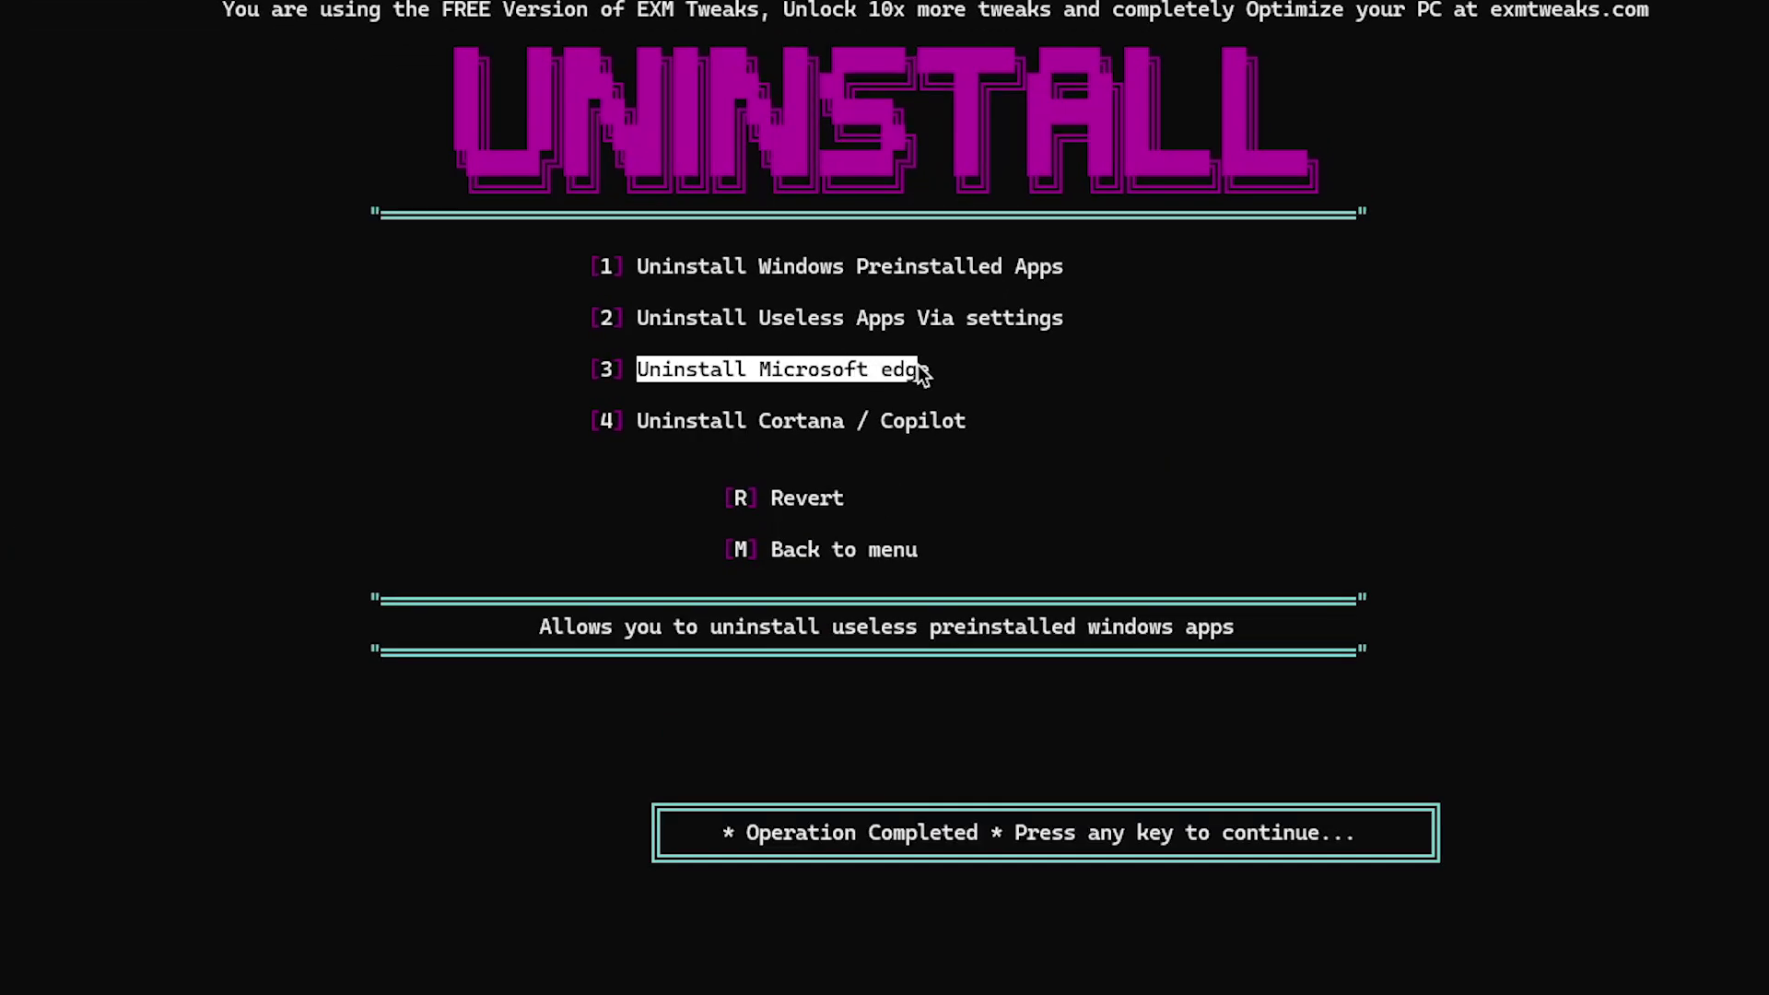
pyautogui.press('Return')
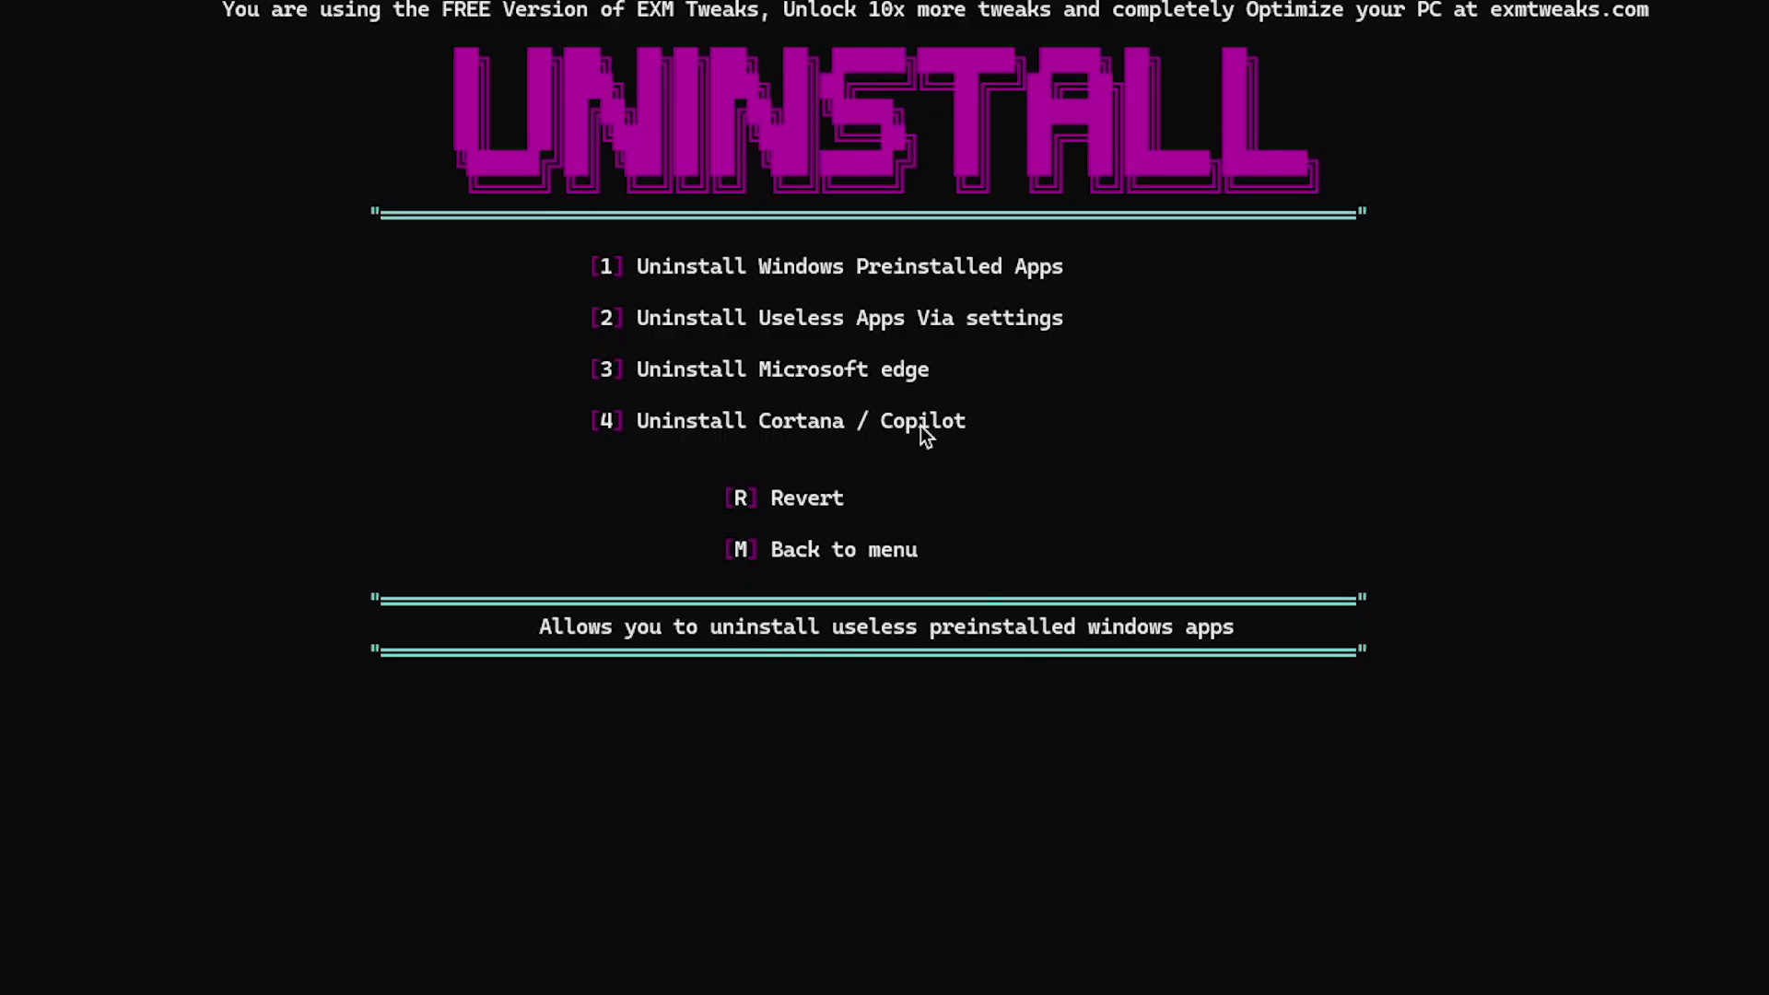
pyautogui.write('4')
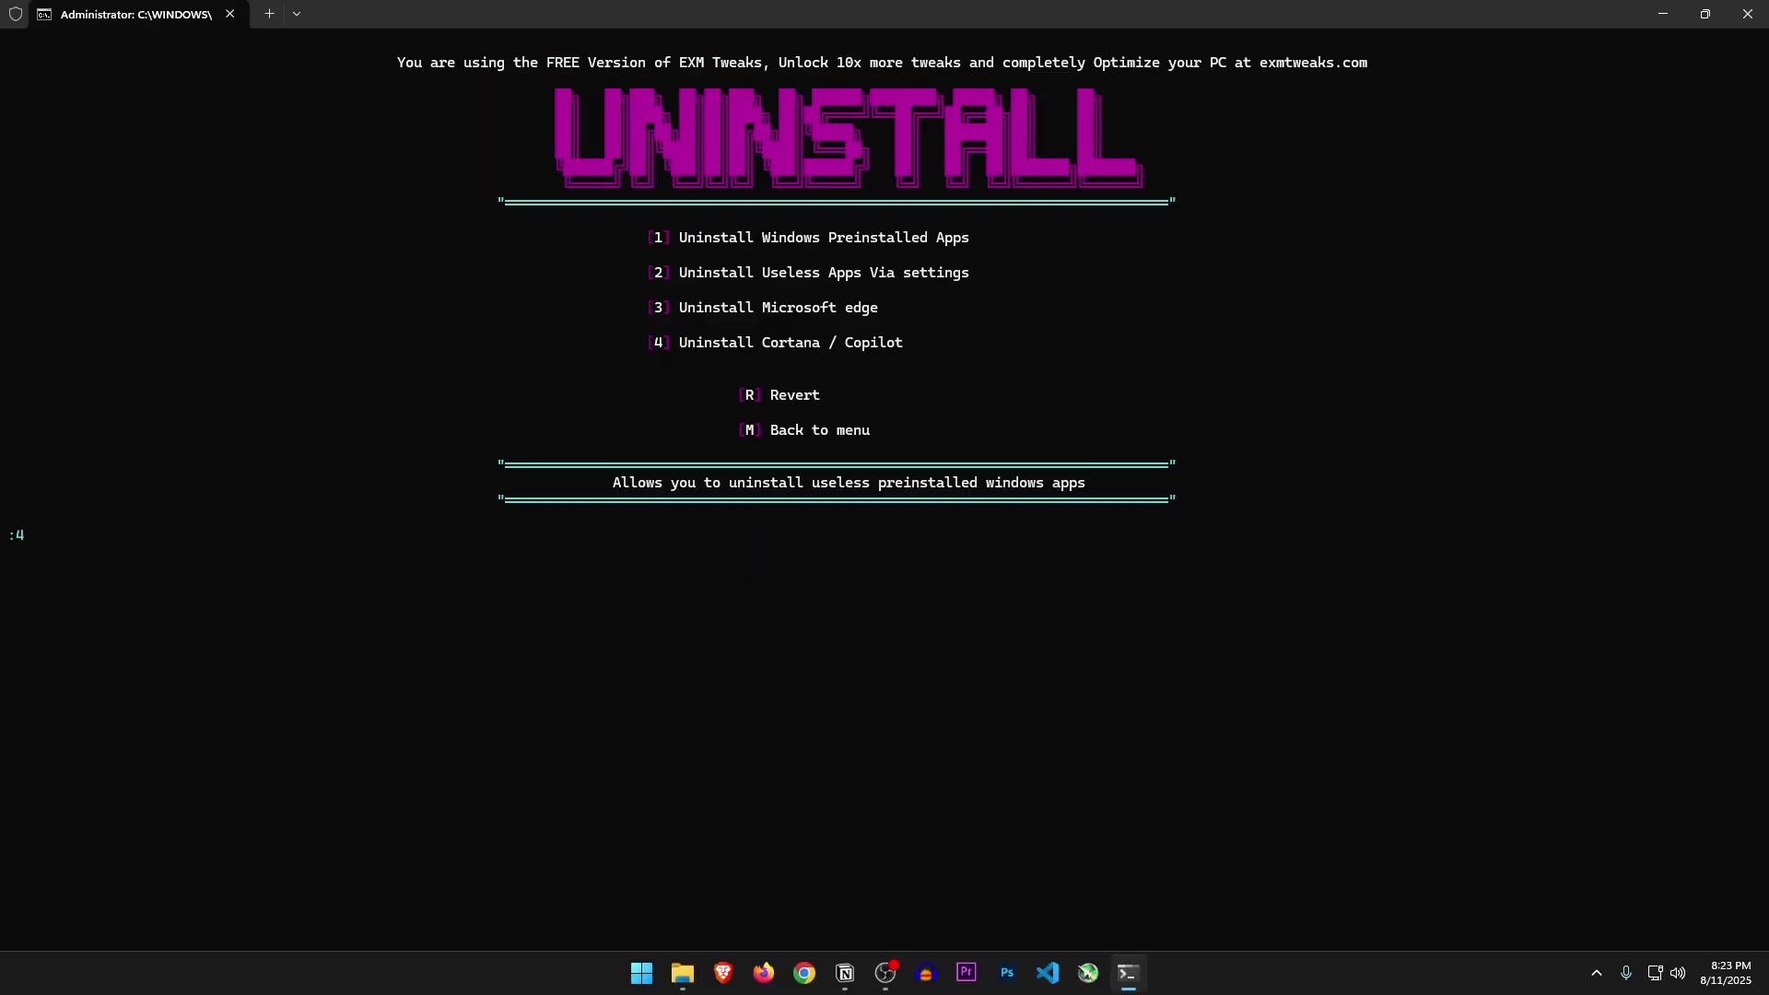
pyautogui.press('Return')
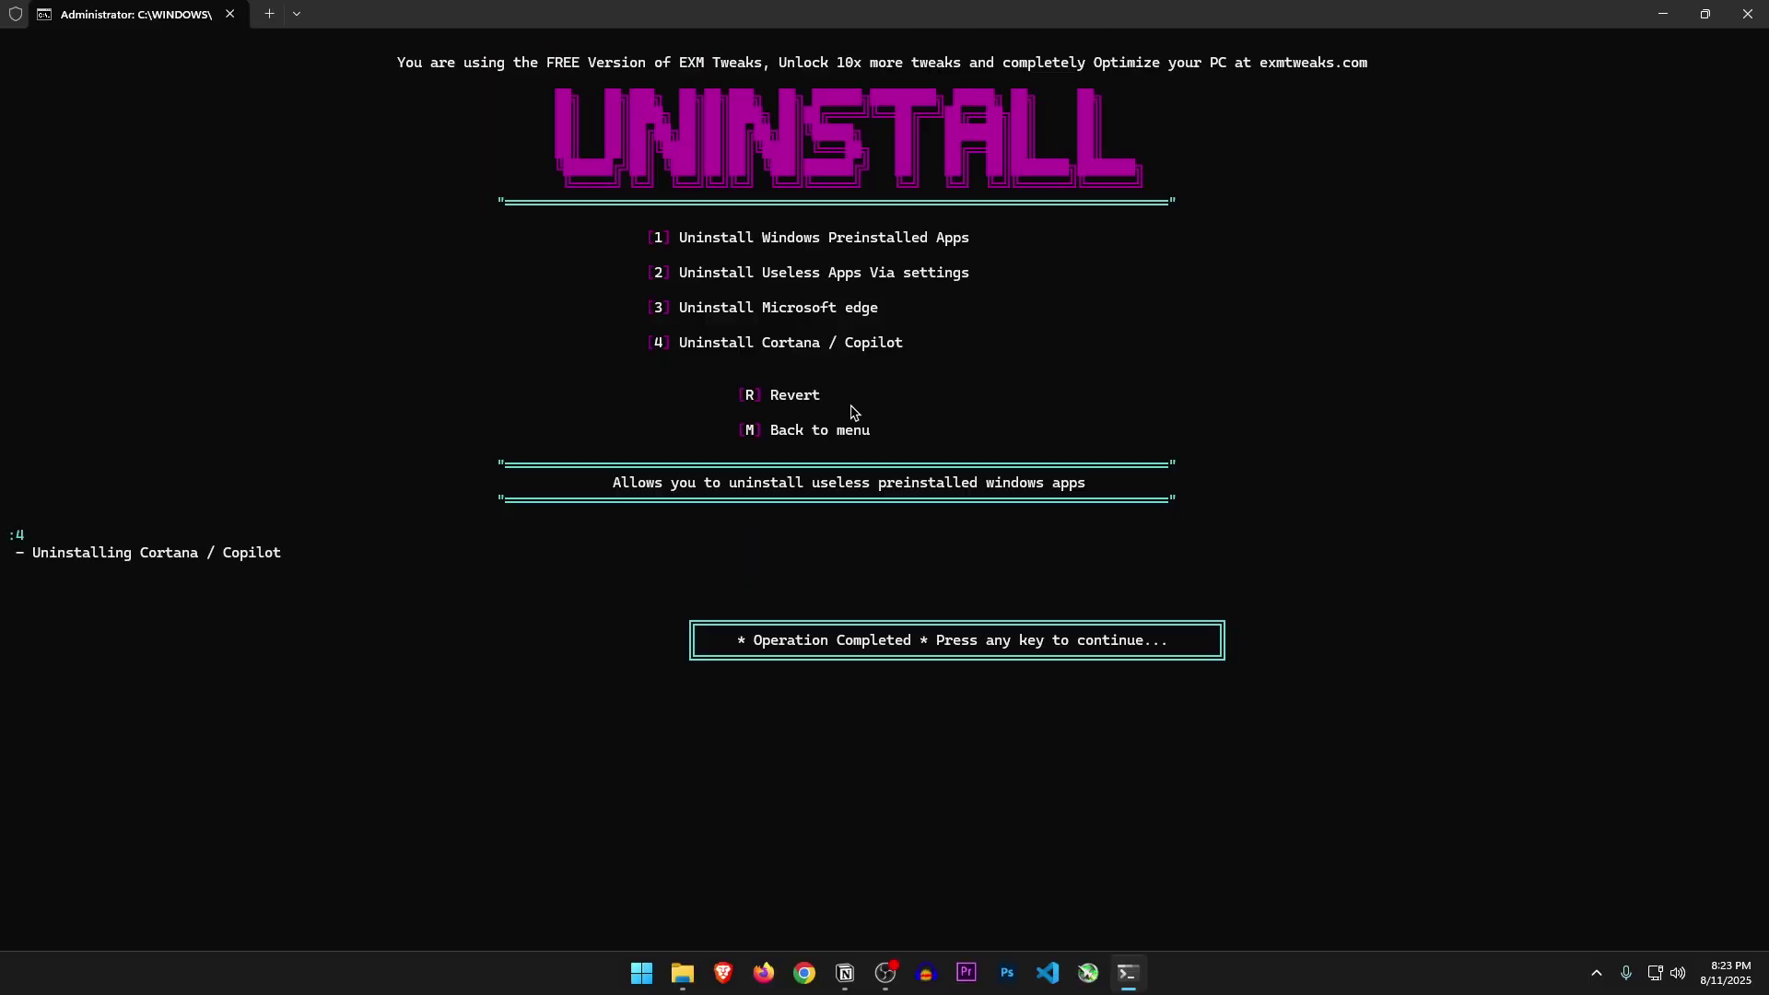
# Open Storage Optimizations (8) and run the Optimize NTFS tweak
pyautogui.press('Return')
pyautogui.moveTo(778, 307); pyautogui.dragTo(811, 311)
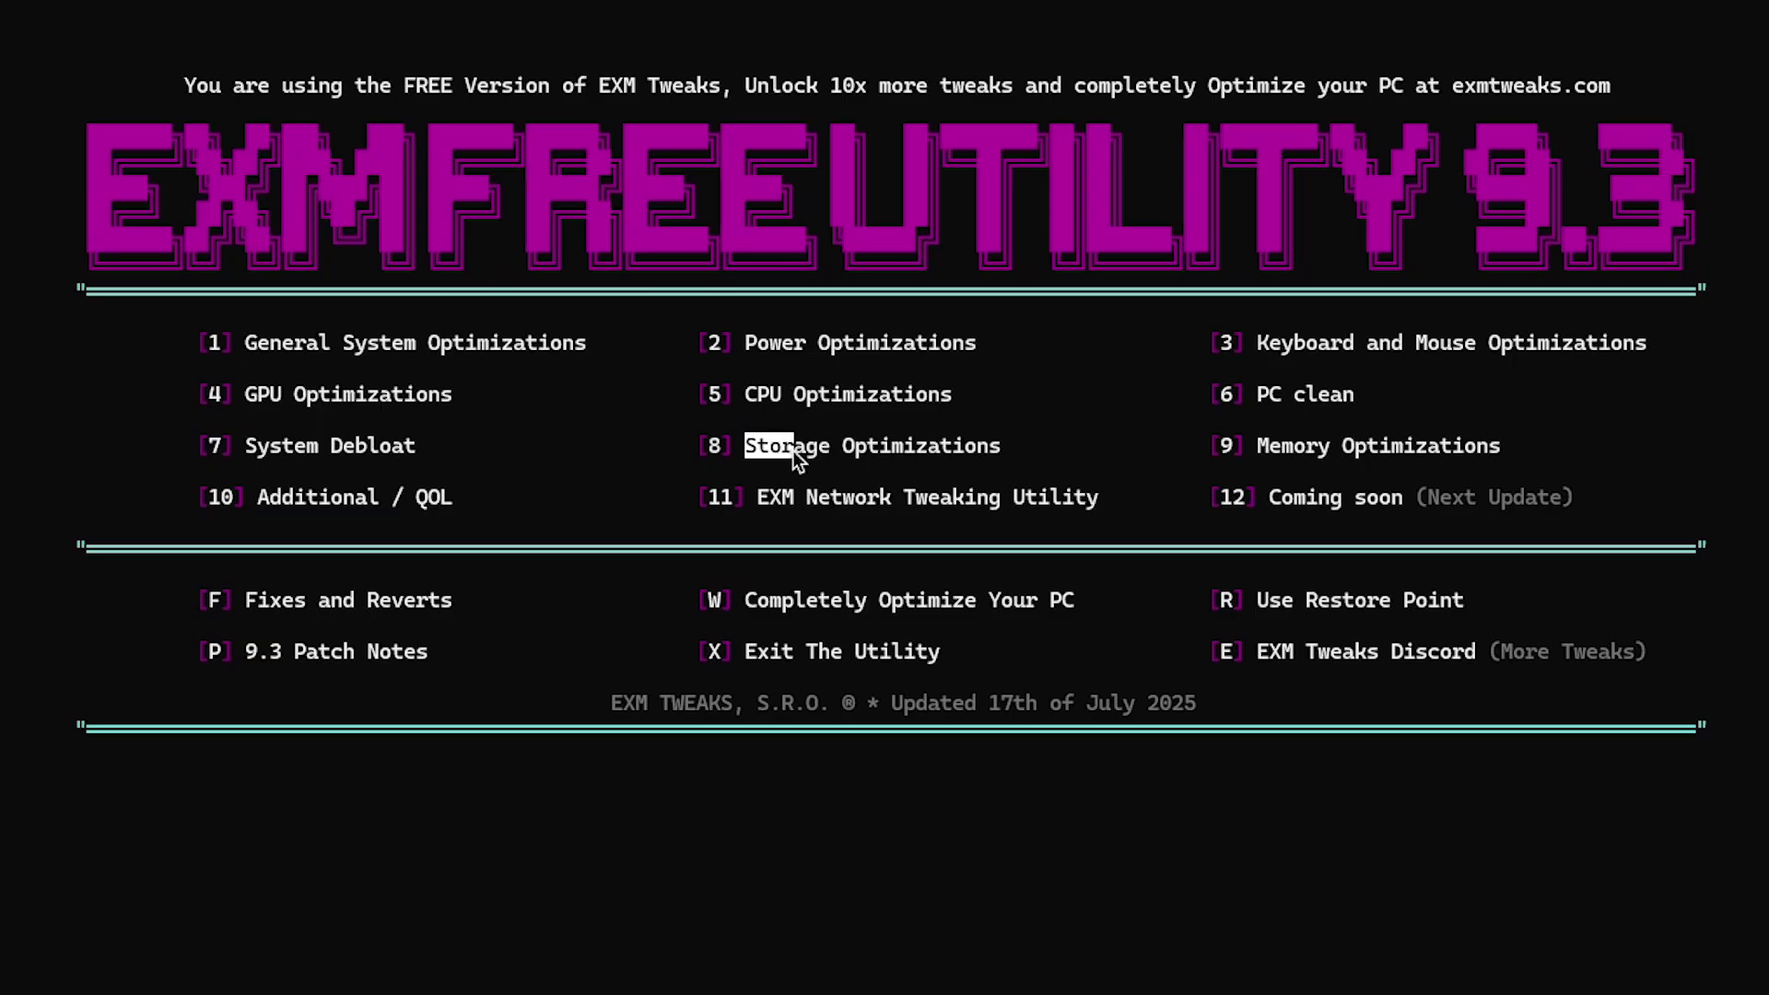
pyautogui.write('8')
pyautogui.press('Return')
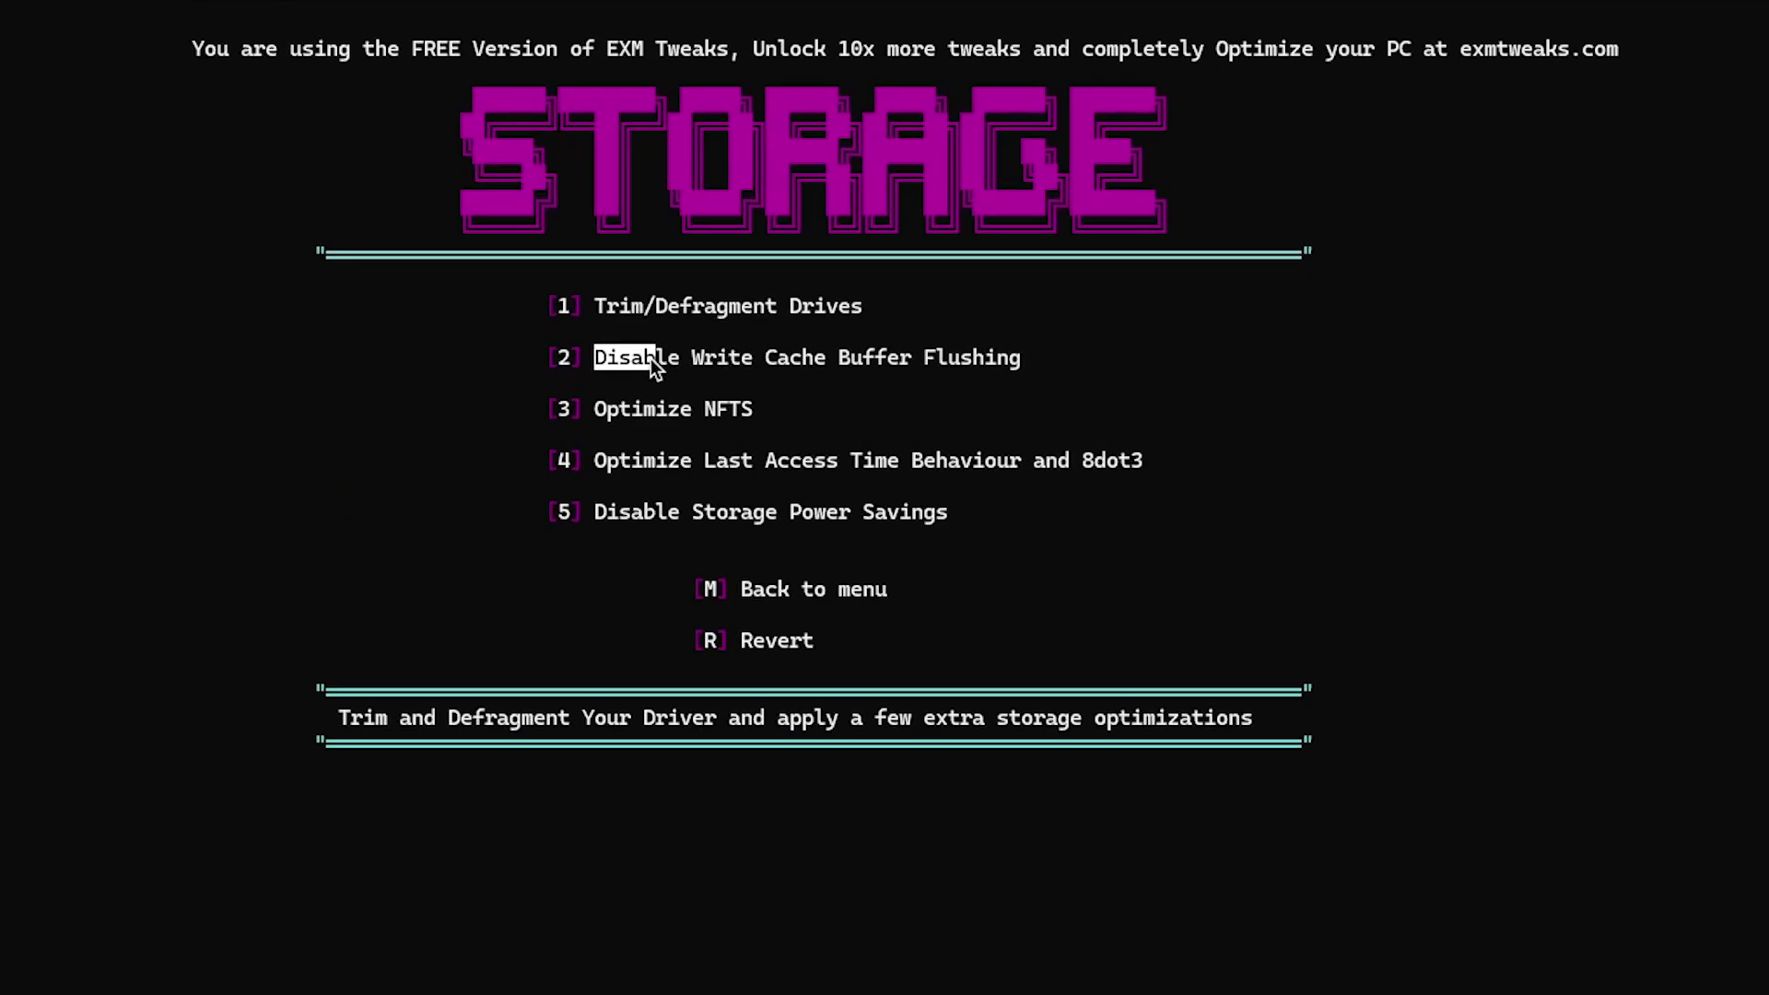
pyautogui.click(596, 417)
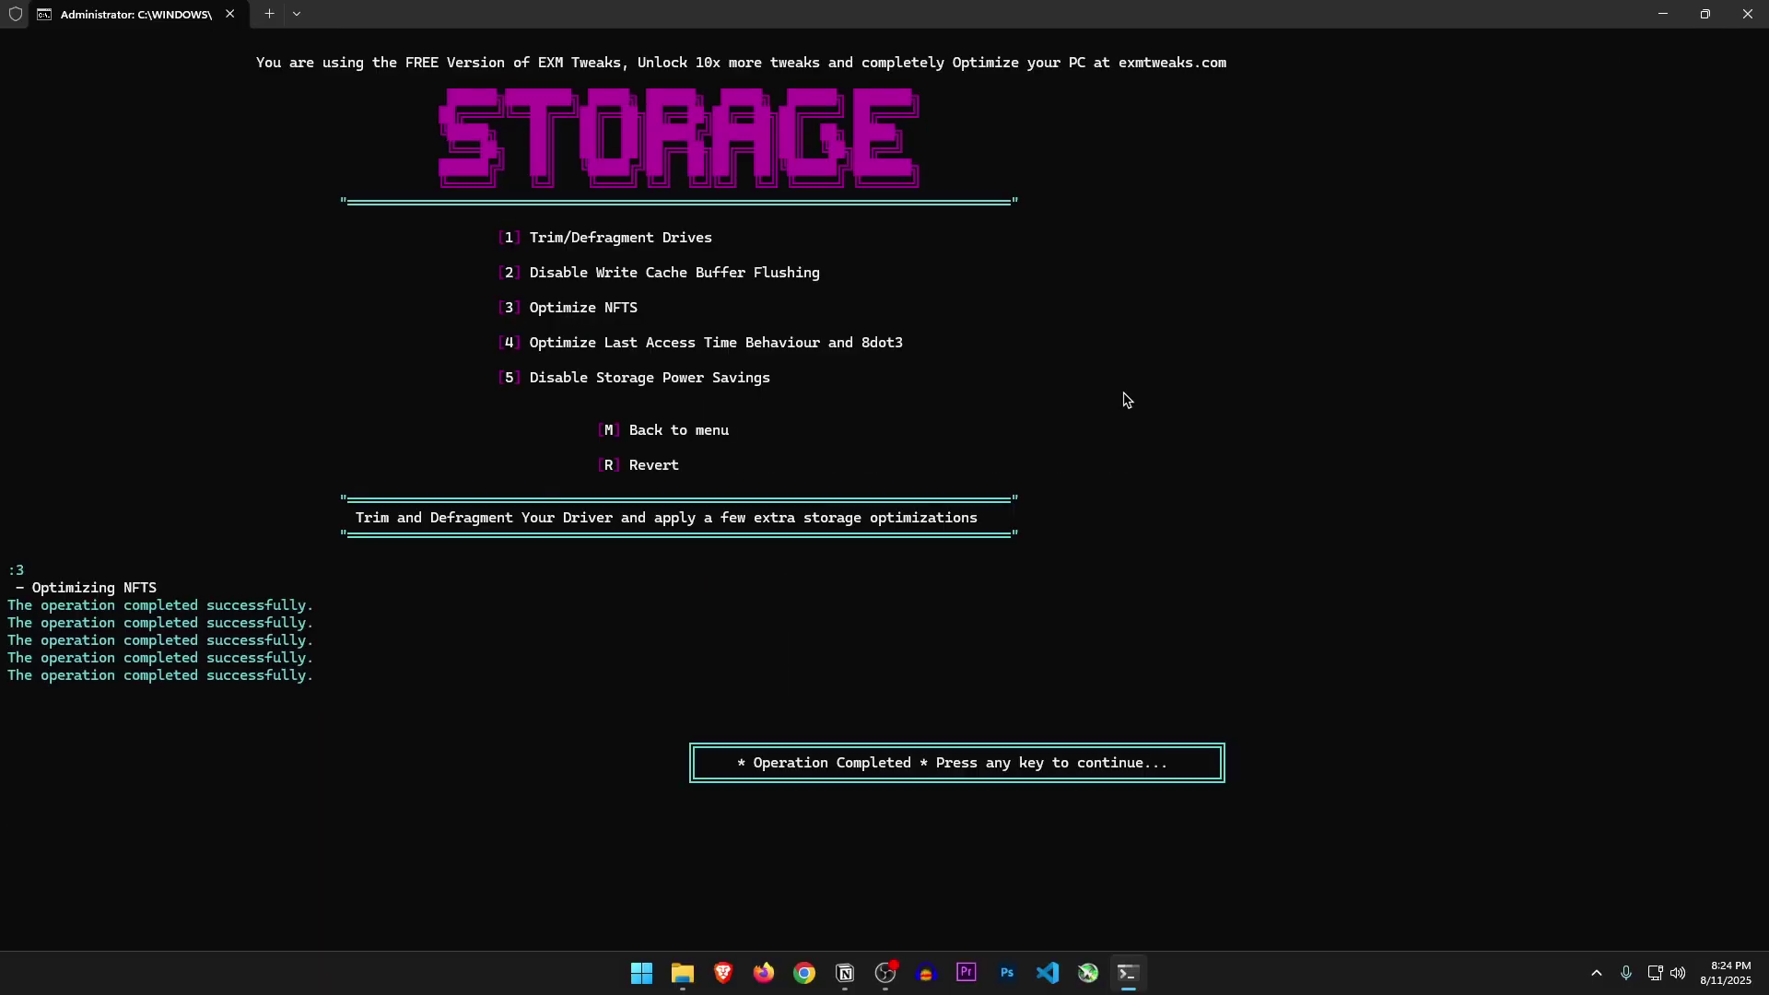
pyautogui.press('Return')
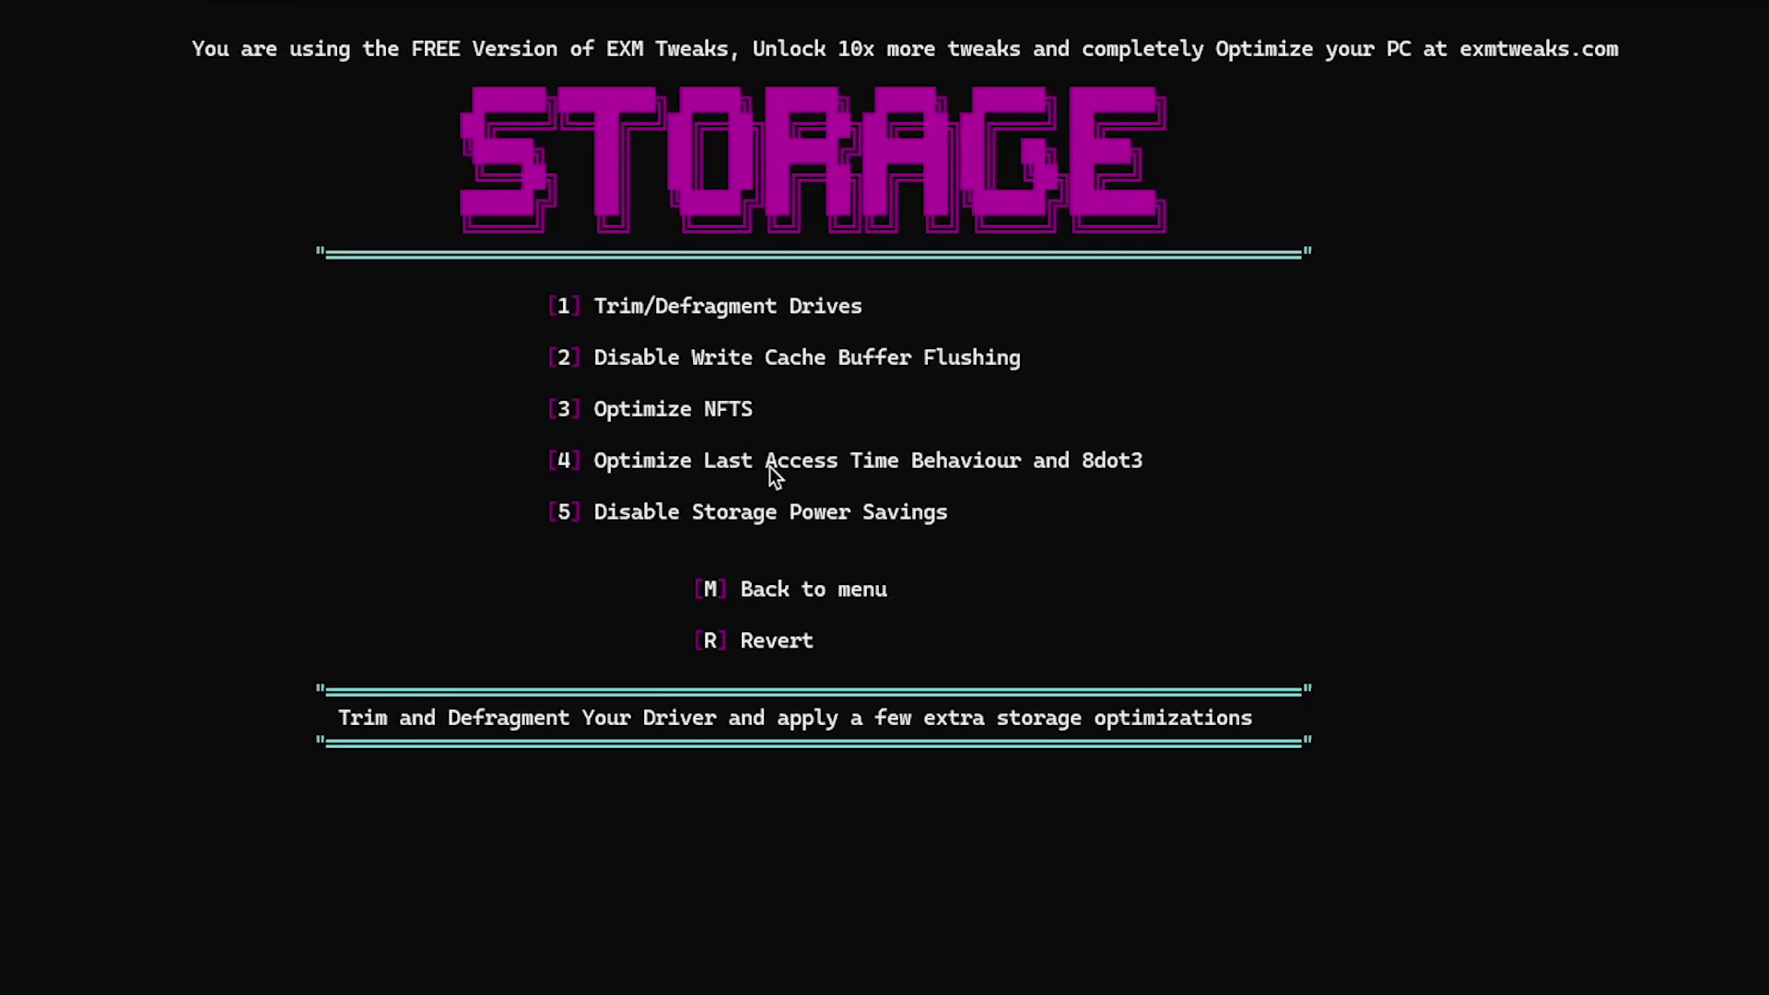
# Apply the Last Access Time and 8dot3 optimization and disable storage power savings for the SSD
pyautogui.click(1144, 468)
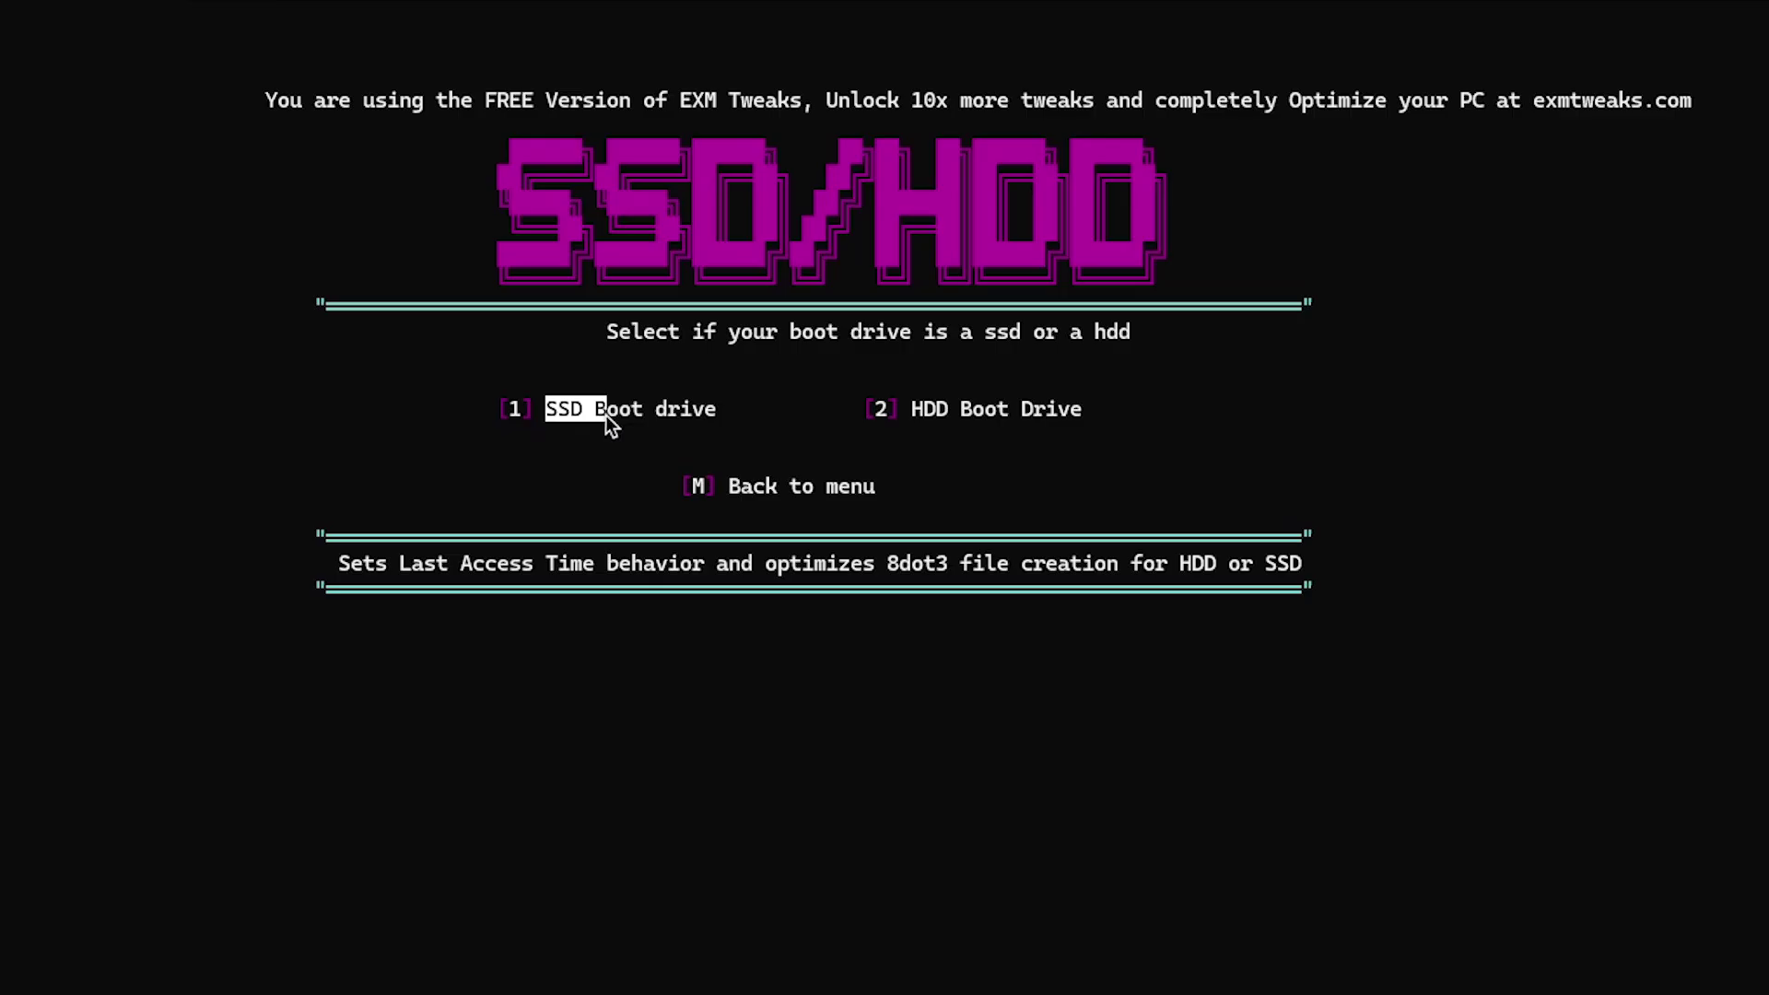
pyautogui.click(667, 411)
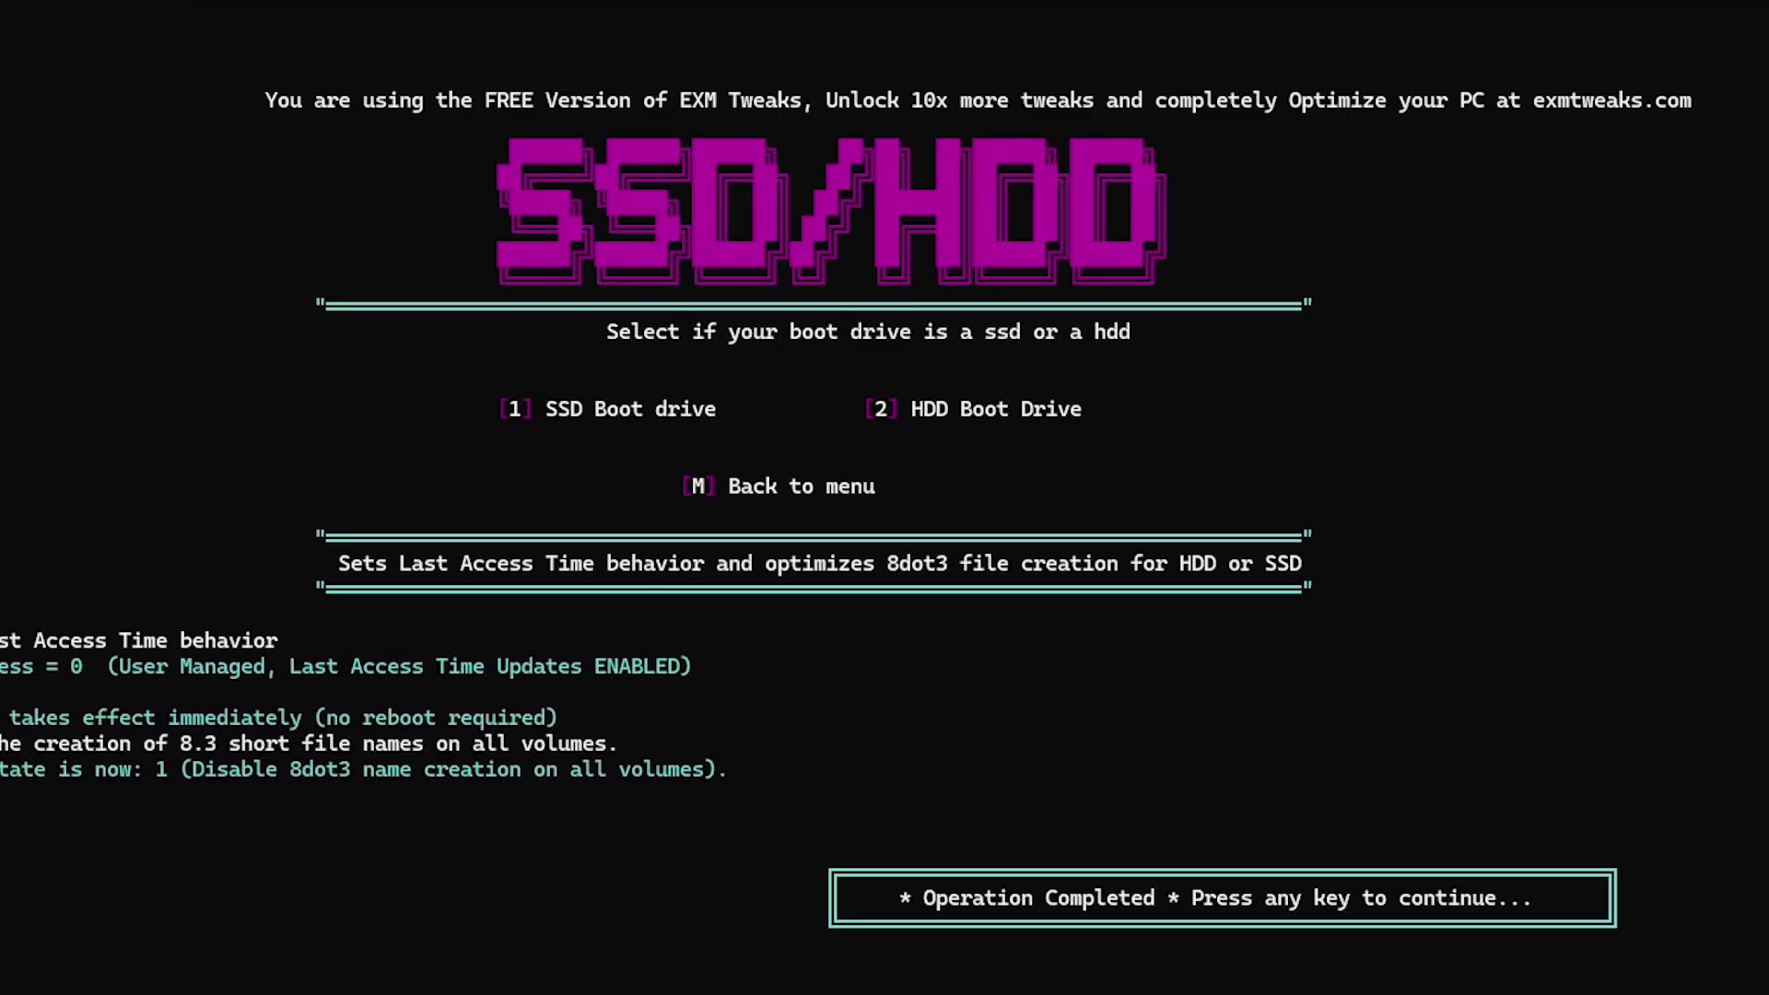
pyautogui.press('Return')
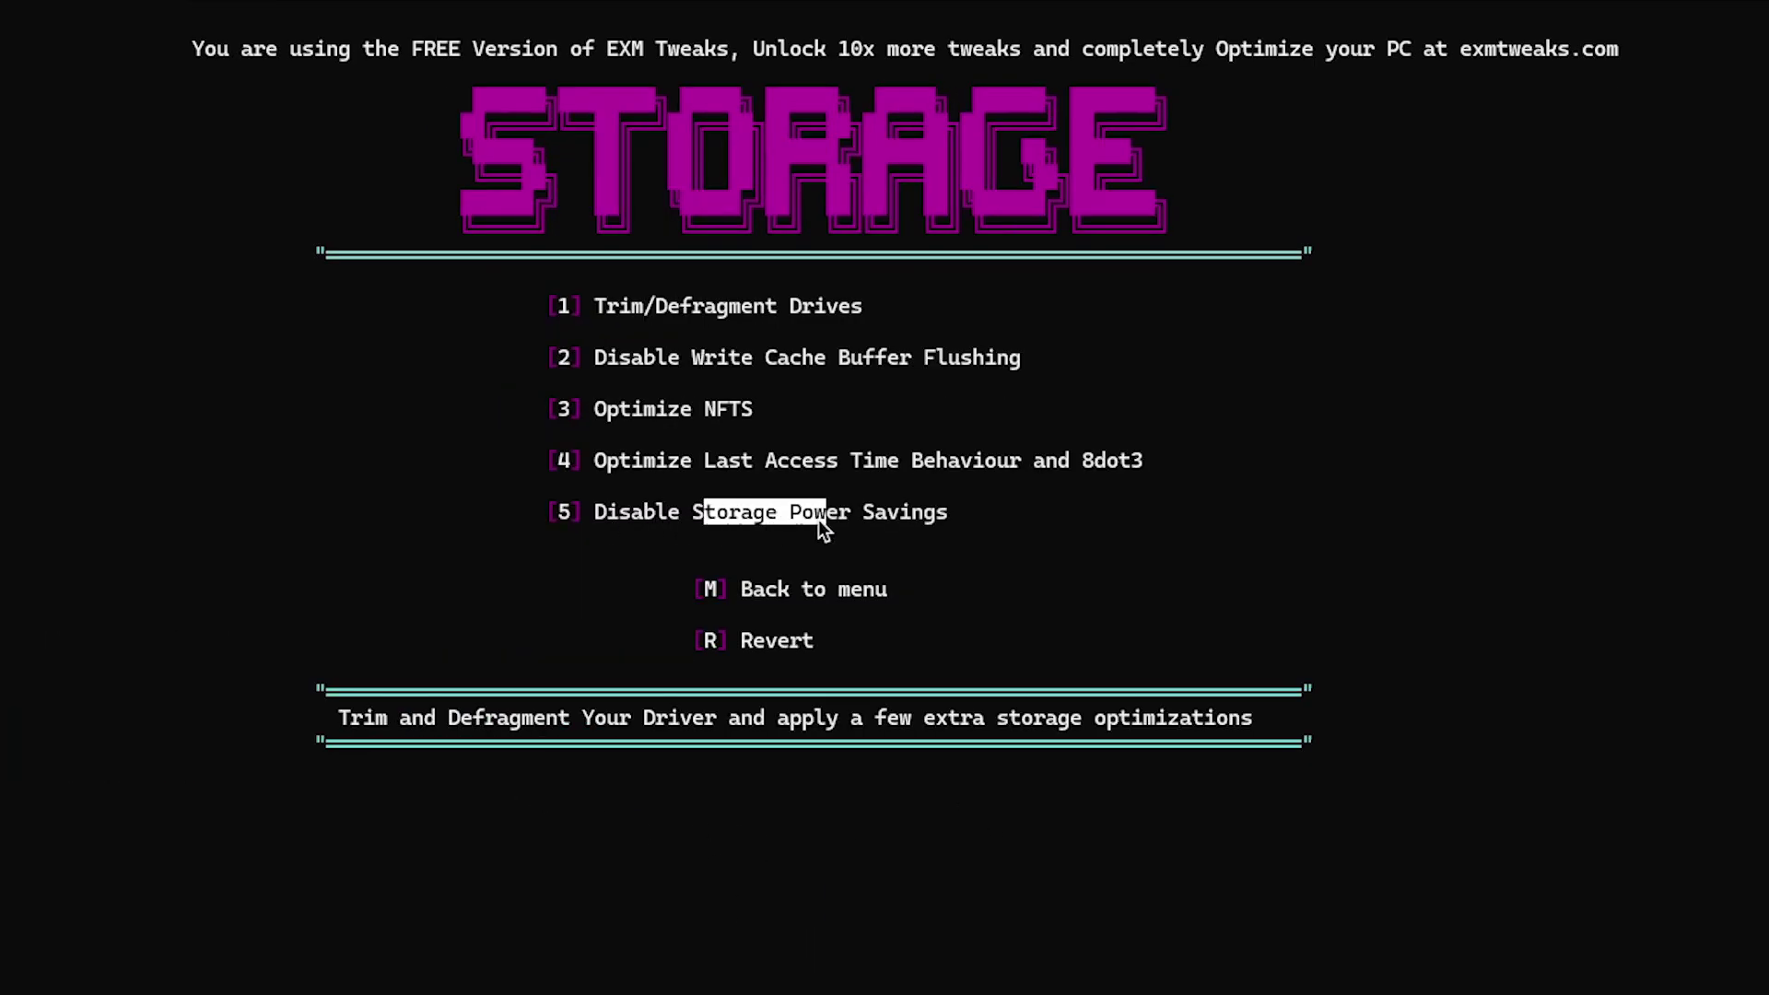
pyautogui.click(938, 518)
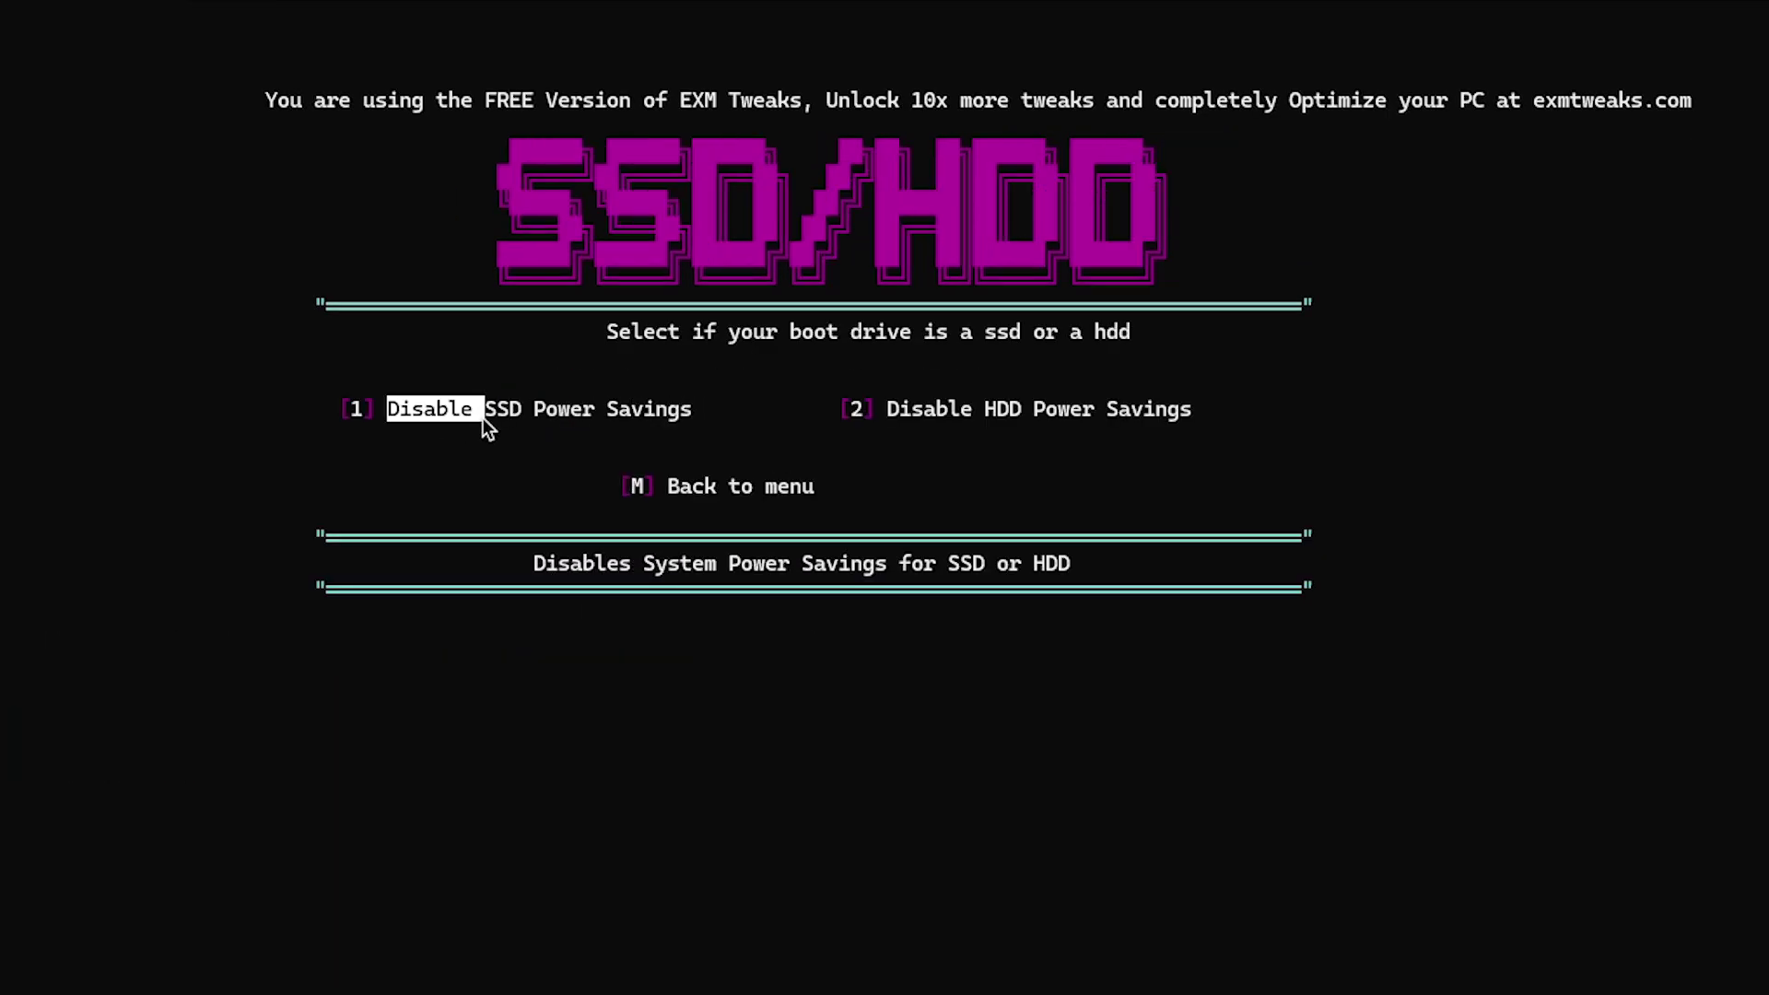
pyautogui.click(645, 415)
pyautogui.press('Return')
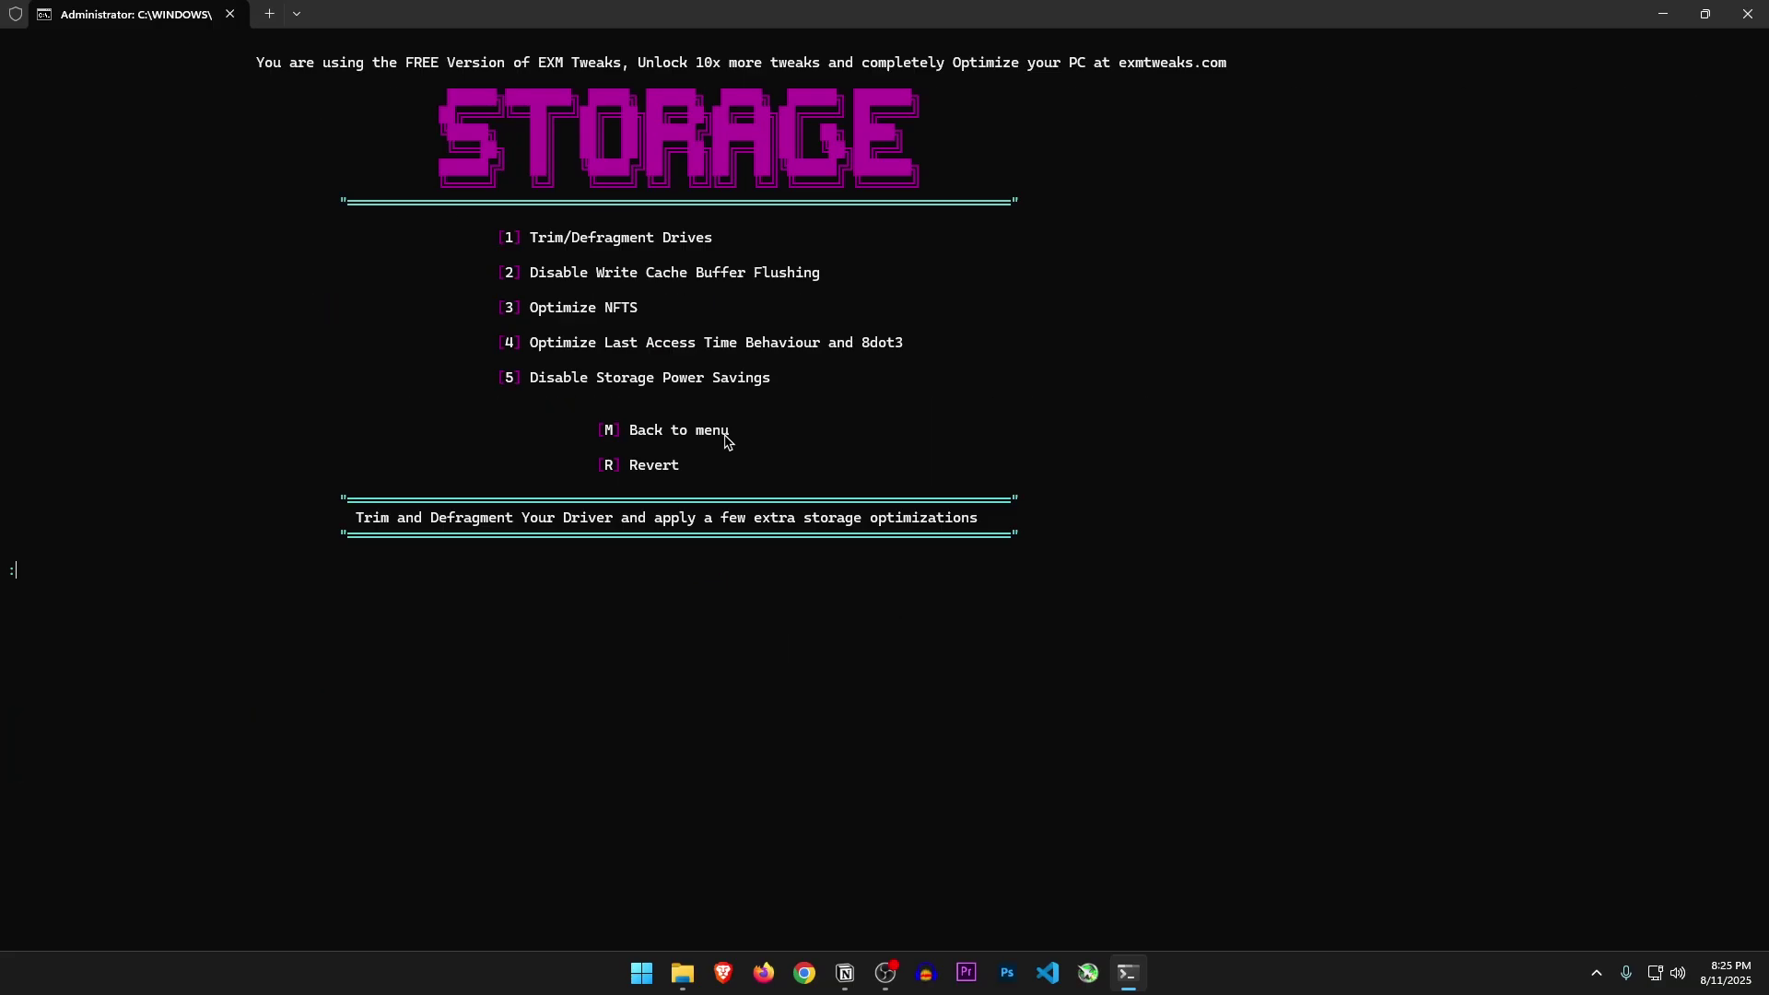
# Return to the main menu with 'm' and open Memory Optimizations
pyautogui.write('m')
pyautogui.press('Return')
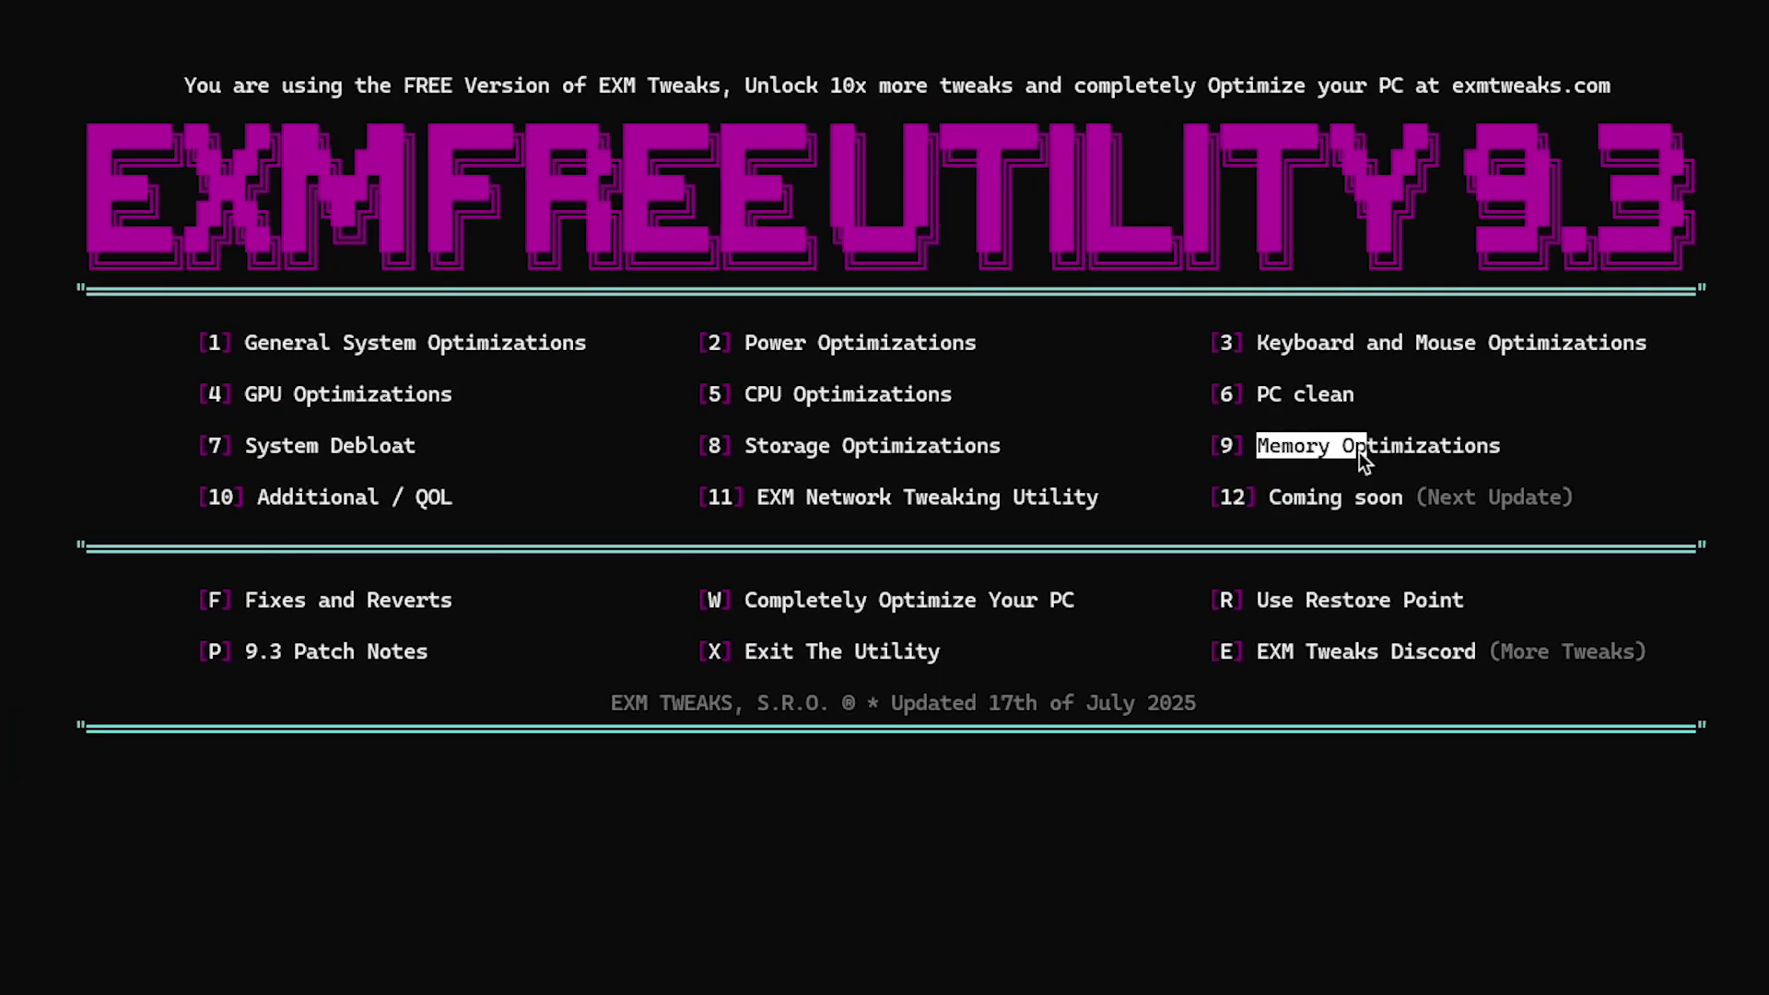
pyautogui.click(1345, 461)
pyautogui.moveTo(494, 677); pyautogui.dragTo(1149, 696)
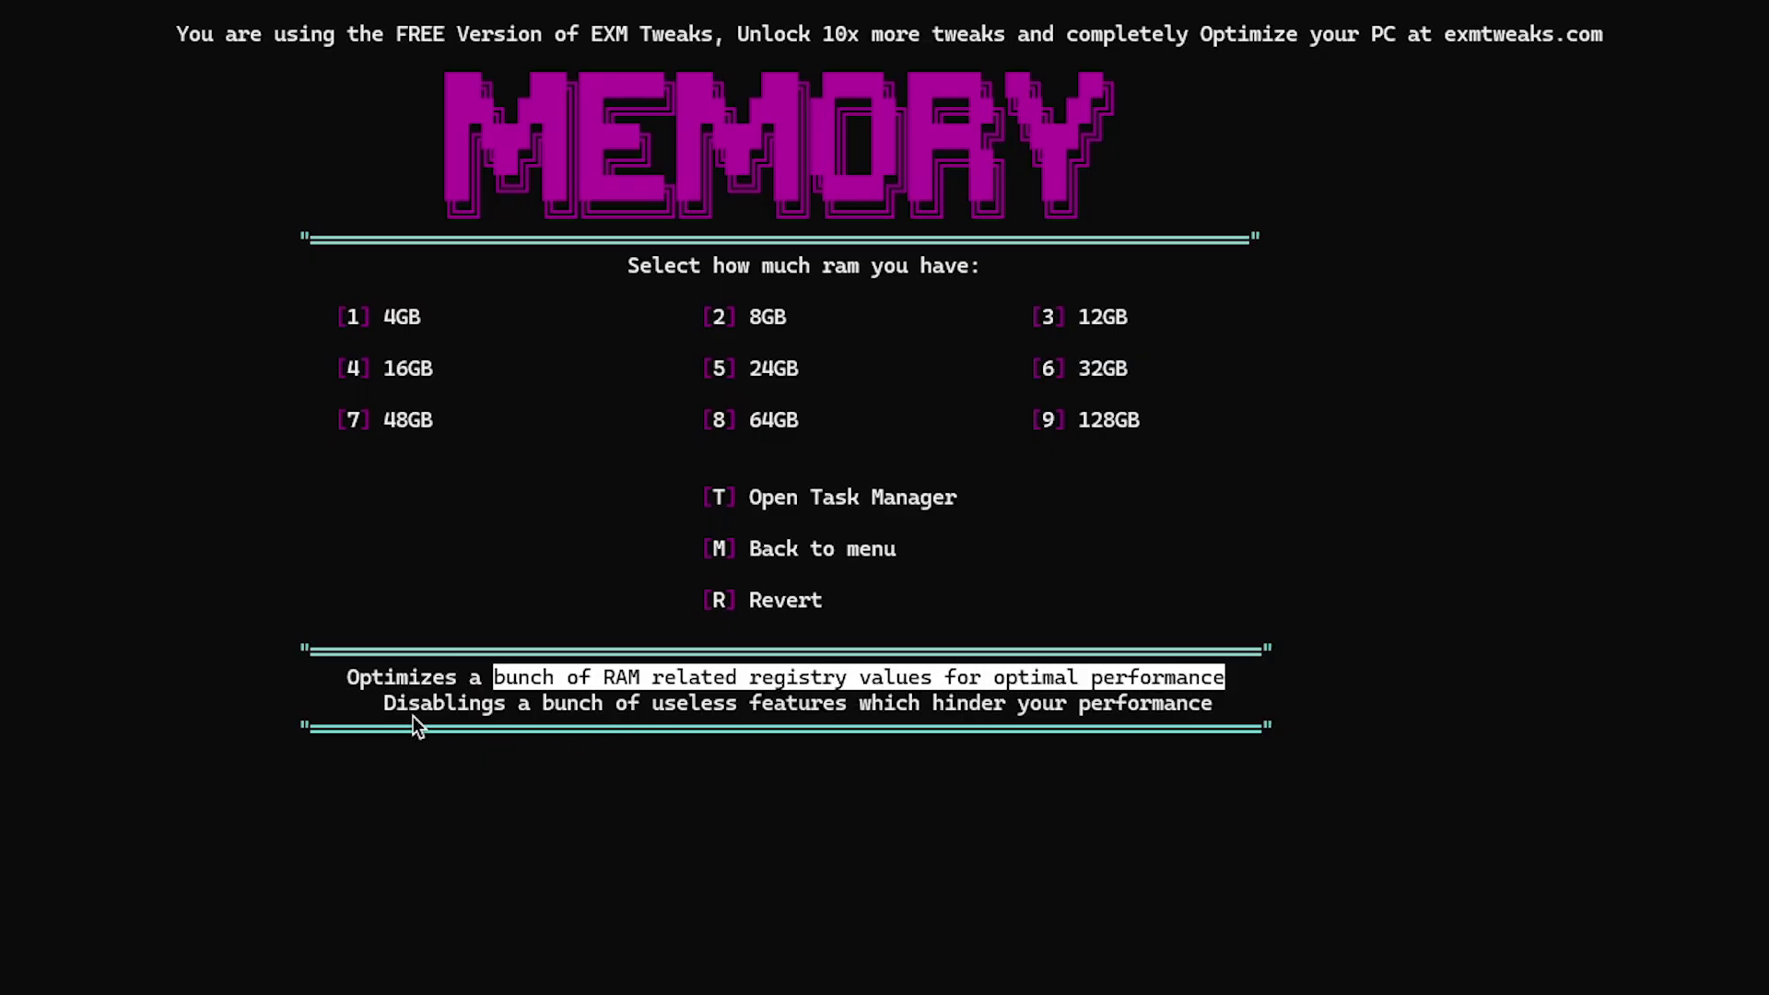
pyautogui.moveTo(384, 706); pyautogui.dragTo(468, 704)
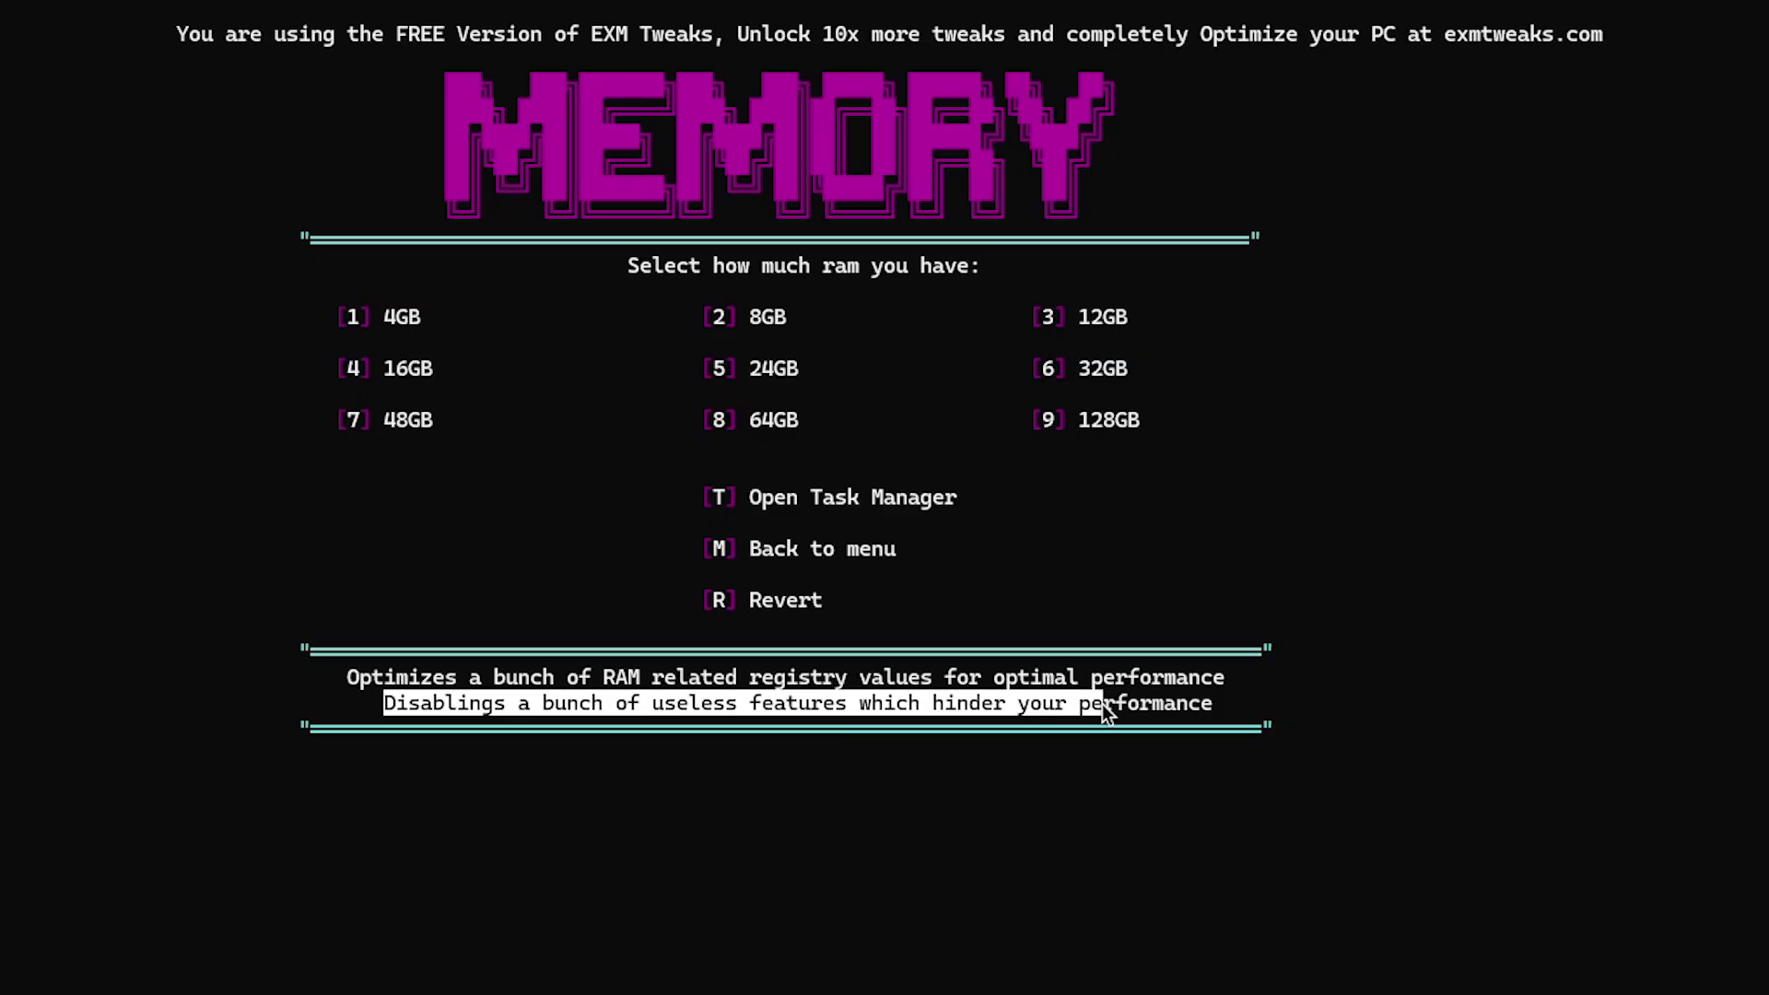
pyautogui.rightClick(1384, 804)
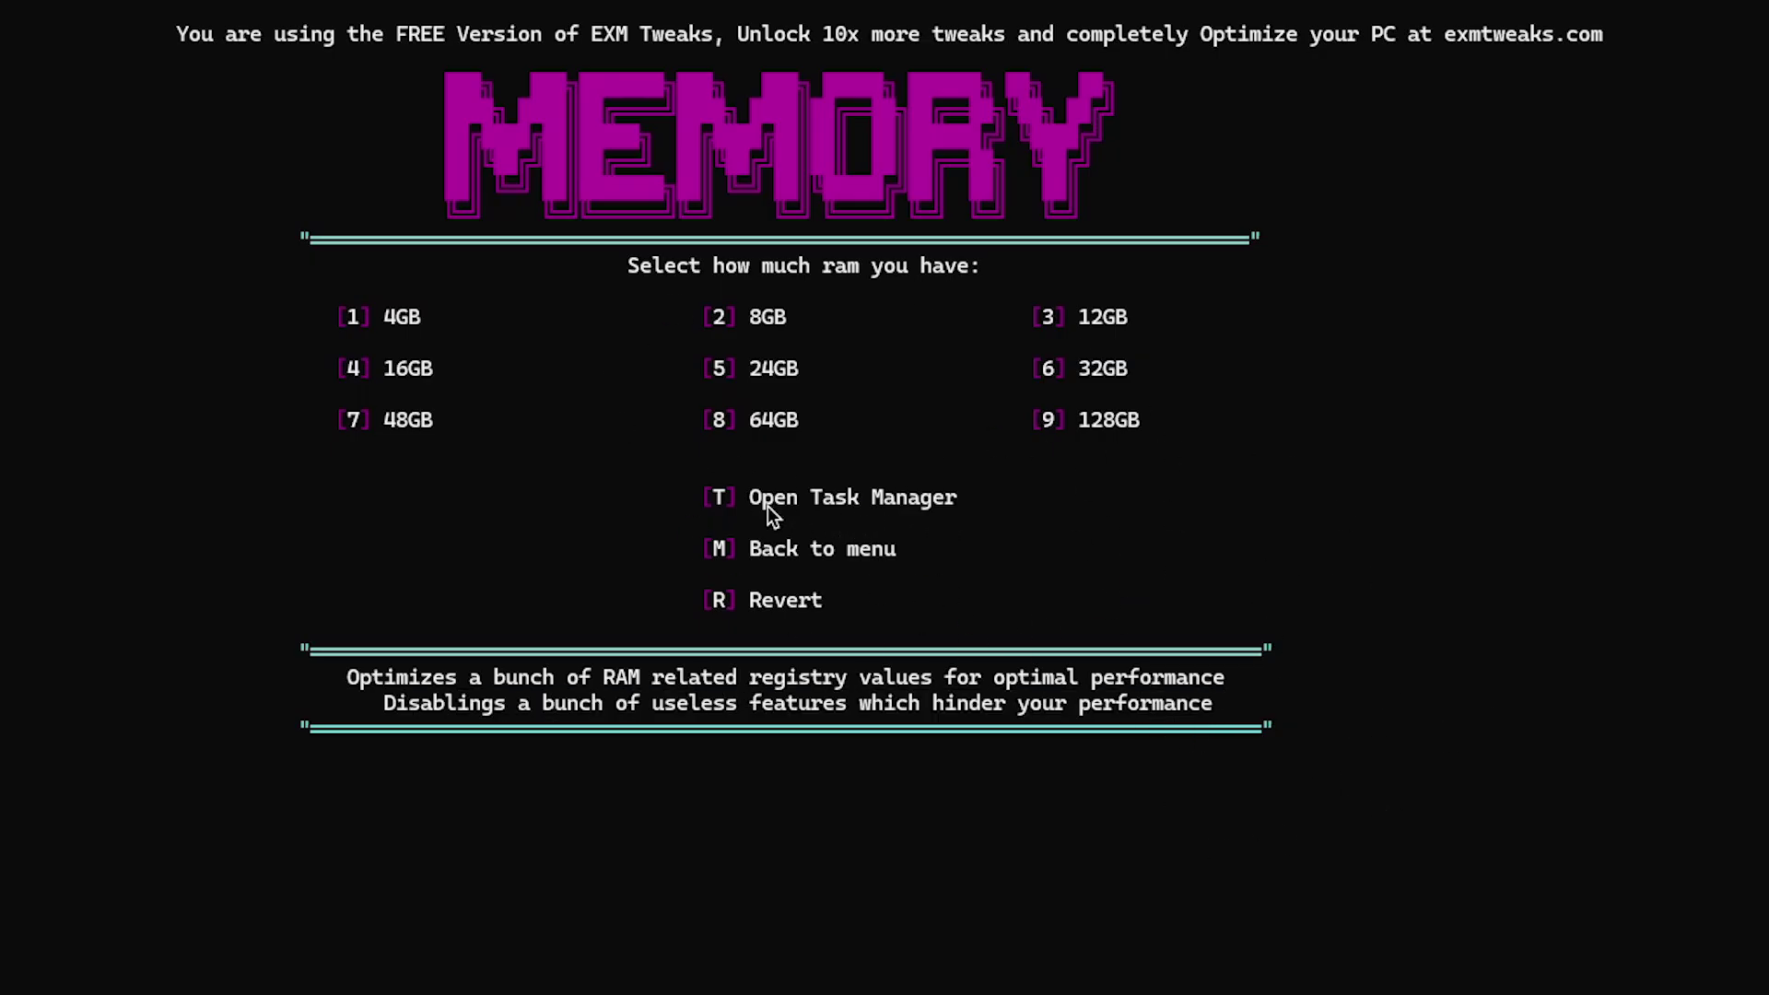
# Confirm 8 GB of RAM in Task Manager and apply the 8GB memory tweaks (option 2)
pyautogui.press('t')
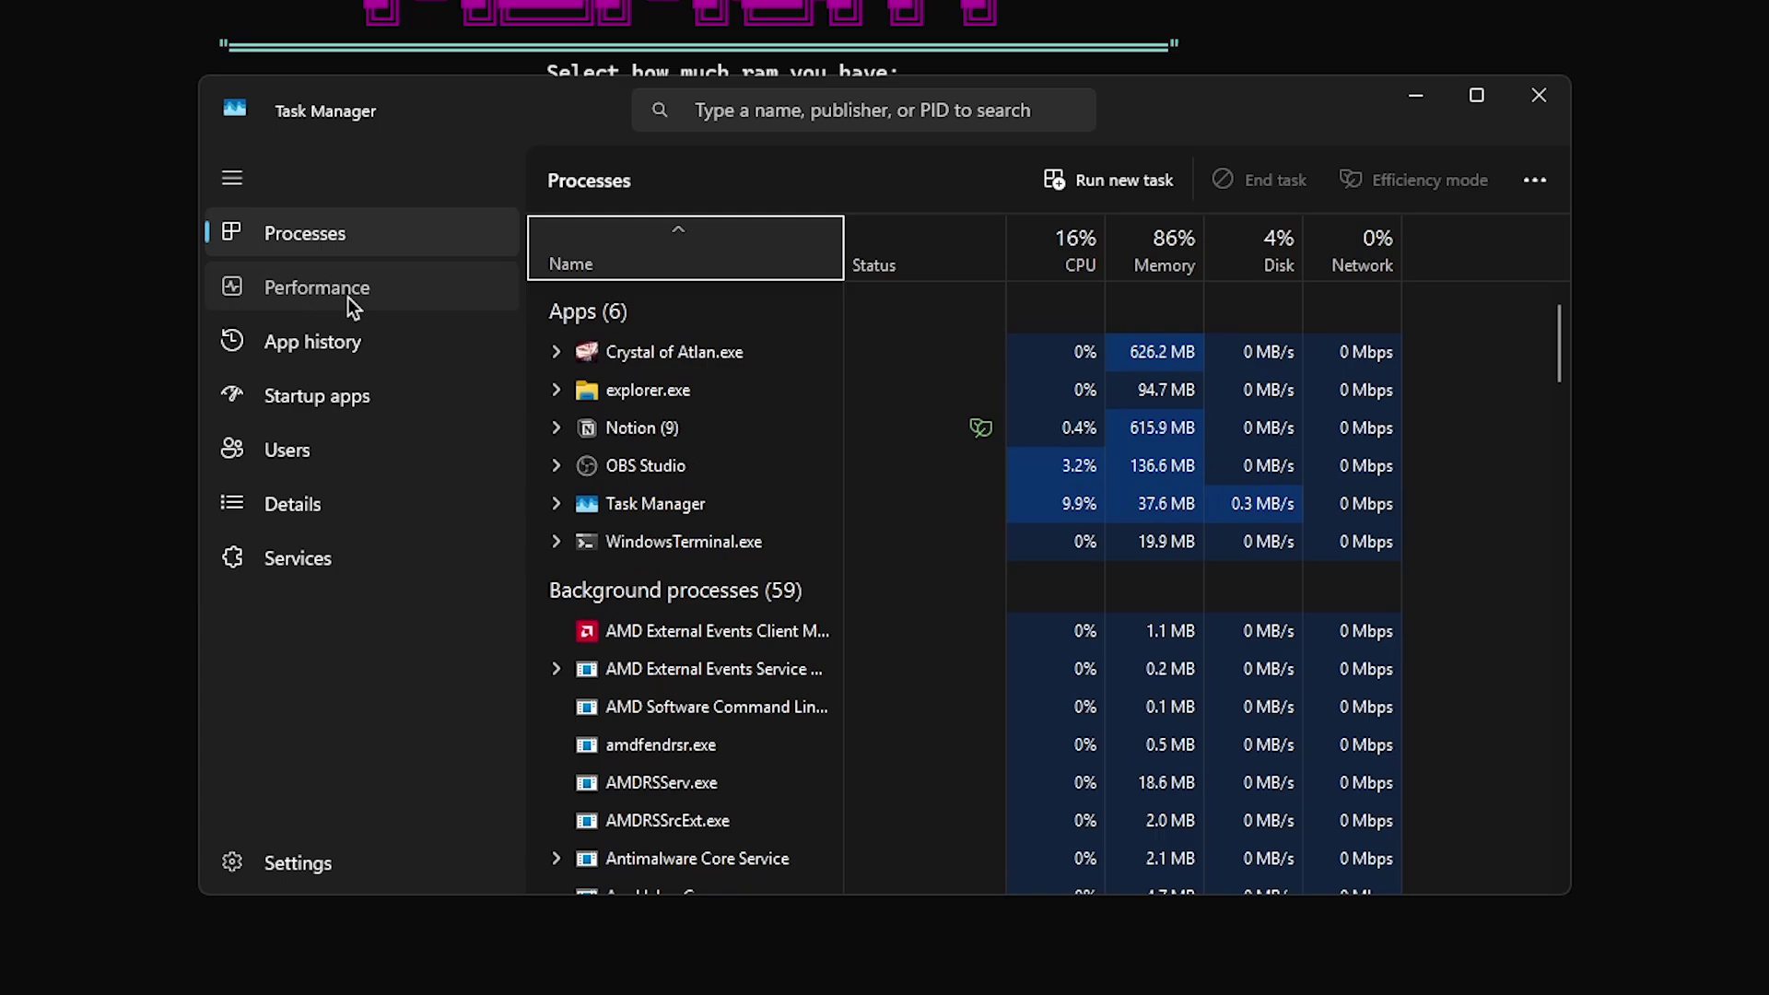
pyautogui.click(347, 297)
pyautogui.click(671, 344)
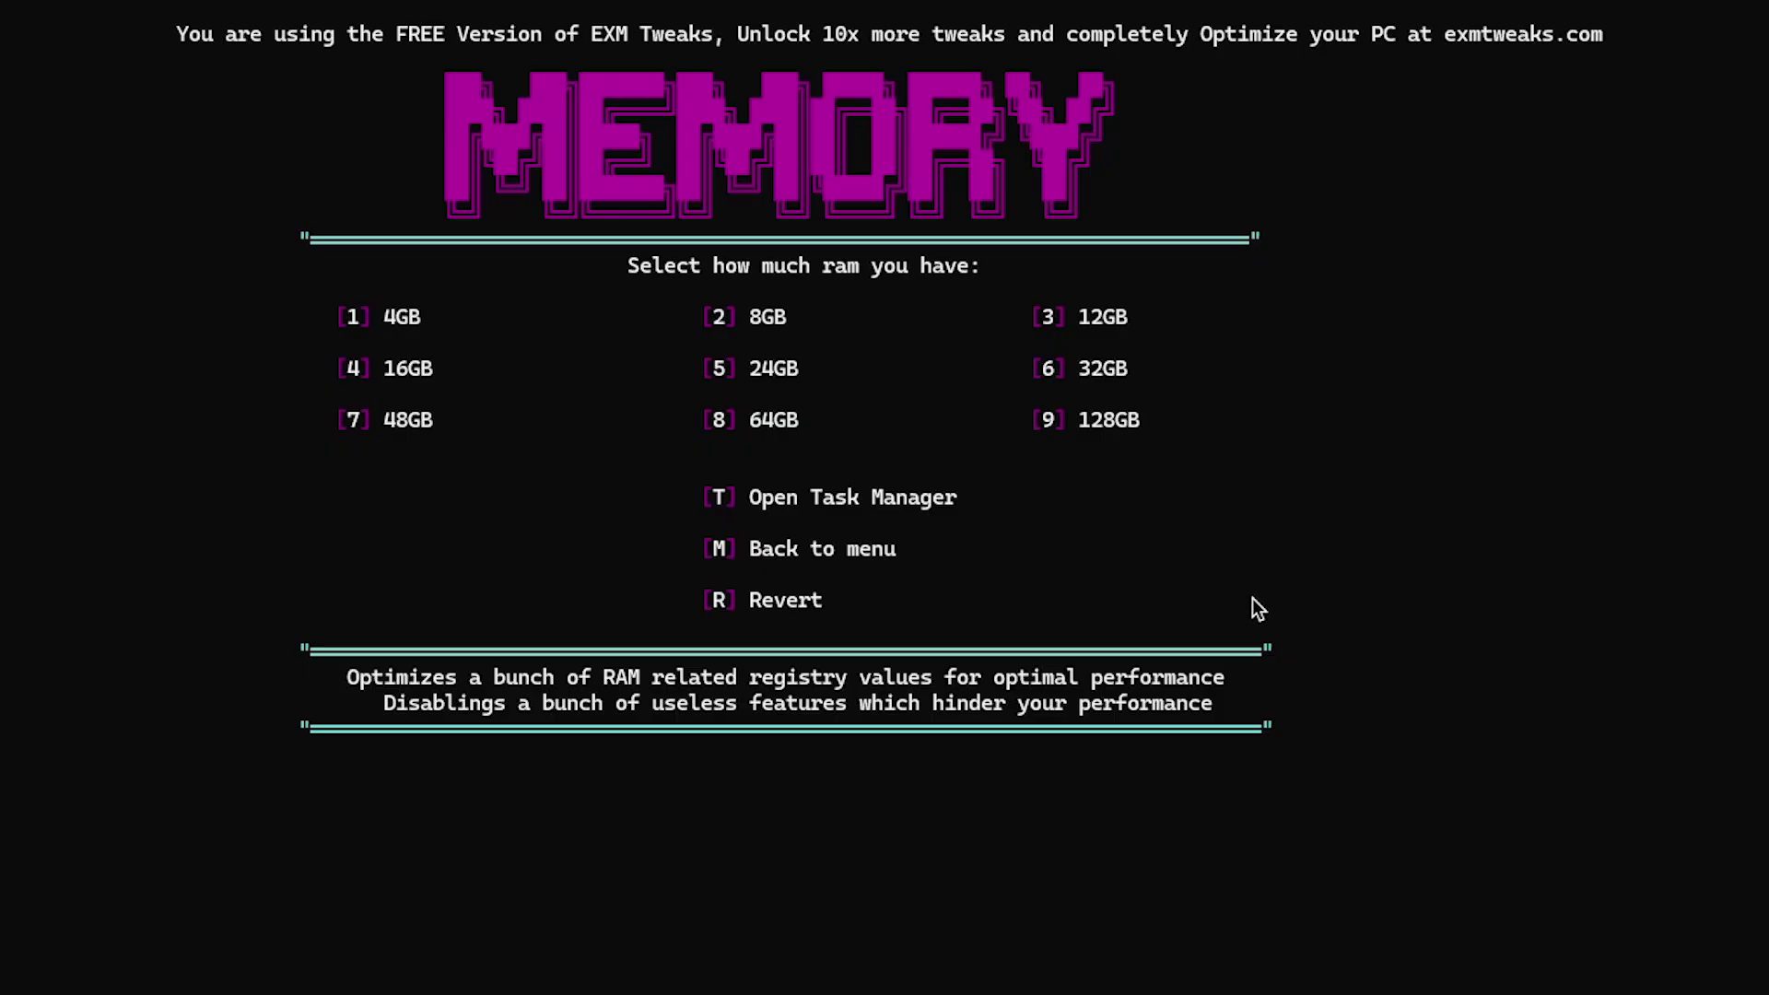
pyautogui.write('2')
pyautogui.press('Return')
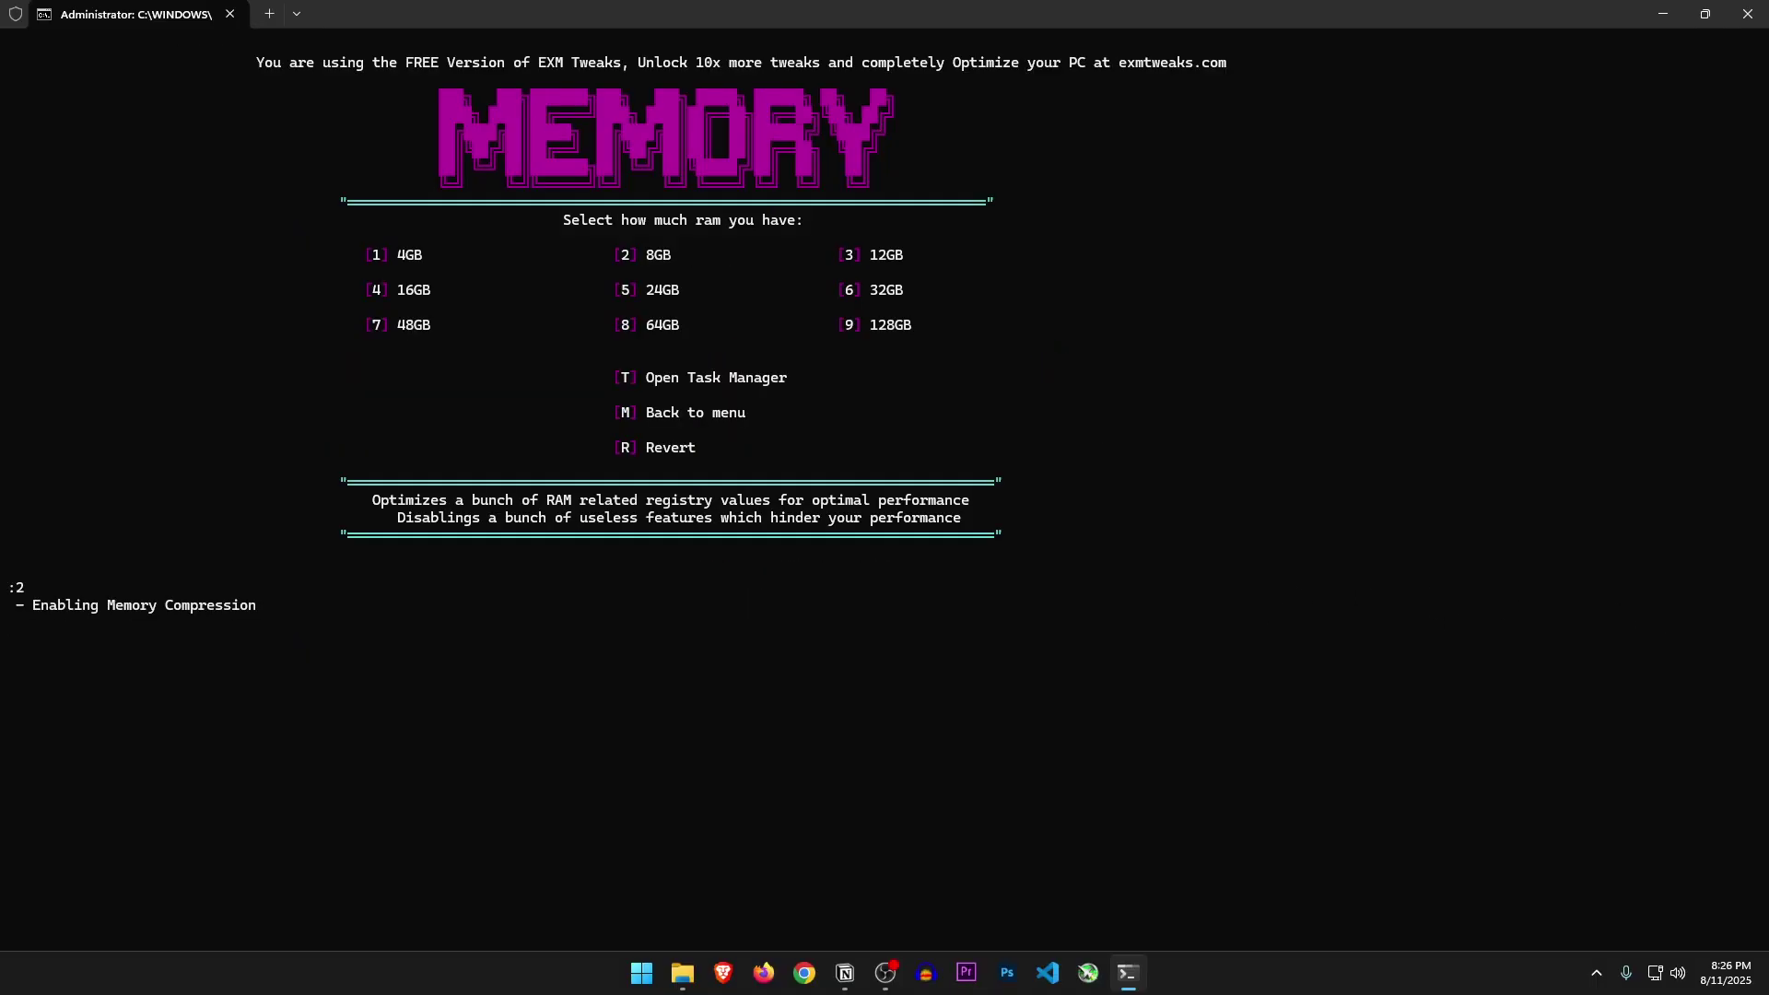
# Open Additional / QOL (10) and apply the Better wallpaper quality tweak (2)
pyautogui.press('Return')
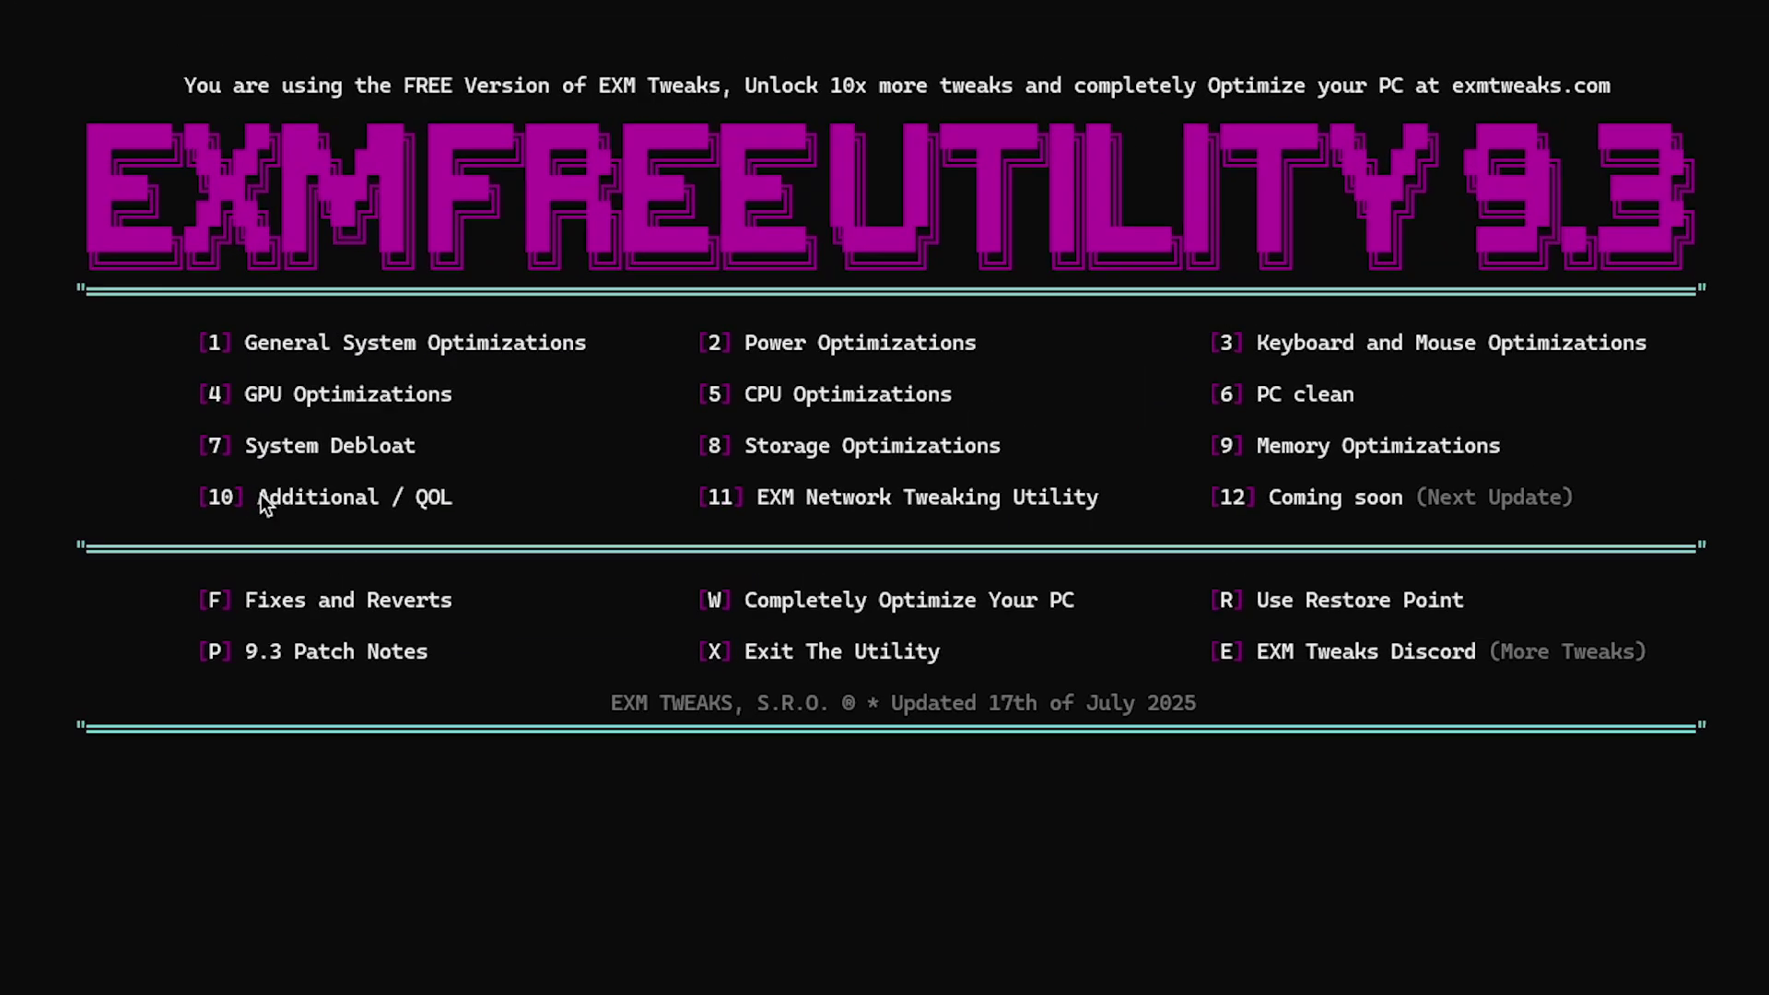
pyautogui.moveTo(260, 496); pyautogui.dragTo(452, 503)
pyautogui.write('10')
pyautogui.press('Return')
pyautogui.moveTo(690, 291); pyautogui.dragTo(881, 300)
pyautogui.moveTo(689, 342); pyautogui.dragTo(992, 343)
pyautogui.write('2')
pyautogui.press('Return')
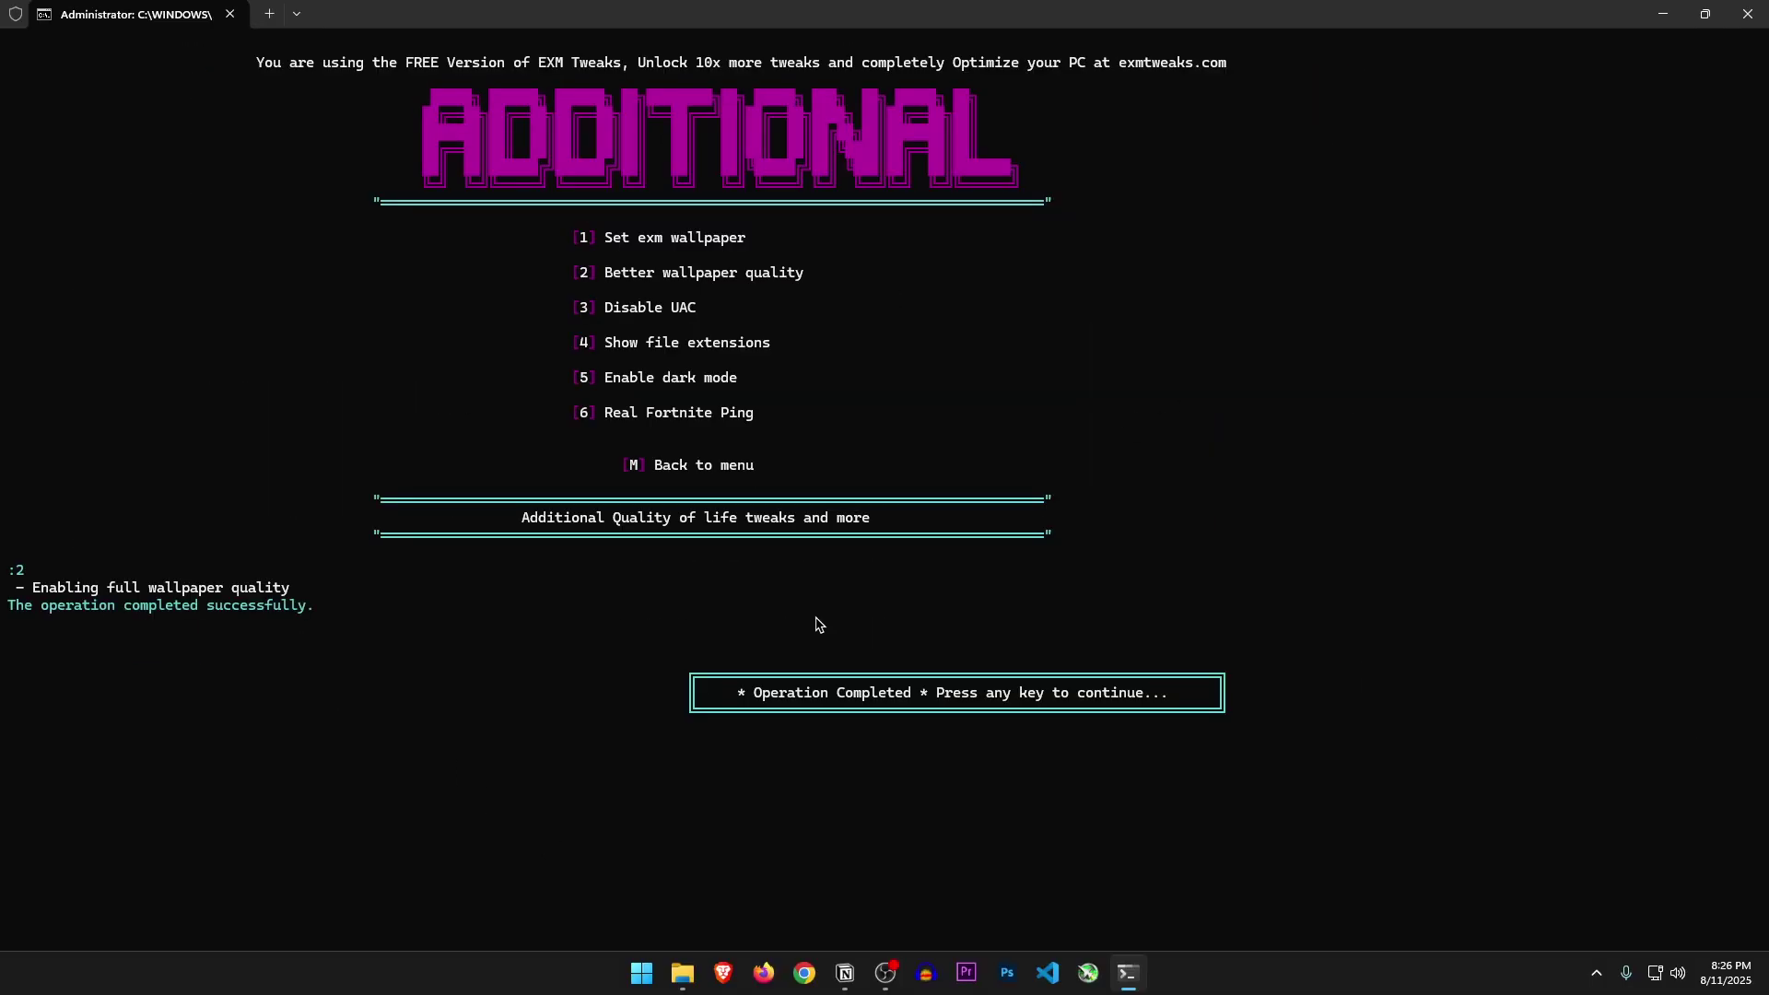
pyautogui.press('Return')
# Ping the Middle East Fortnite servers (options 6, 7): 59ms average, 52ms minimum
pyautogui.moveTo(606, 310); pyautogui.dragTo(676, 309)
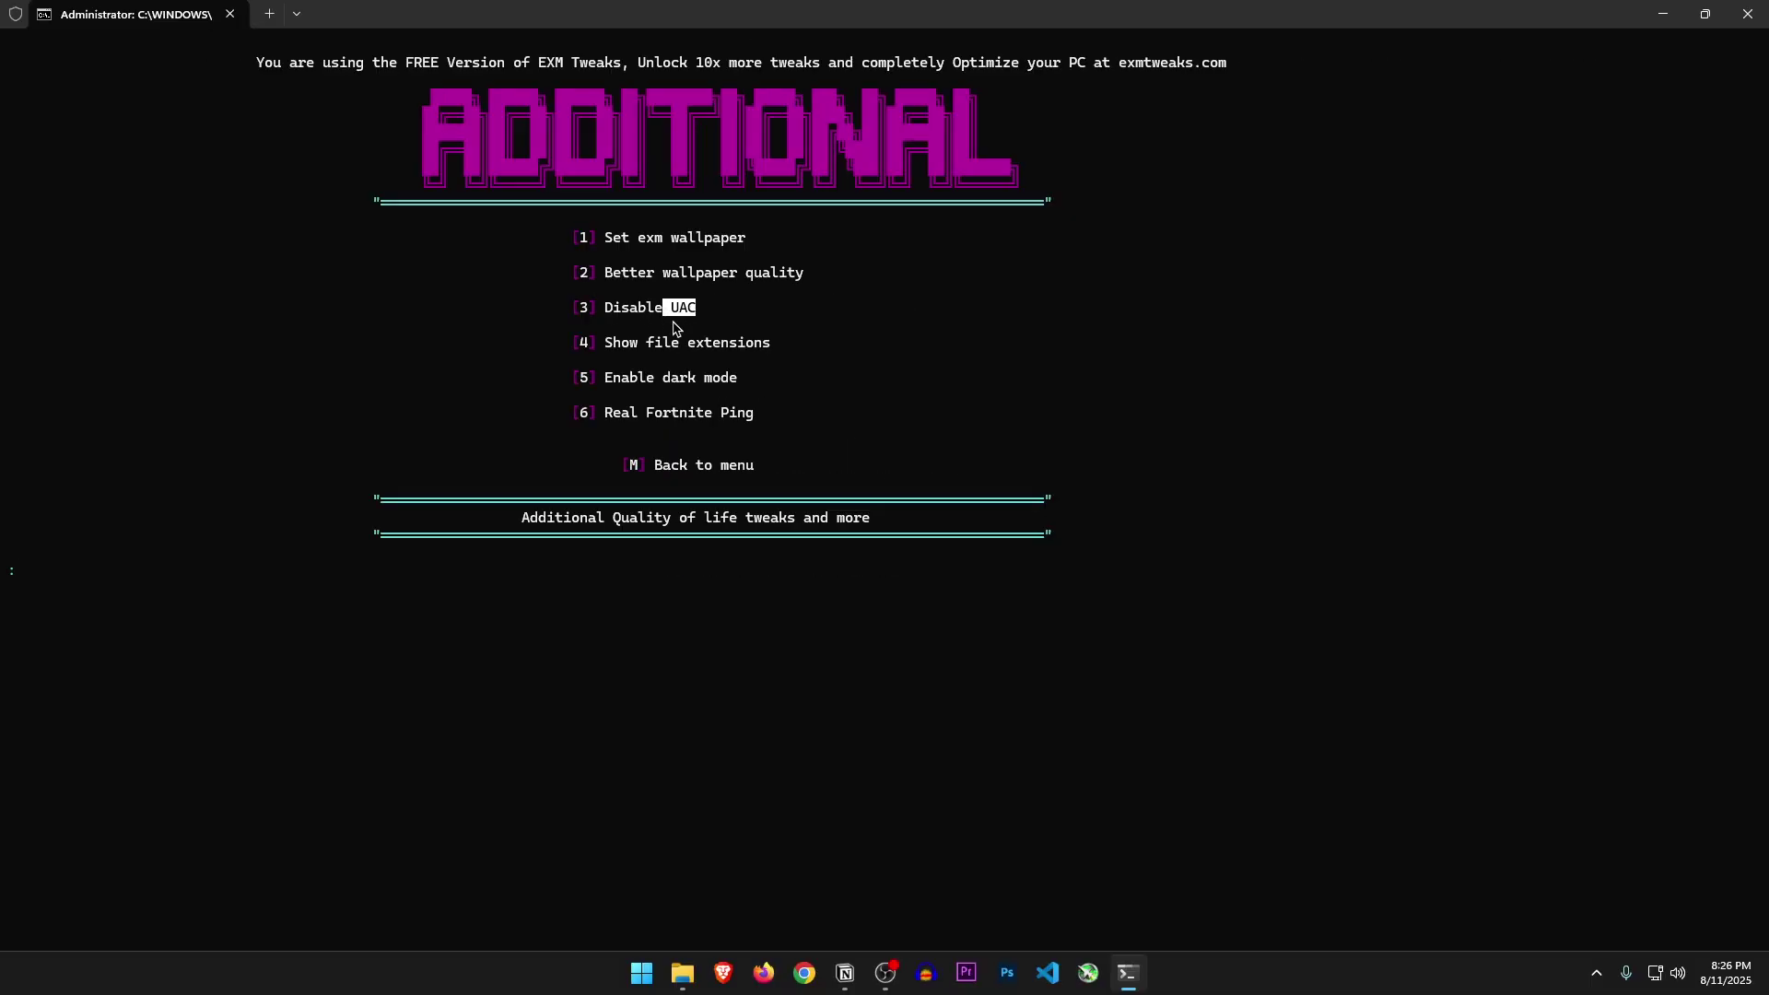
pyautogui.click(706, 461)
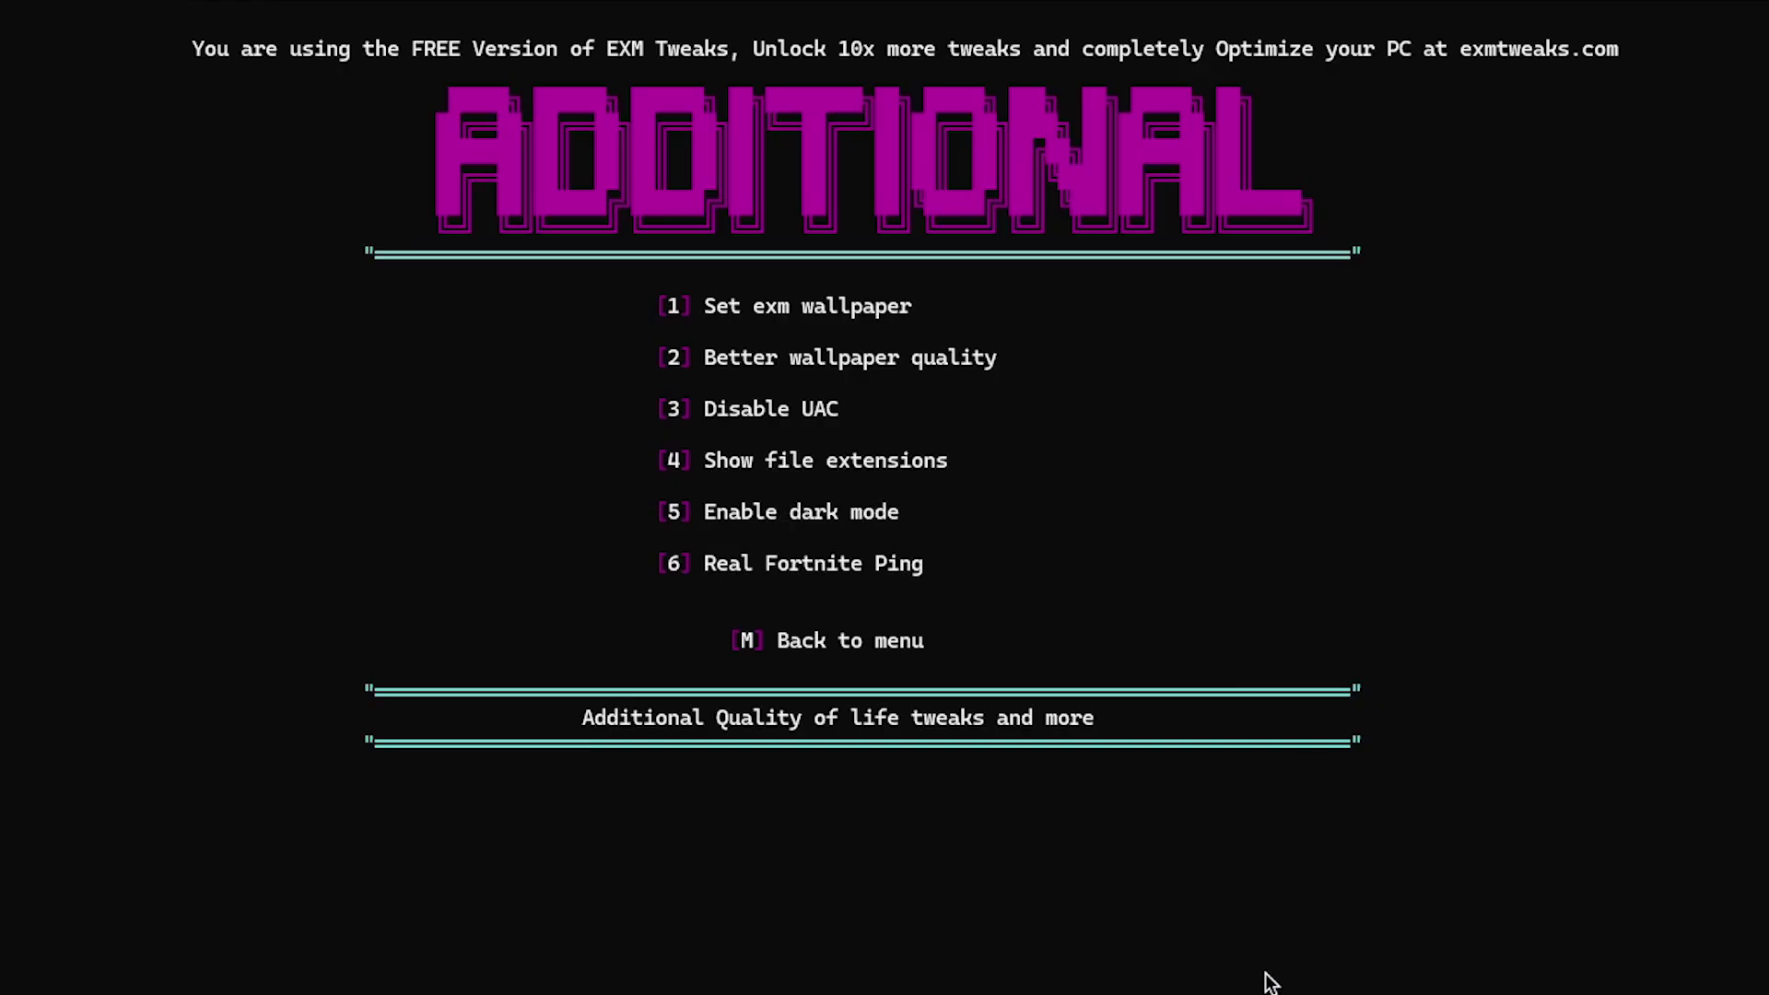
pyautogui.write('6')
pyautogui.press('Return')
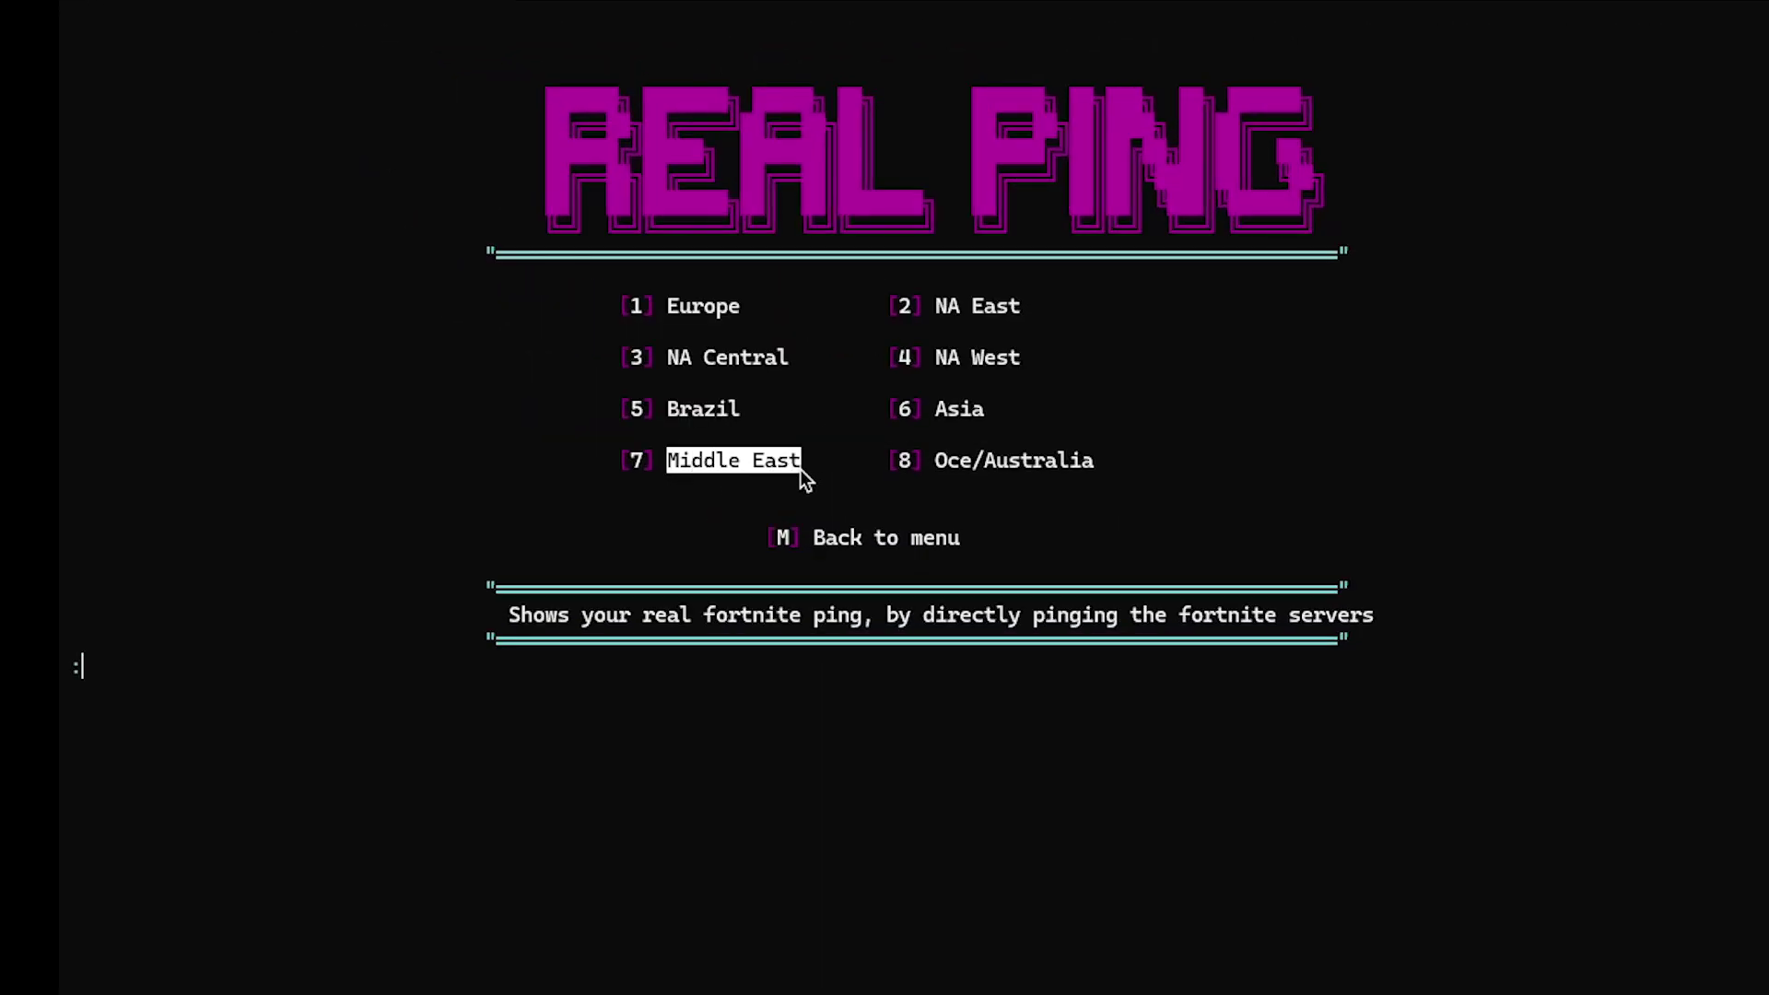
pyautogui.click(979, 731)
pyautogui.write('7')
pyautogui.press('Return')
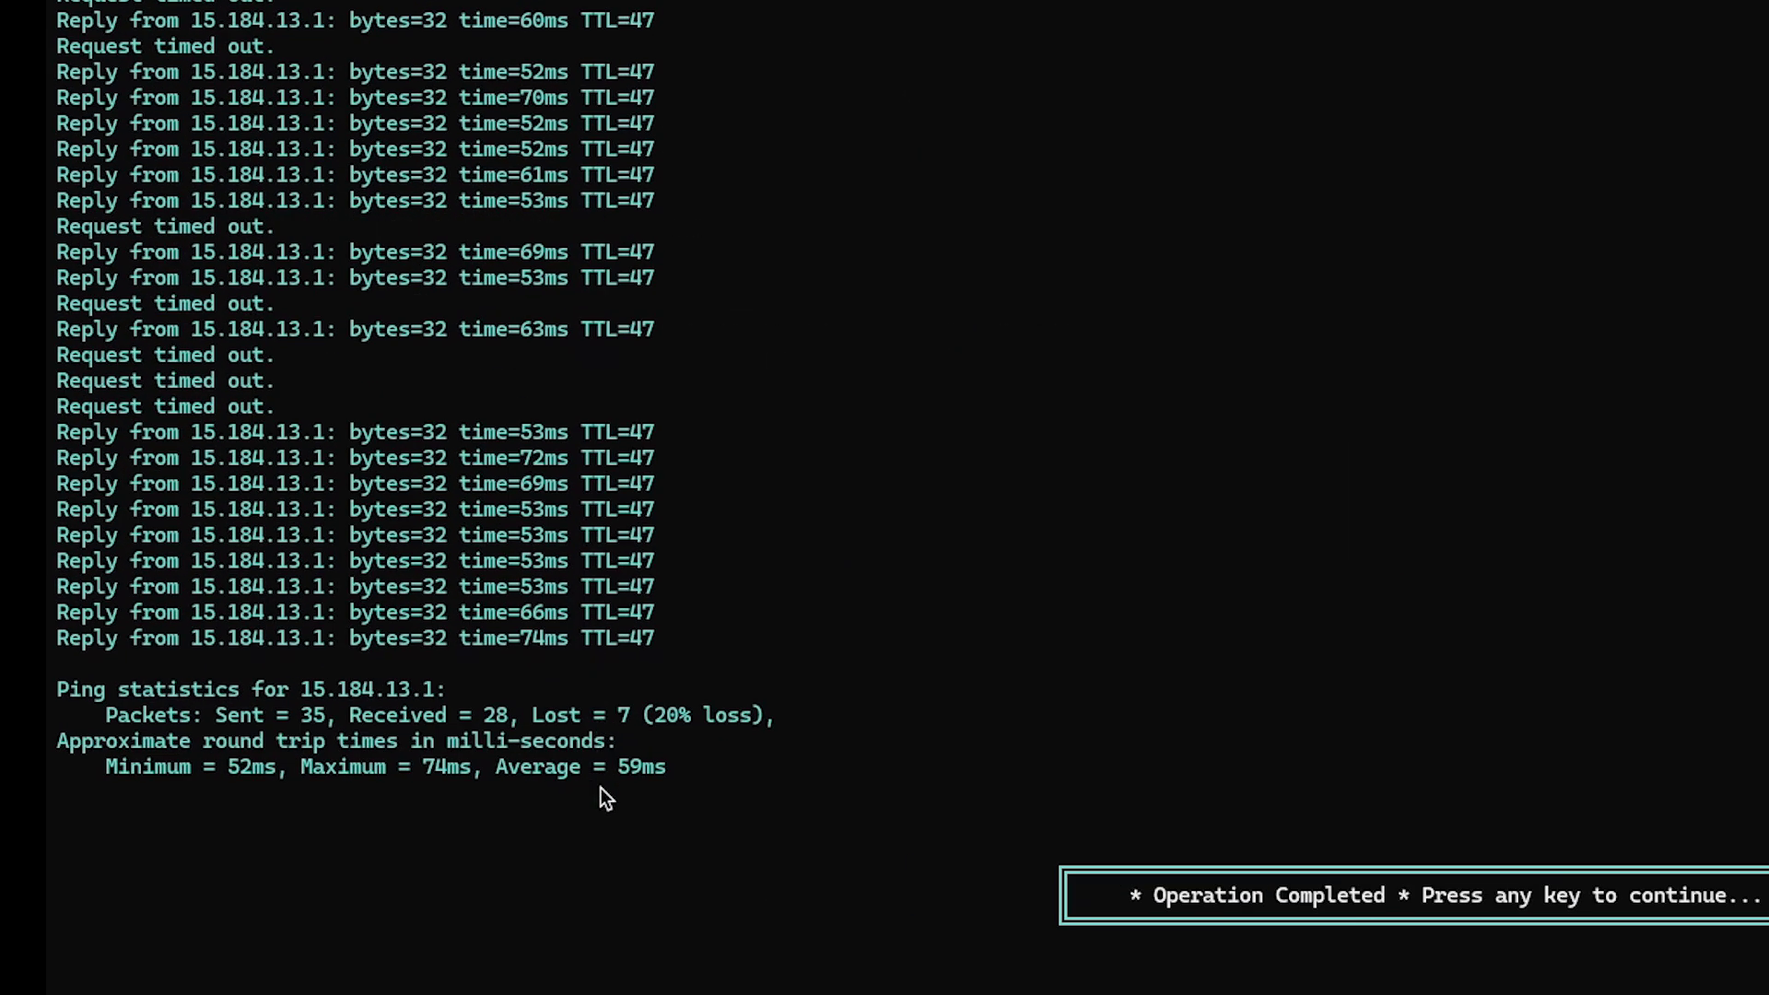
pyautogui.moveTo(606, 768); pyautogui.dragTo(659, 770)
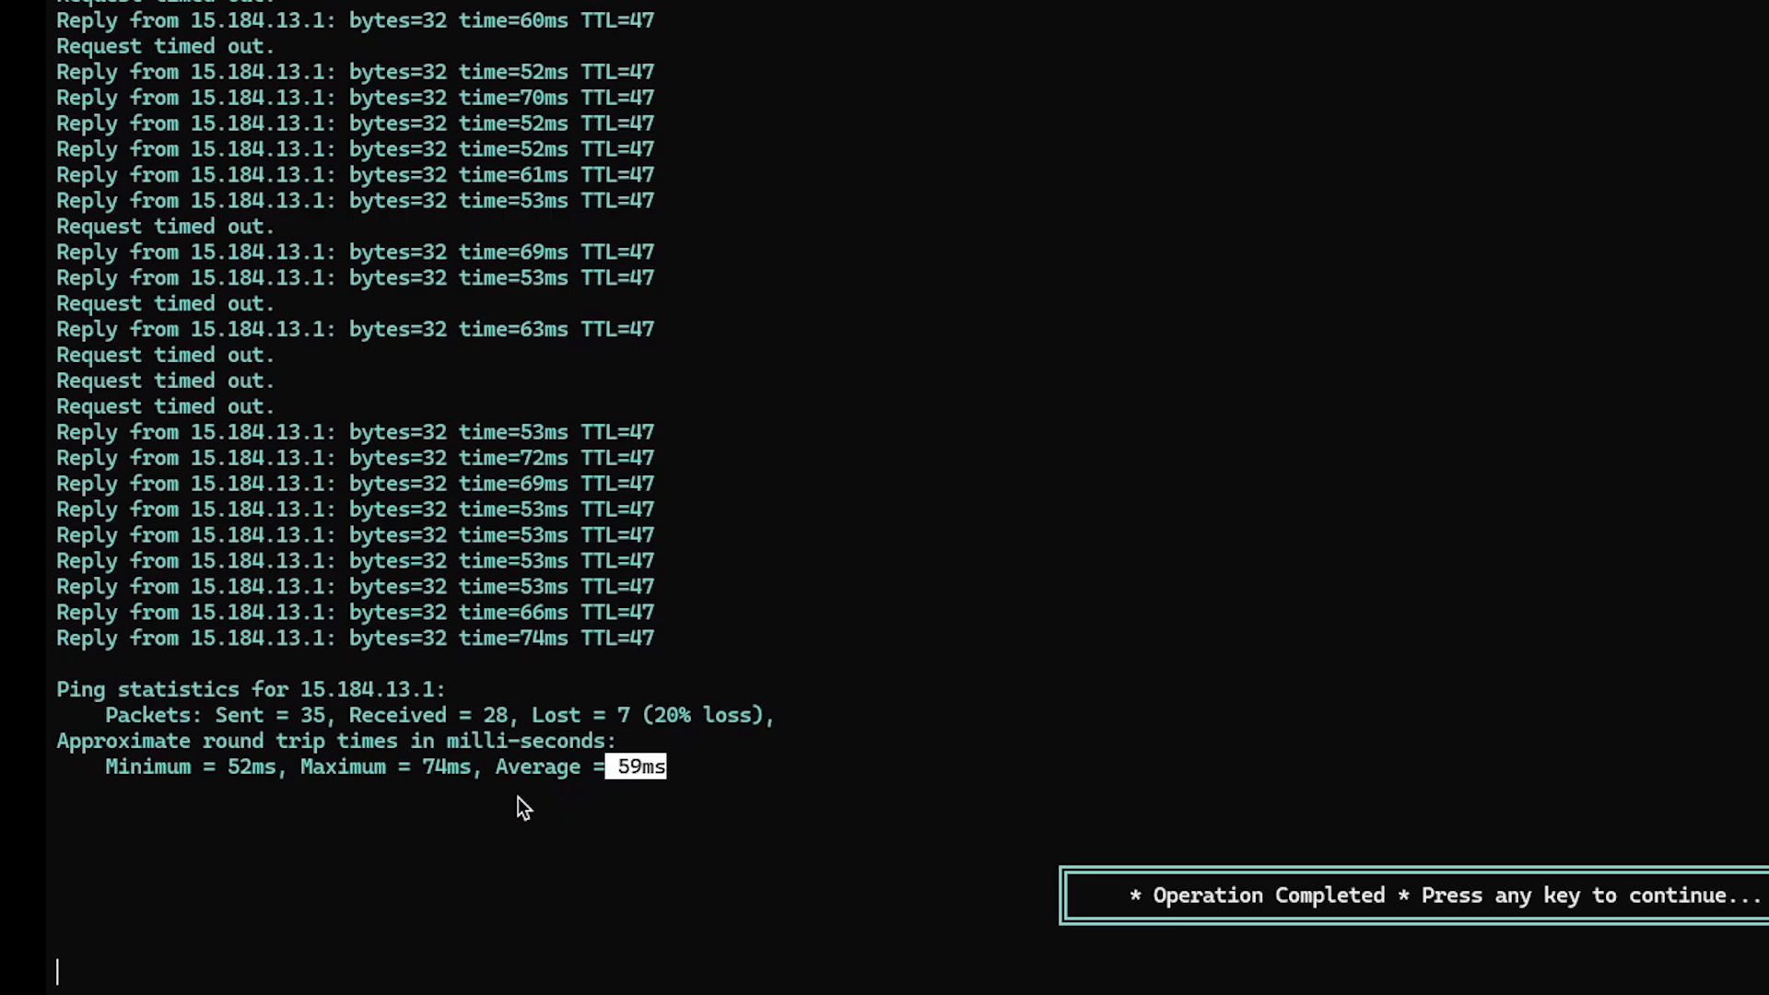
pyautogui.moveTo(228, 768); pyautogui.dragTo(248, 771)
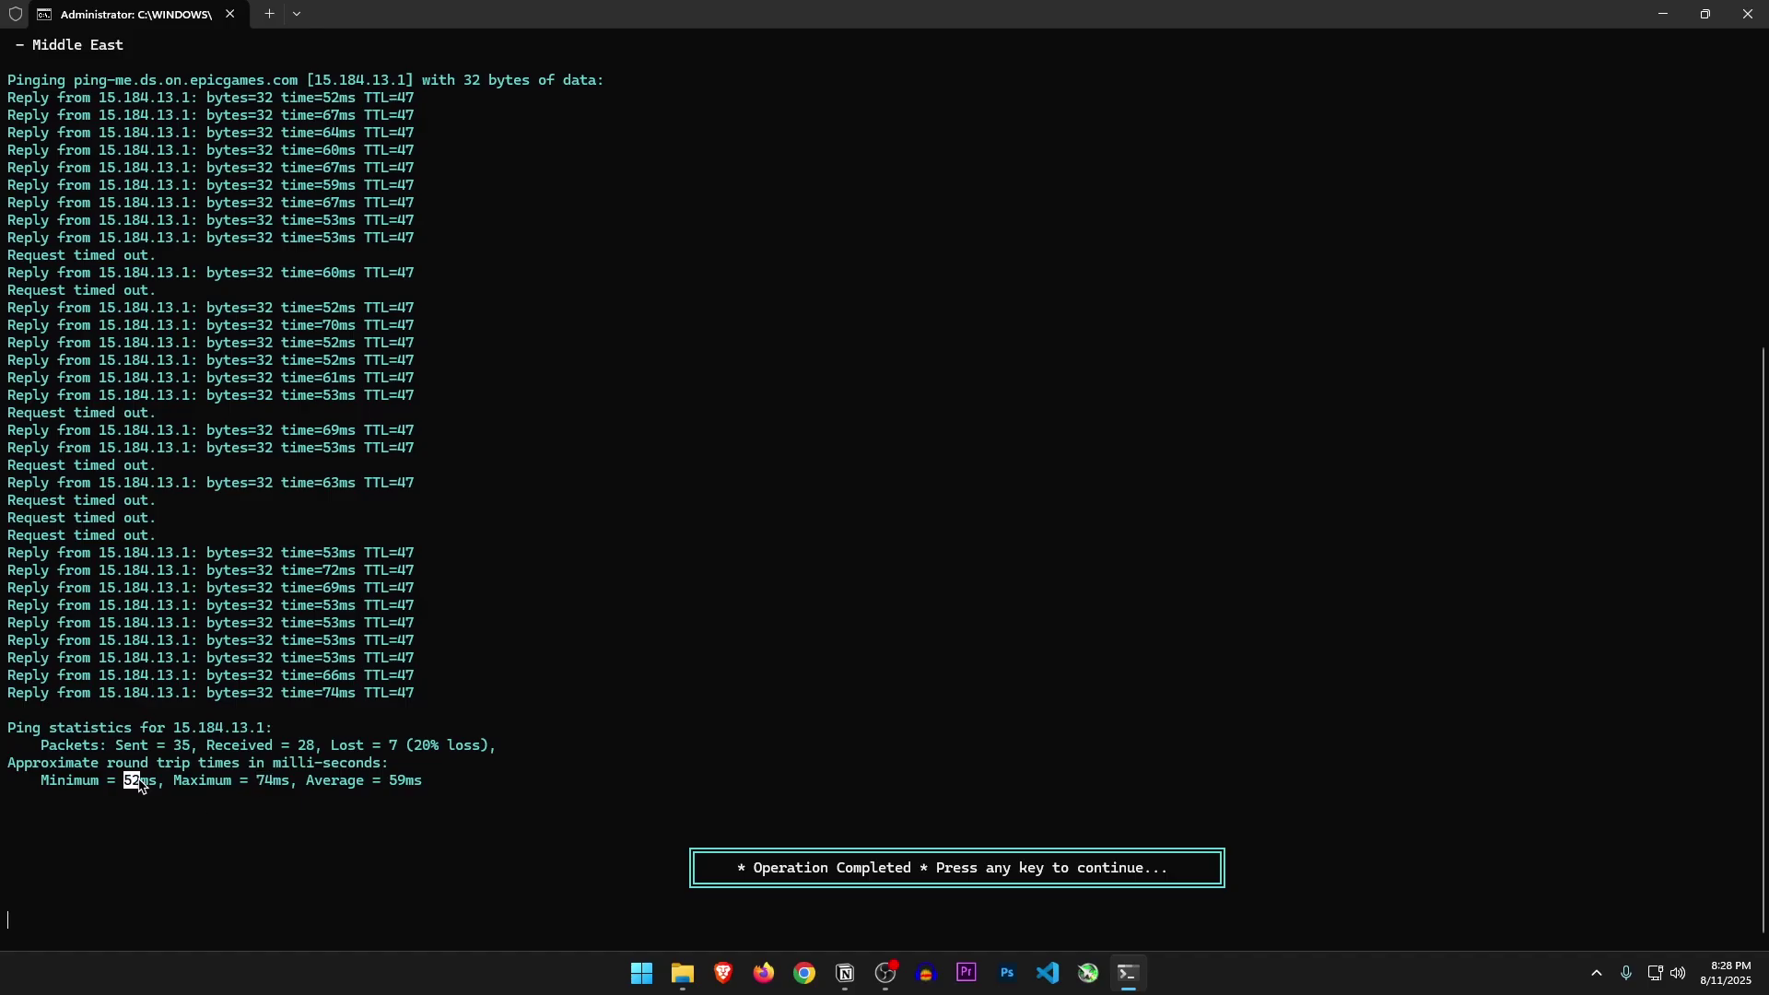
# Launch EXM Network Tweaking Utility (11), choosing option 2 to skip the restore point
pyautogui.press('Return')
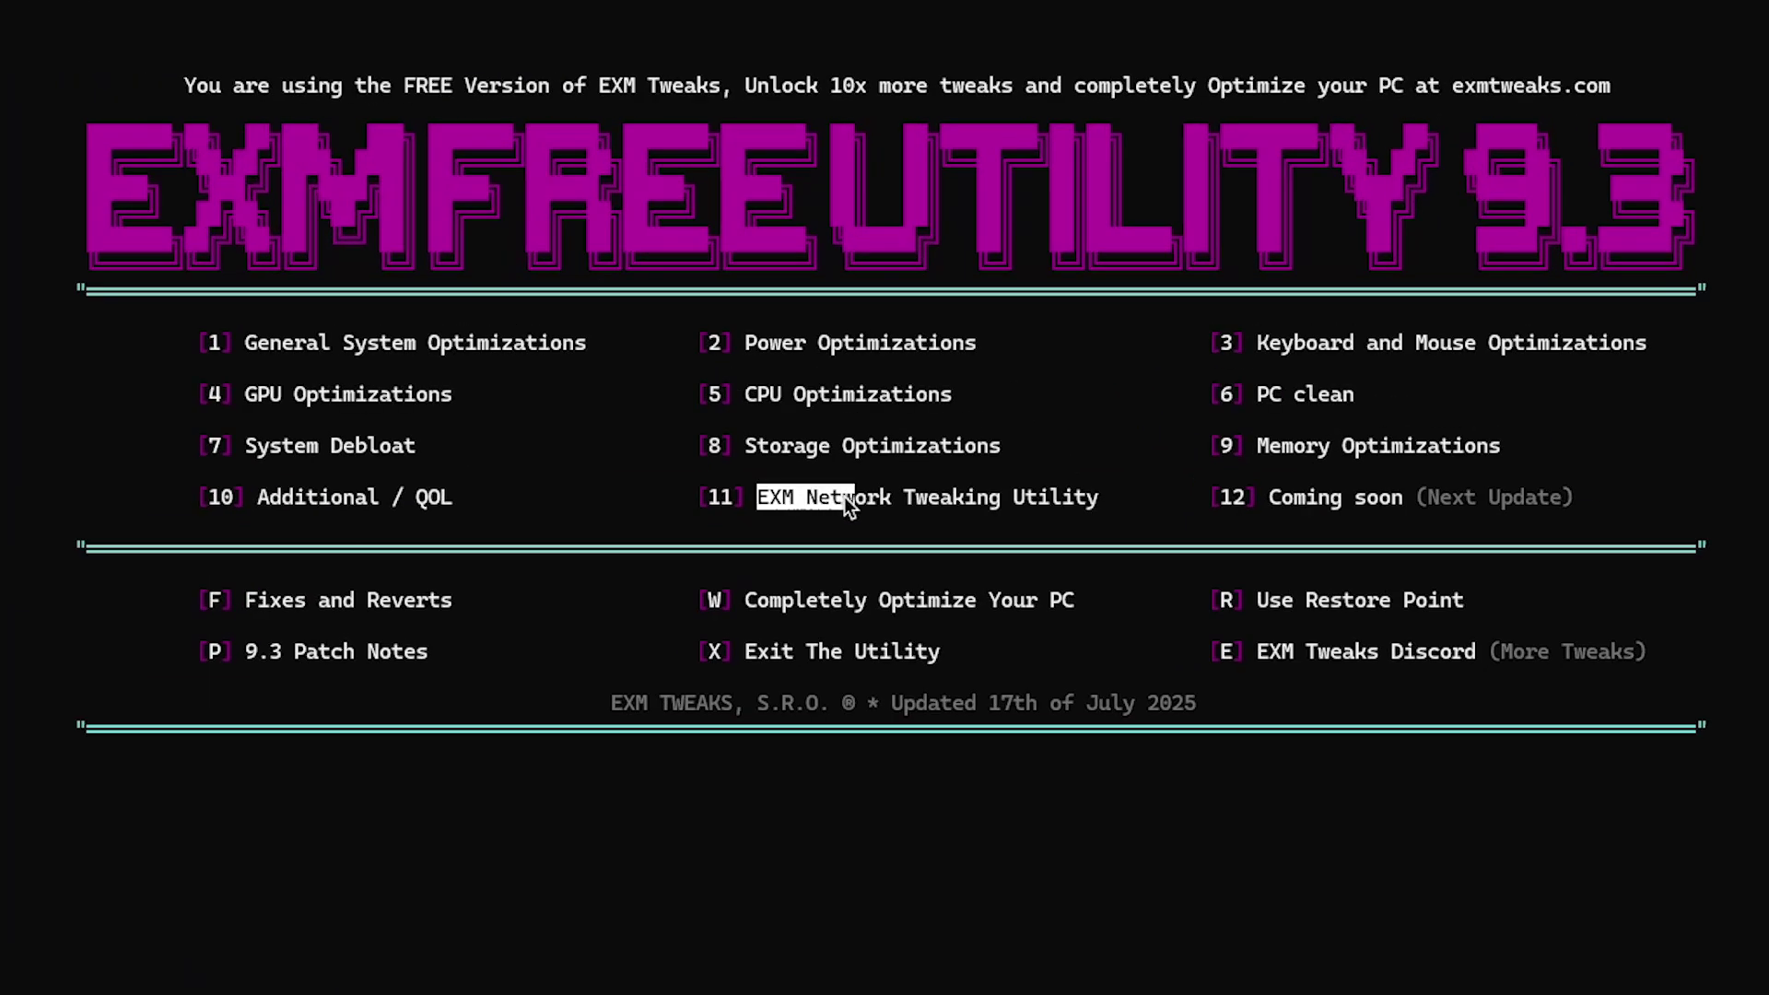
pyautogui.click(1082, 505)
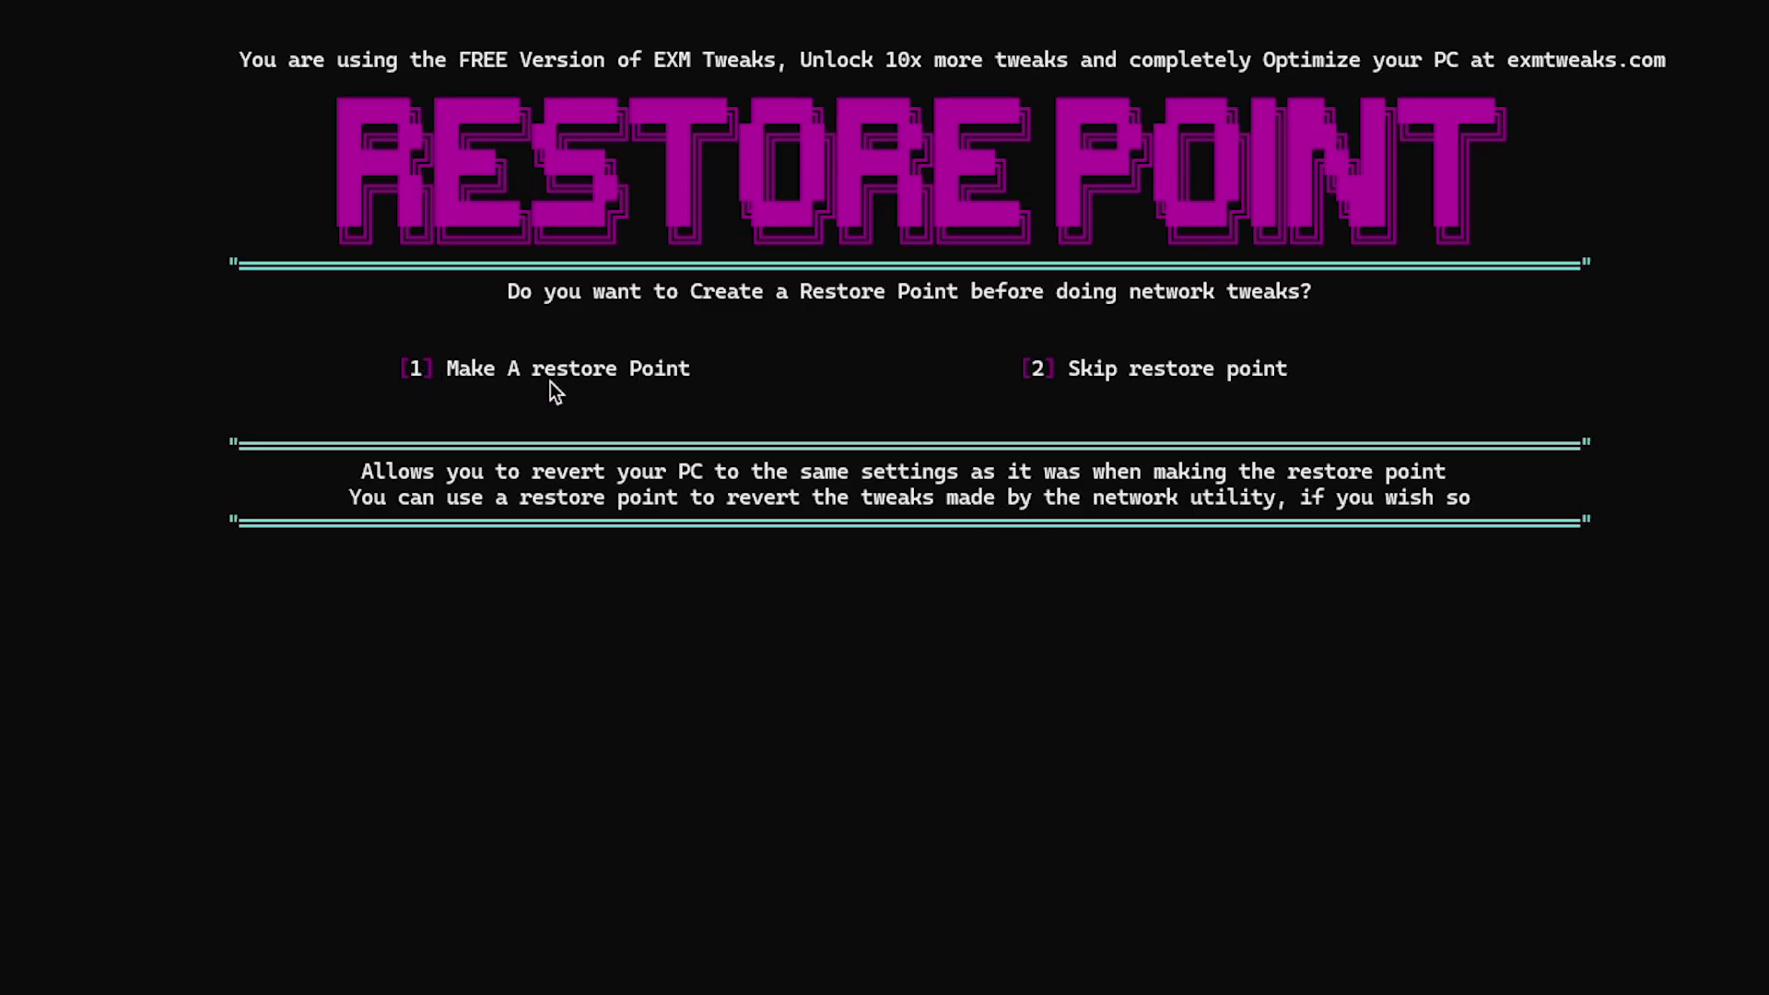
pyautogui.write('2')
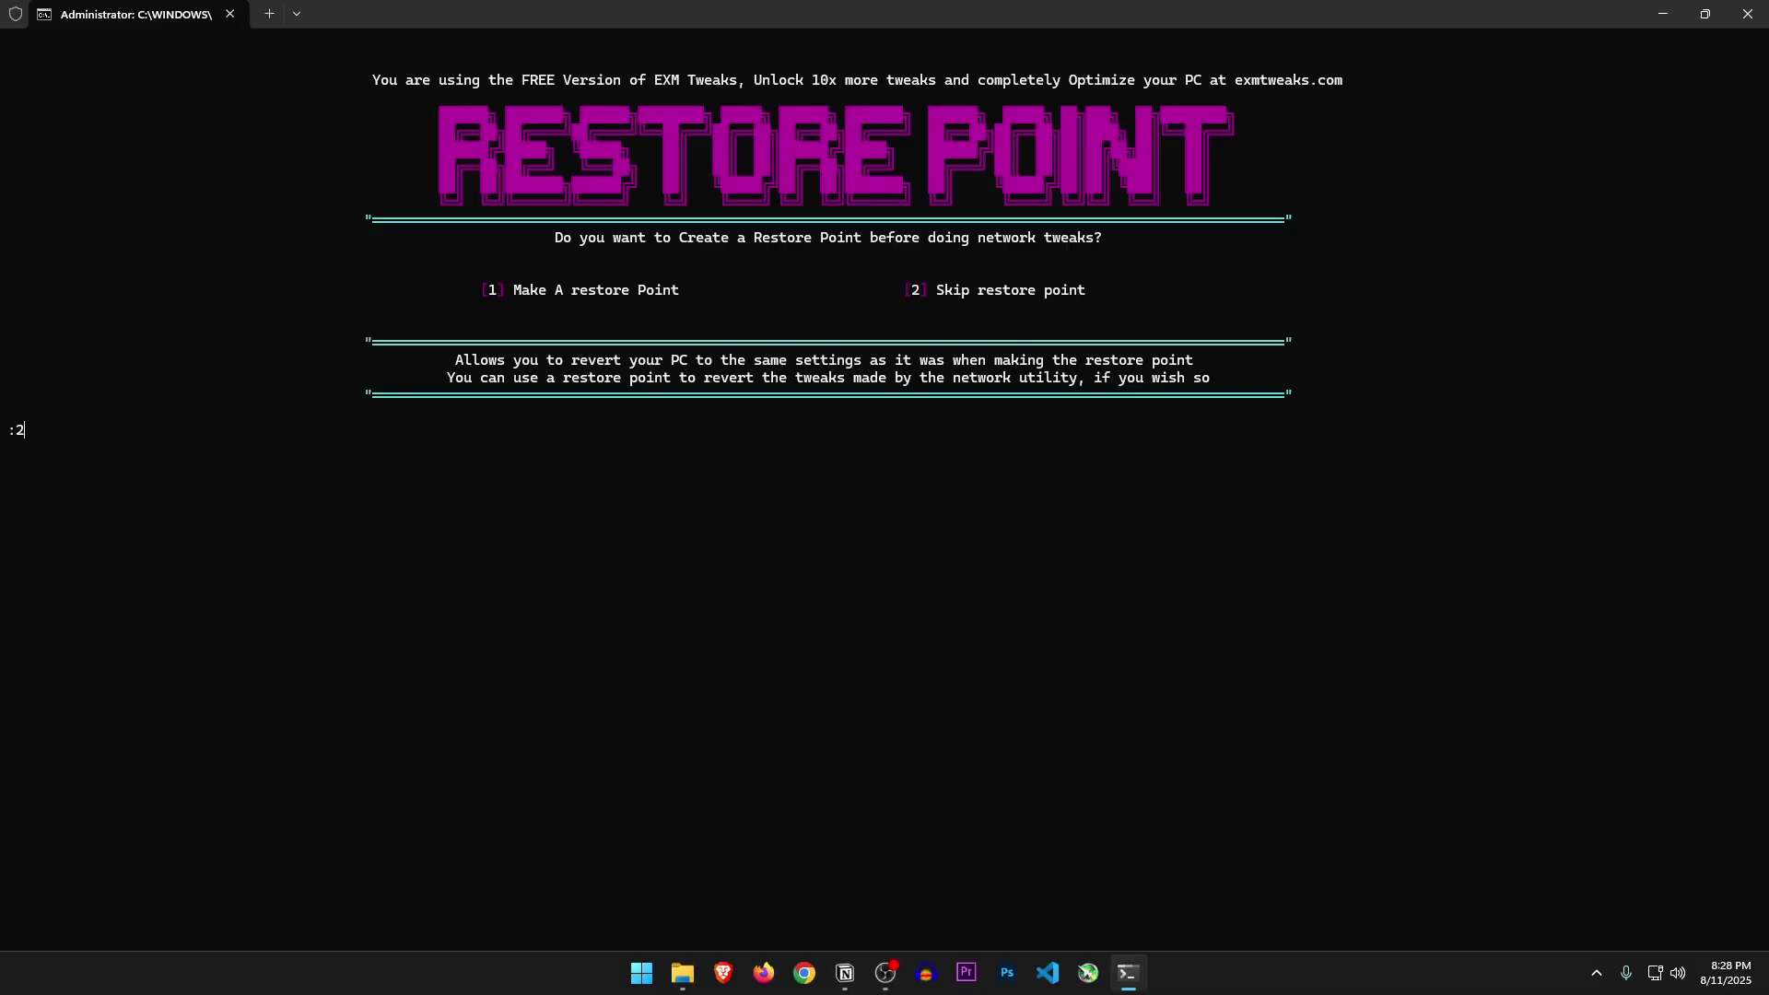
pyautogui.press('Return')
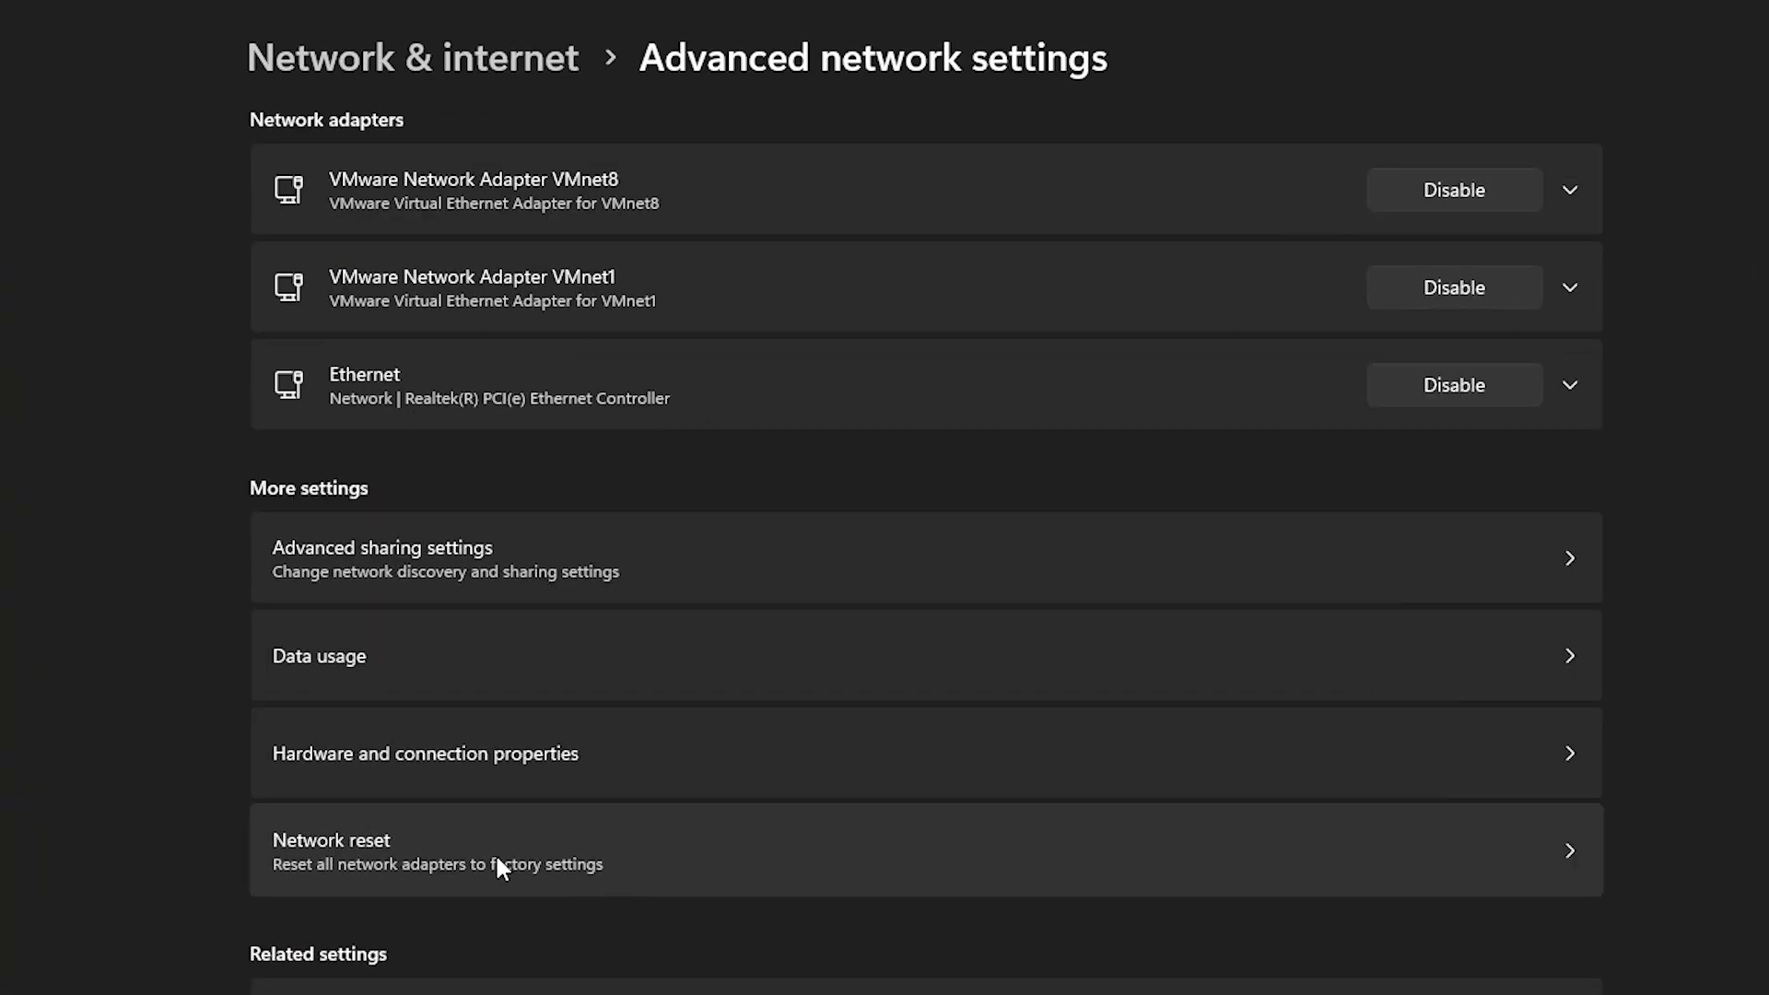
# Click Network reset on Settings' Advanced network settings page
pyautogui.click(498, 866)
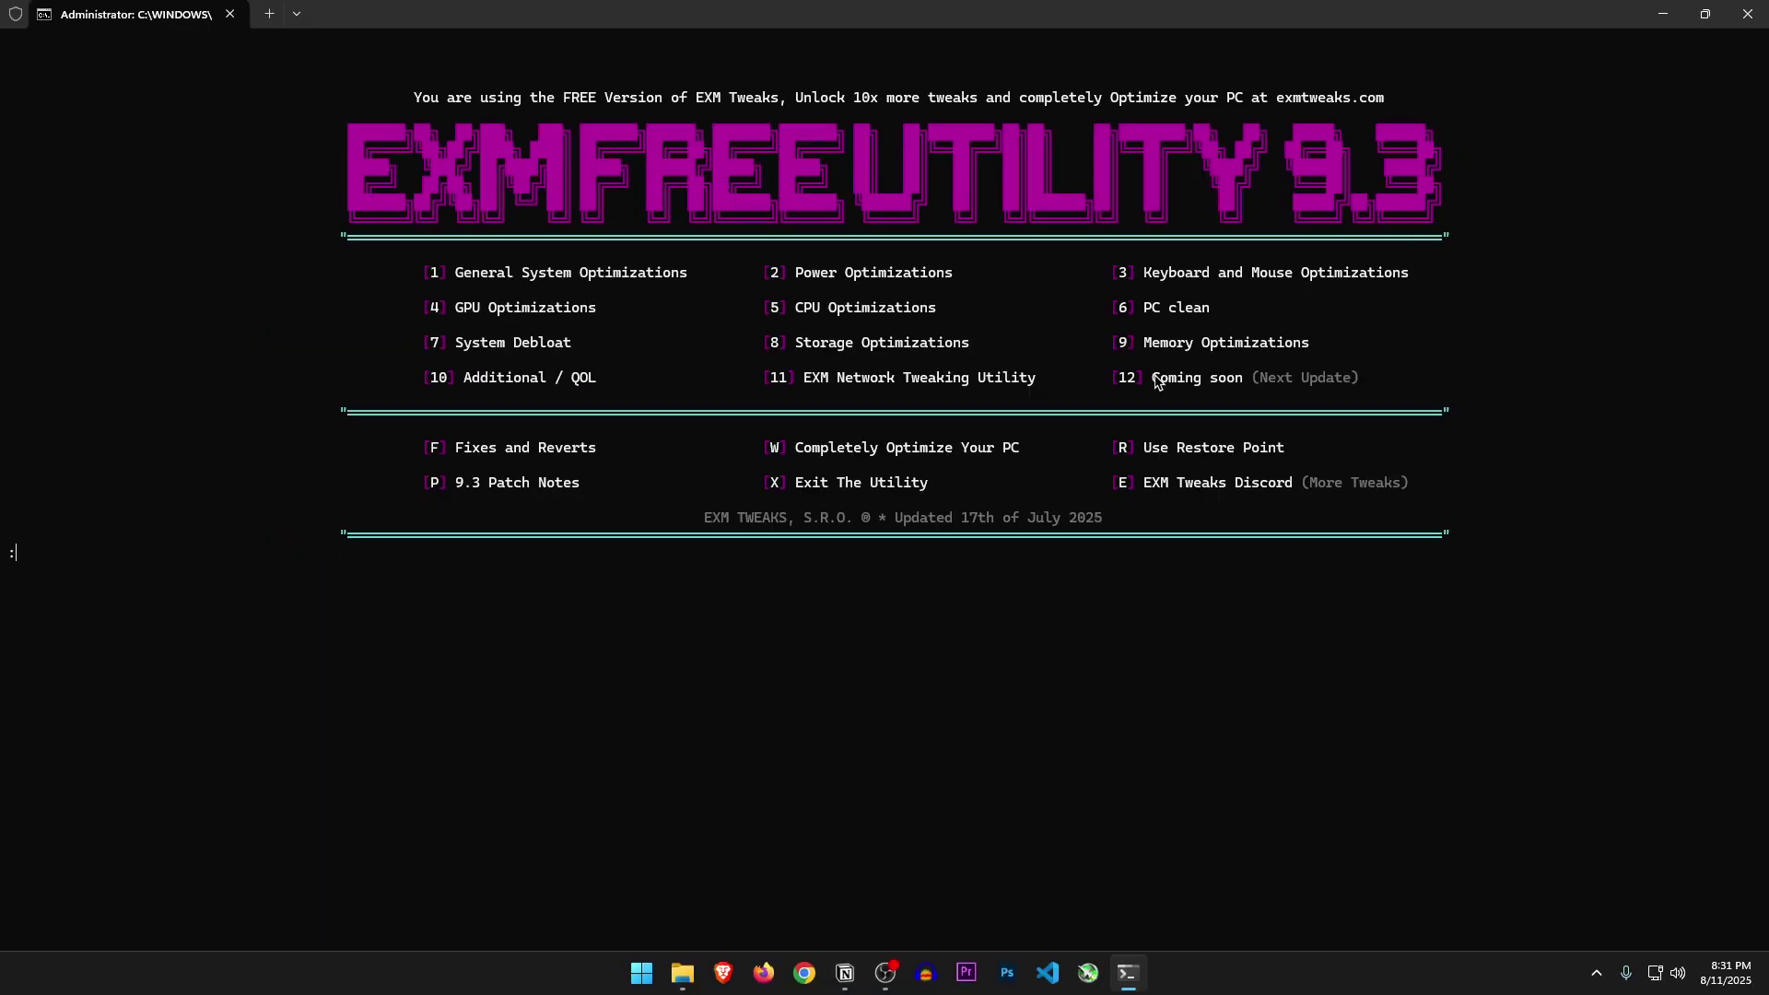
pyautogui.moveTo(253, 606); pyautogui.dragTo(440, 606)
pyautogui.press('f')
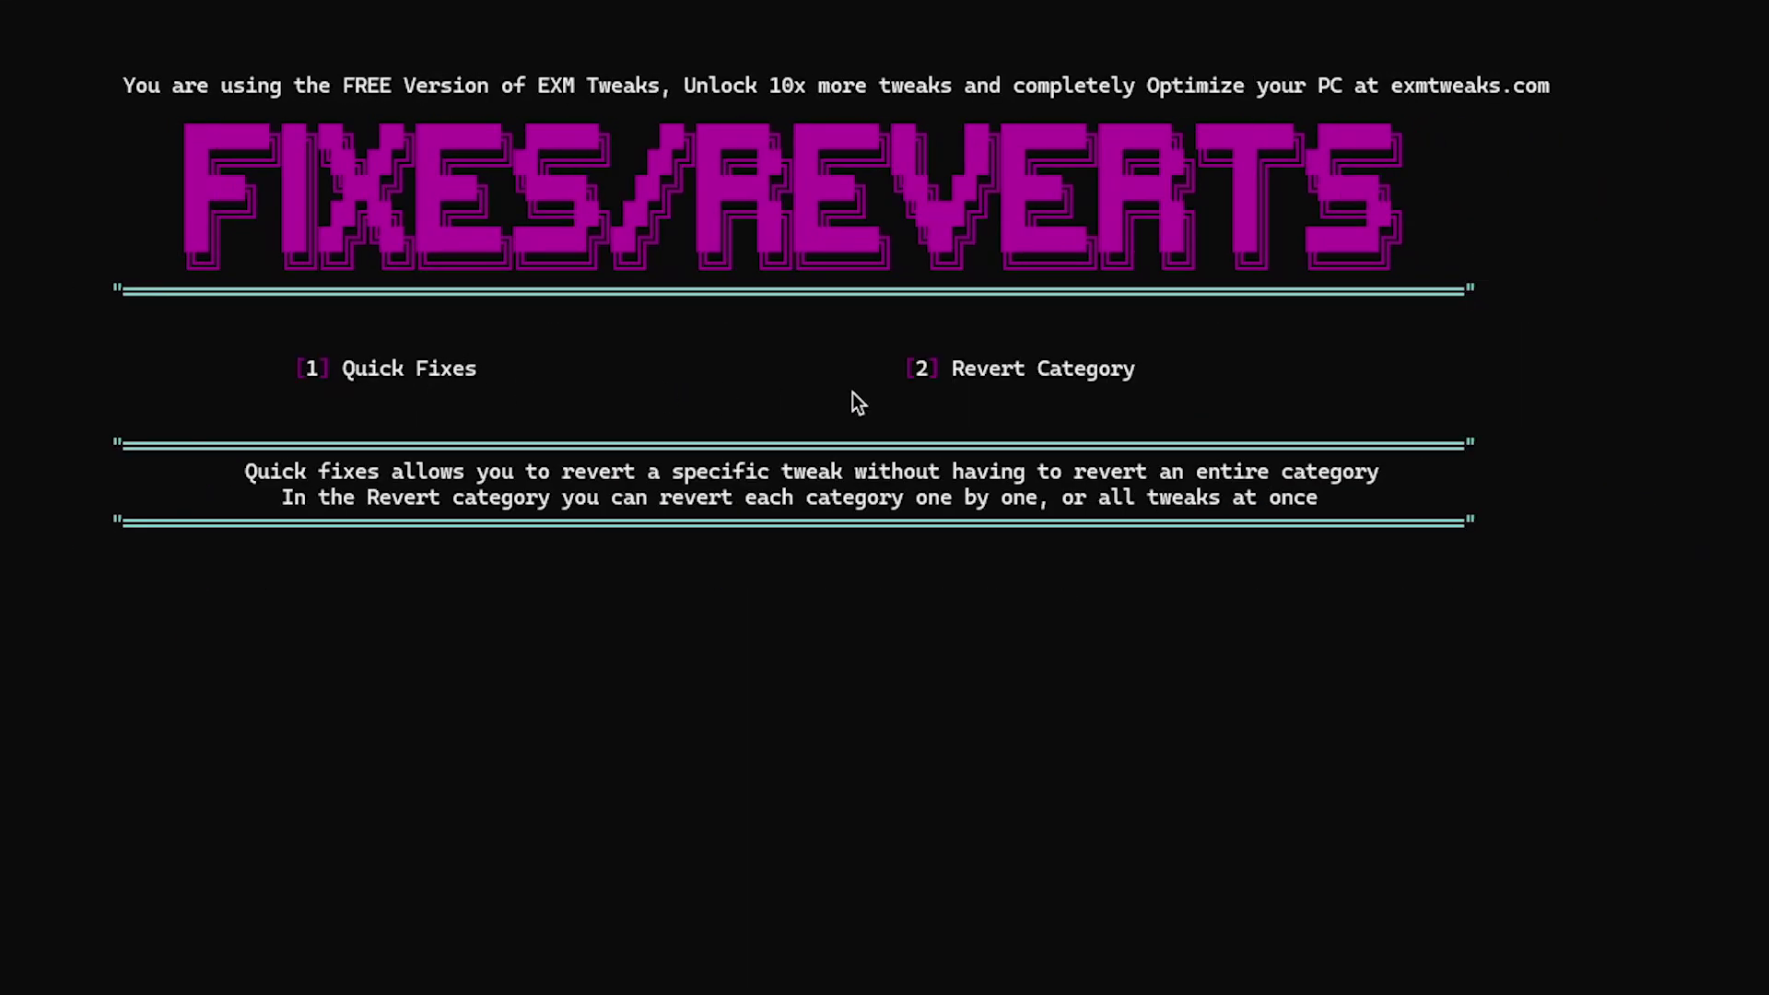
pyautogui.press('1')
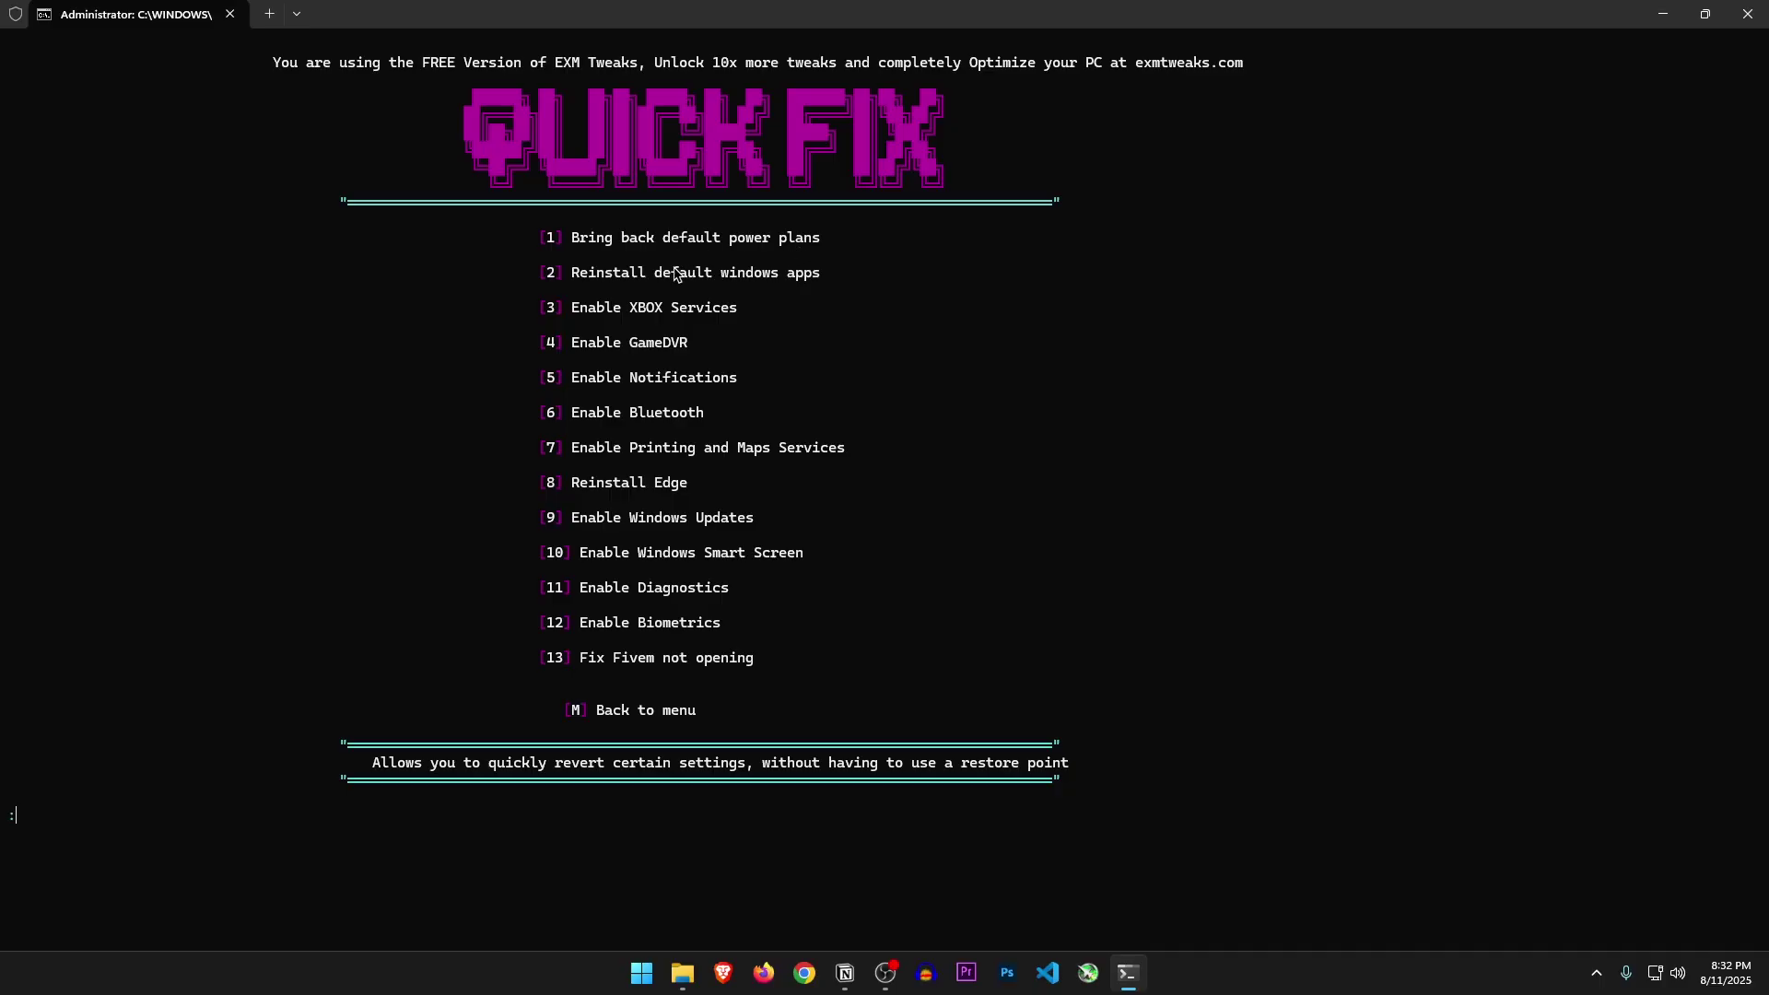
pyautogui.moveTo(581, 658); pyautogui.dragTo(642, 664)
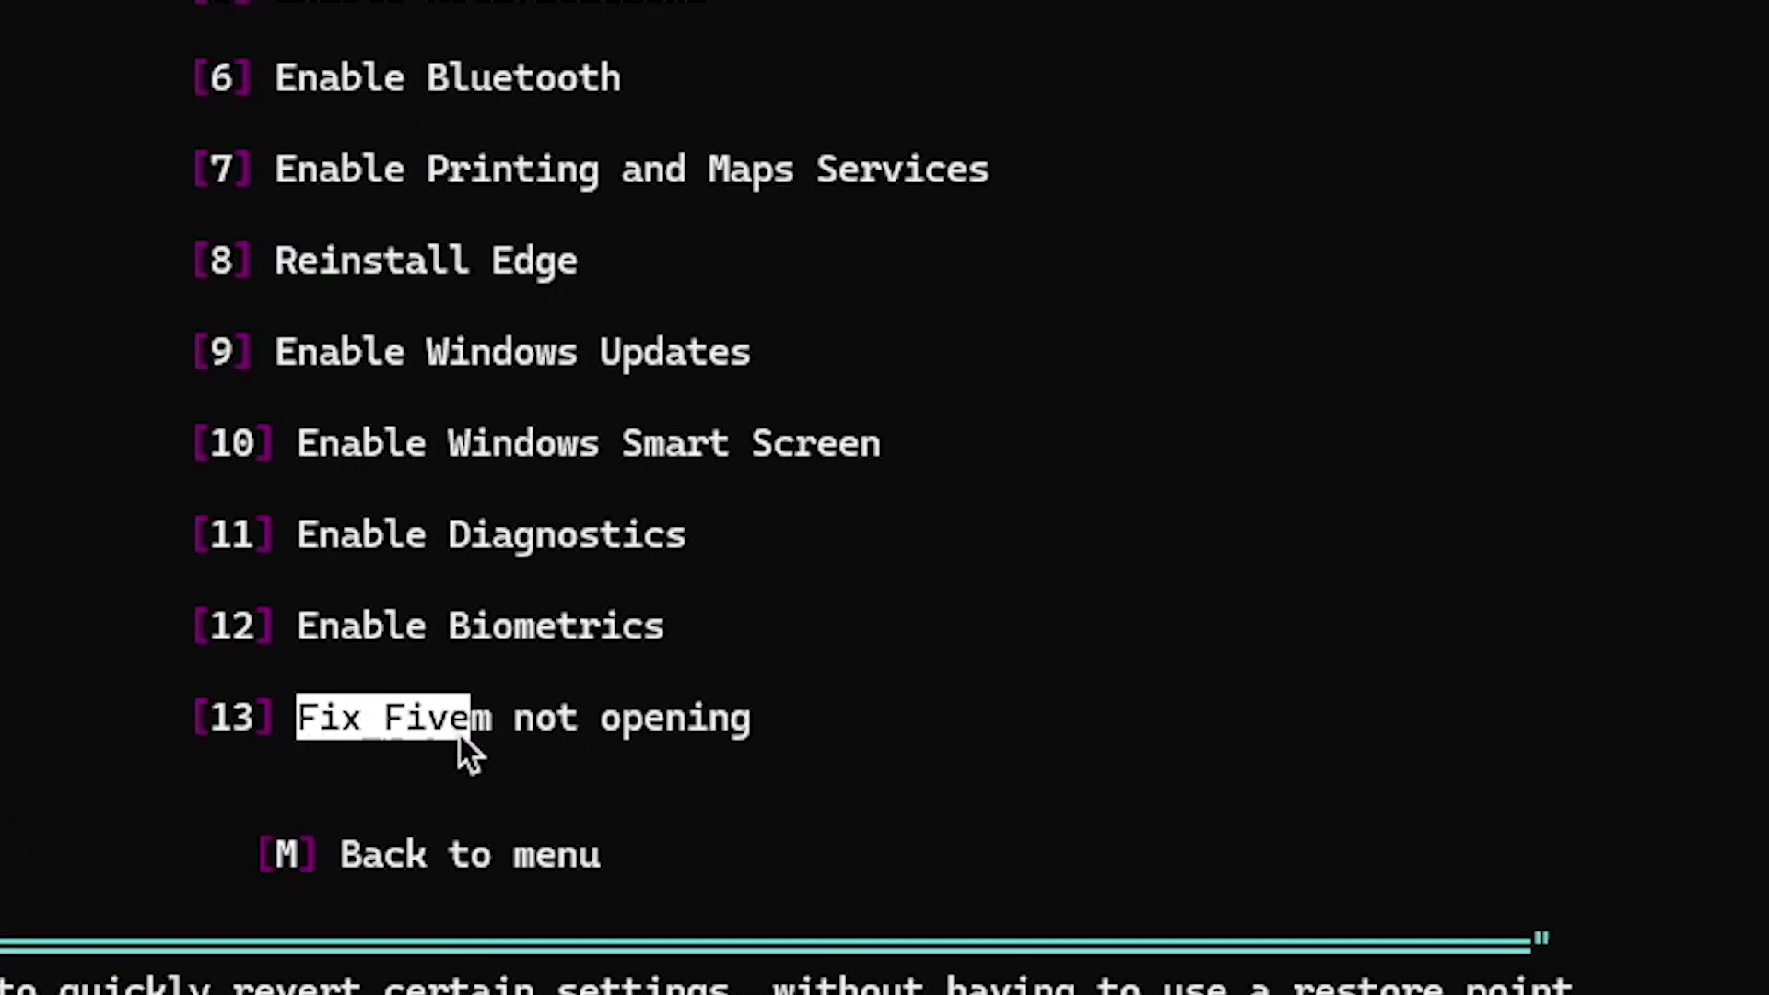
pyautogui.moveTo(458, 733); pyautogui.dragTo(675, 724)
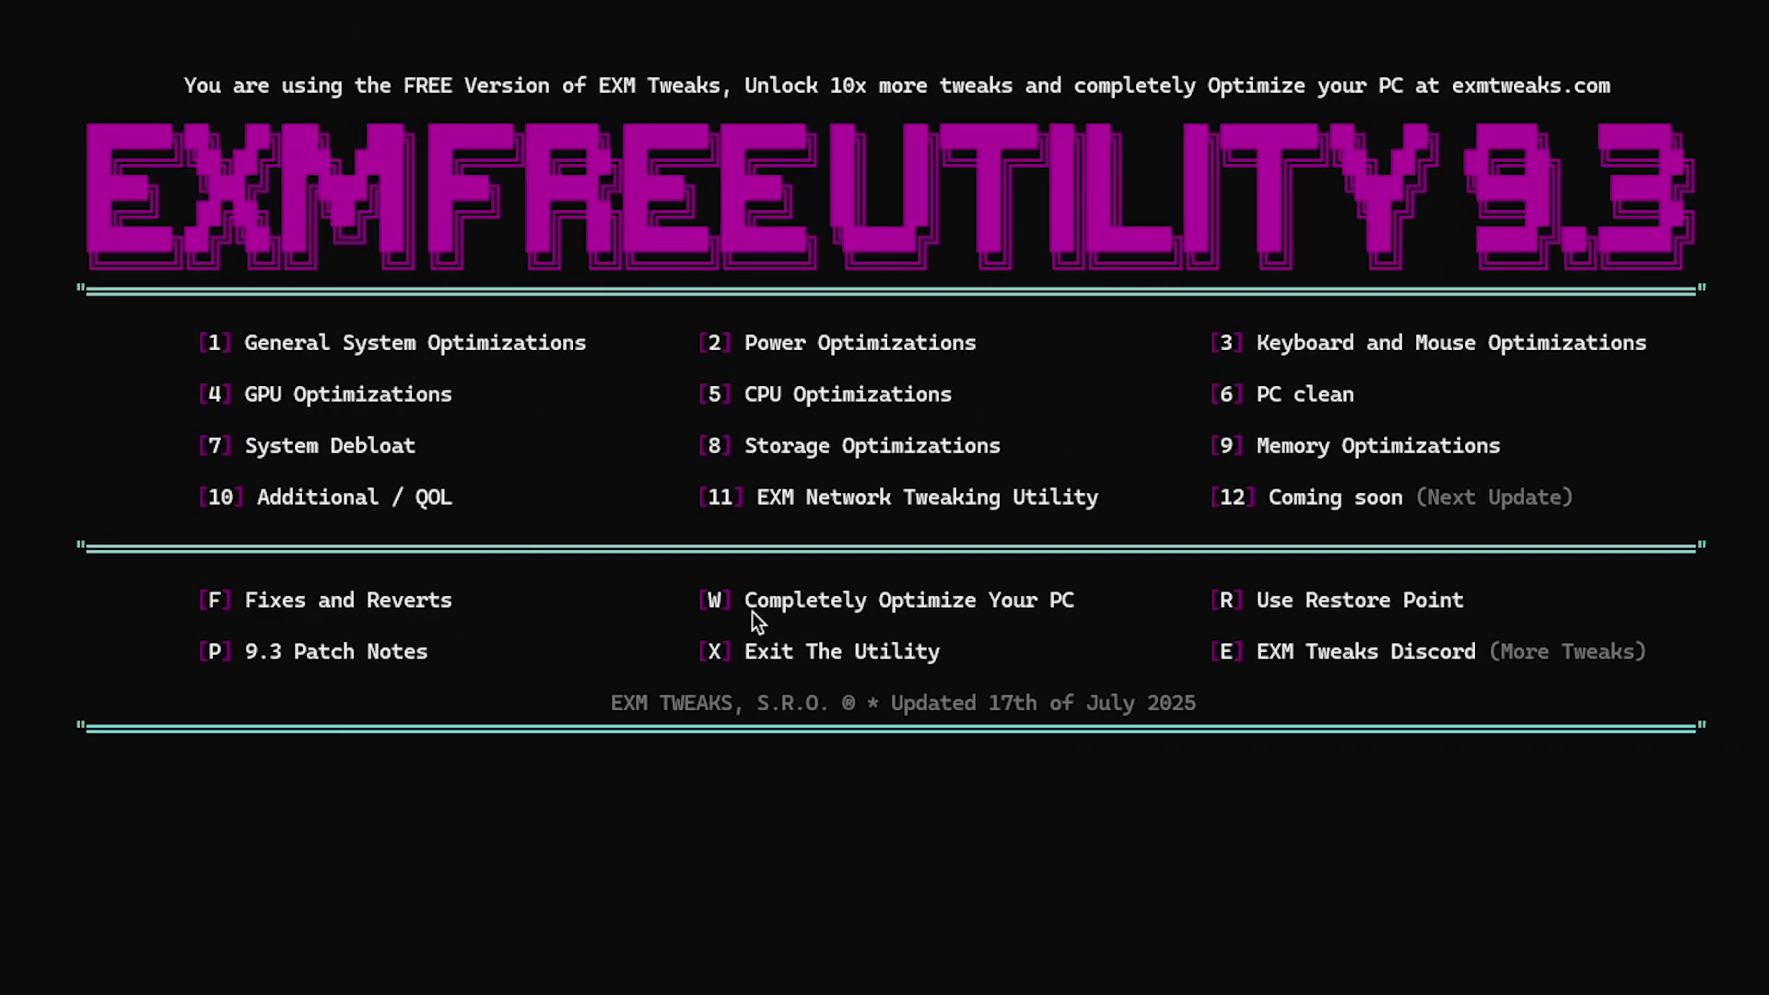
pyautogui.moveTo(750, 602); pyautogui.dragTo(898, 599)
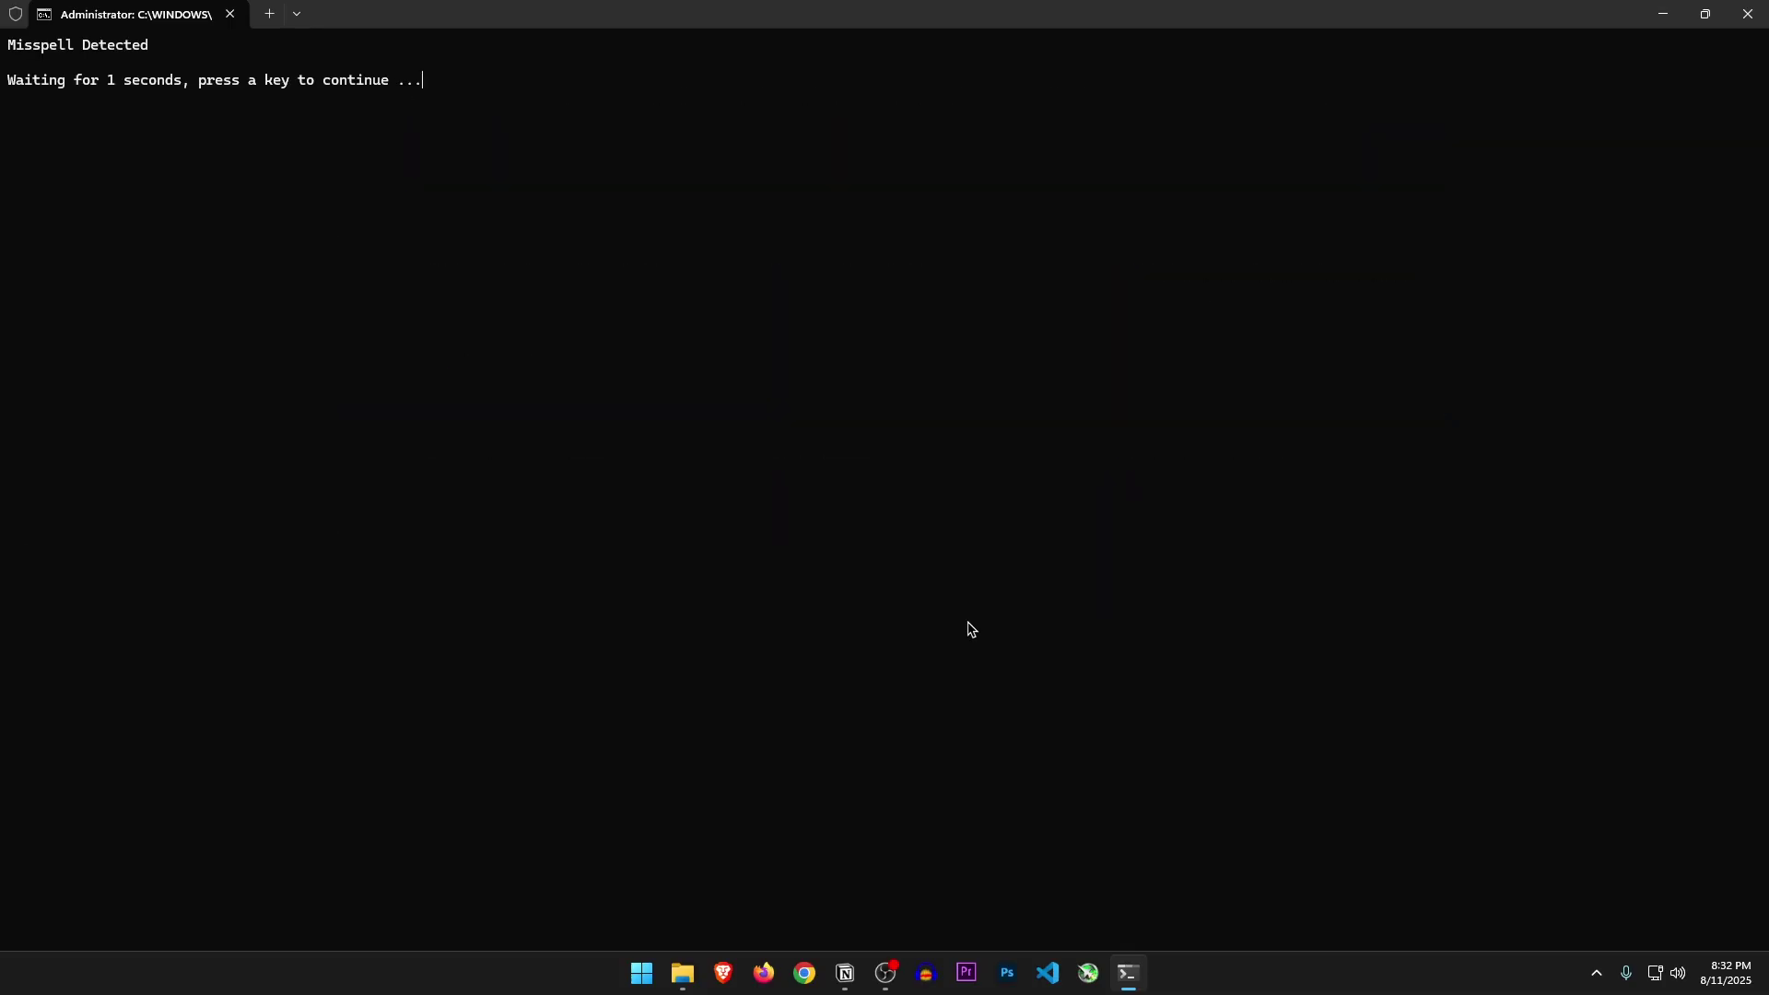
pyautogui.moveTo(230, 652); pyautogui.dragTo(383, 651)
pyautogui.moveTo(549, 483); pyautogui.dragTo(578, 483)
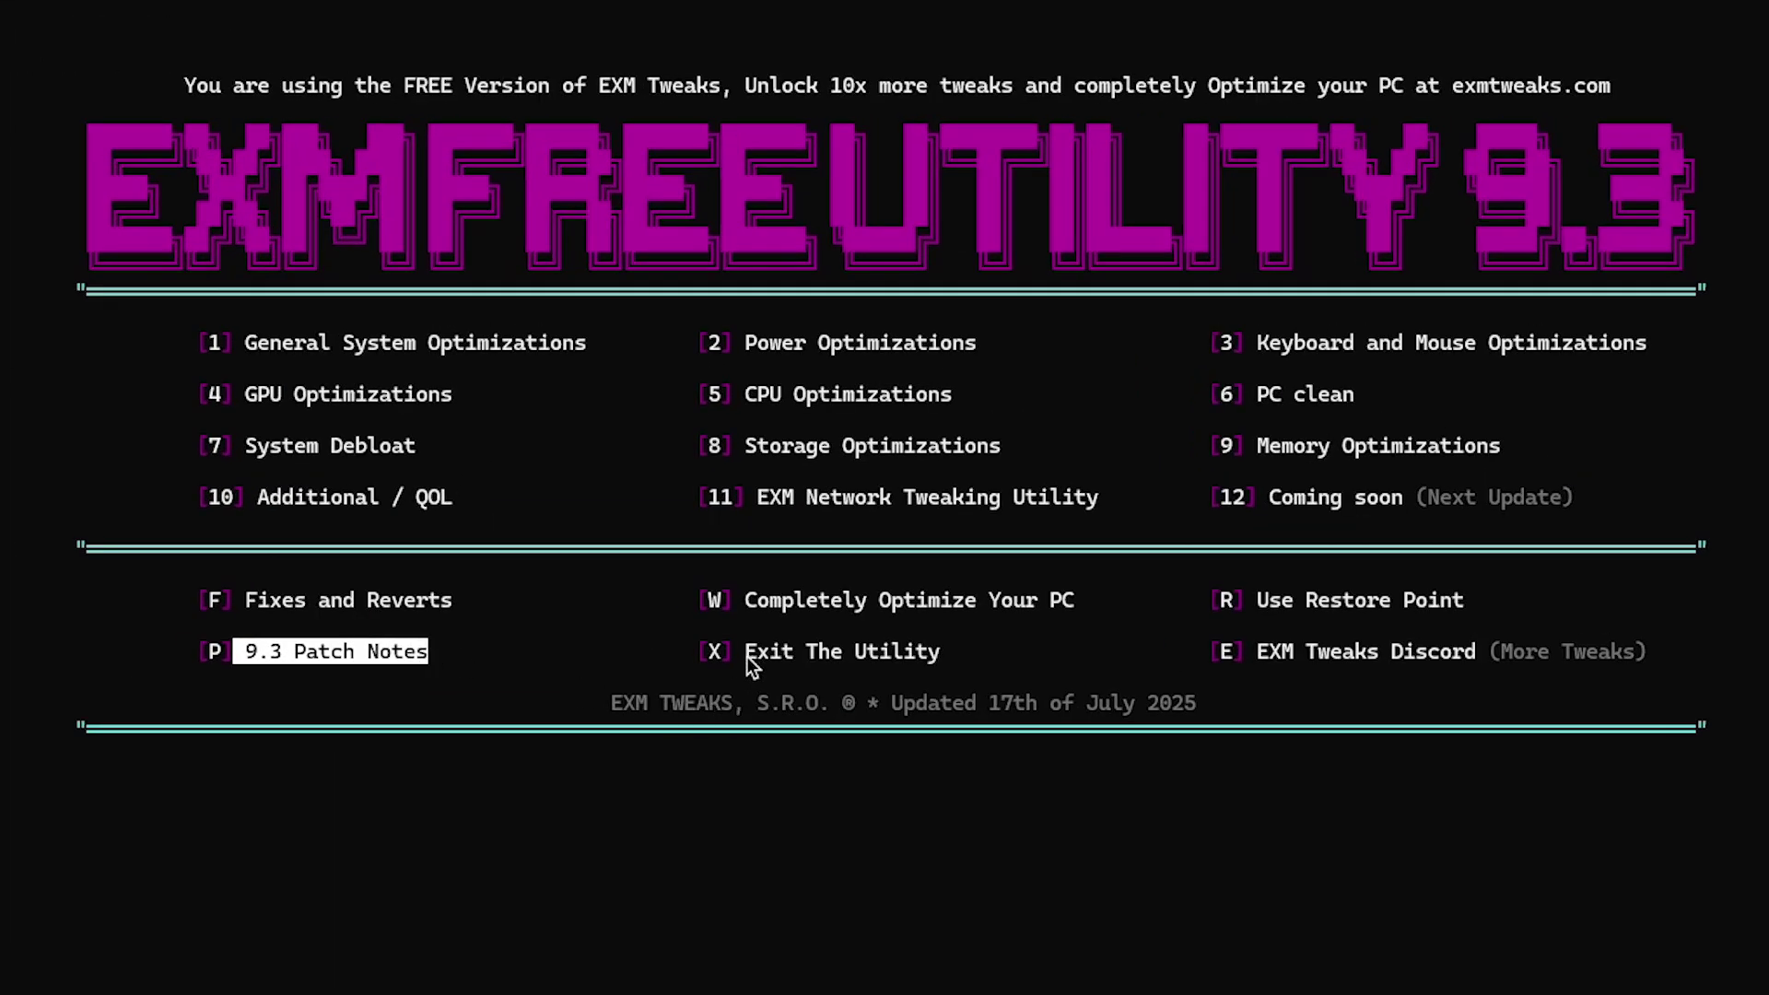
pyautogui.moveTo(747, 656); pyautogui.dragTo(908, 658)
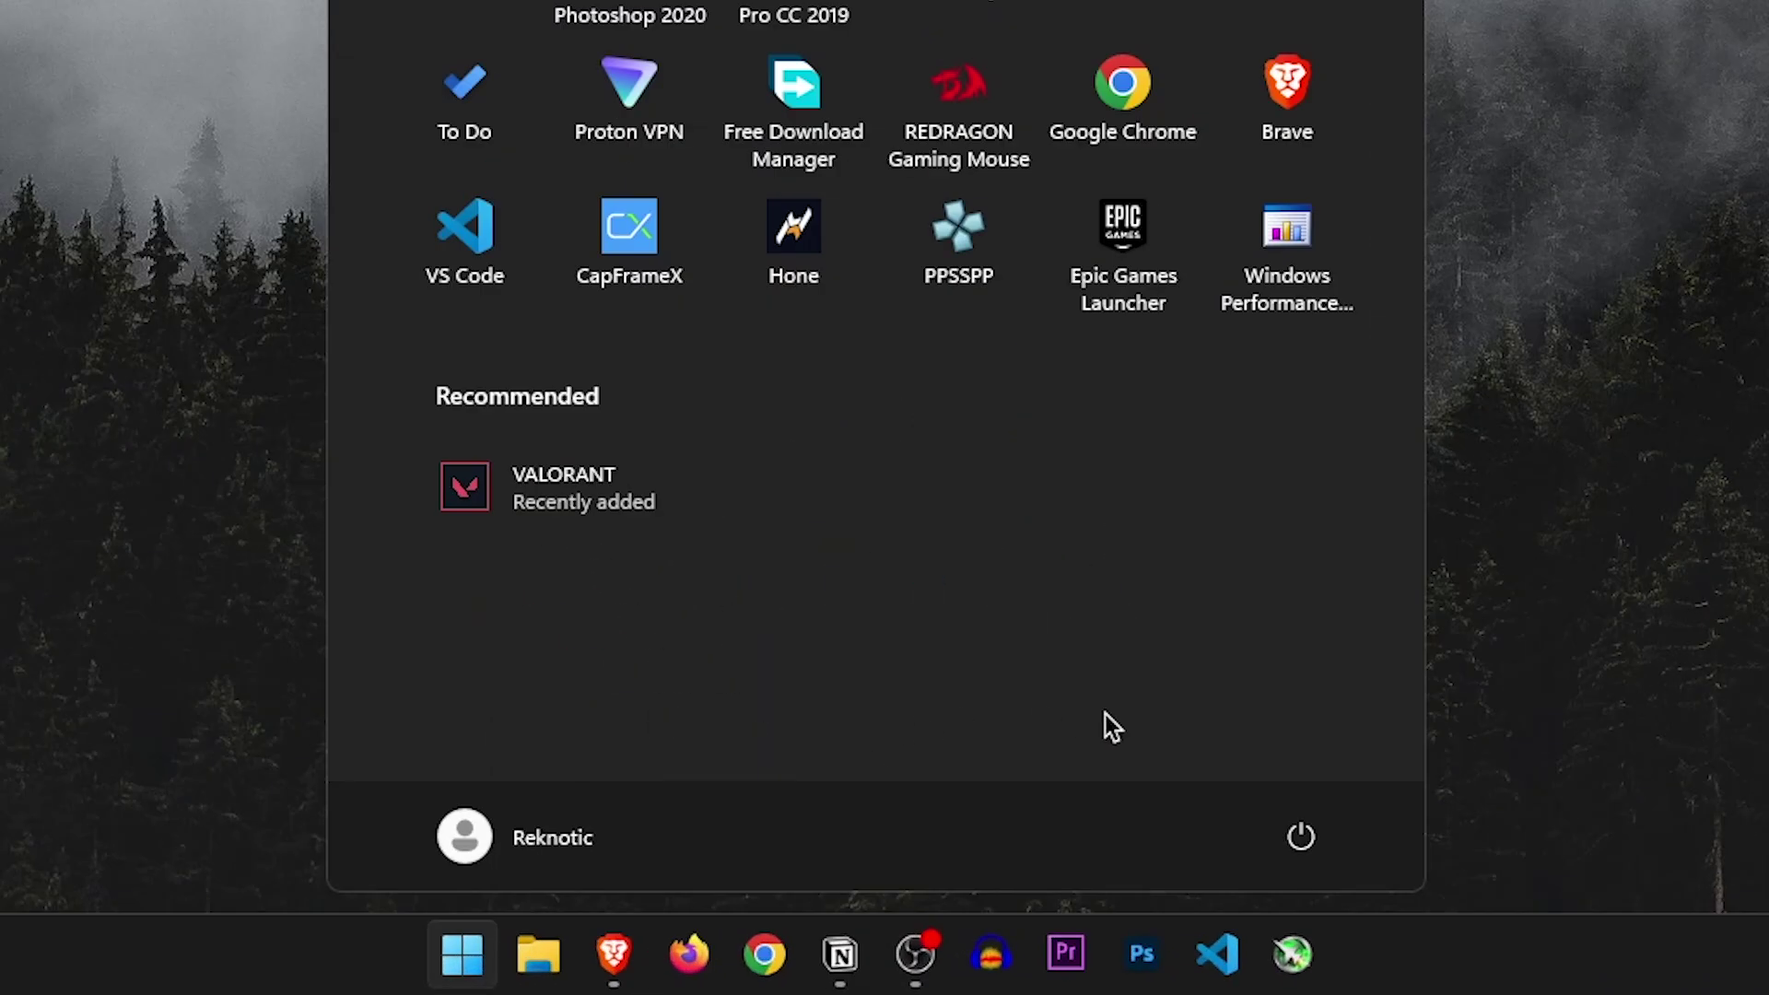
# Open the Start menu's power options to restart the PC
pyautogui.click(1295, 837)
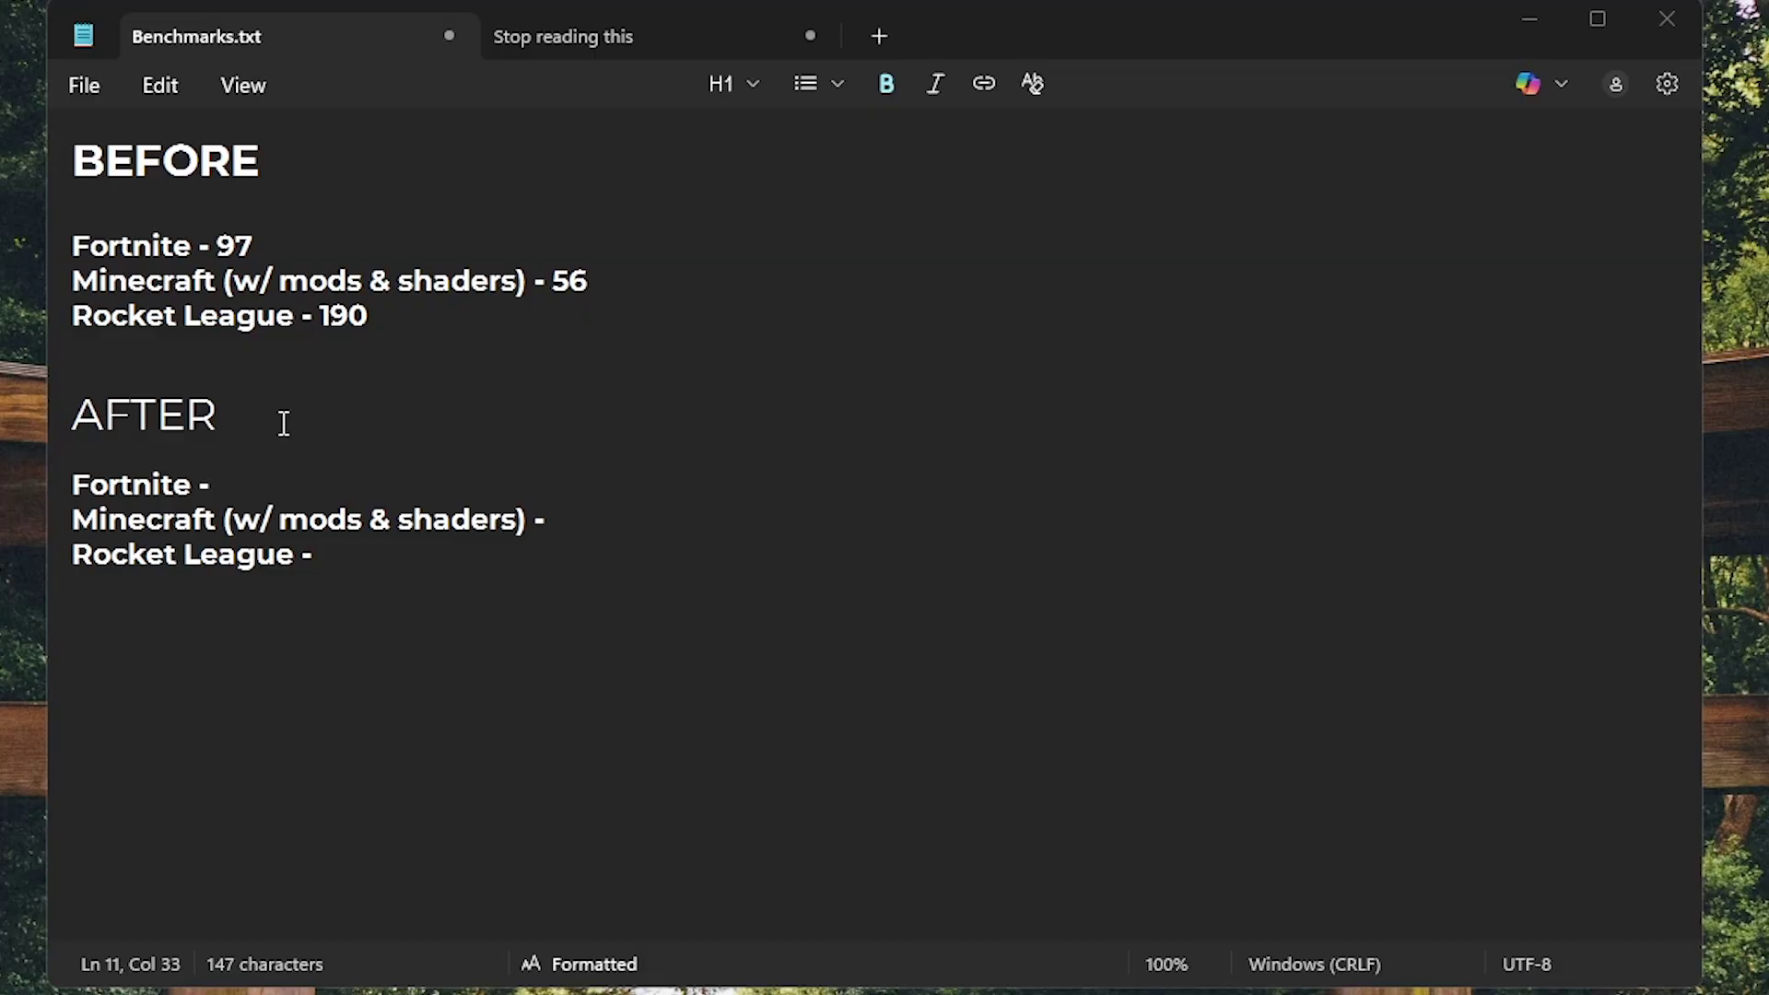
# Enter after-tweak FPS in Benchmarks.txt: 110 for Fortnite, 60 for Minecraft, leaving Rocket League blank
pyautogui.click(235, 481)
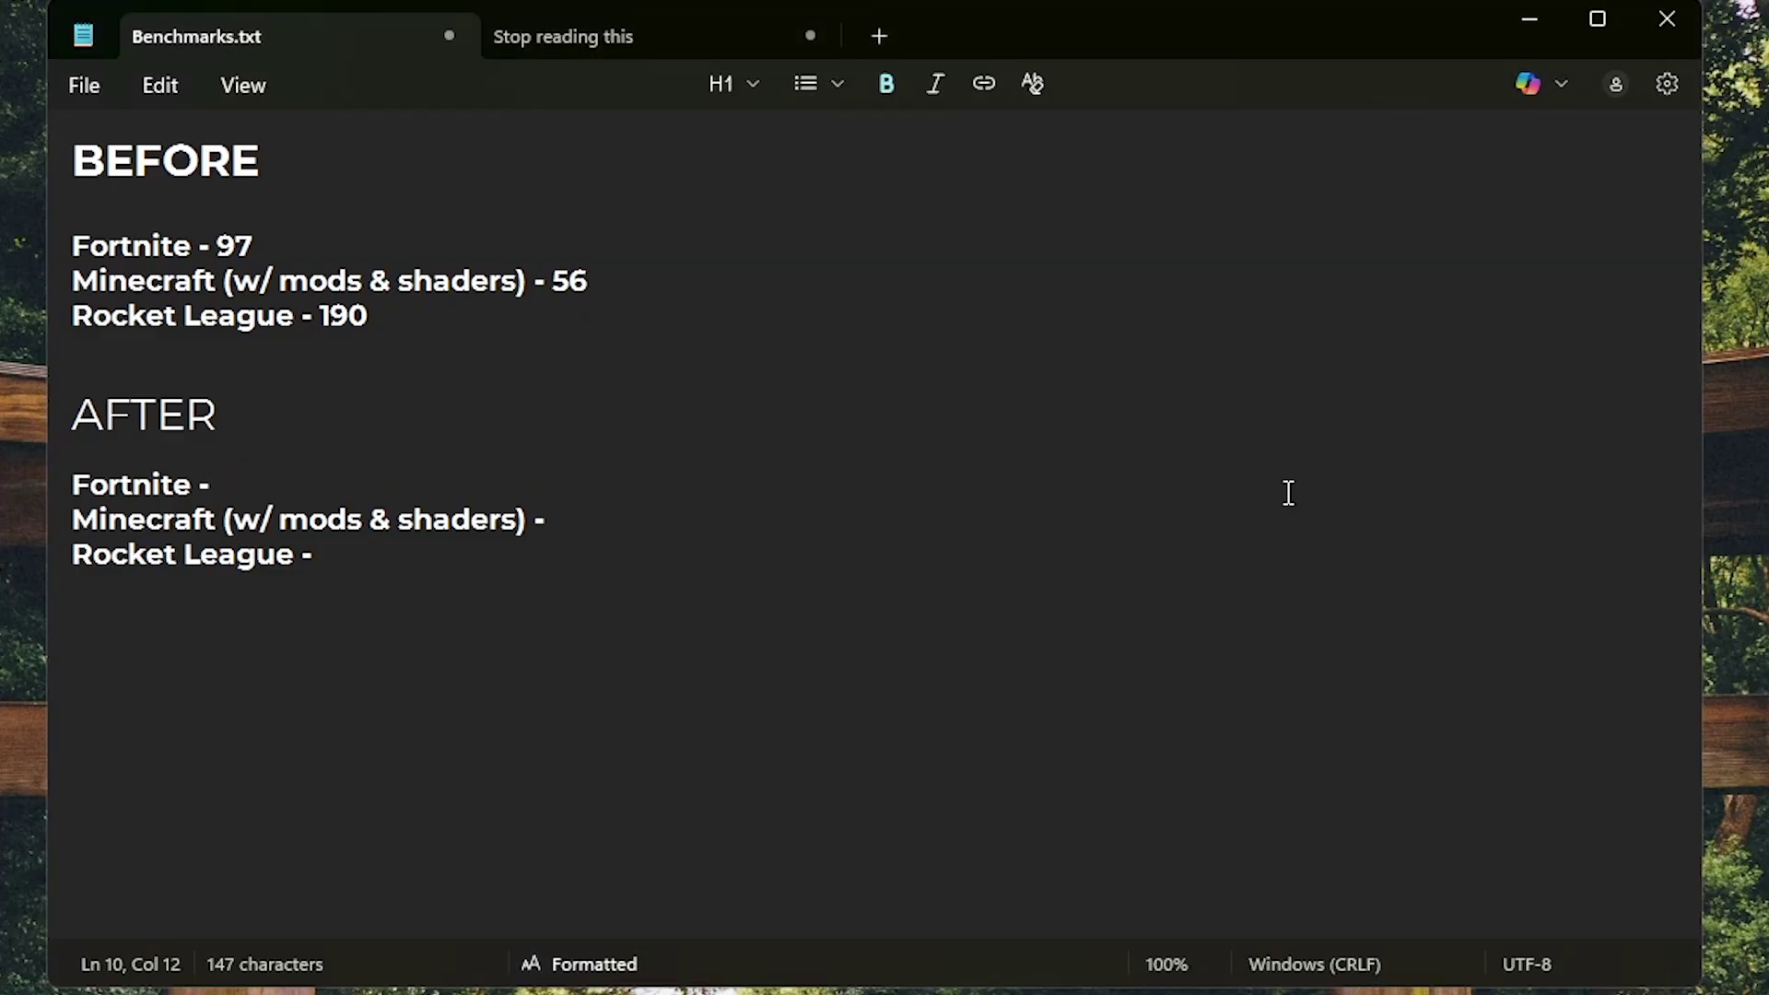
pyautogui.write('110')
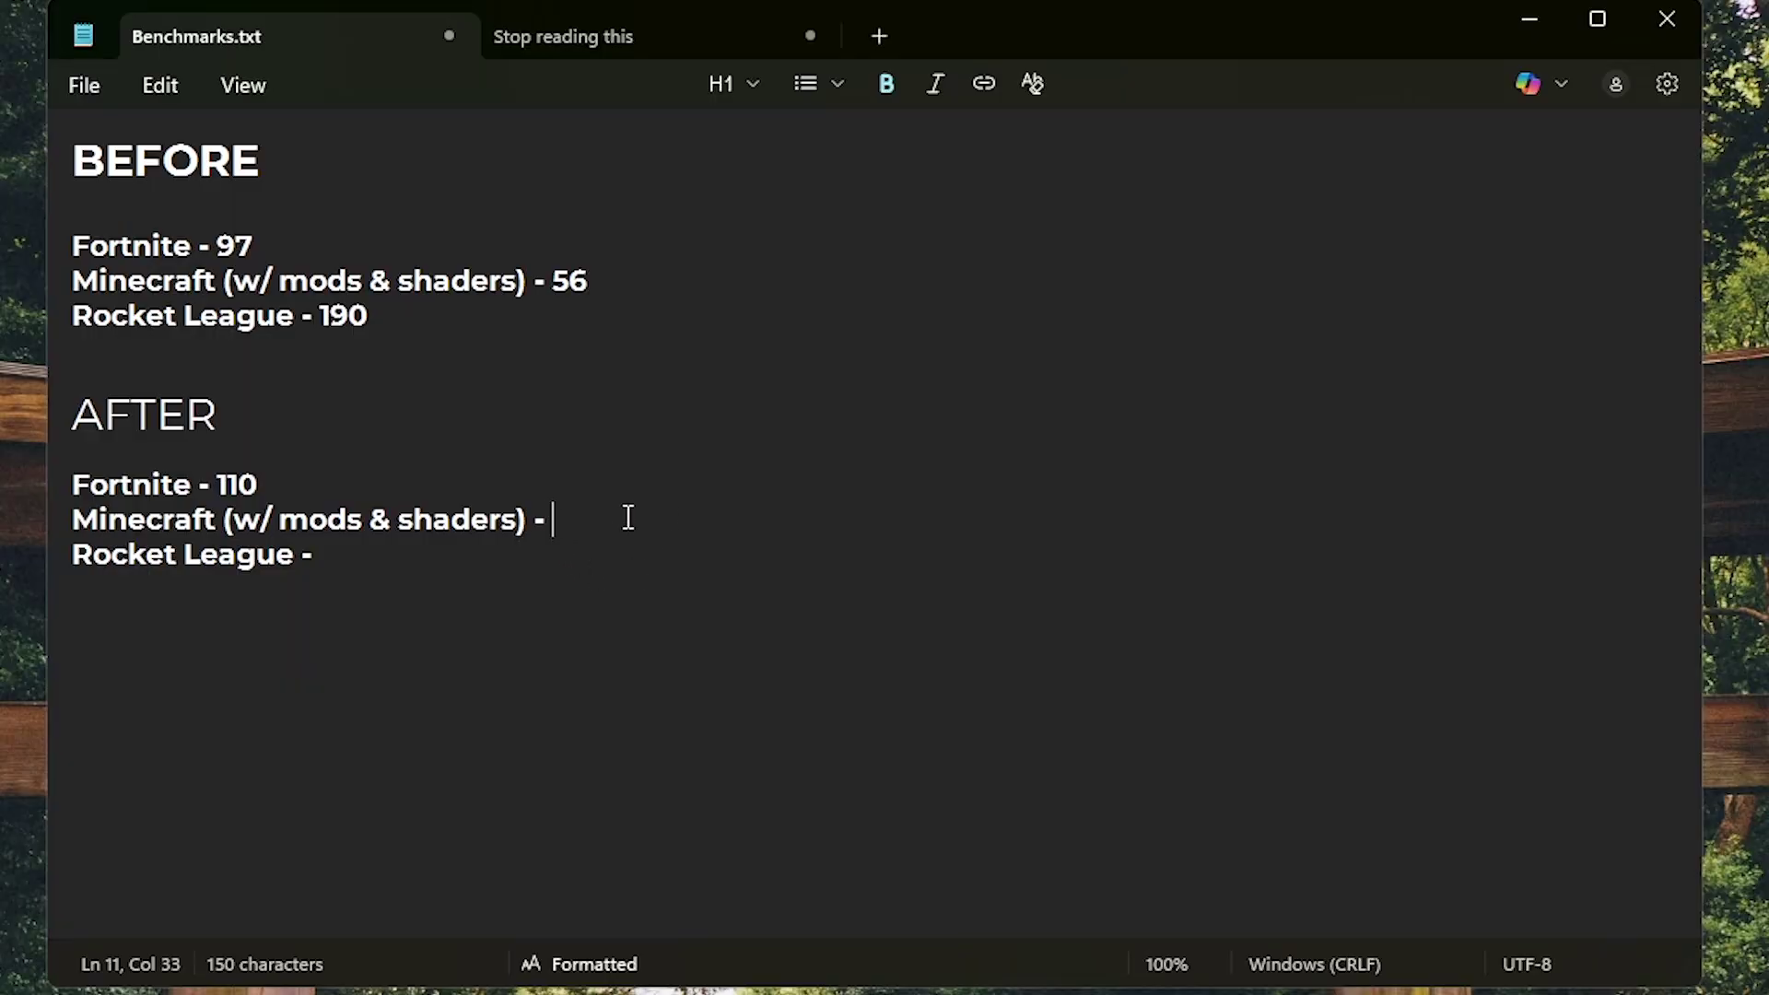
pyautogui.write('60')
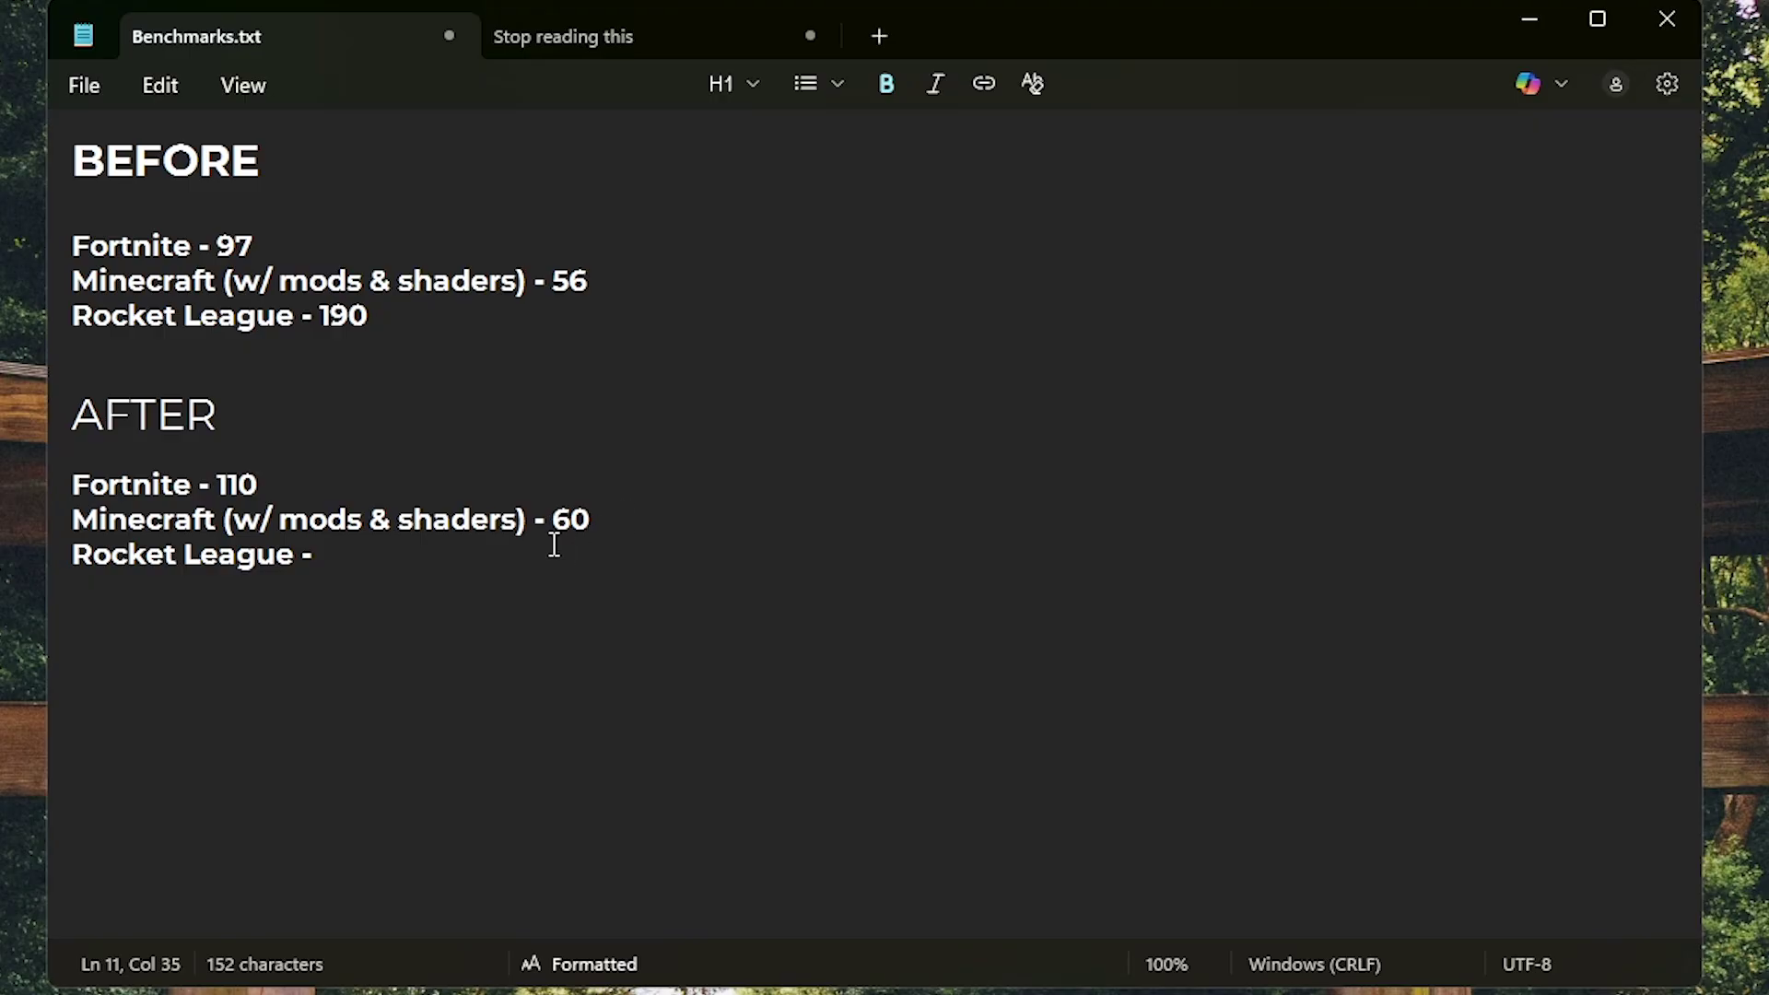